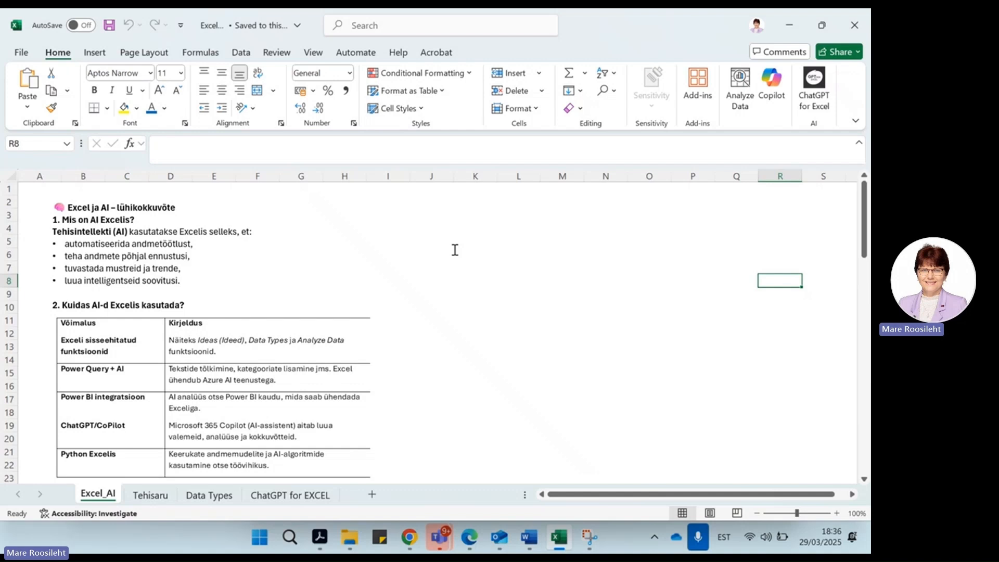
# Step: Read through the Excel_AI sheet's overview, from the ways to use AI in Excel down to the ChatGPT and Copilot sections
pyautogui.scroll(-2, 454, 250)
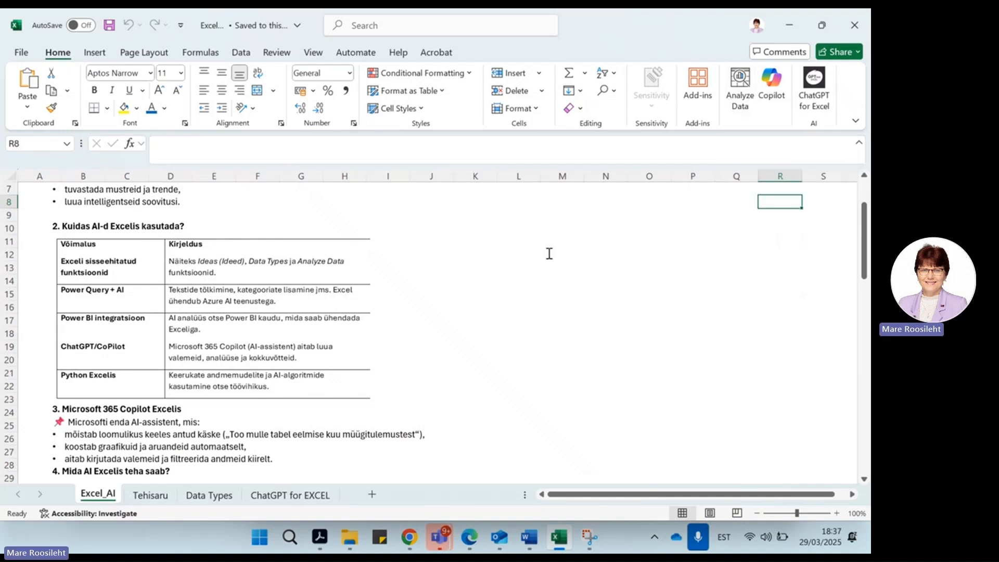
pyautogui.click(241, 52)
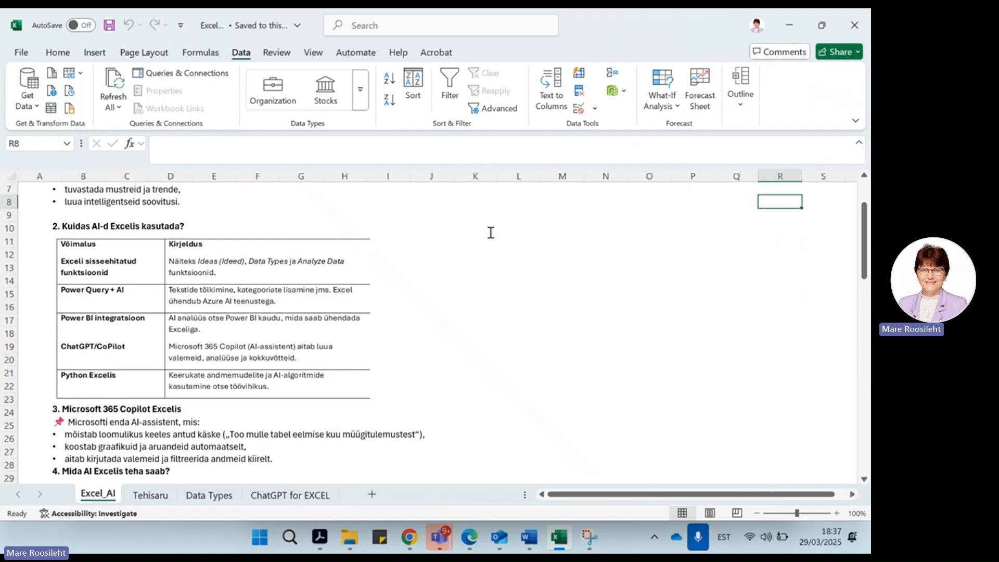
pyautogui.click(58, 52)
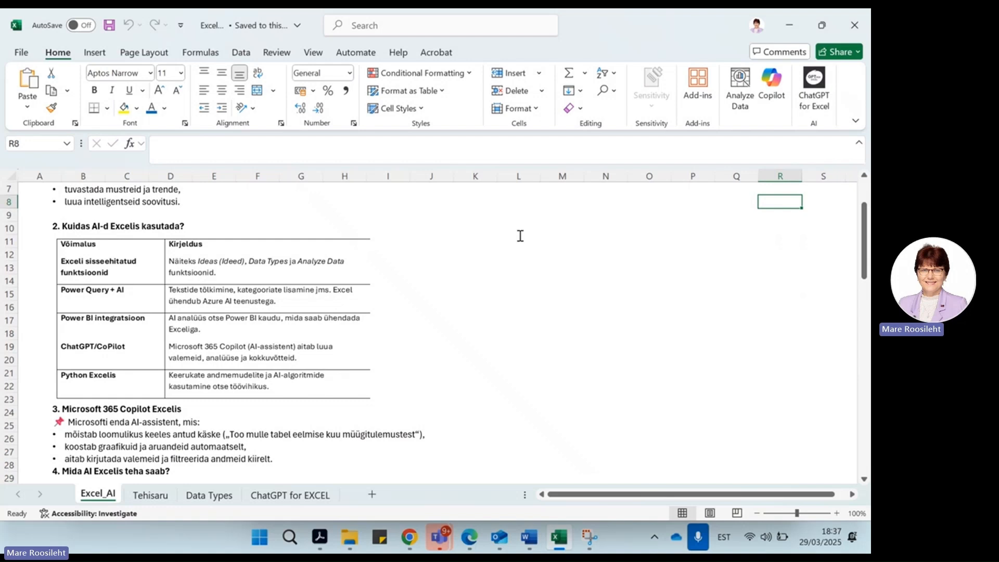
pyautogui.scroll(-2, 520, 236)
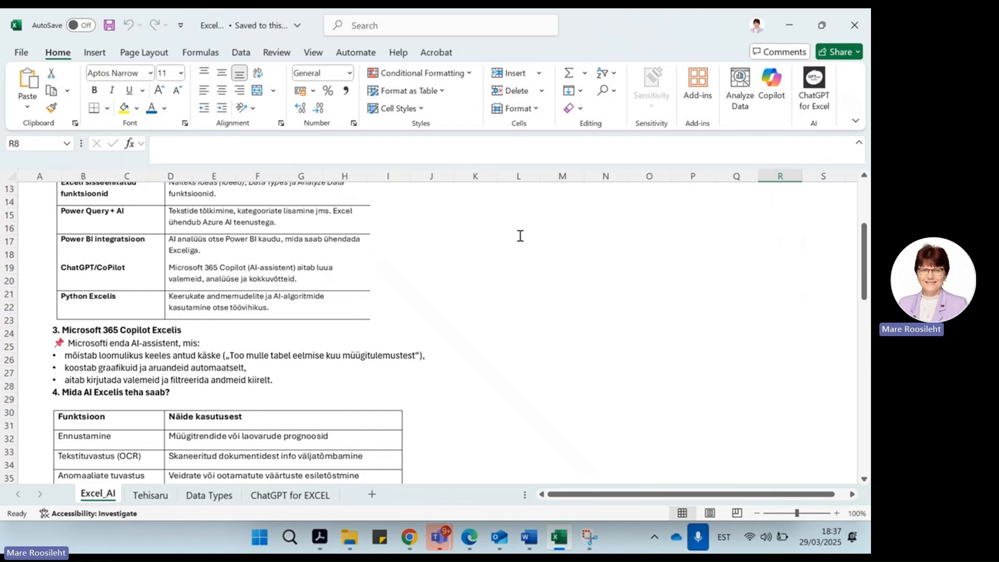
pyautogui.scroll(-3, 520, 236)
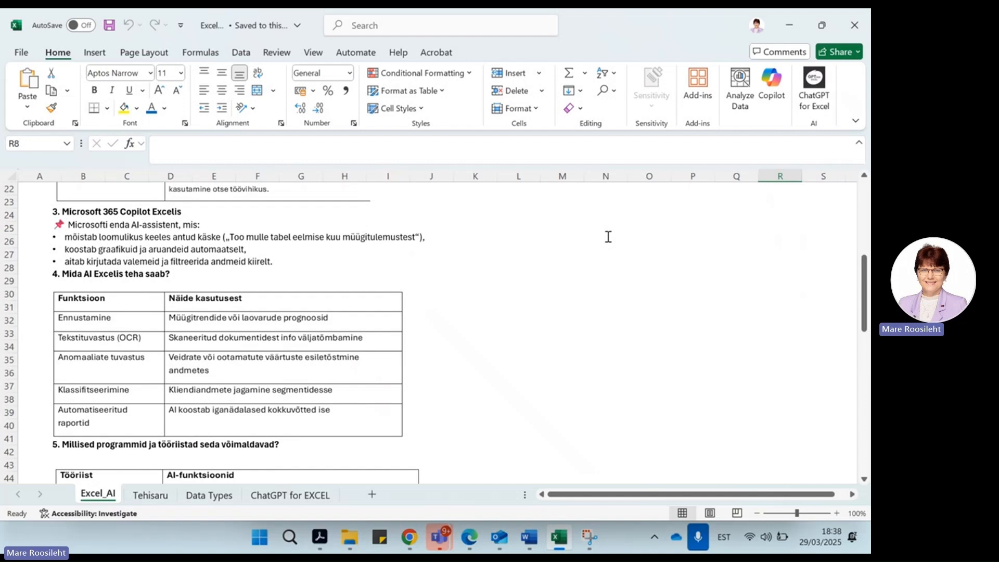
pyautogui.scroll(-2, 609, 237)
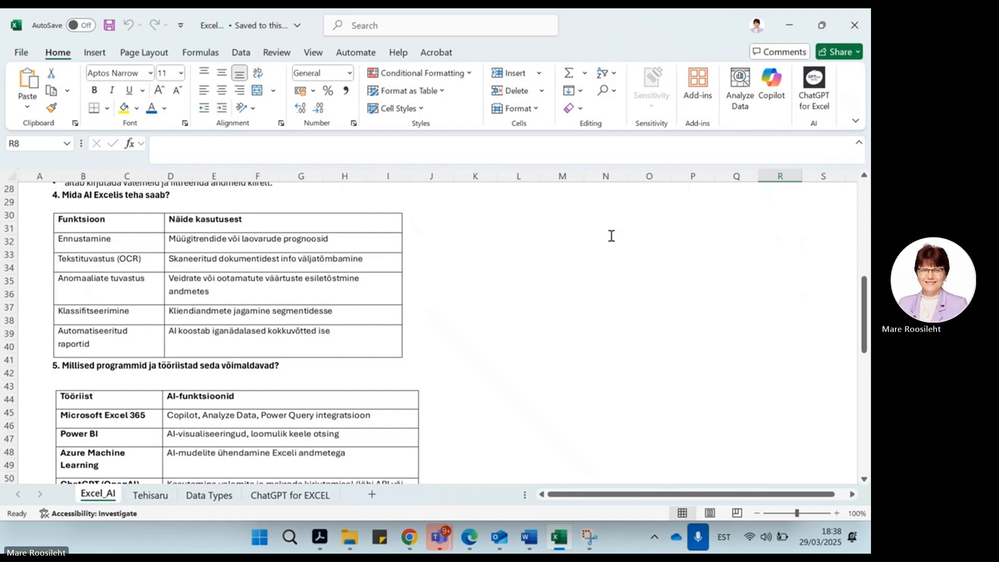
pyautogui.scroll(-2, 612, 236)
pyautogui.scroll(-1, 612, 236)
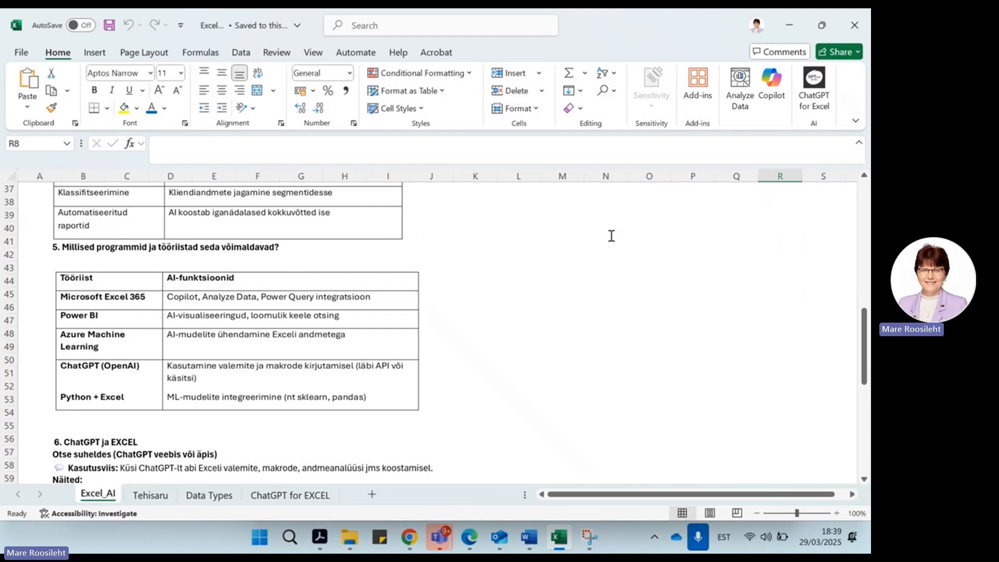
pyautogui.scroll(-4, 612, 236)
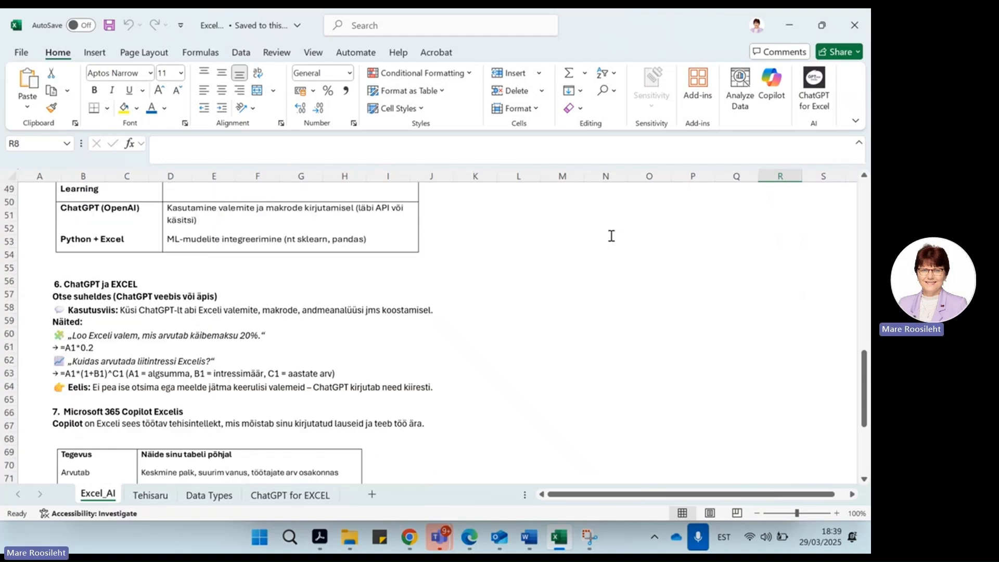
pyautogui.scroll(-1, 611, 235)
pyautogui.scroll(-1, 612, 235)
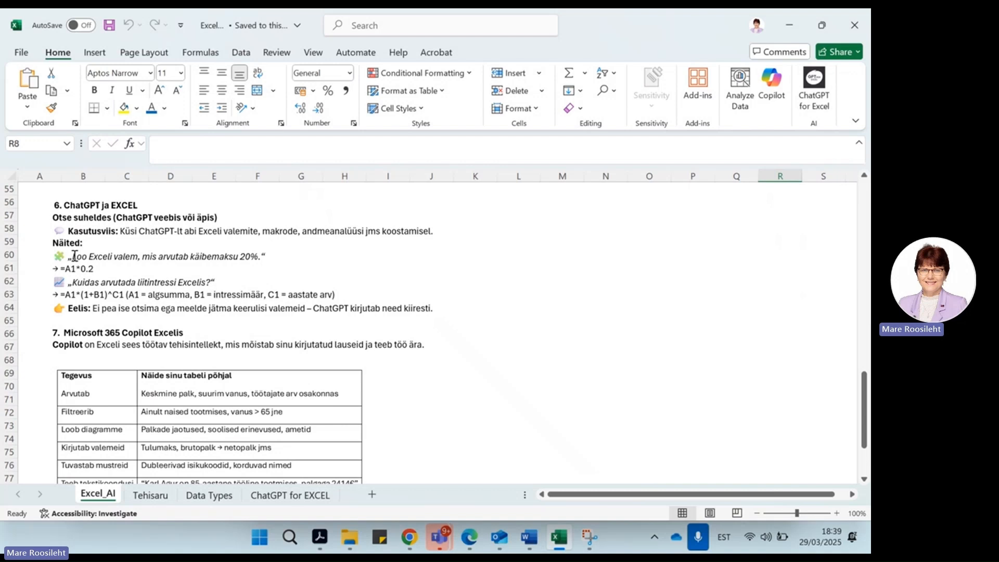
# Step: Copy the example prompt "Loo Exceli valem, mis arvutab käibemaksu 20%." from the sheet's text and send it to ChatGPT in Chrome
pyautogui.moveTo(73, 256); pyautogui.dragTo(266, 255)
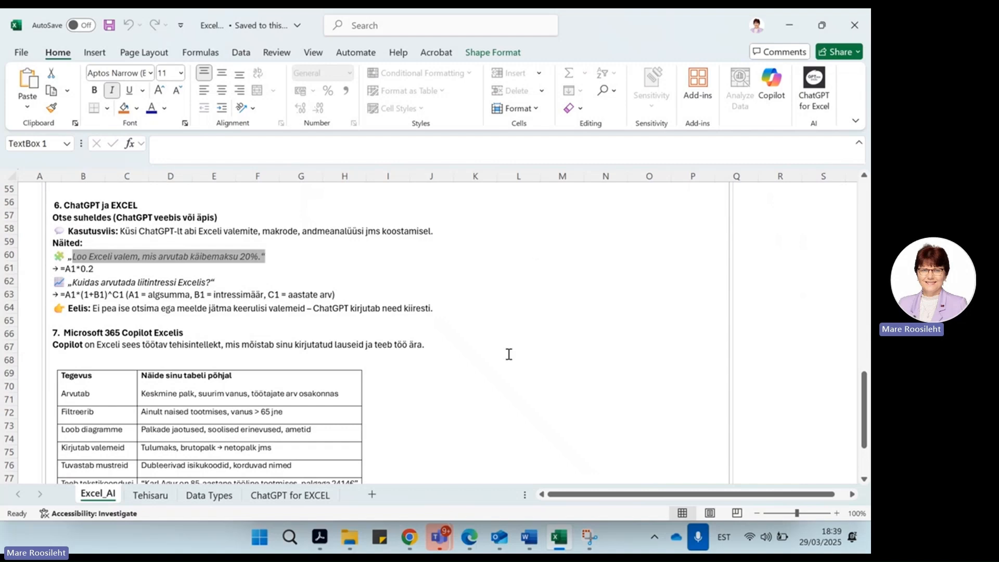
pyautogui.moveTo(409, 537)
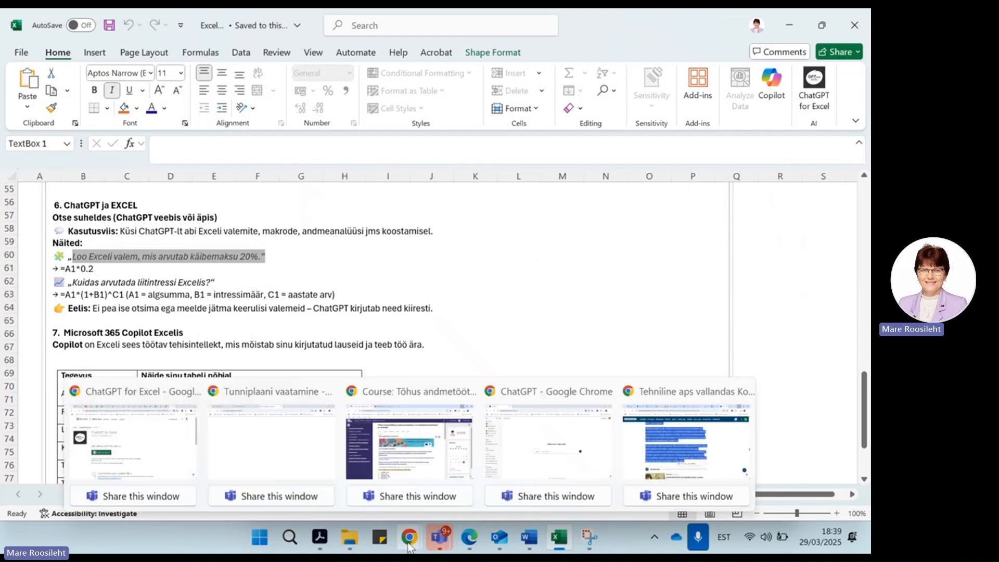
pyautogui.click(534, 461)
pyautogui.hotkey('ctrl', 'v')
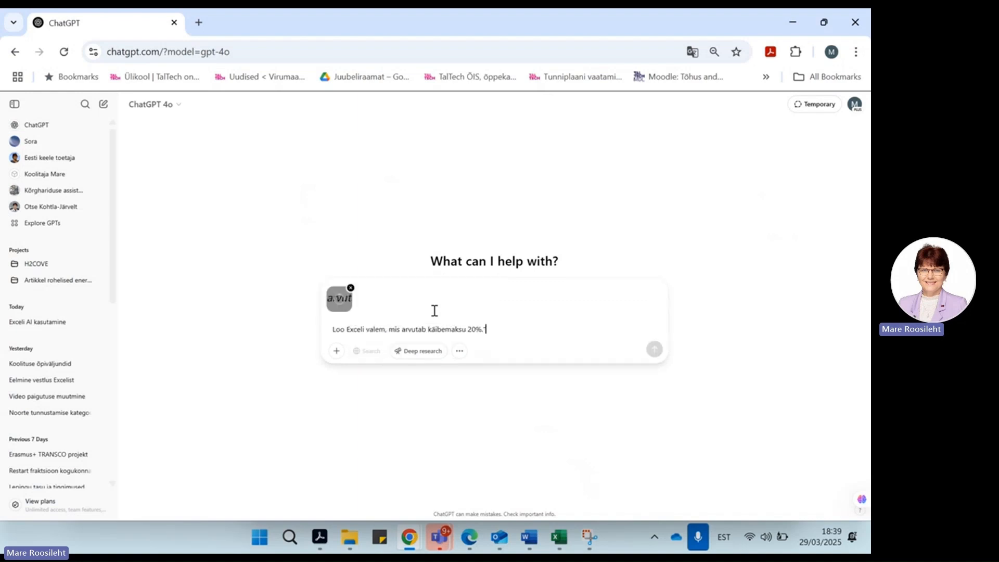
pyautogui.press('Return')
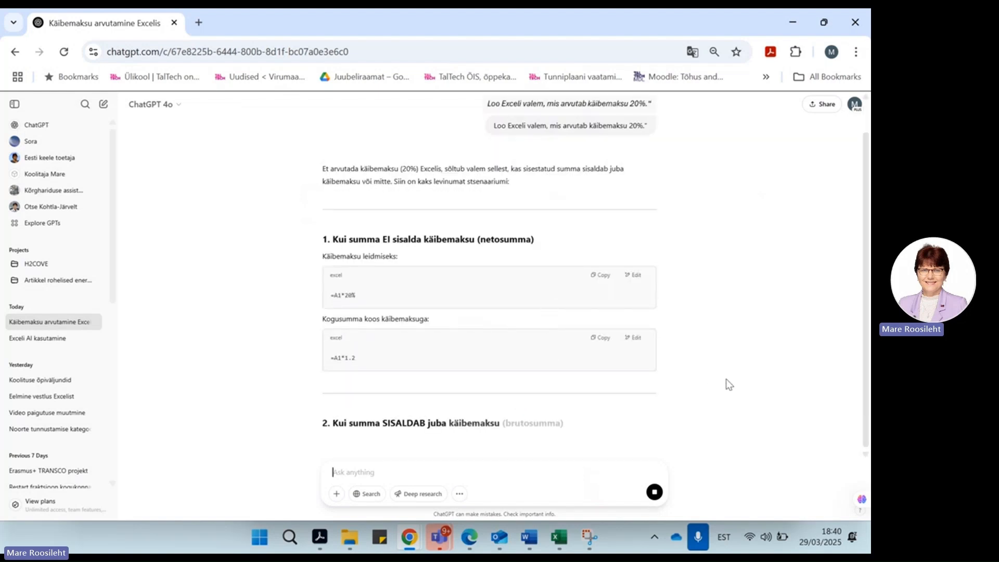
# Step: Review ChatGPT's VAT formulas and send the follow-up request "Loo Exceli fail"
pyautogui.scroll(-2, 727, 384)
pyautogui.scroll(-2, 726, 384)
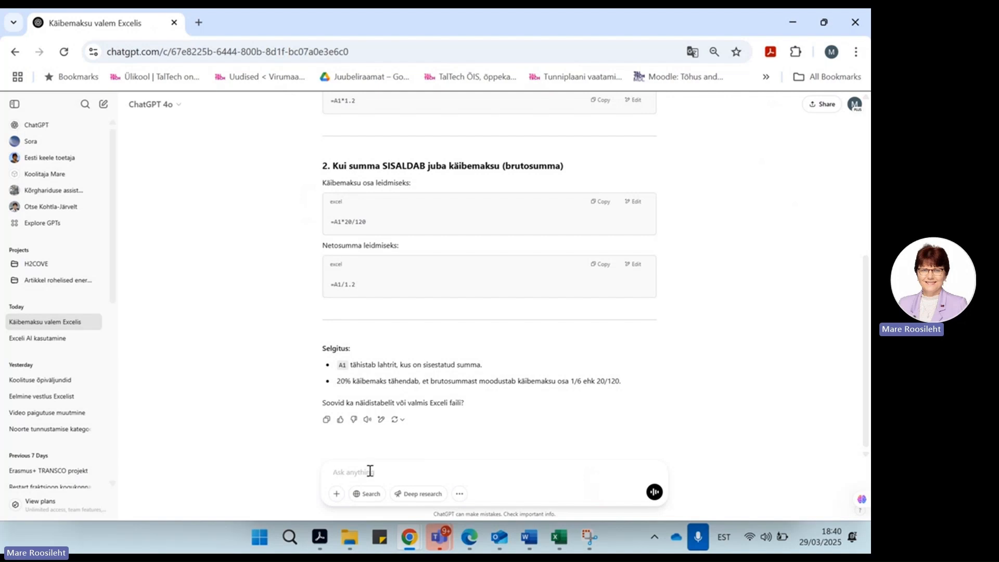
pyautogui.write('Loo Exceli fail')
pyautogui.press('Return')
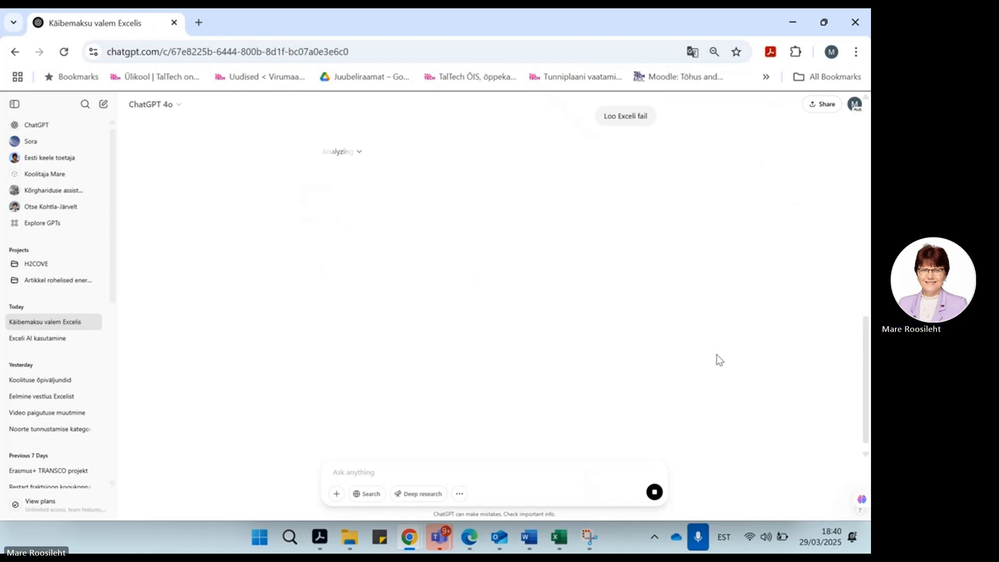
# Step: Download the generated VAT workbook from ChatGPT's reply, switch to it in Excel and enable editing
pyautogui.scroll(1, 724, 347)
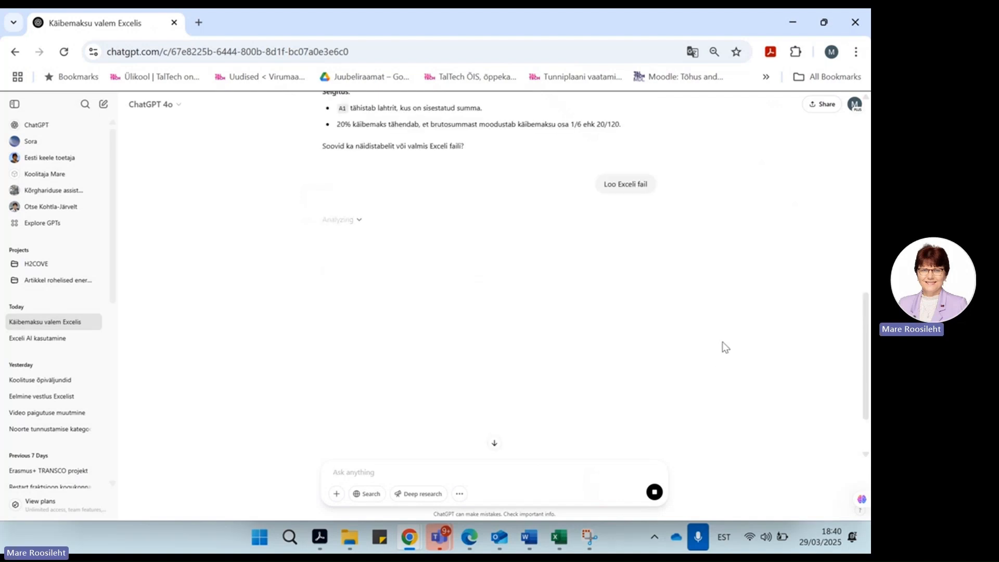
pyautogui.scroll(3, 722, 342)
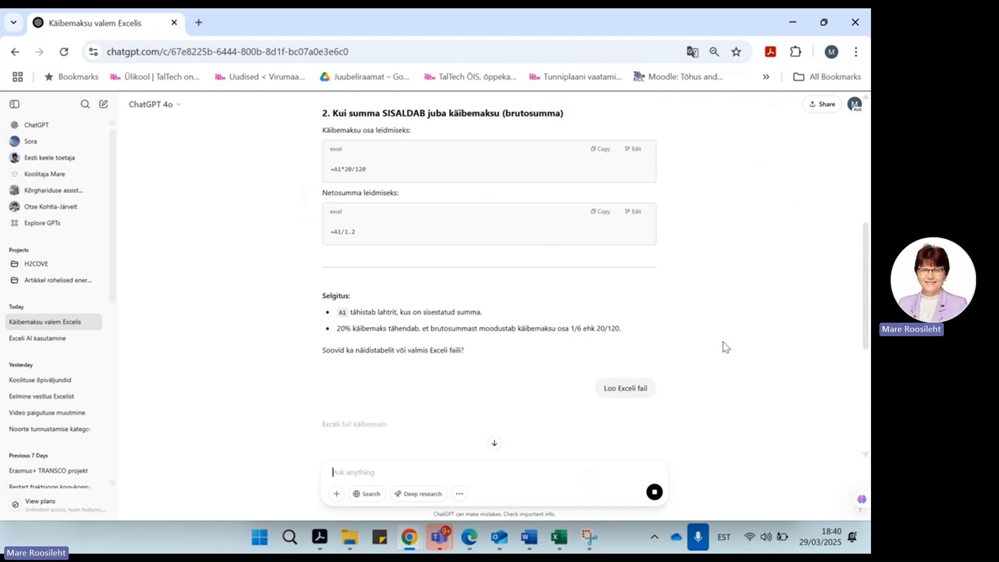
pyautogui.scroll(-3, 723, 342)
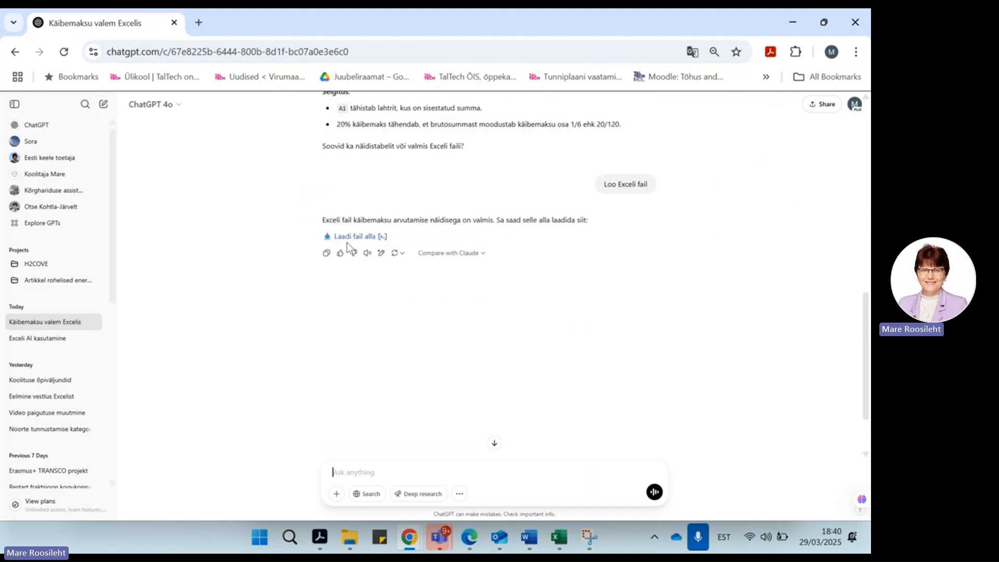
pyautogui.click(348, 239)
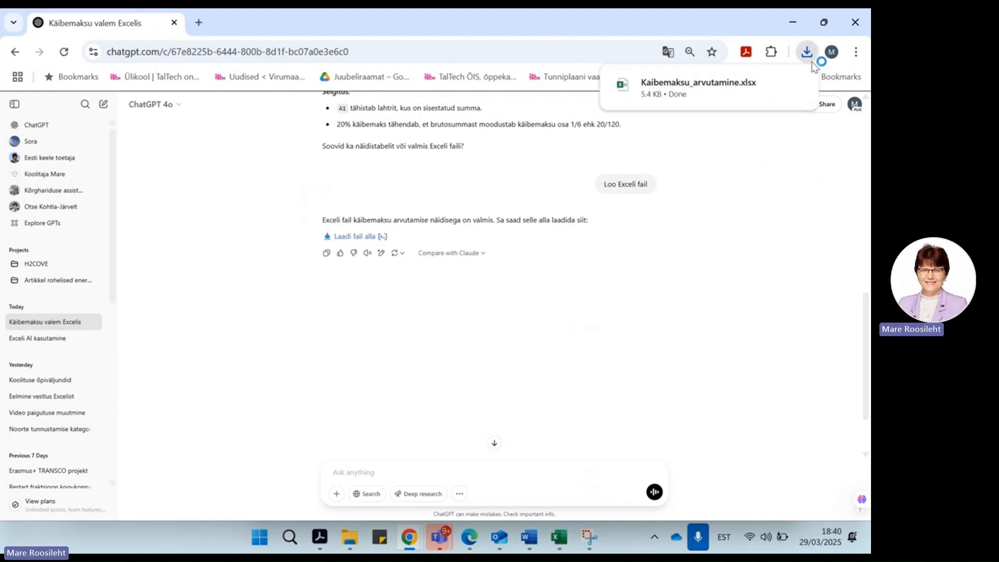
pyautogui.hotkey('alt', 'Tab')
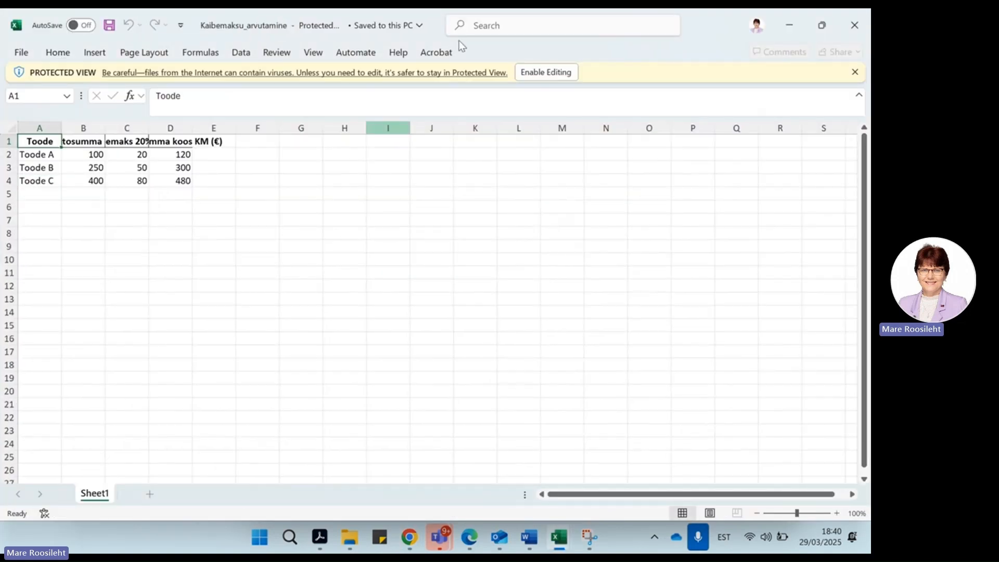
pyautogui.click(547, 72)
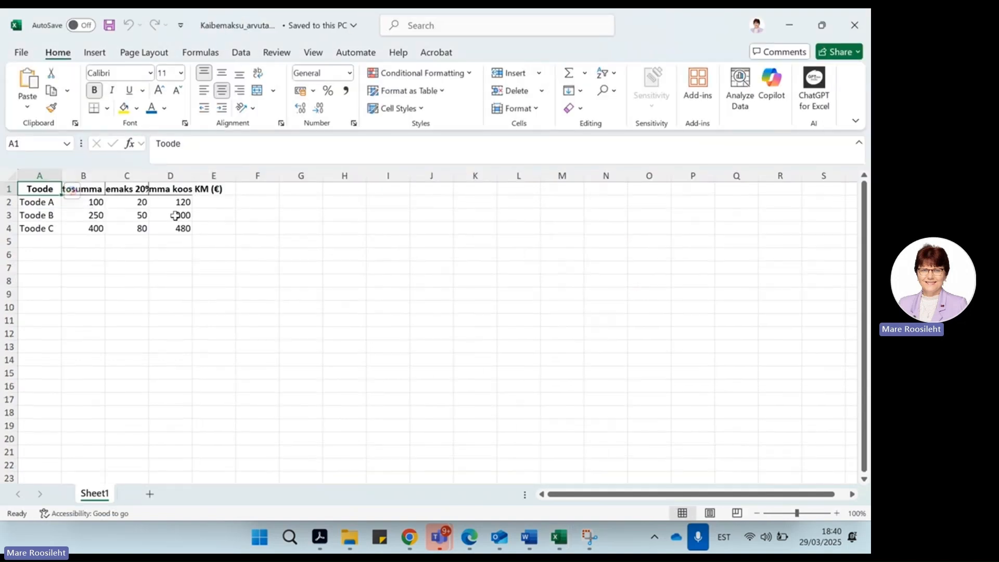
# Step: Inspect the product, net amount, VAT and total cells in rows 2 and 3 to check whether they contain formulas
pyautogui.click(96, 205)
pyautogui.click(130, 204)
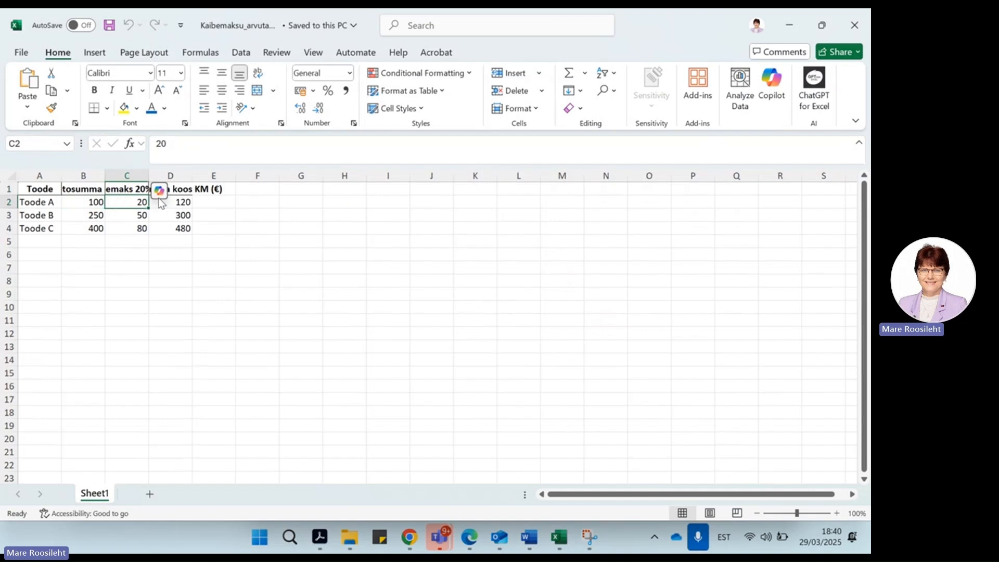
pyautogui.click(159, 190)
pyautogui.press('Escape')
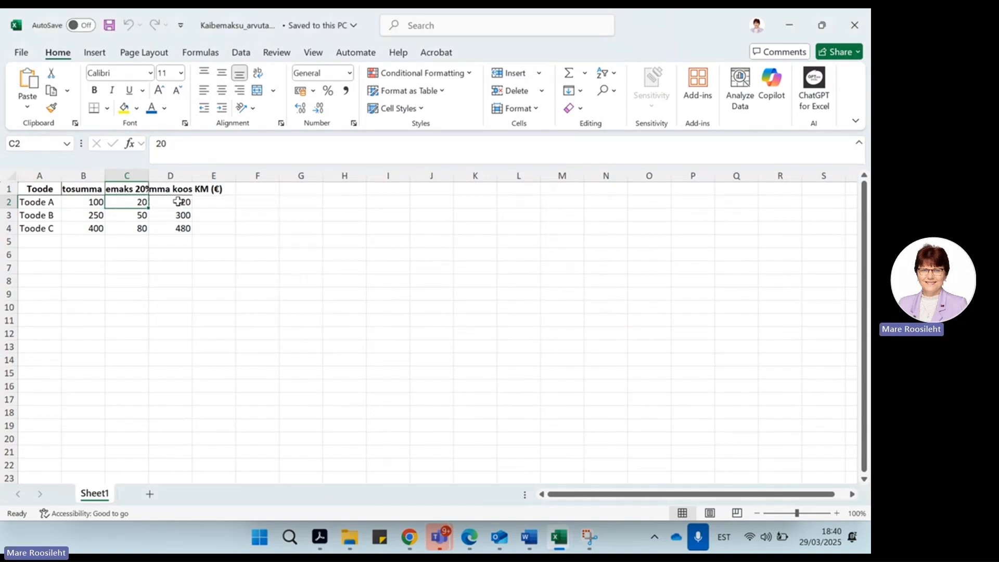
pyautogui.click(175, 203)
pyautogui.click(172, 213)
pyautogui.click(129, 215)
pyautogui.click(87, 215)
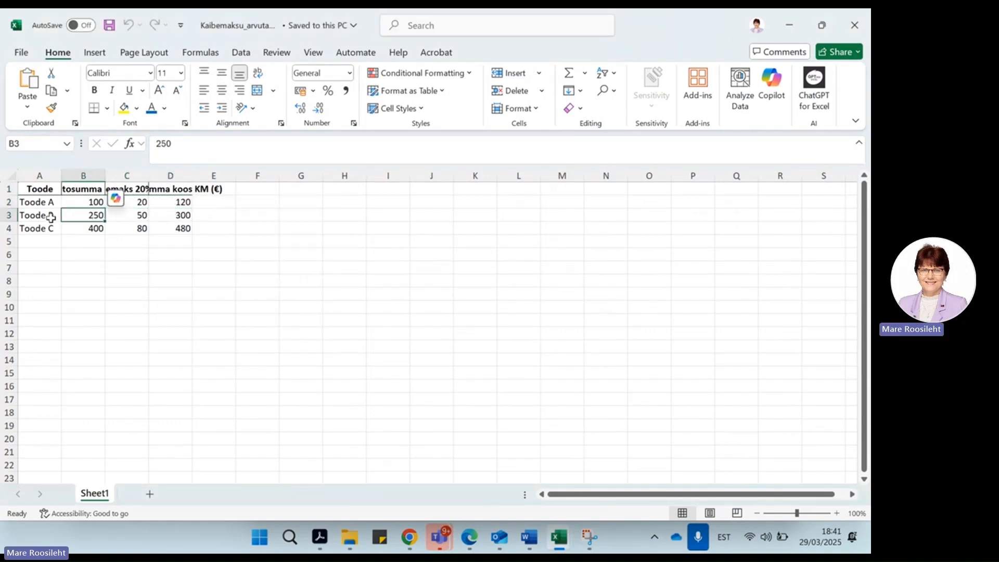
pyautogui.click(46, 215)
# Step: Return to the ChatGPT conversation in Chrome and send the request "Lisa tabelisse ka valemid"
pyautogui.moveTo(440, 540)
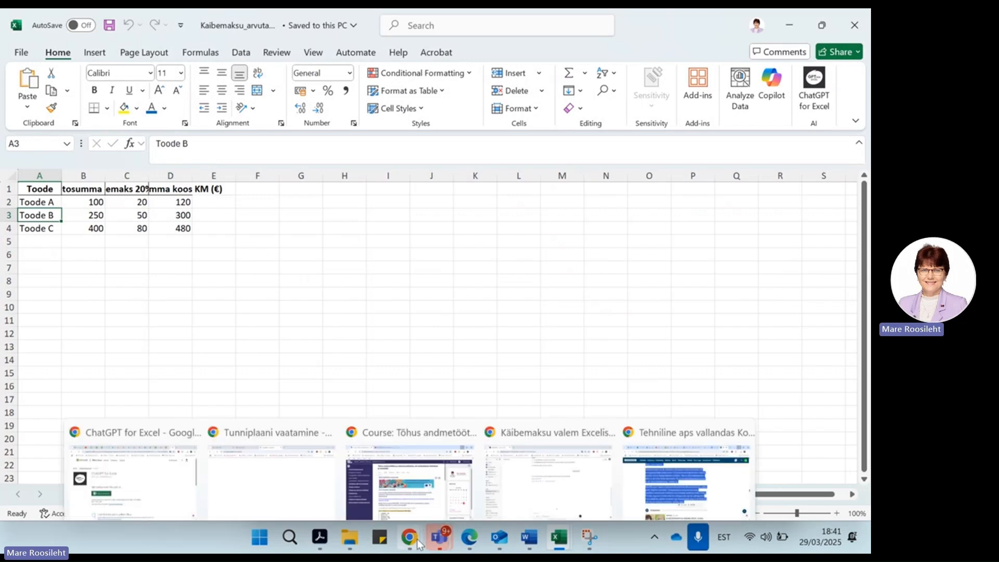
pyautogui.moveTo(409, 539)
pyautogui.click(564, 453)
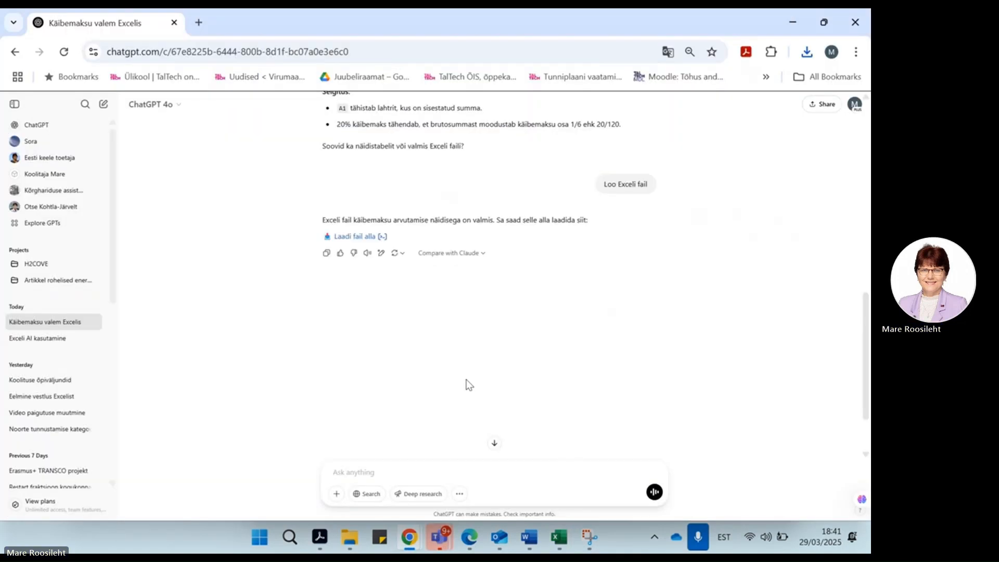
pyautogui.click(494, 444)
pyautogui.click(387, 473)
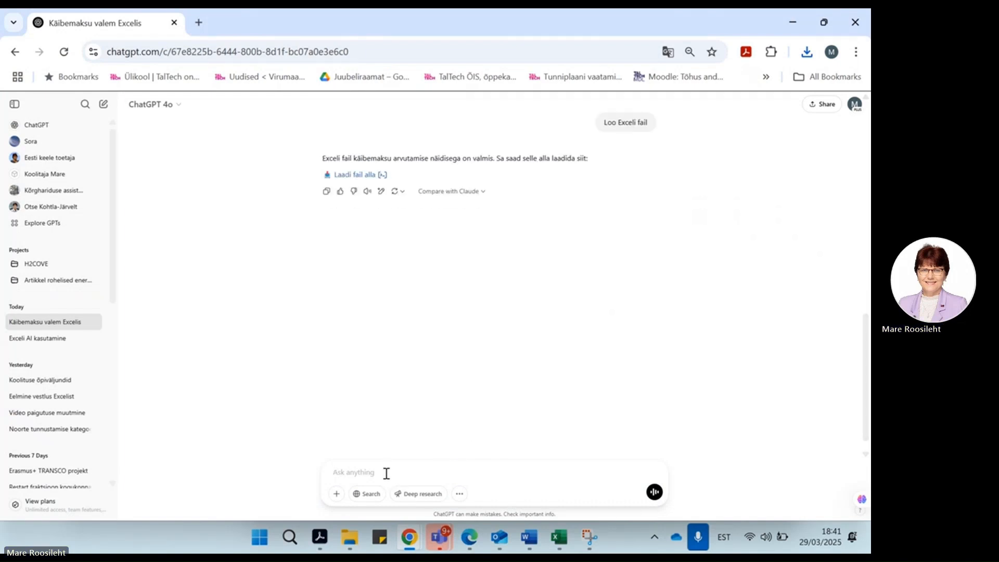
pyautogui.write('Lisa')
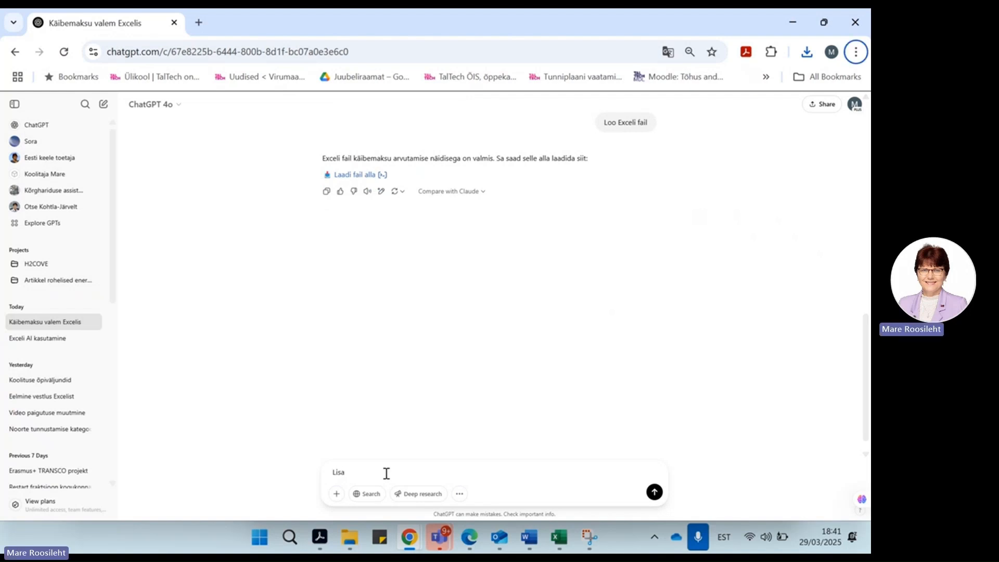
pyautogui.press('space')
pyautogui.press('a')
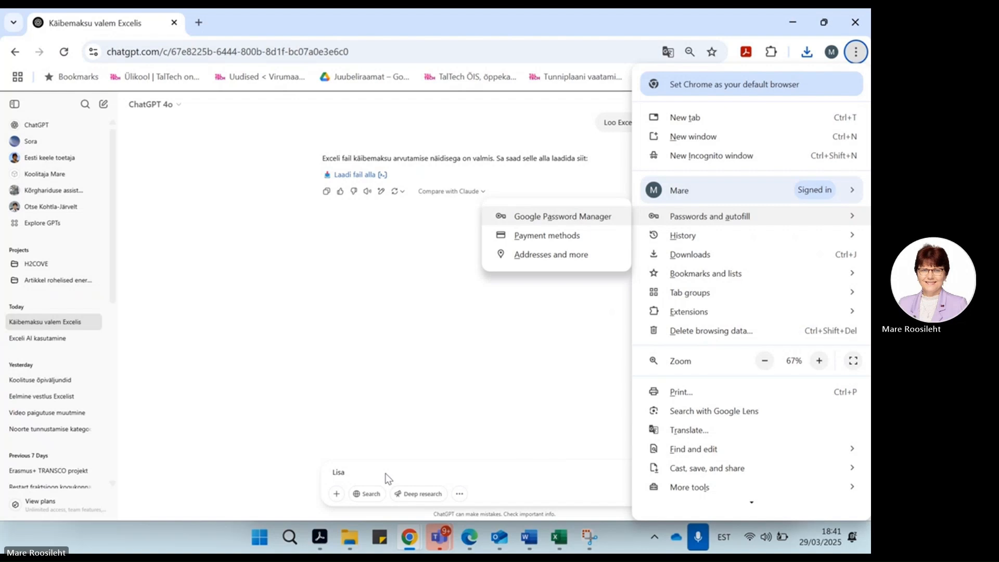
pyautogui.click(385, 471)
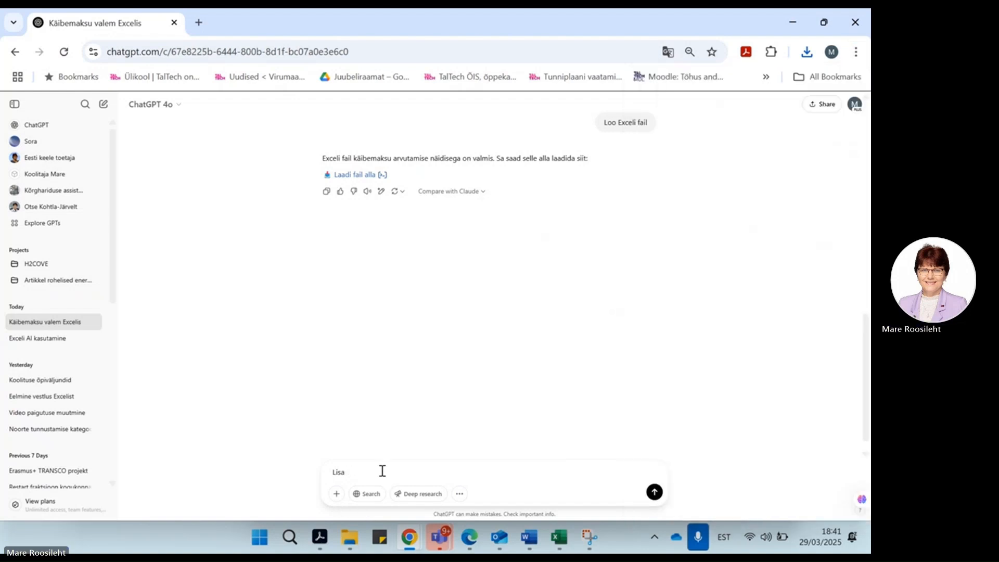
pyautogui.write('Lisa tabeliss')
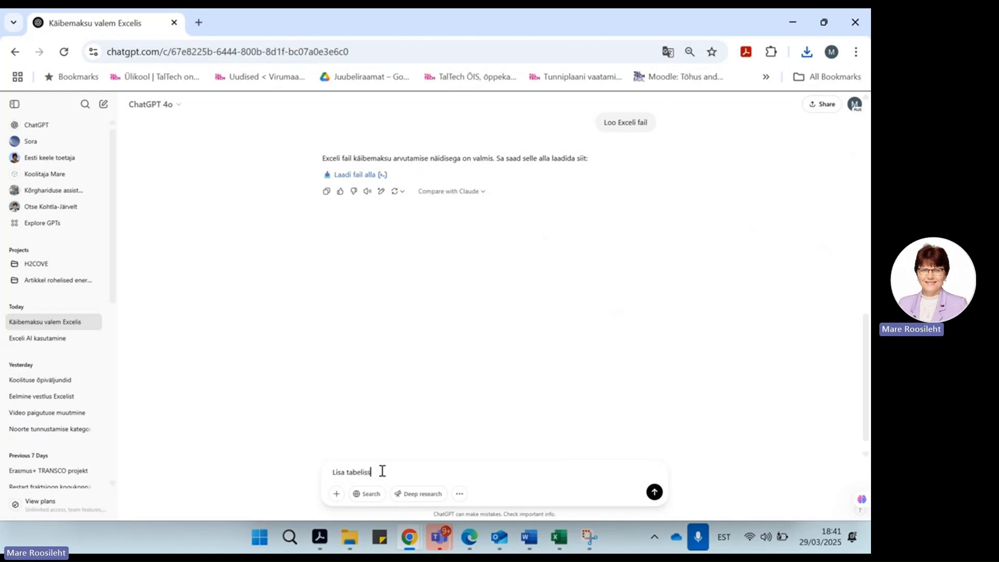
pyautogui.write('e ka valemid')
pyautogui.press('Return')
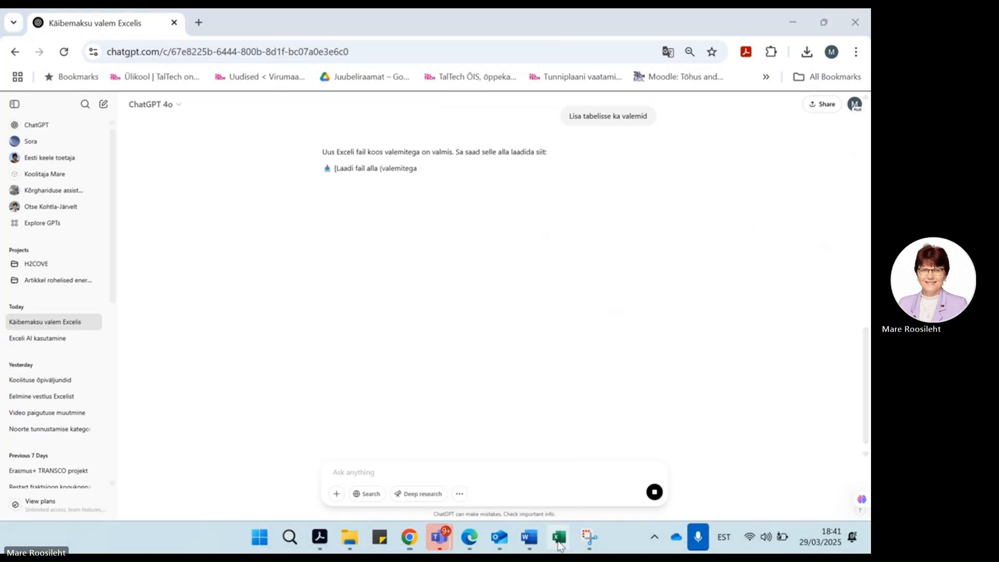
pyautogui.moveTo(558, 545)
pyautogui.click(491, 443)
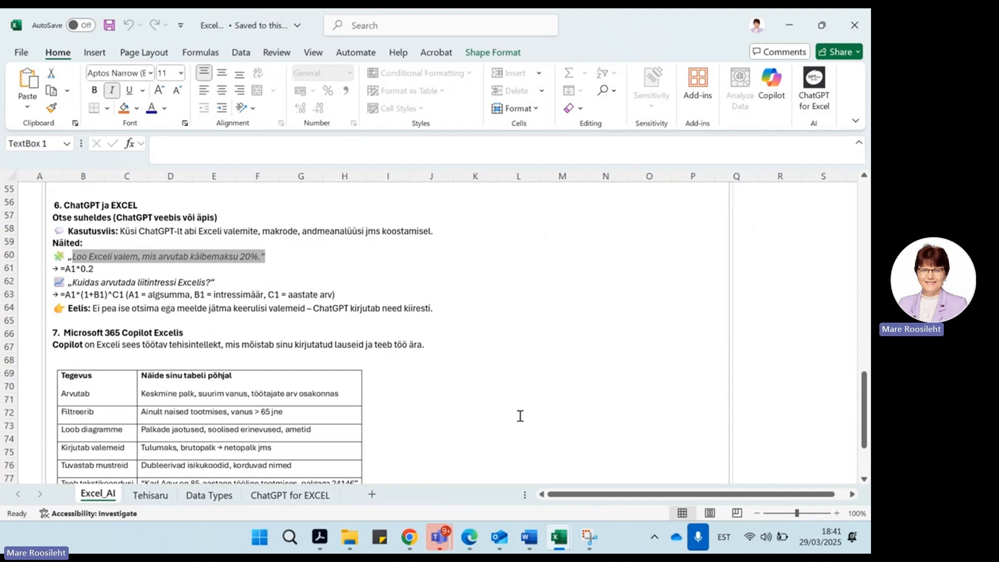
pyautogui.moveTo(420, 547)
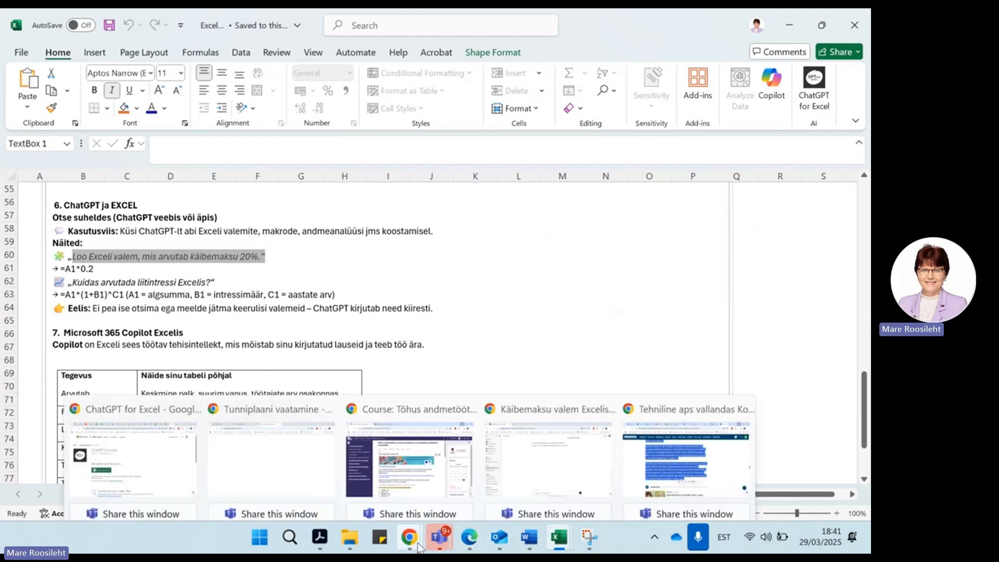
pyautogui.click(544, 447)
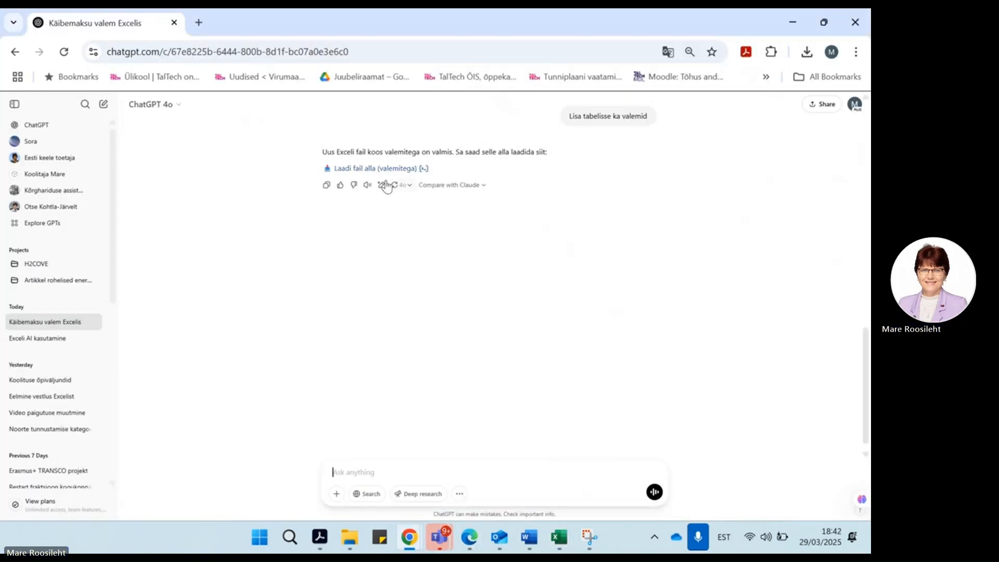
# Step: Download the new VAT workbook with formulas from ChatGPT's reply, open it in Excel and enable editing
pyautogui.click(381, 172)
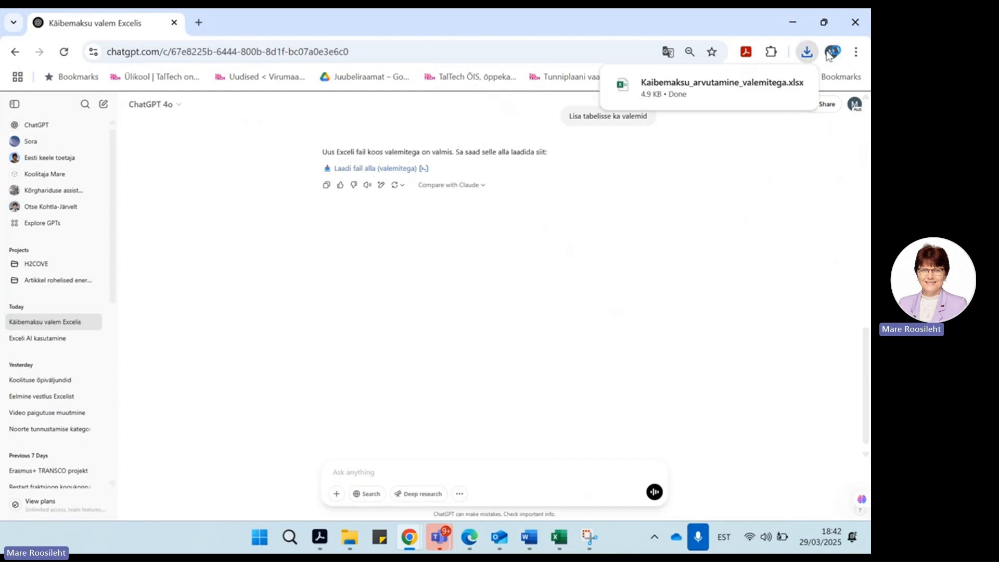
pyautogui.click(693, 90)
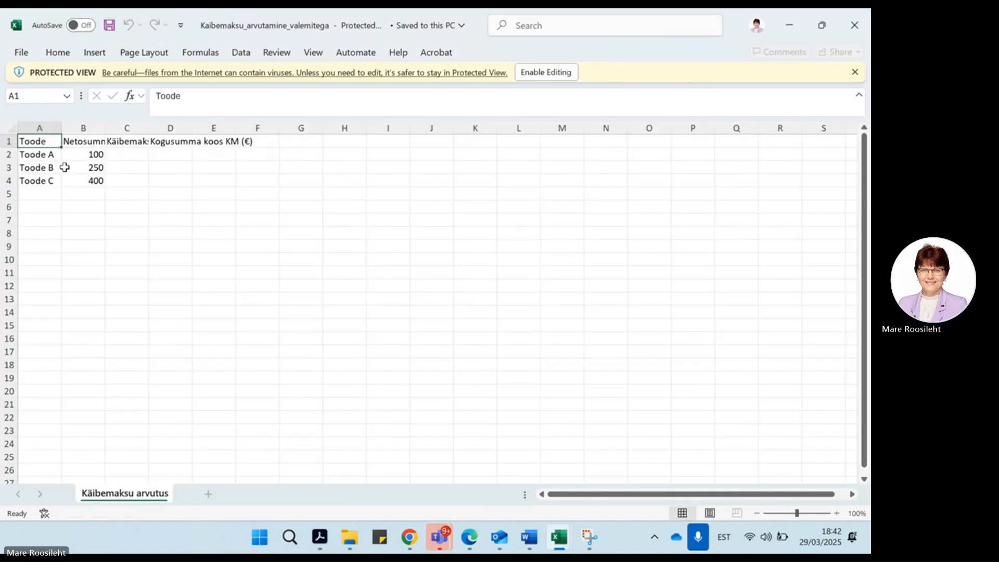
pyautogui.click(94, 155)
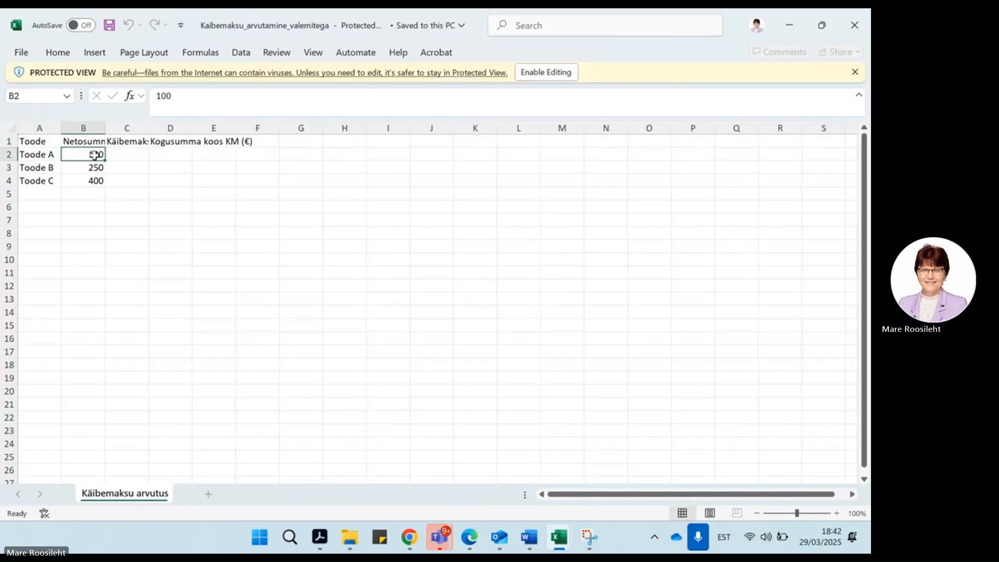
pyautogui.click(546, 72)
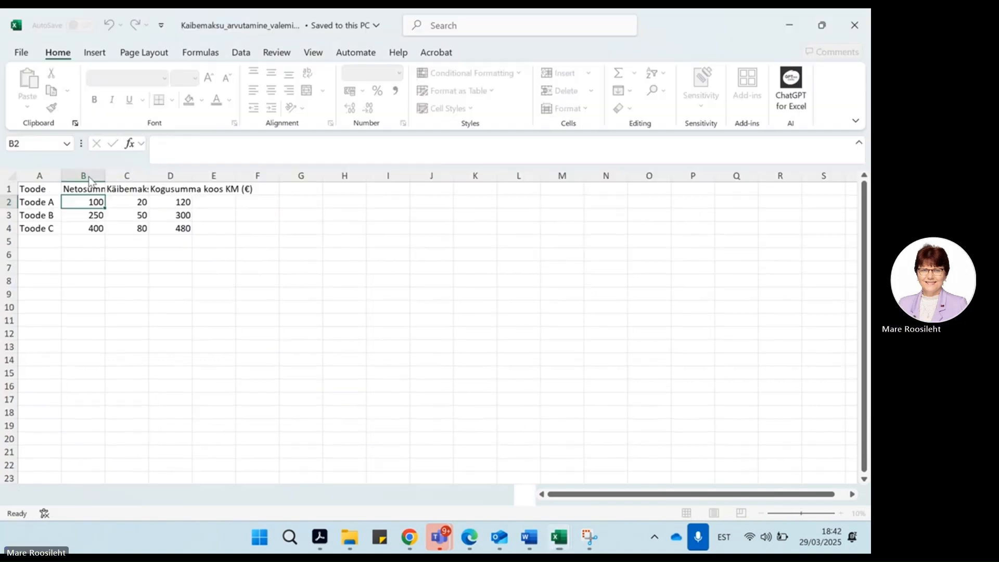
# Step: Check the VAT column cells for Toode A and Toode C for formulas, and close the workbook
pyautogui.click(127, 191)
pyautogui.click(129, 201)
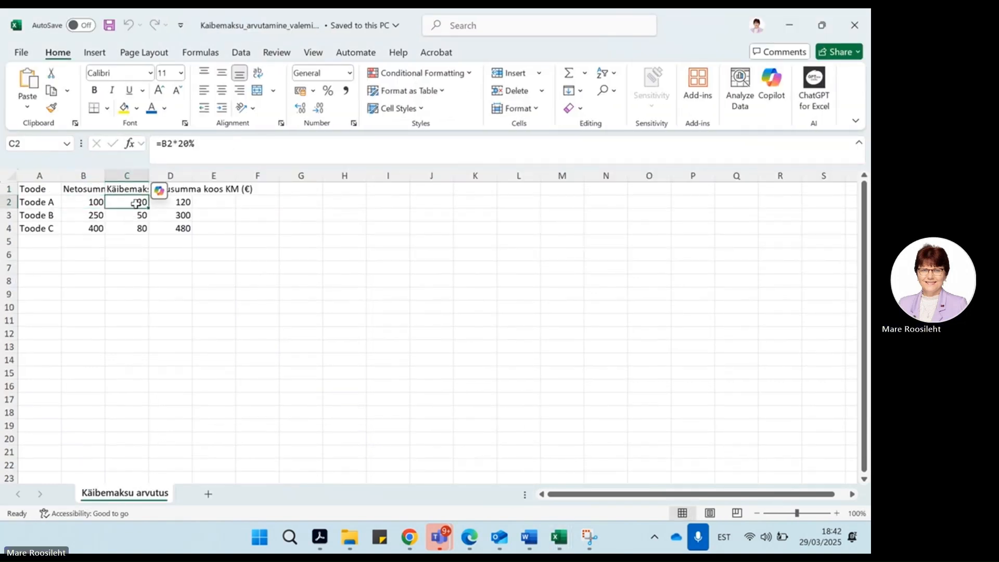
pyautogui.click(161, 194)
pyautogui.click(116, 217)
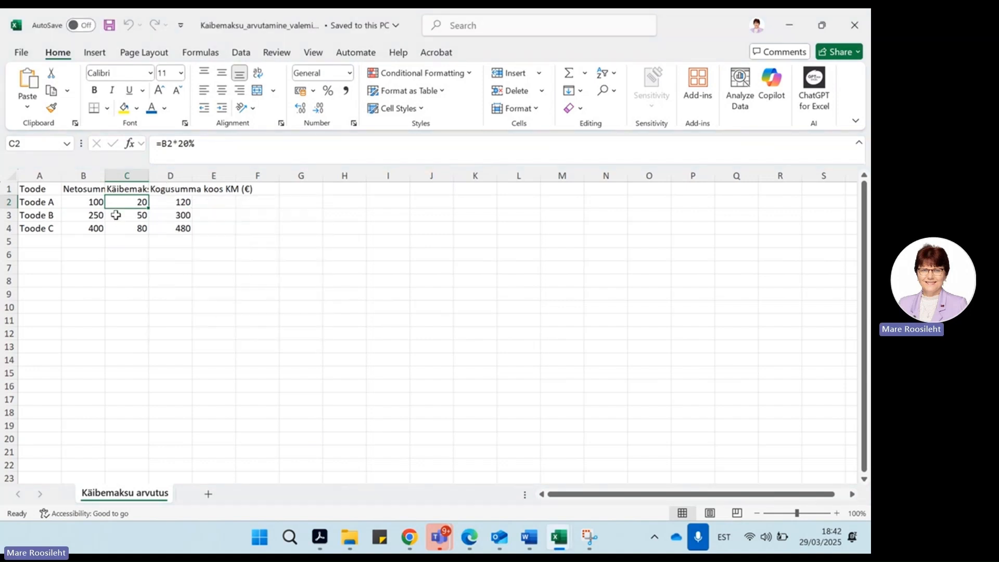
pyautogui.click(132, 226)
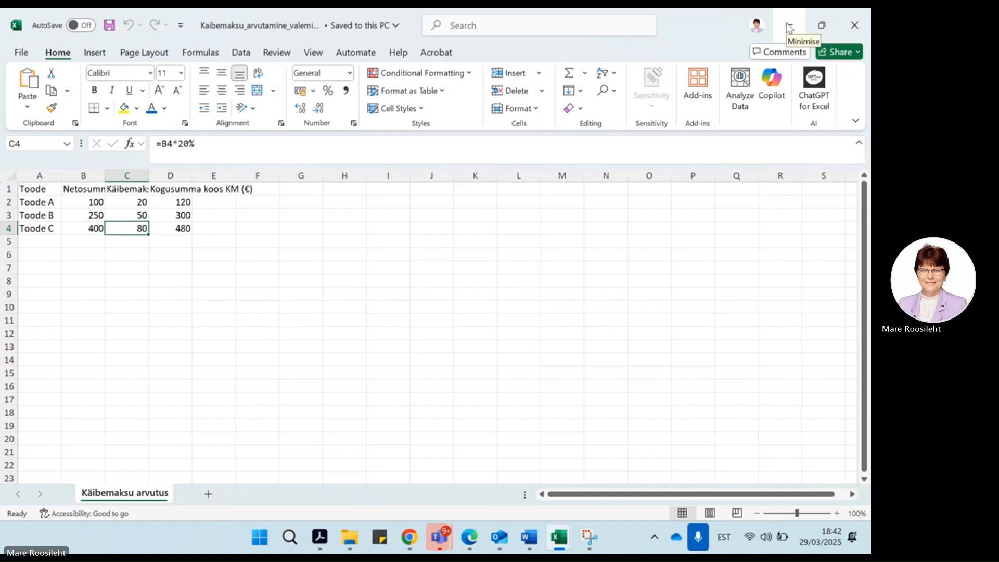
pyautogui.click(855, 25)
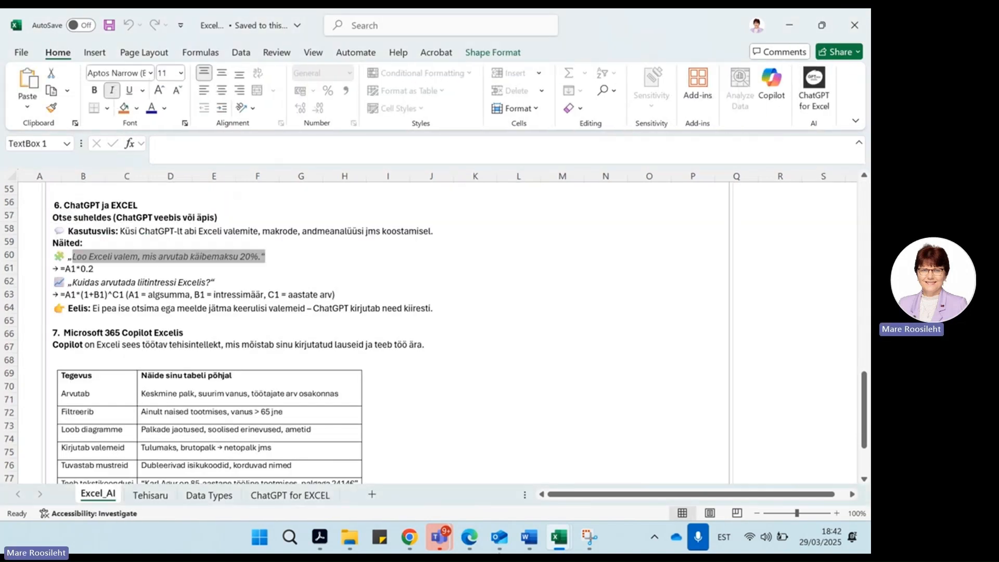
# Step: Copy the example question "Kuidas arvutada liitintressi Excelis?" from the Excel_AI notes and send it in the ChatGPT conversation in Chrome
pyautogui.moveTo(410, 537)
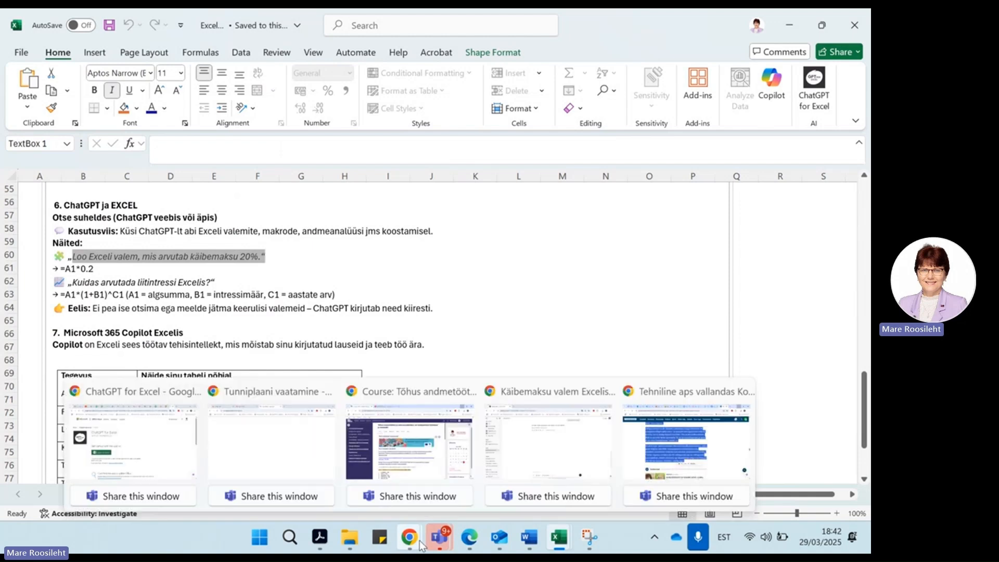
pyautogui.click(526, 280)
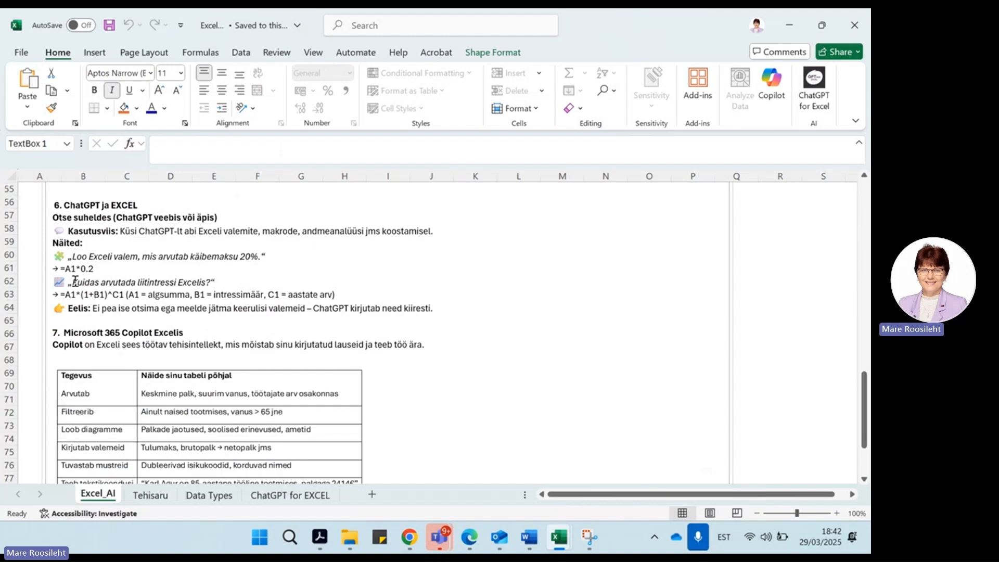
pyautogui.moveTo(72, 282); pyautogui.dragTo(214, 281)
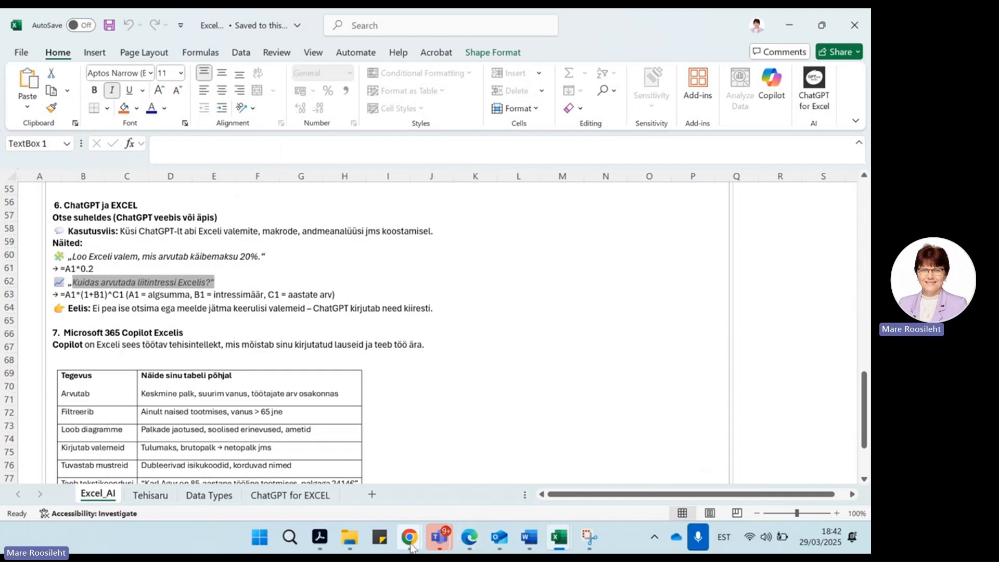
pyautogui.moveTo(411, 547)
pyautogui.click(548, 442)
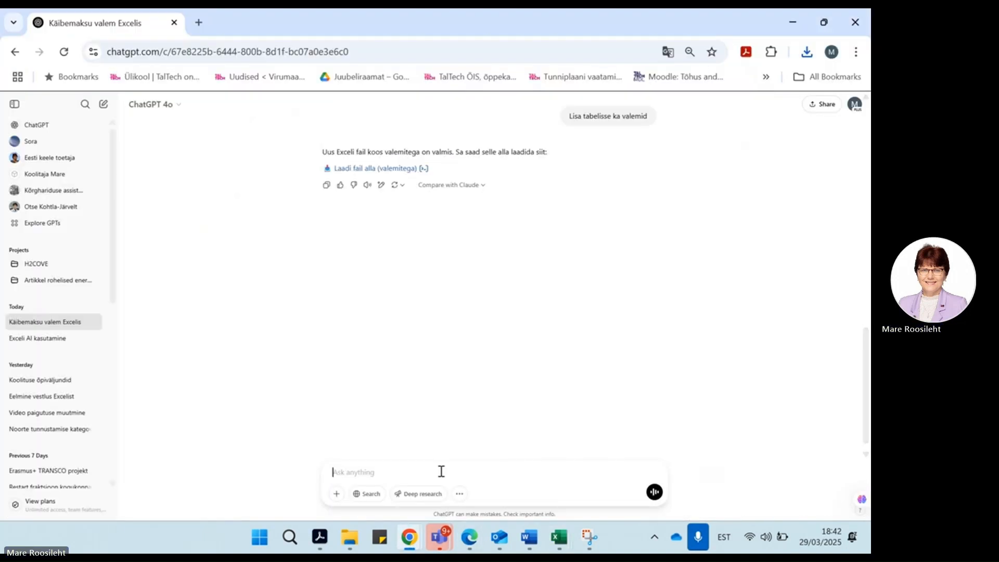
pyautogui.hotkey('ctrl', 'v')
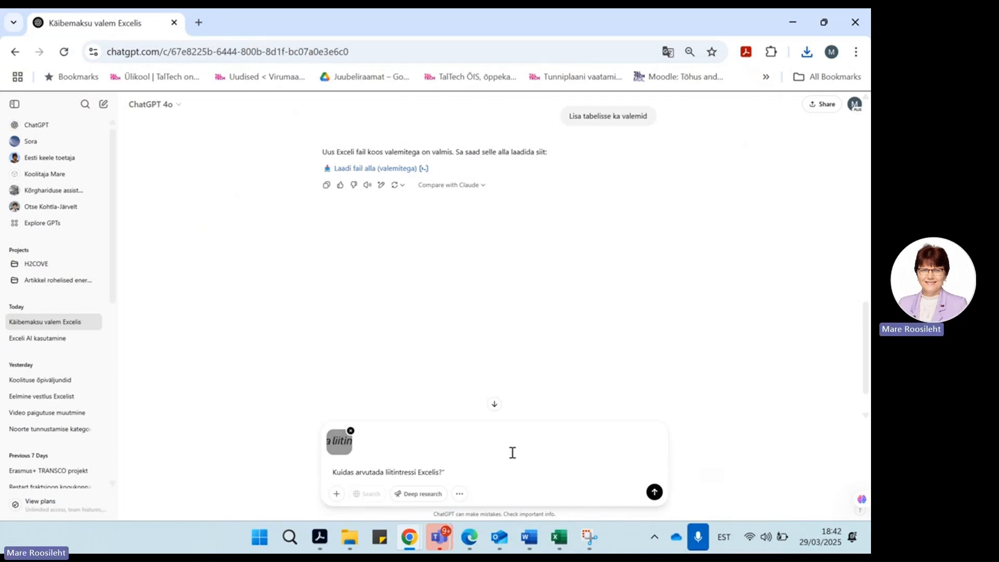
pyautogui.click(494, 405)
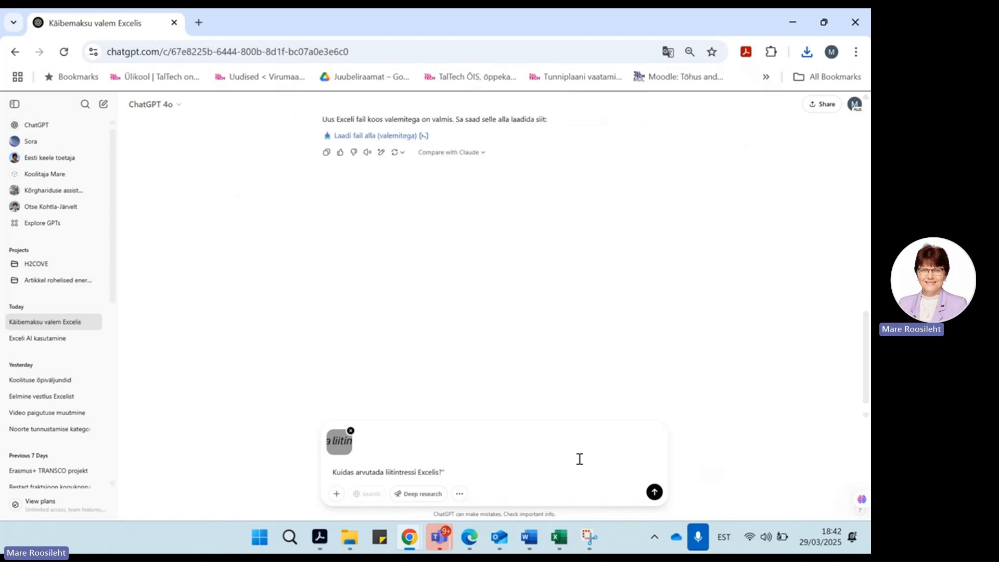
pyautogui.click(654, 492)
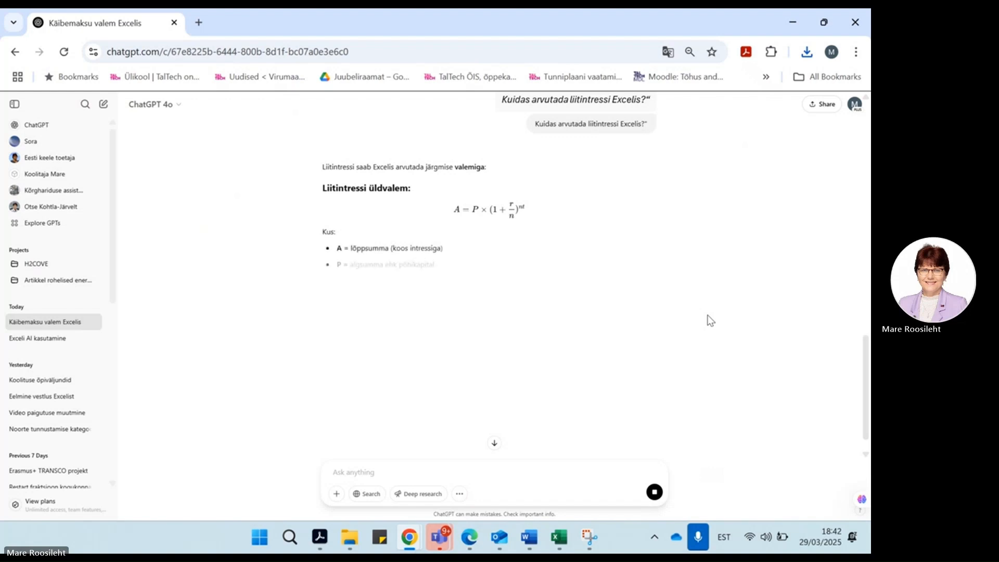
# Step: Read the compound interest answer and draft "Loo tabel, kus on 50 rida ja veerud pealkirjadega: Ees- ja perenimi, amet. ettevõte," as the new request
pyautogui.scroll(-1, 713, 302)
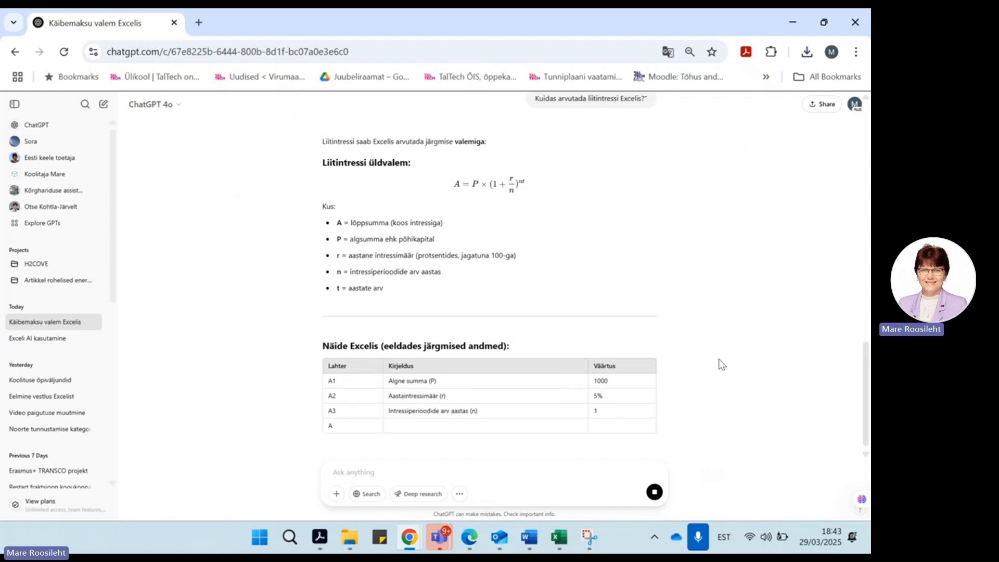
pyautogui.scroll(-3, 742, 331)
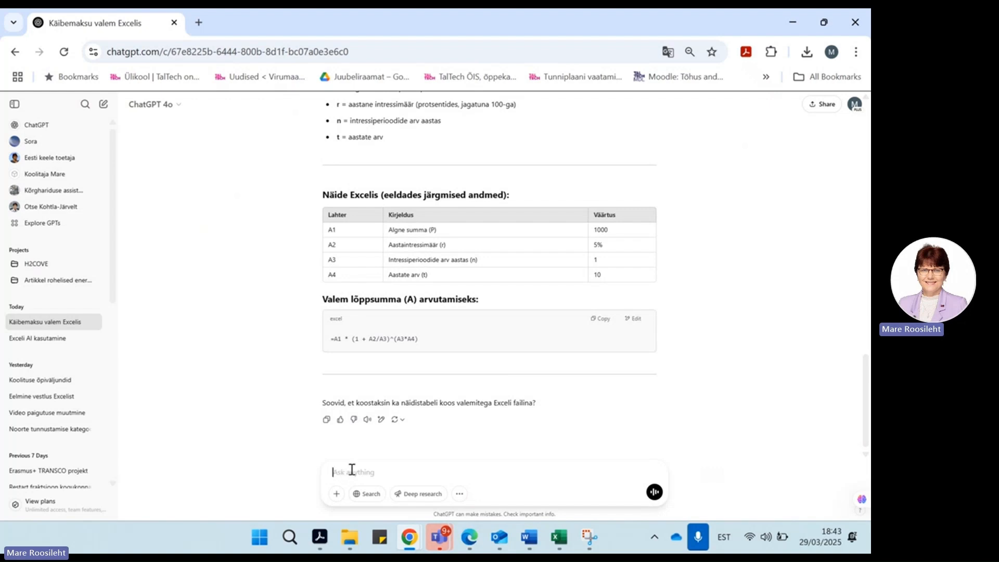
pyautogui.write('Loo tabel, kus on 50 rida ja veerud pe')
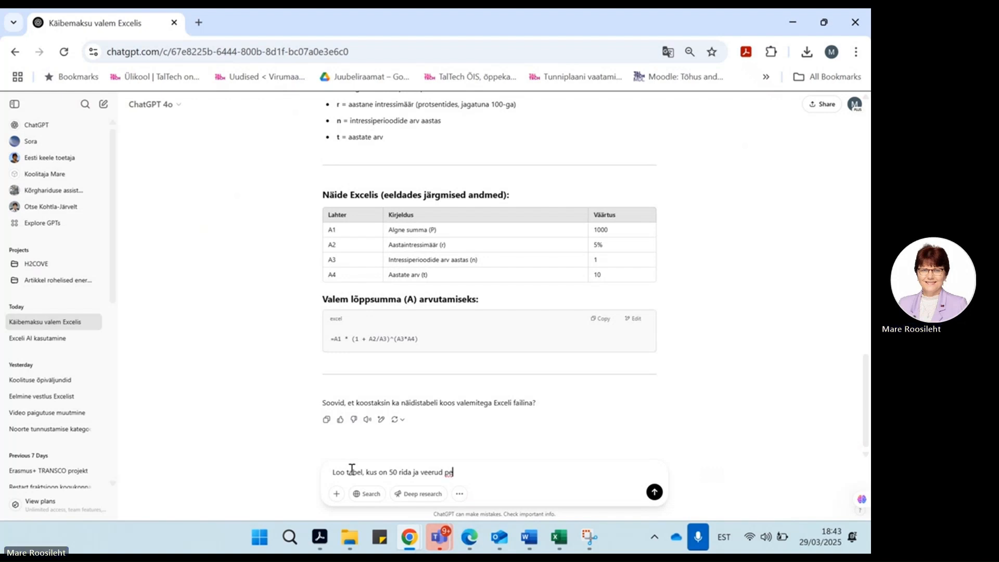
pyautogui.write('alkirjad')
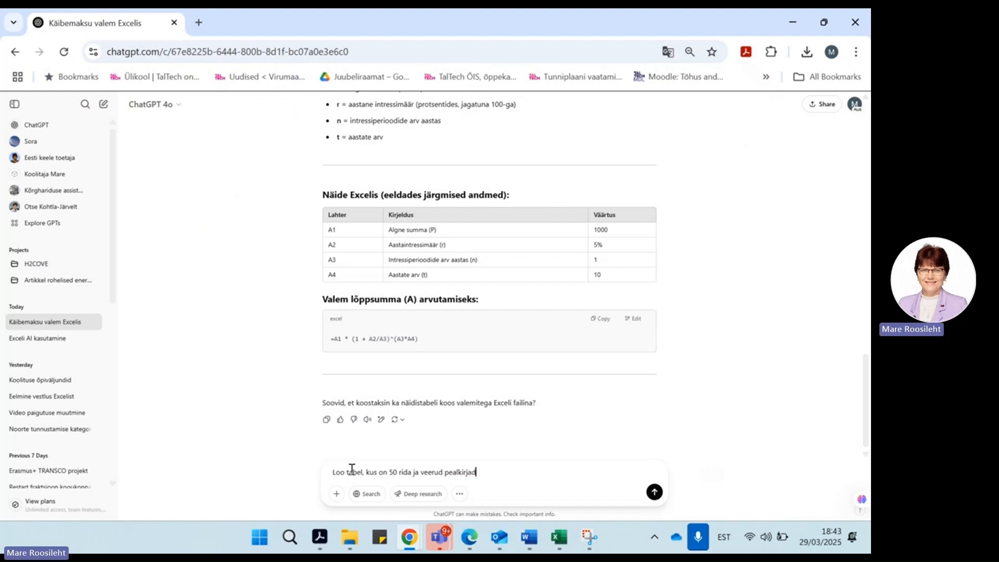
pyautogui.write('ega: Ees- ja perenimi, amet. ettevõte')
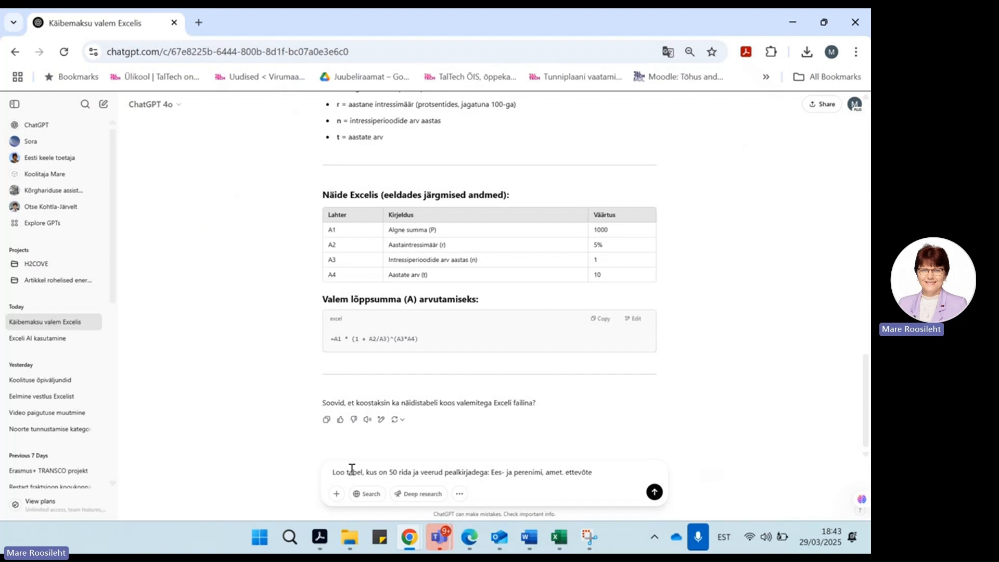
pyautogui.write(',')
# Step: Insert "isikukood," before "amet" in the drafted request and replace the full stop after "amet" with a comma
pyautogui.click(547, 470)
pyautogui.write('isikukood')
pyautogui.write('.')
pyautogui.press('BackSpace')
pyautogui.press('BackSpace')
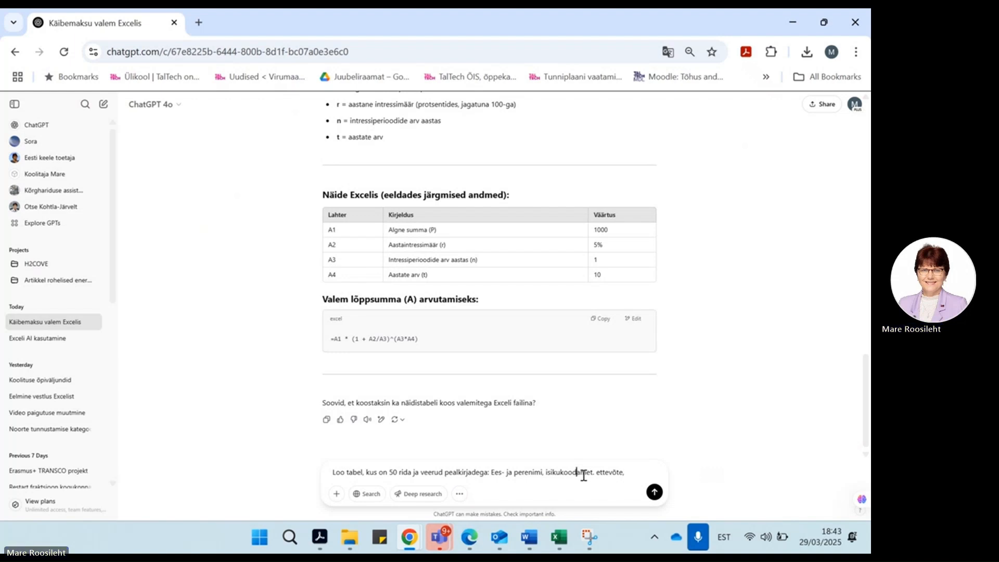
pyautogui.write(',')
pyautogui.click(598, 471)
pyautogui.press('BackSpace')
pyautogui.write(',')
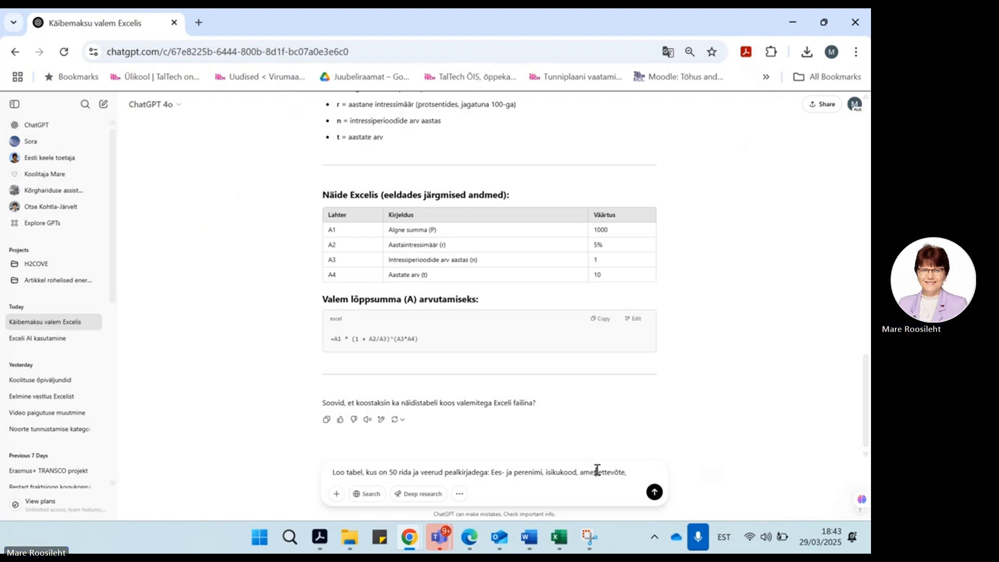
# Step: Add "brutopalk." as the last column heading in the request and send it to ChatGPT
pyautogui.click(639, 476)
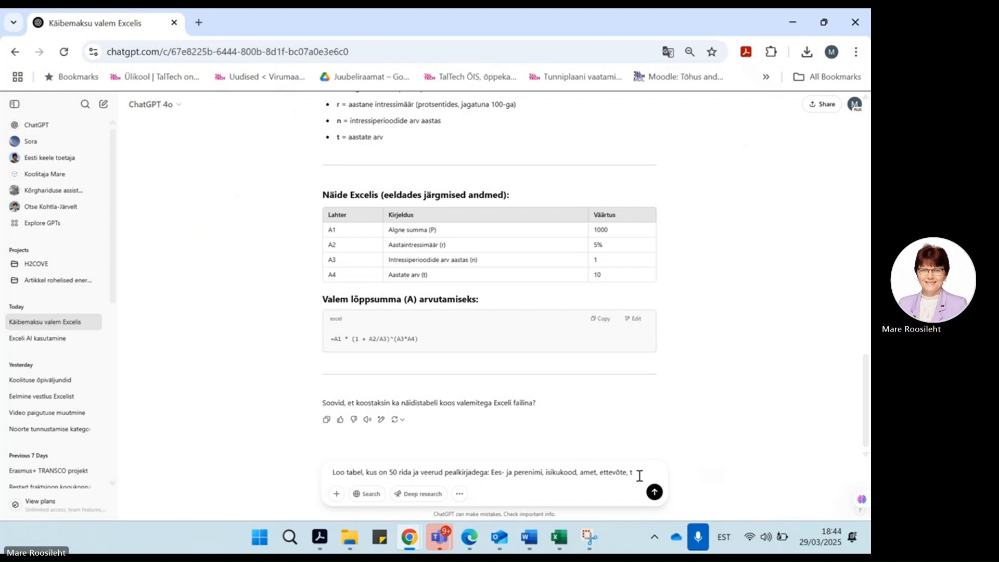
pyautogui.write('brutop')
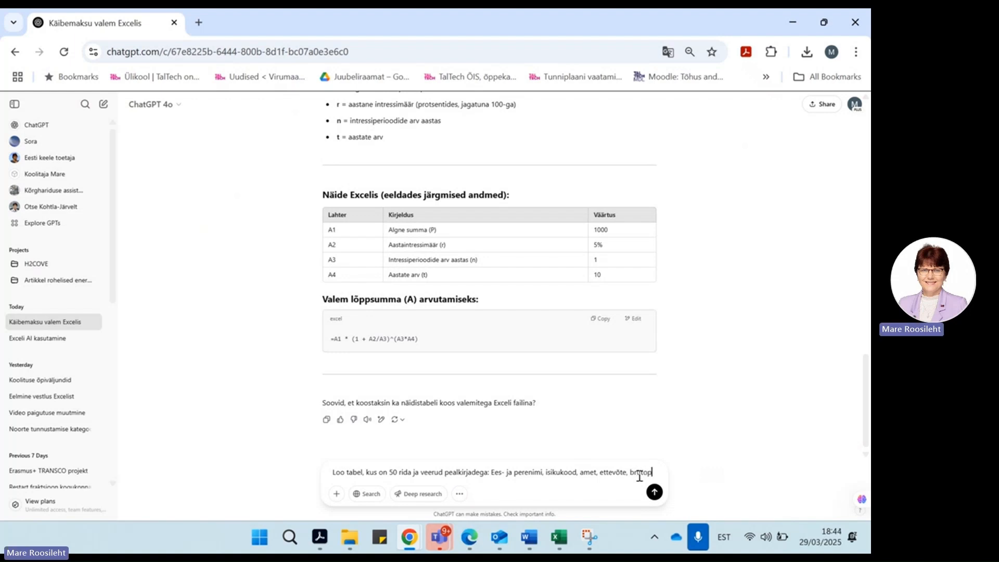
pyautogui.write('lak.')
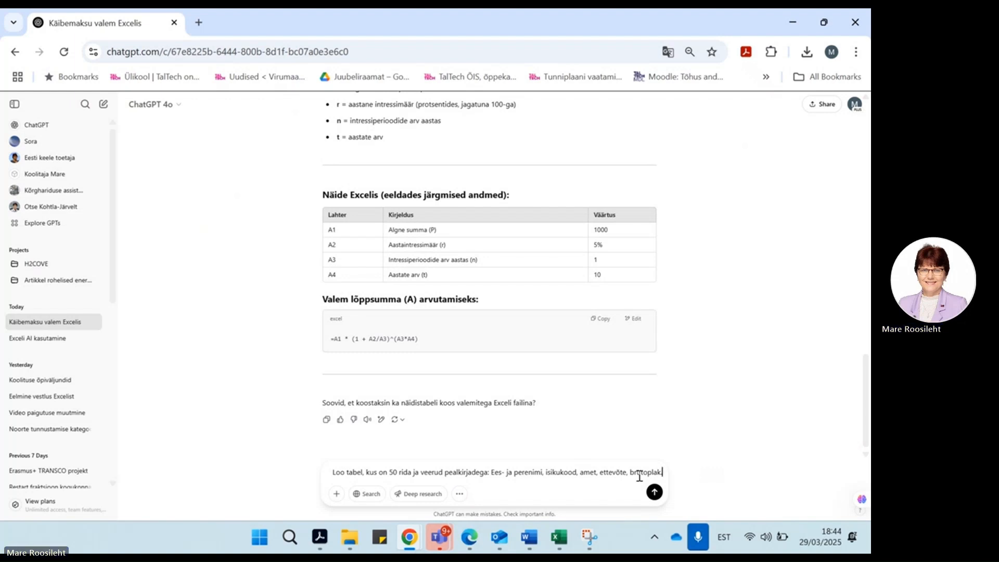
pyautogui.press('BackSpace')
pyautogui.press('BackSpace')
pyautogui.press('BackSpace')
pyautogui.write('alk.')
pyautogui.press('Return')
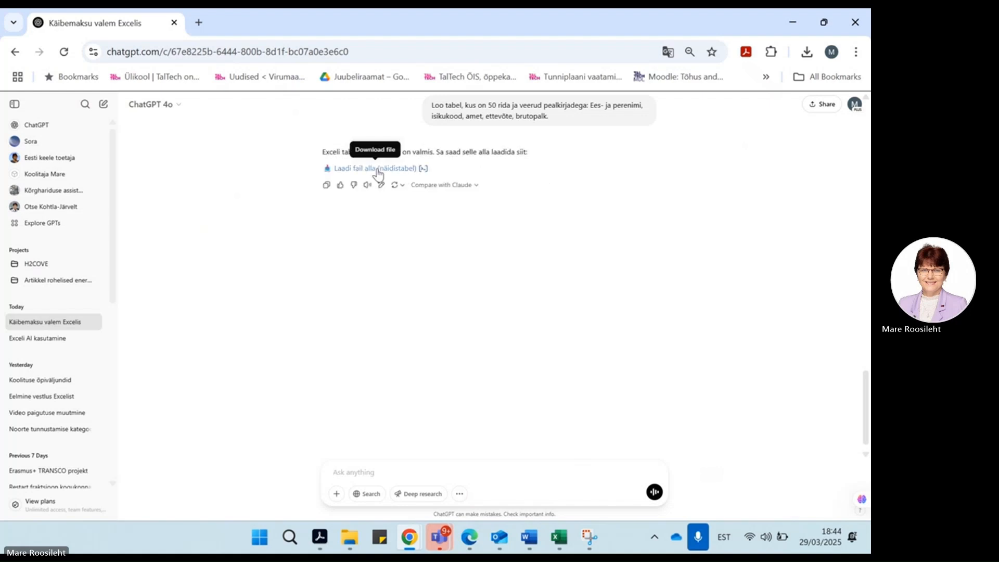
# Step: Download the generated employee workbook, open it in Excel, enable editing and look through its rows
pyautogui.click(378, 175)
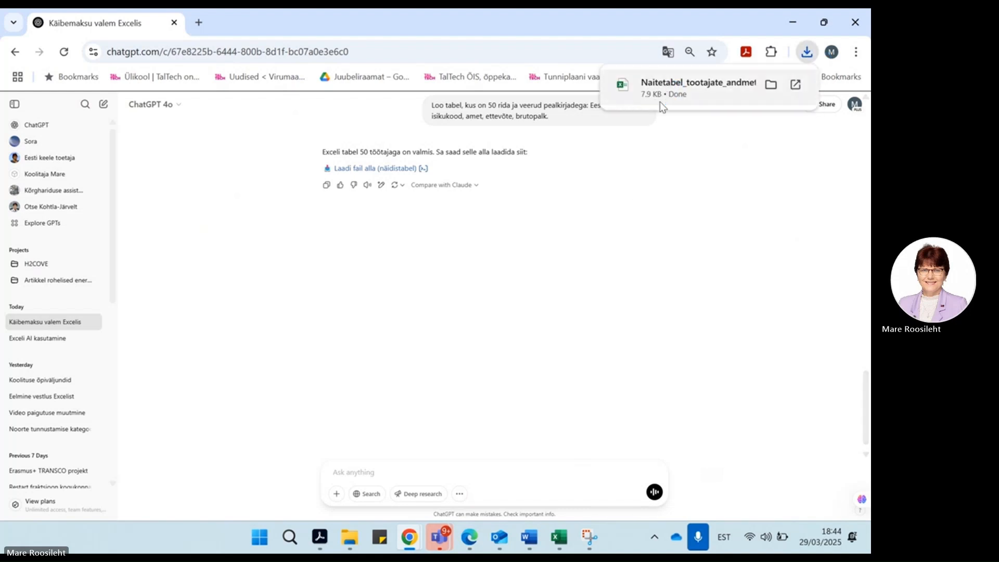
pyautogui.click(660, 102)
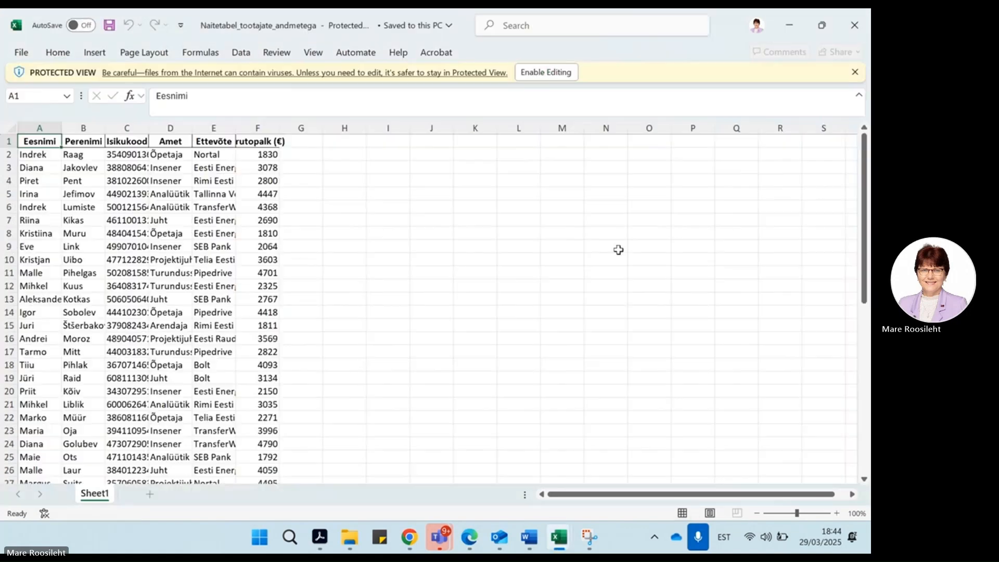
pyautogui.click(538, 76)
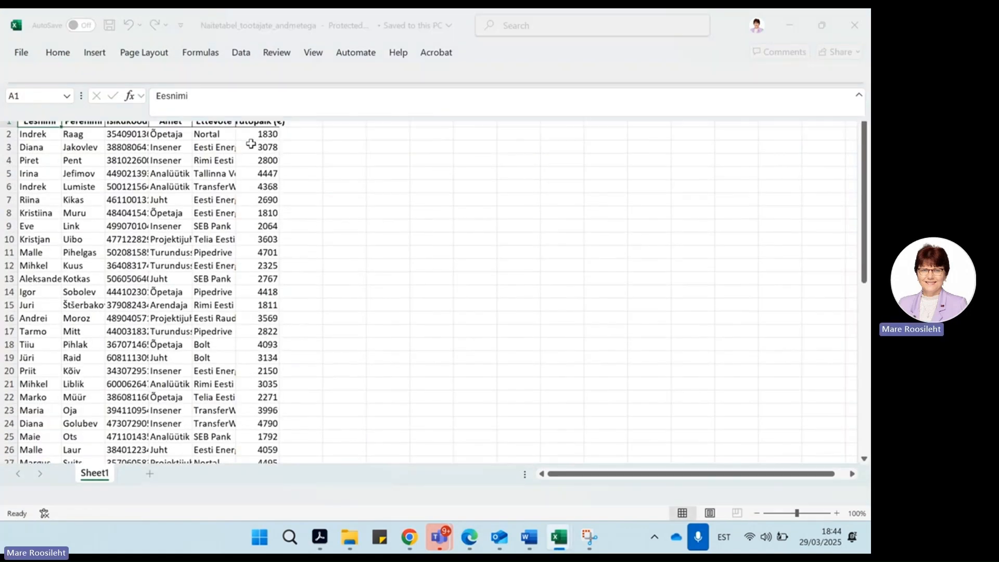
pyautogui.scroll(-5, 380, 239)
pyautogui.scroll(3, 381, 241)
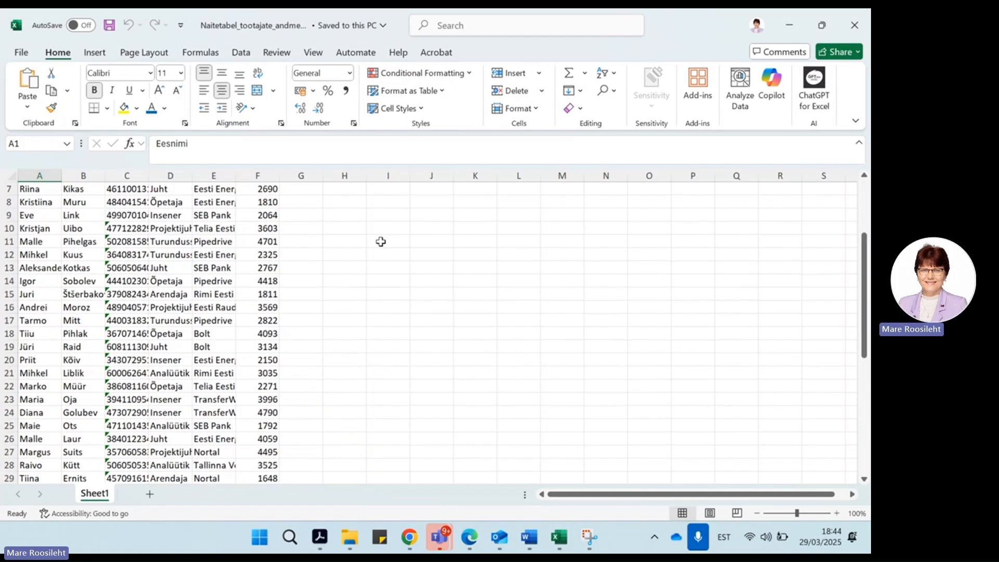
pyautogui.scroll(1, 381, 242)
pyautogui.scroll(-5, 381, 241)
pyautogui.scroll(6, 381, 241)
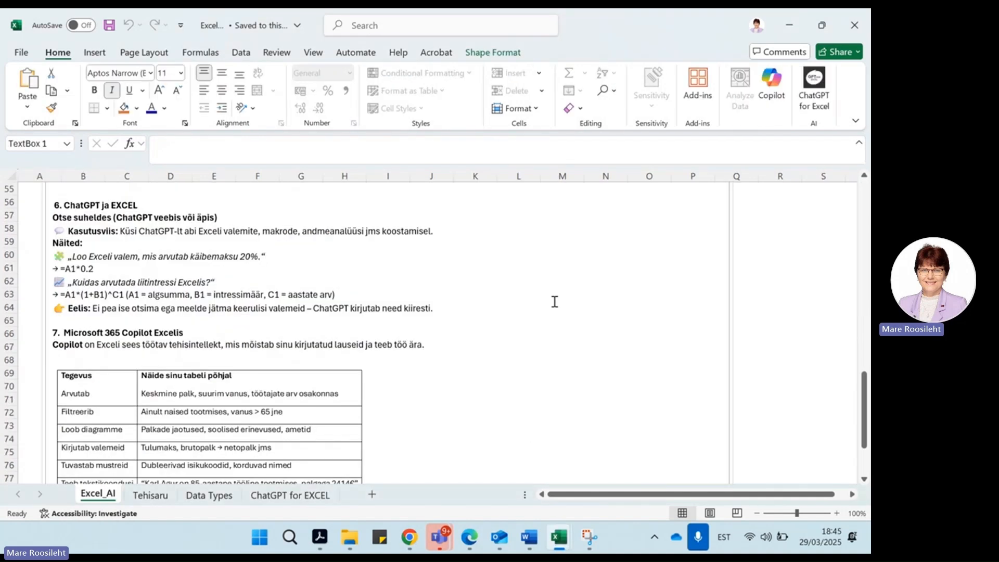
# Step: Review the Microsoft 365 Copilot section in the Excel_AI notes, and examine the employee table and Copilot prompts on the Tehisaru sheet
pyautogui.scroll(-1, 555, 302)
pyautogui.scroll(-1, 554, 295)
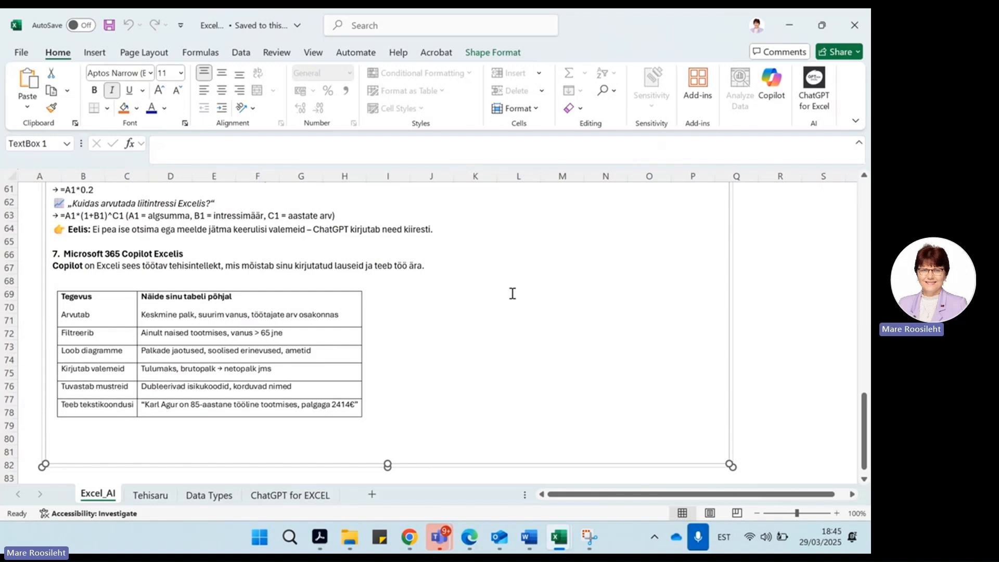
pyautogui.click(150, 497)
pyautogui.scroll(8, 529, 373)
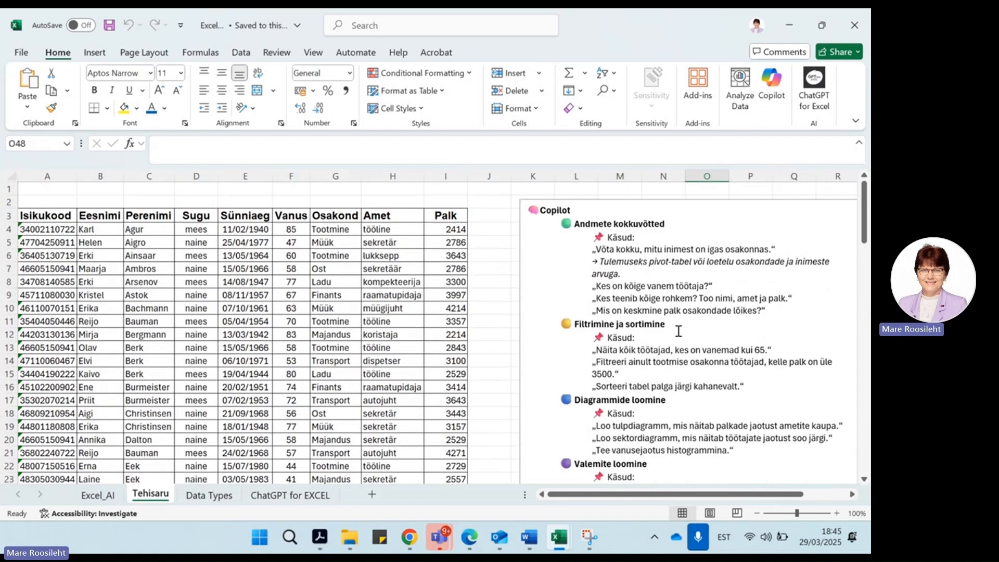
pyautogui.scroll(-5, 679, 331)
pyautogui.scroll(5, 678, 331)
pyautogui.click(160, 255)
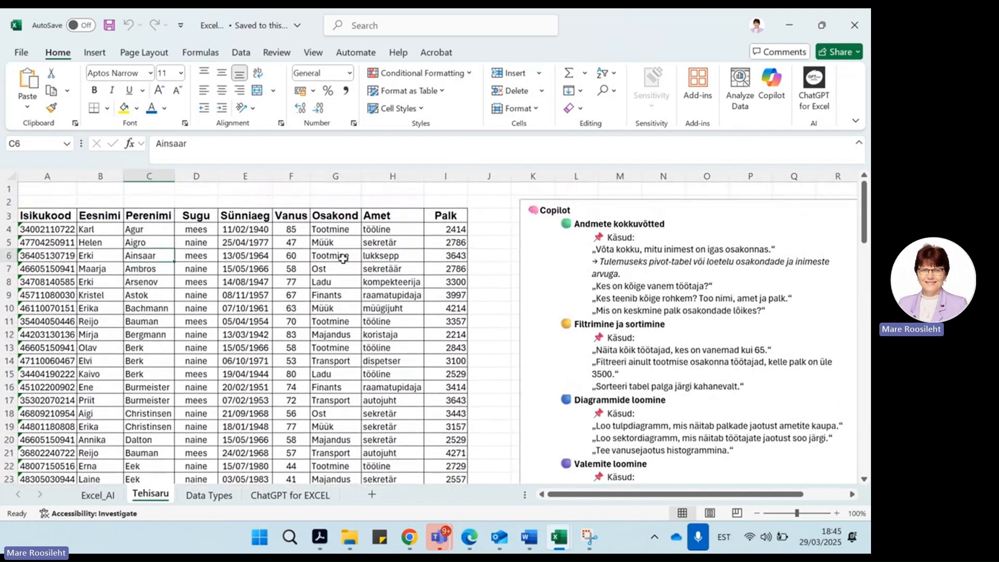
pyautogui.scroll(-15, 343, 258)
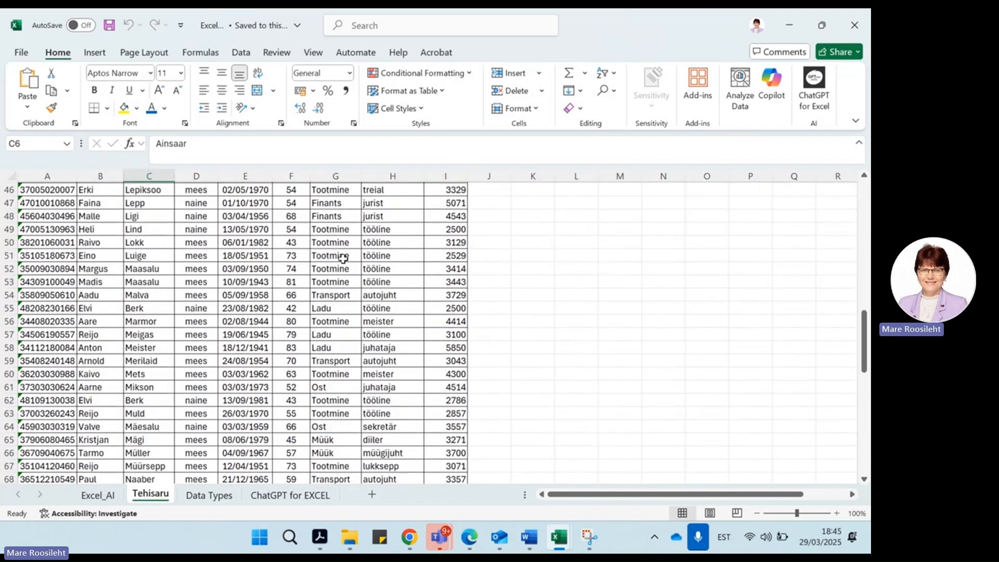
# Step: Open the Copilot chat from a cell in the employee table and turn on AutoSave by uploading the workbook to OneDrive - Tallinna Tehnikaülikool
pyautogui.scroll(15, 343, 259)
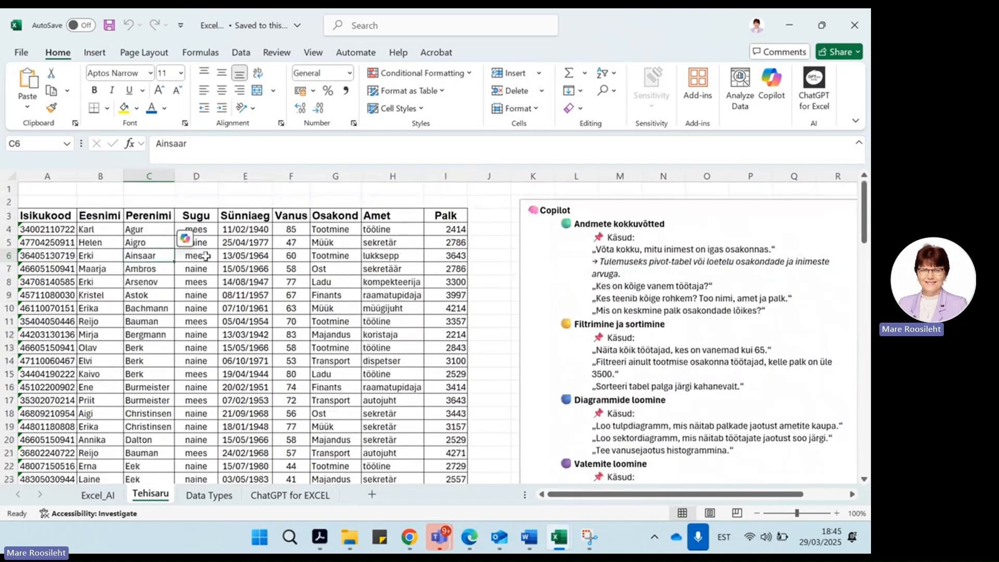
pyautogui.click(143, 240)
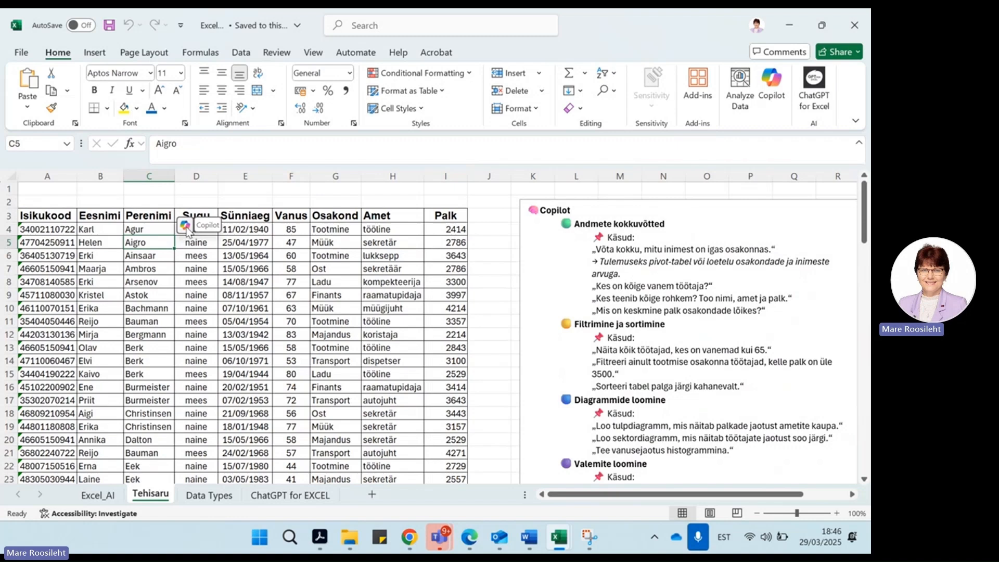
pyautogui.press('Right')
pyautogui.press('Down')
pyautogui.press('Down')
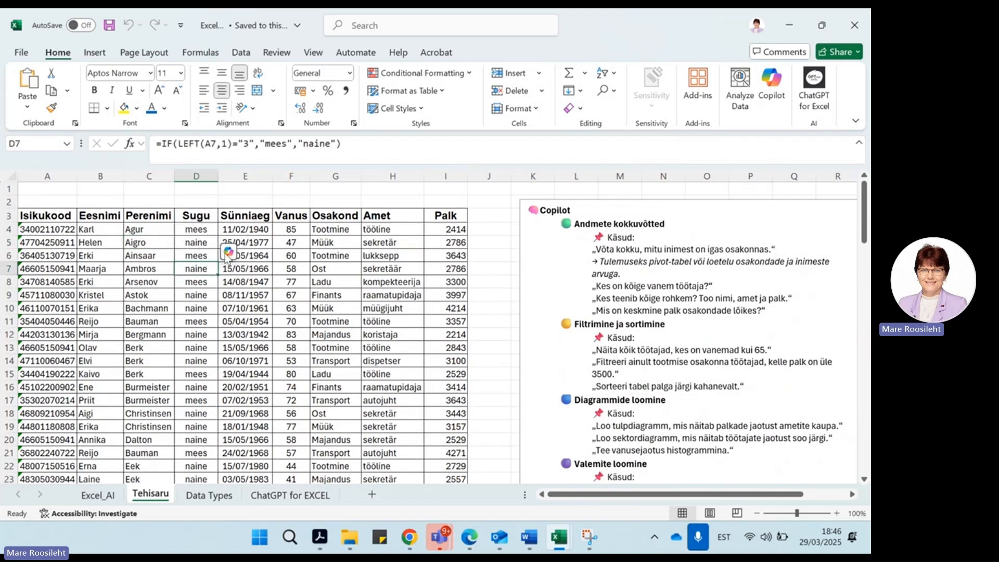
pyautogui.click(228, 254)
pyautogui.click(262, 377)
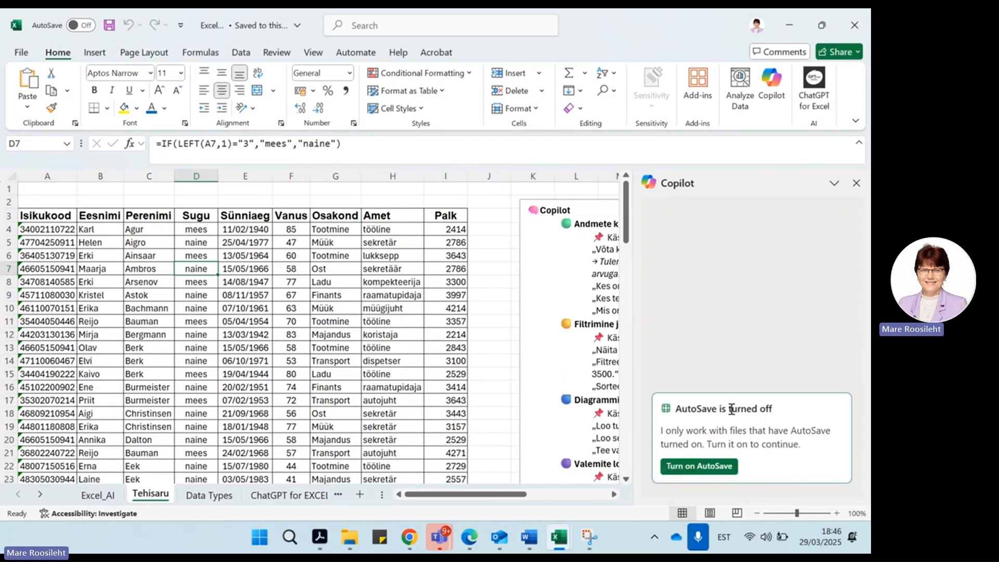
pyautogui.click(699, 466)
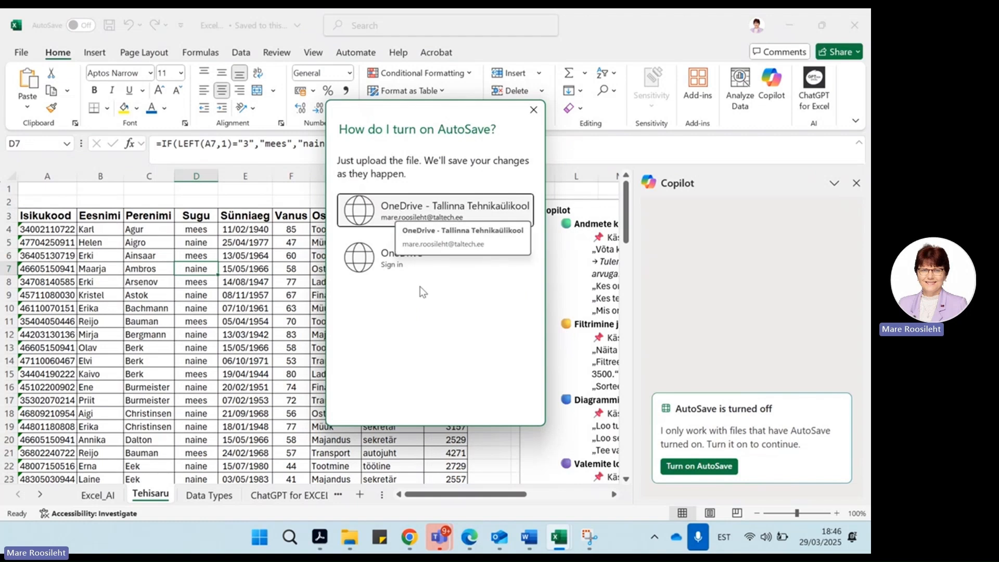
pyautogui.click(406, 212)
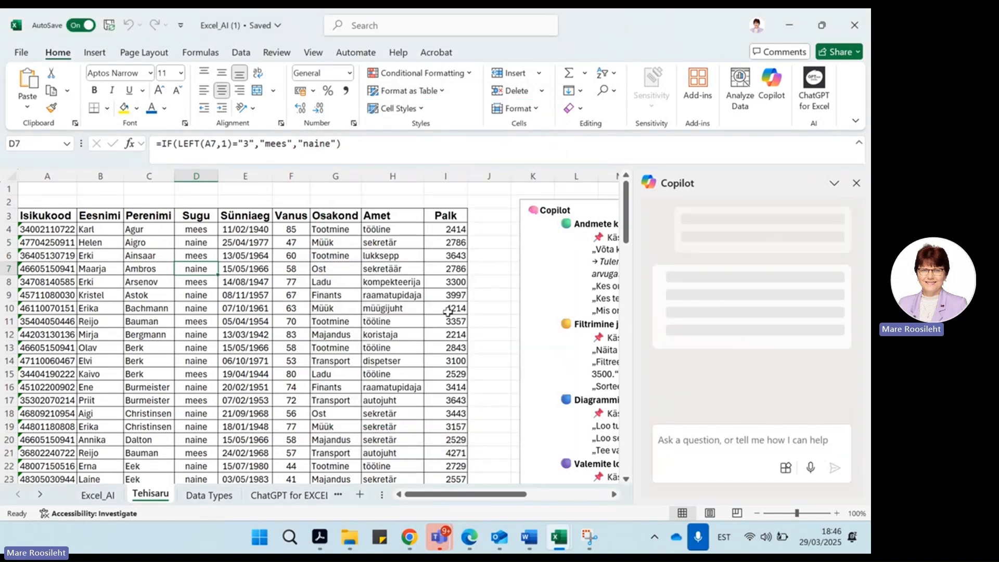
# Step: Copy the prompt "Võta kokku, mitu inimest on igas osakonnas" from the prompt list and send it to Copilot
pyautogui.moveTo(514, 498); pyautogui.dragTo(570, 498)
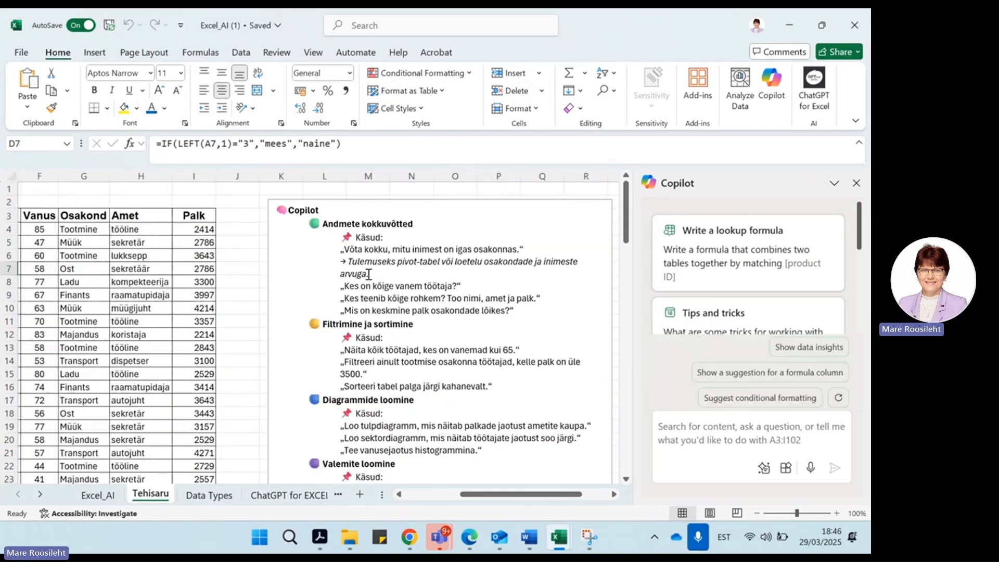
pyautogui.moveTo(346, 249); pyautogui.dragTo(504, 248)
pyautogui.hotkey('ctrl', 'c')
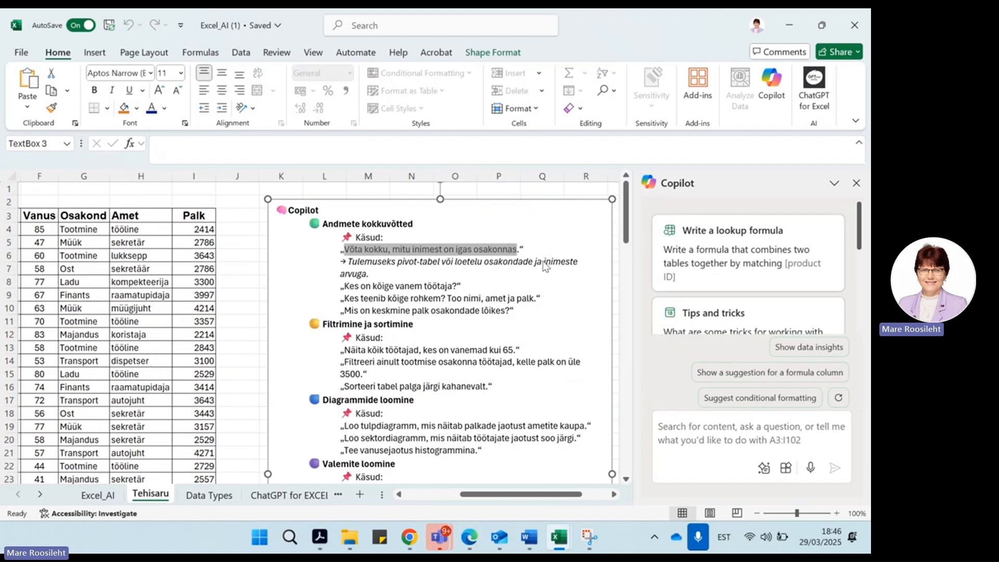
pyautogui.click(675, 427)
pyautogui.hotkey('ctrl', 'v')
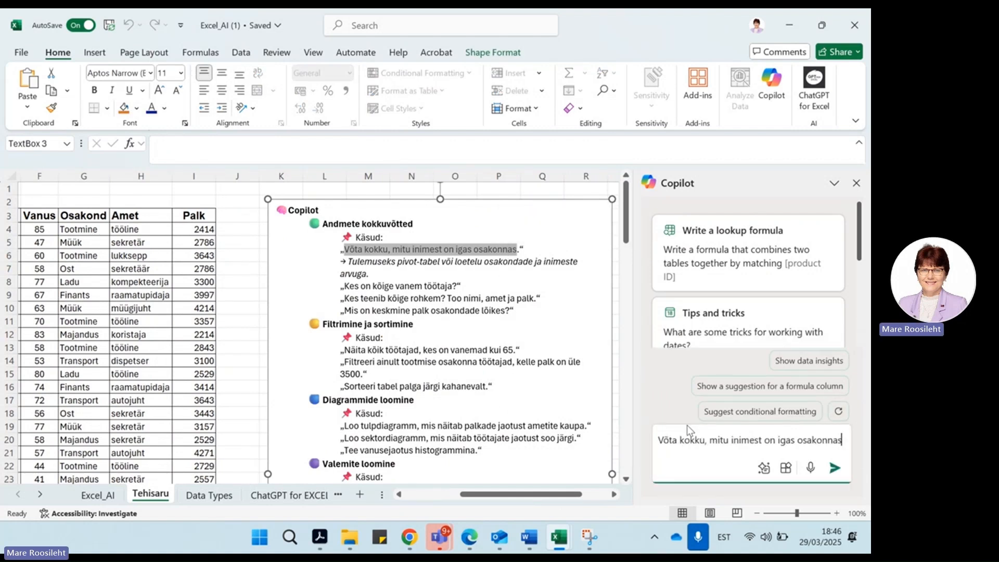
pyautogui.click(836, 466)
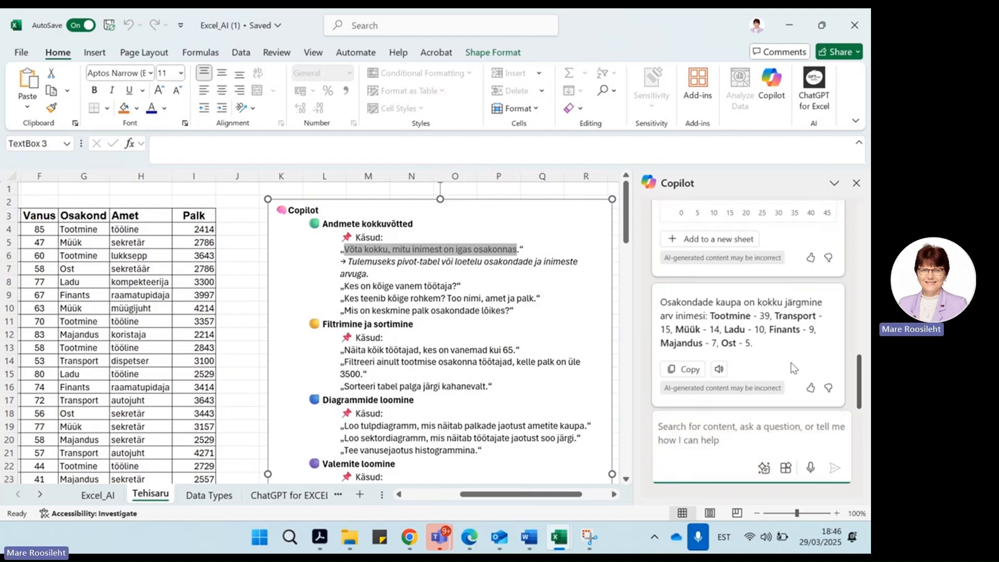
# Step: Add Copilot's bar chart of employee counts by department to a new sheet
pyautogui.scroll(3, 791, 364)
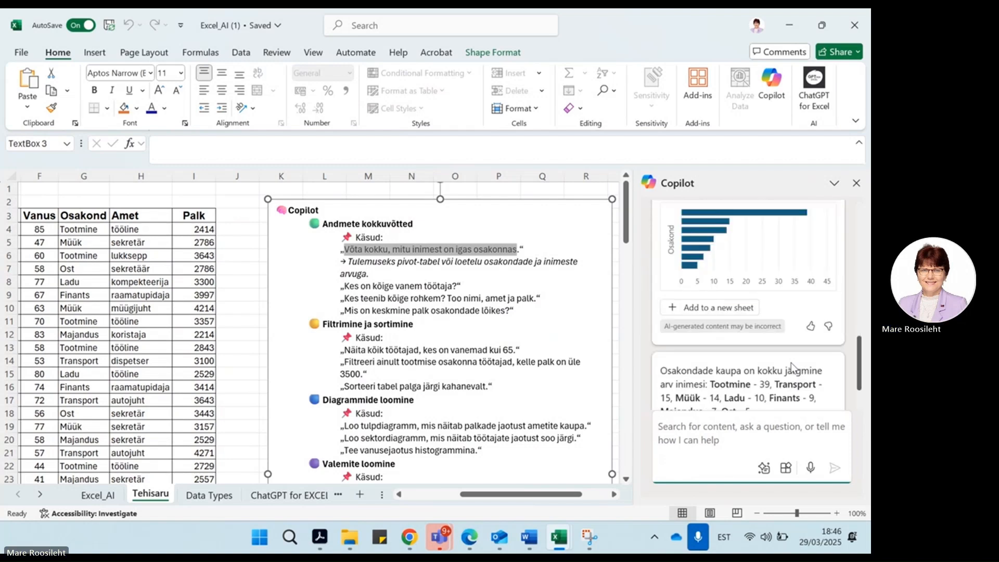
pyautogui.click(691, 310)
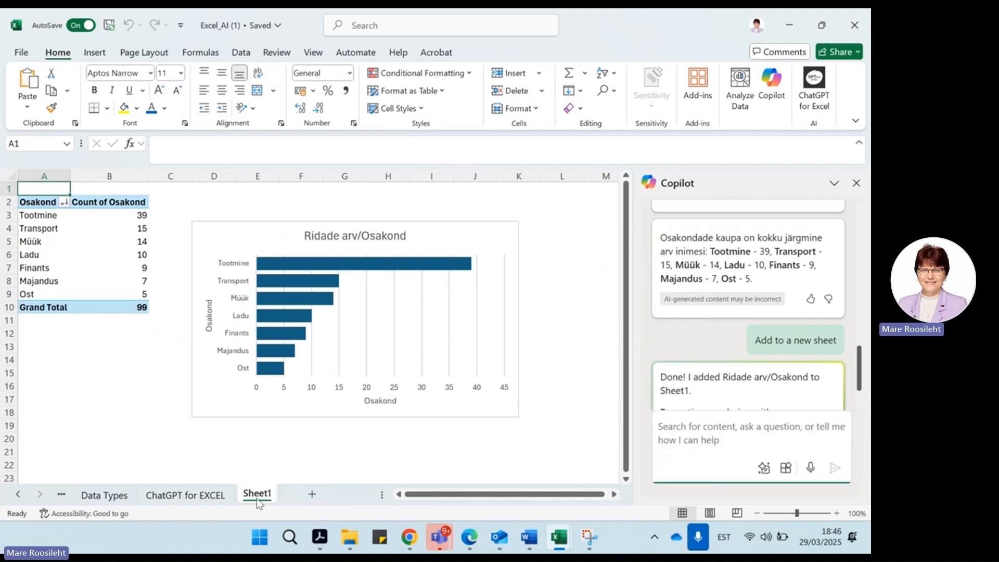
pyautogui.doubleClick(257, 495)
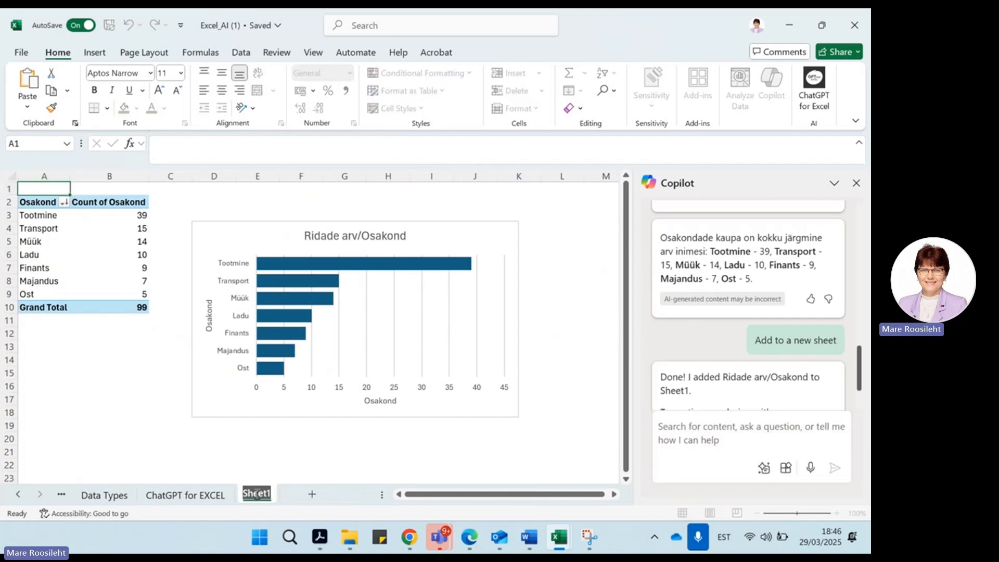
pyautogui.click(131, 410)
# Step: Filter the Osakond field of the new PivotTable to show only Majandus
pyautogui.click(63, 231)
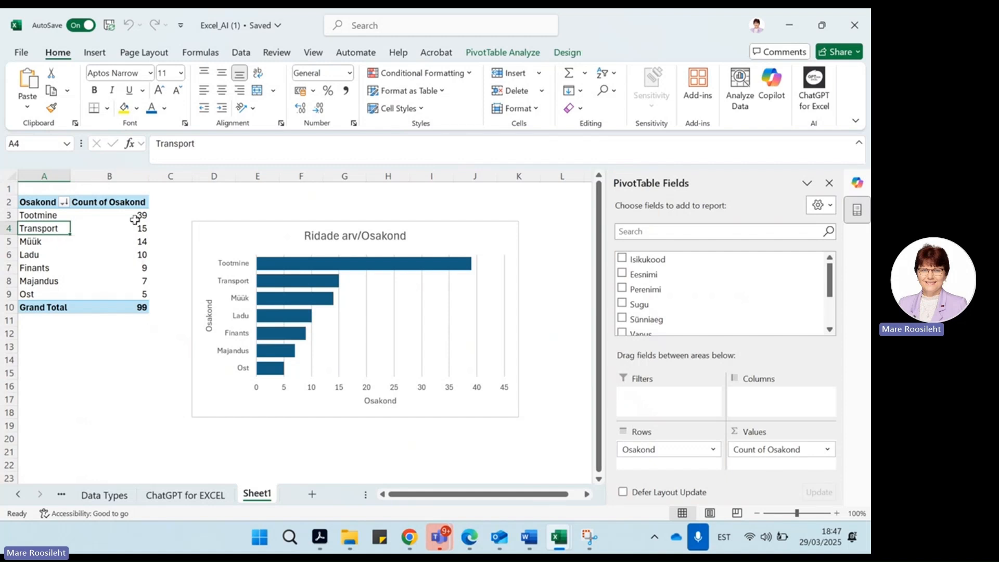
pyautogui.click(63, 202)
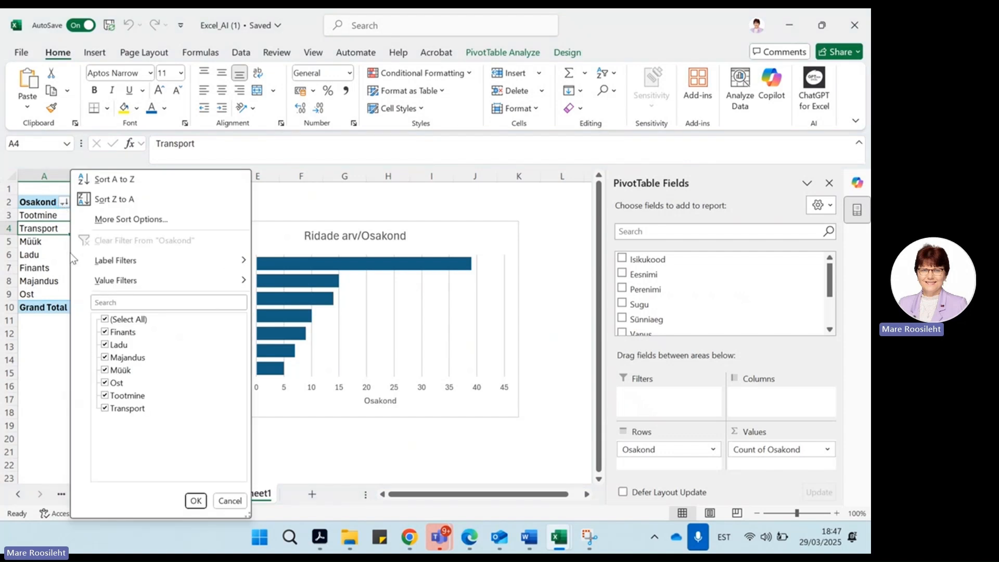
pyautogui.click(104, 319)
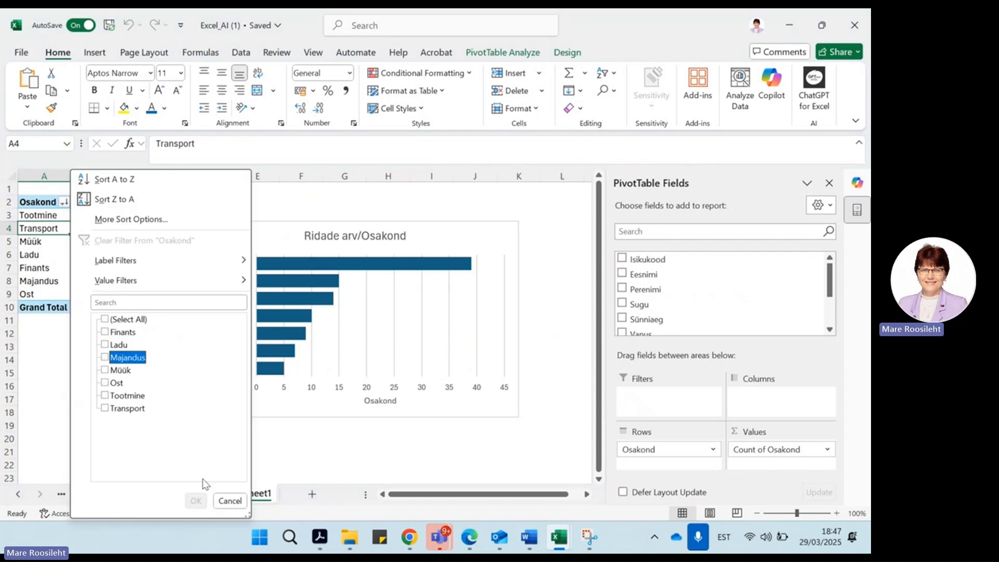
pyautogui.click(105, 358)
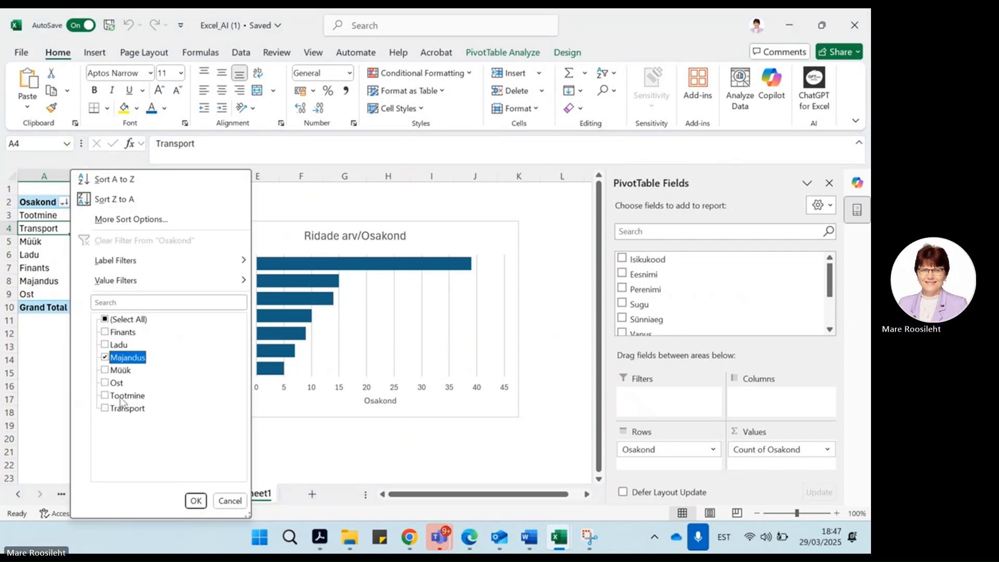
pyautogui.click(196, 501)
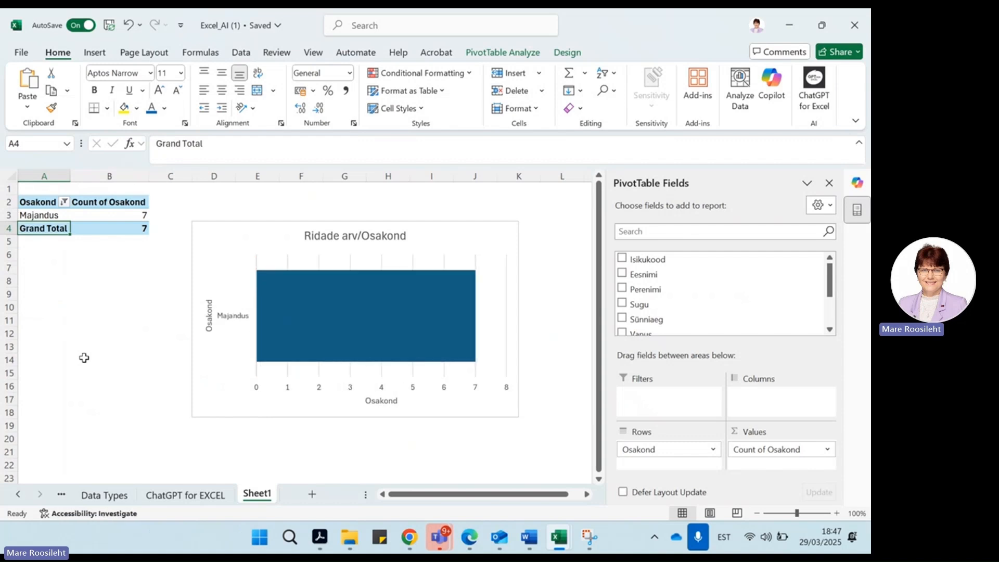
# Step: Extend the PivotTable's Osakond filter with the Finants and Tootmine departments
pyautogui.click(64, 202)
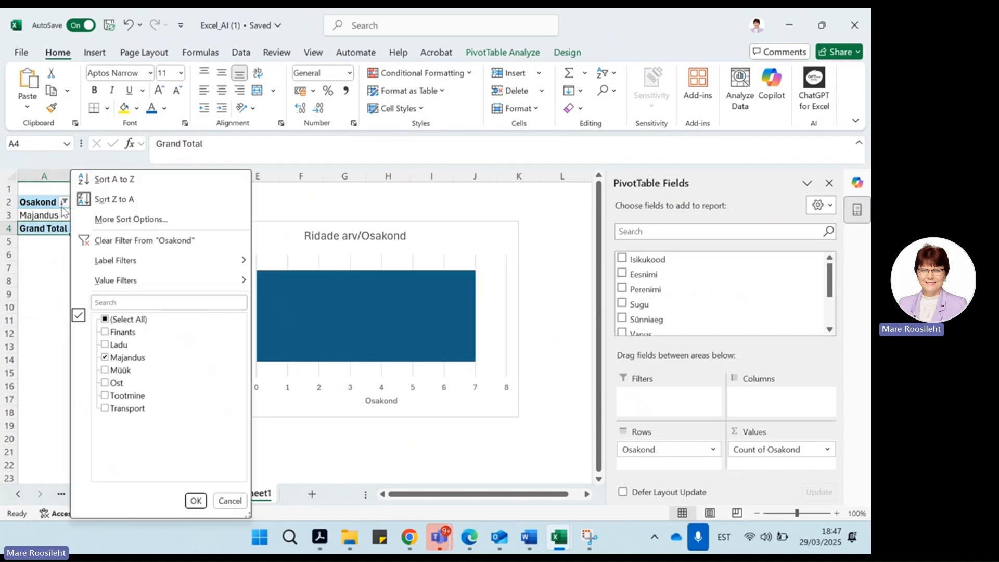
pyautogui.click(104, 357)
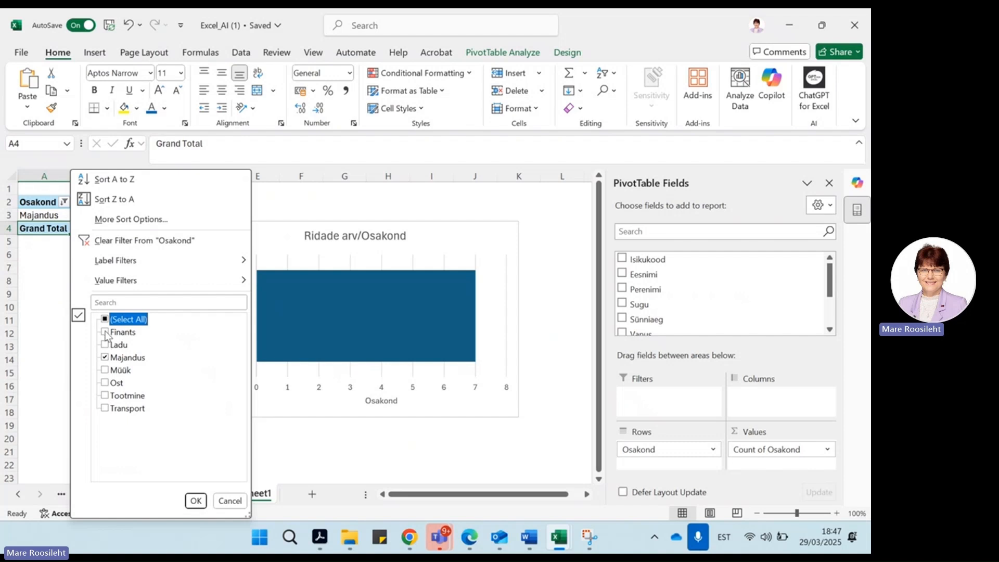
pyautogui.click(106, 333)
pyautogui.click(106, 396)
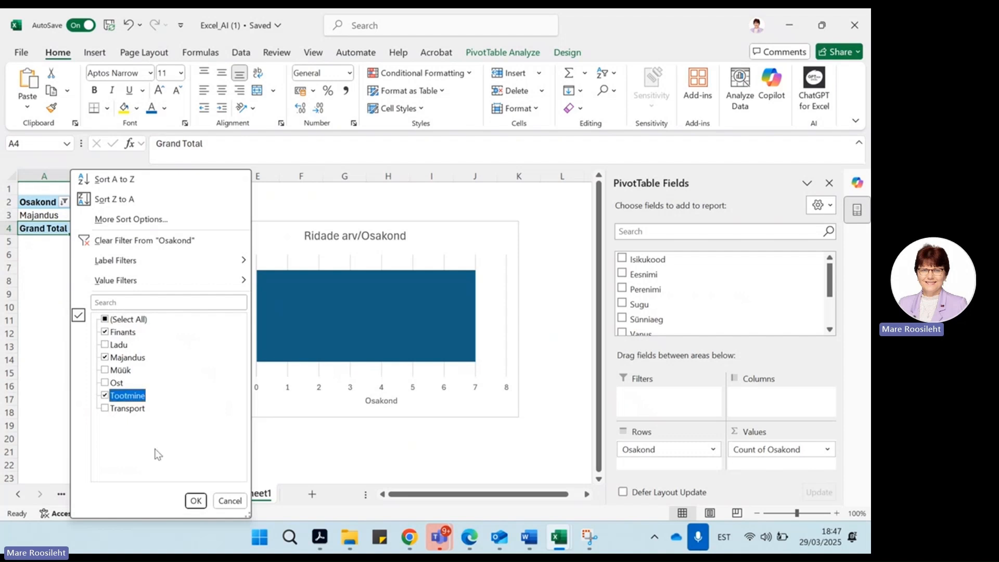
pyautogui.click(194, 500)
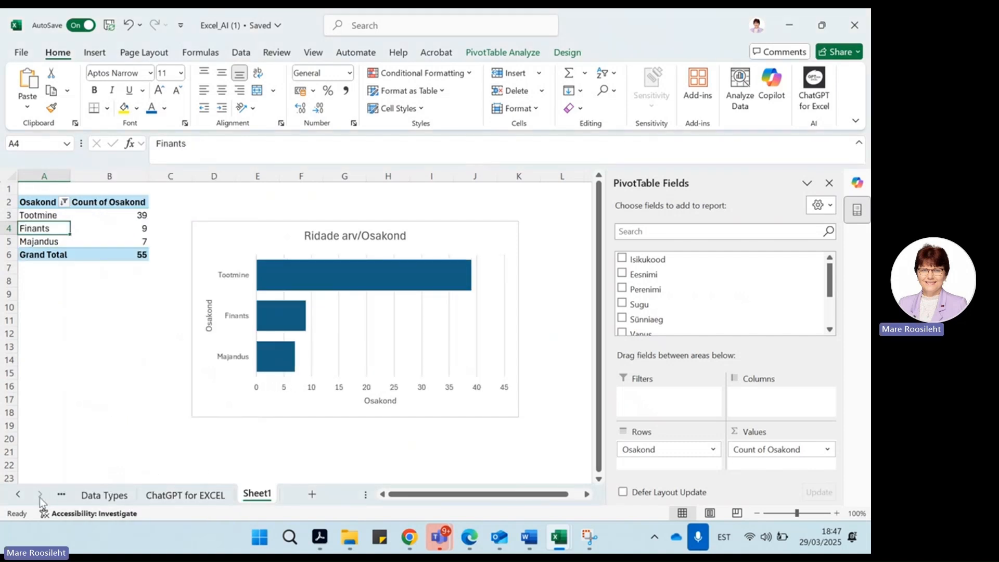
# Step: Return to the Tehisaru sheet, copy the prompt "Kes on kõige vanem töötaja?" from the list and send it to Copilot
pyautogui.click(21, 497)
pyautogui.click(21, 497)
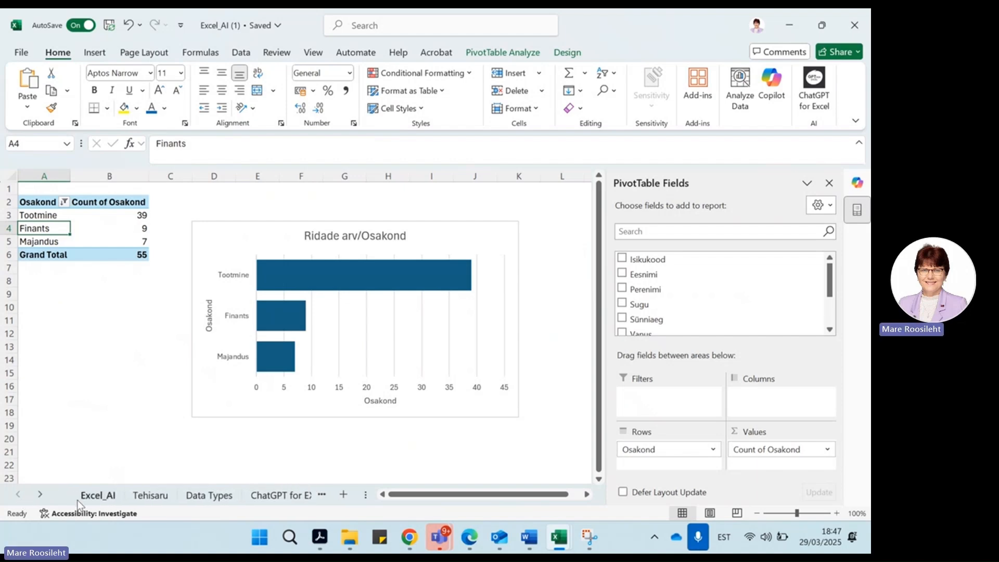
pyautogui.click(151, 495)
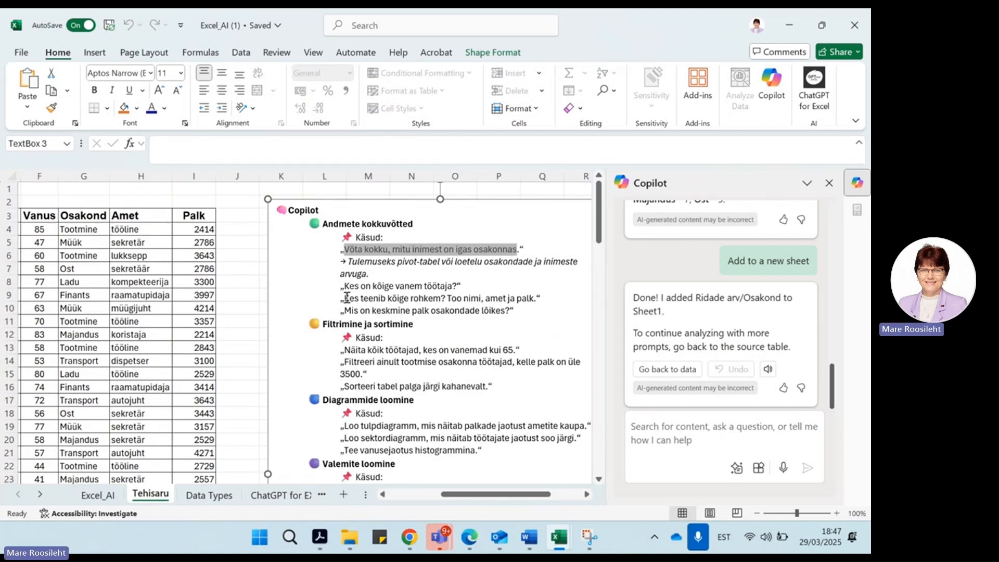
pyautogui.moveTo(345, 298); pyautogui.dragTo(462, 298)
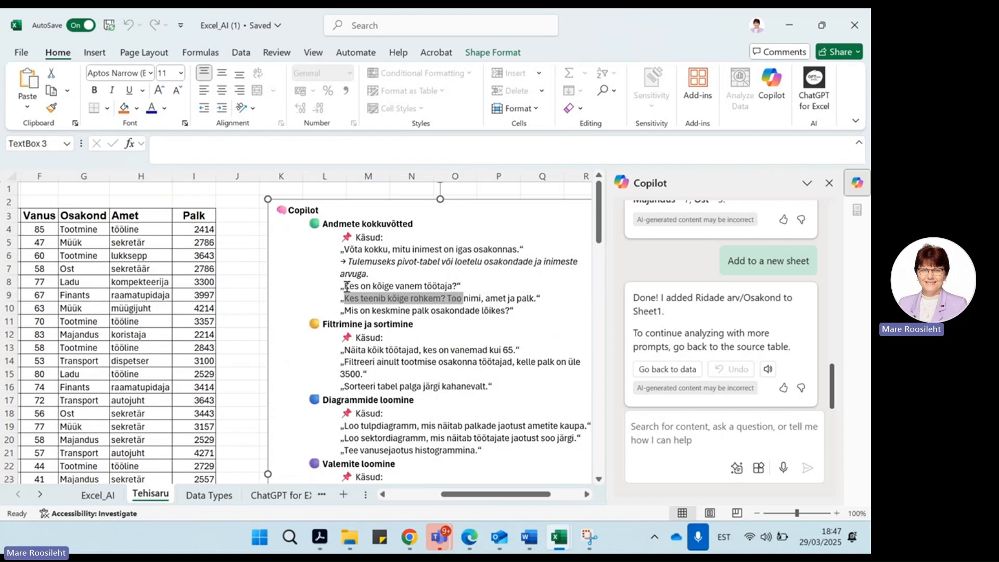
pyautogui.moveTo(345, 286); pyautogui.dragTo(461, 286)
pyautogui.hotkey('ctrl', 'c')
pyautogui.click(666, 426)
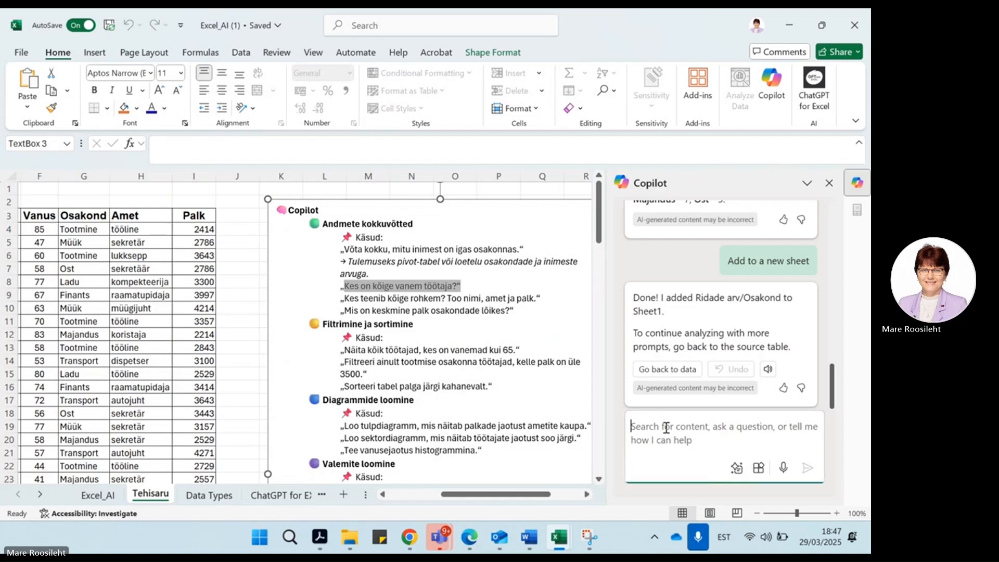
pyautogui.hotkey('ctrl', 'v')
pyautogui.press('Return')
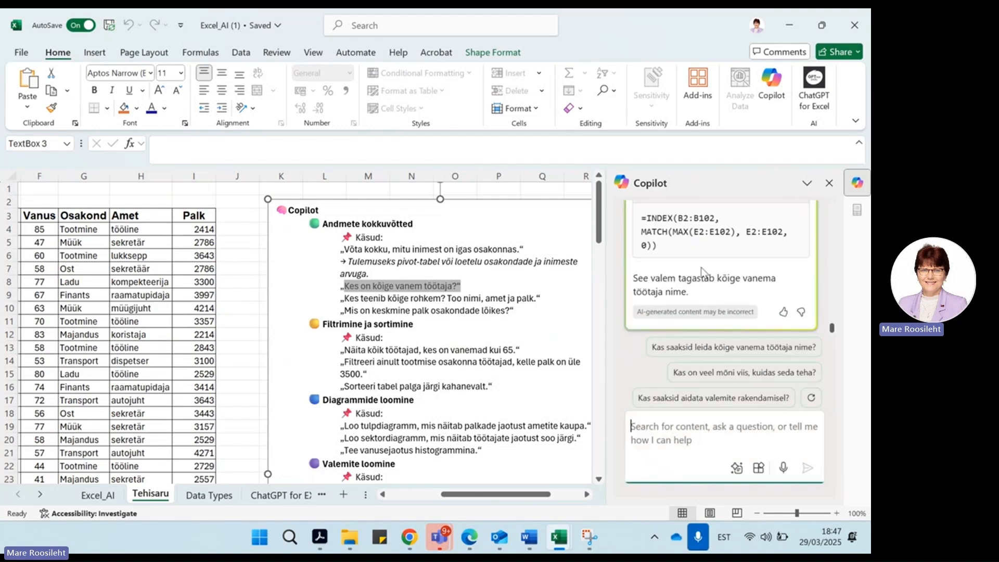
# Step: Review Copilot's formulas for finding the oldest employee and send the suggested follow-up "Kas saaksid aidata valemite rakendamisel?"
pyautogui.scroll(3, 748, 294)
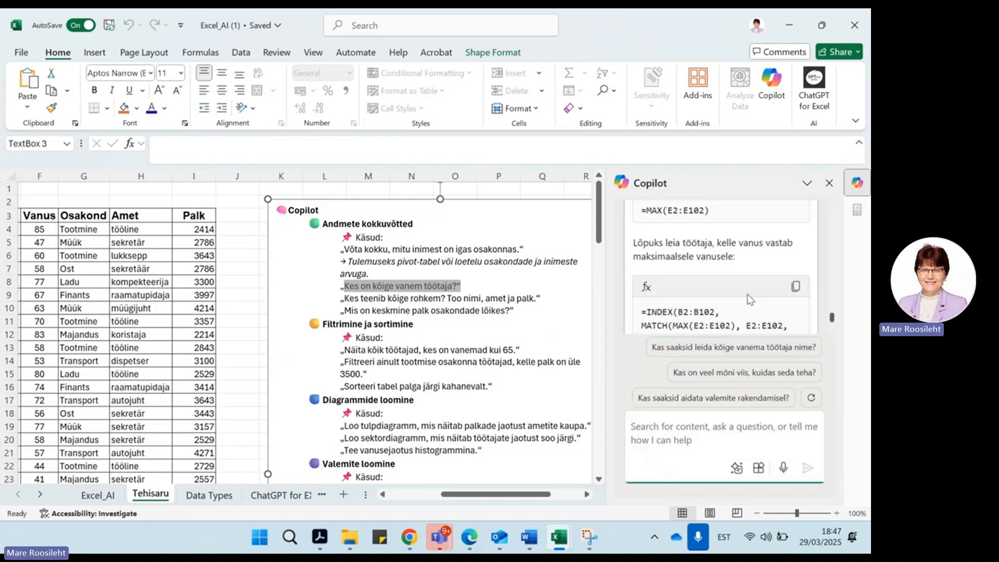
pyautogui.scroll(-3, 748, 295)
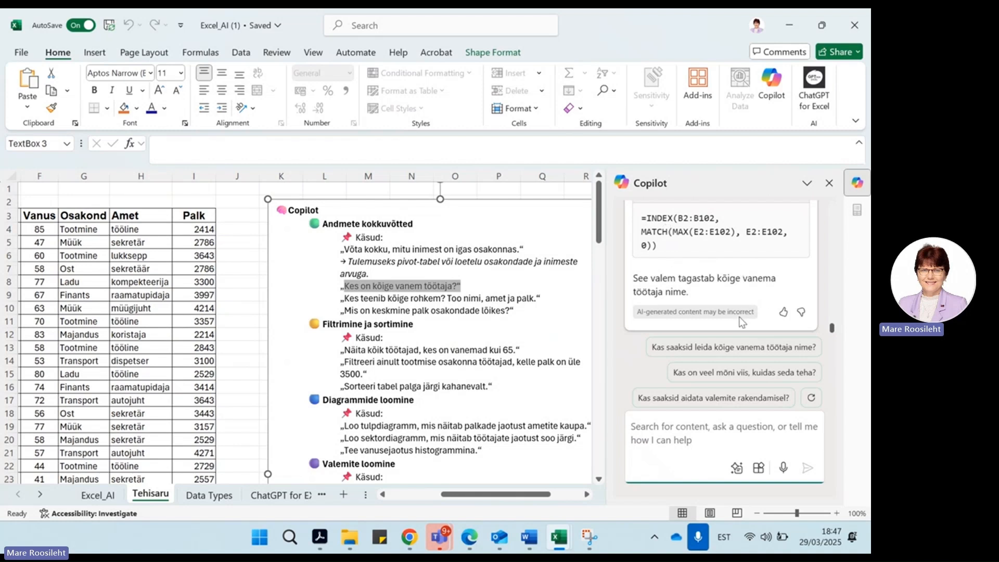
pyautogui.click(748, 400)
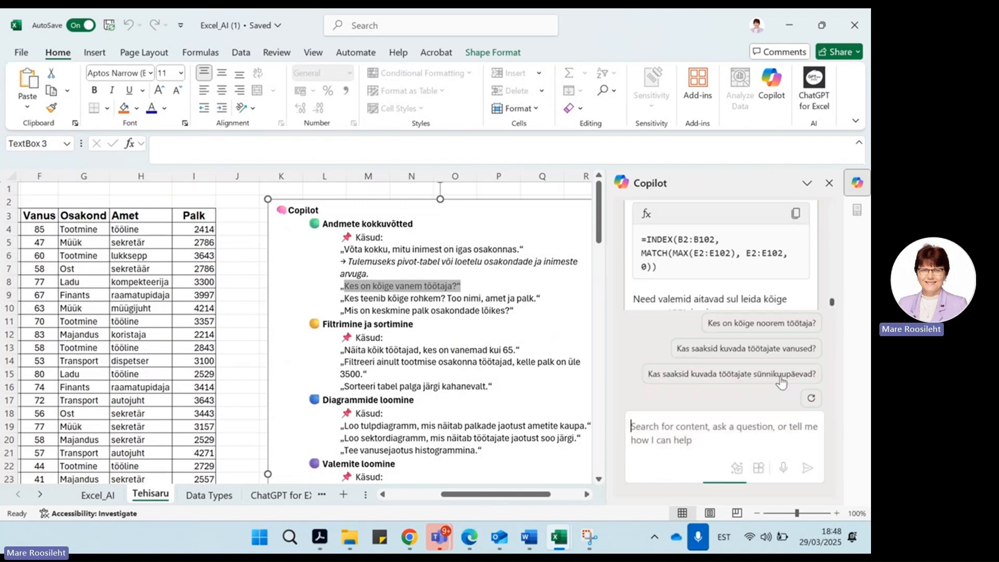
# Step: Send Copilot the listed prompt "Näita kõik töötajad, kes on vanemad kui 65" and apply the age filter it proposes
pyautogui.click(106, 327)
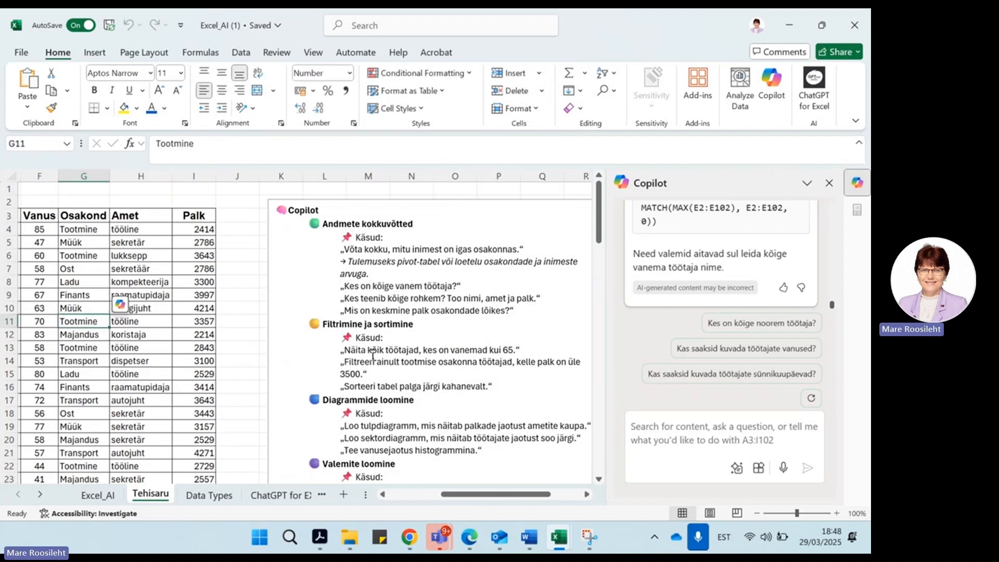
pyautogui.moveTo(345, 350); pyautogui.dragTo(514, 351)
pyautogui.hotkey('ctrl', 'c')
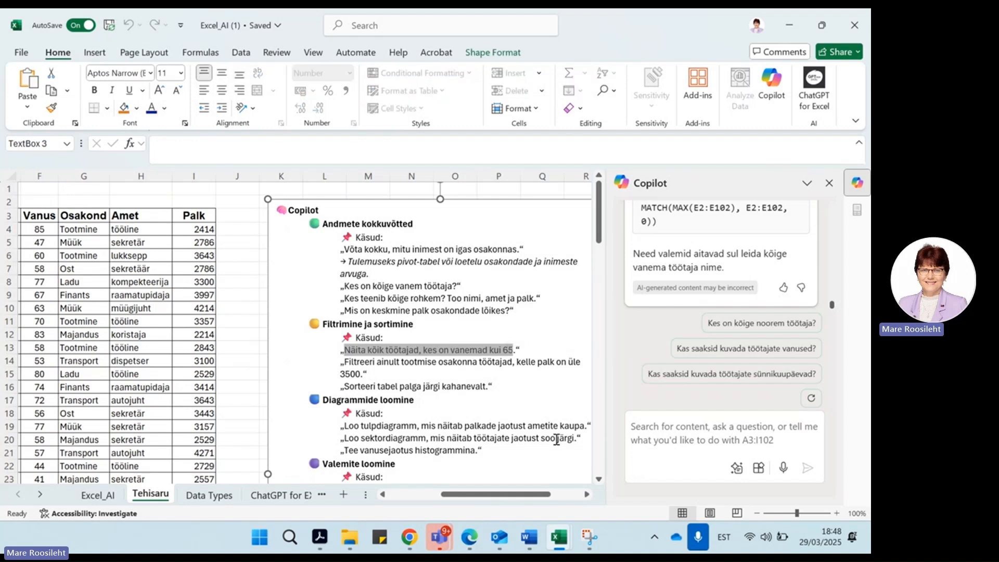
pyautogui.click(659, 434)
pyautogui.hotkey('ctrl', 'v')
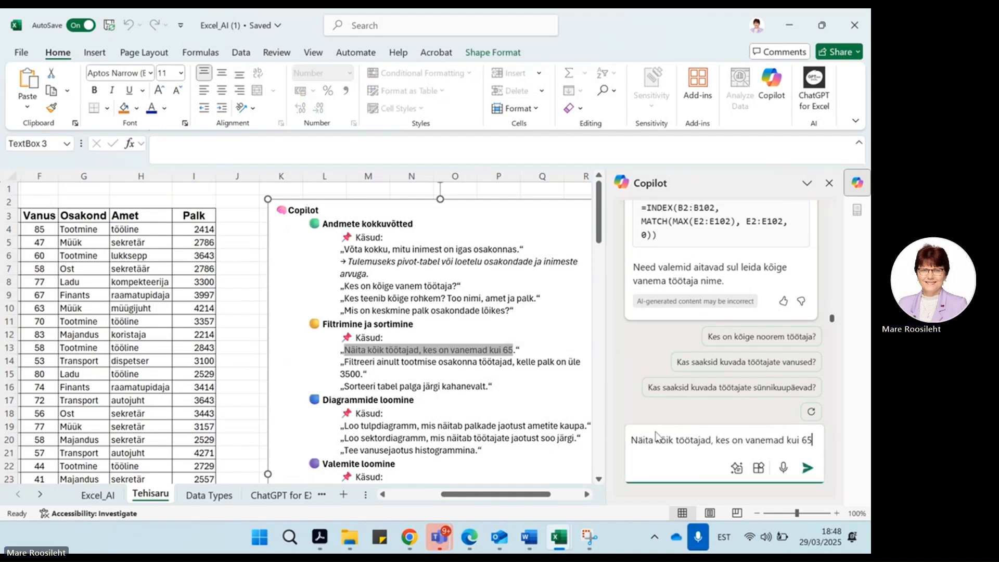
pyautogui.press('Return')
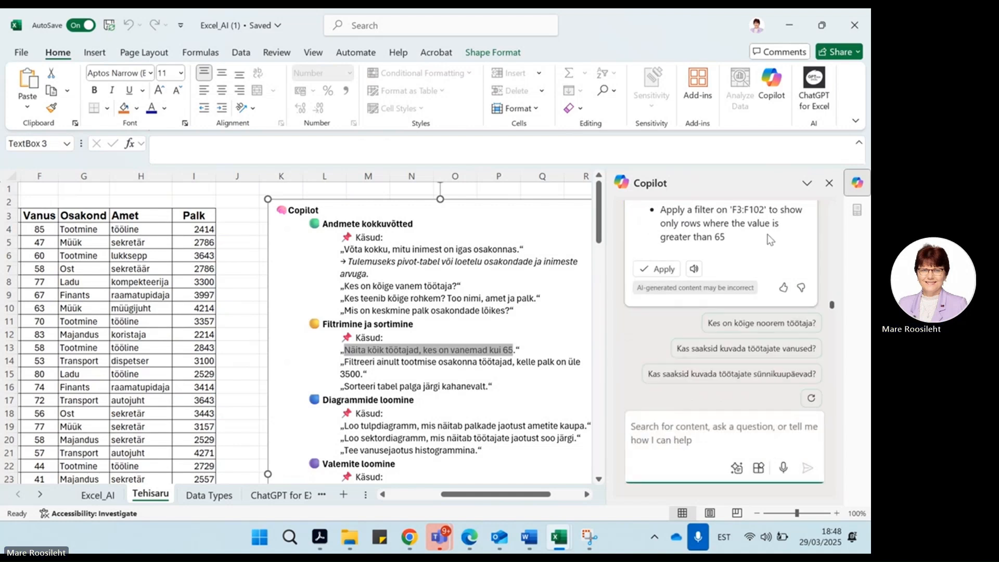
pyautogui.click(662, 270)
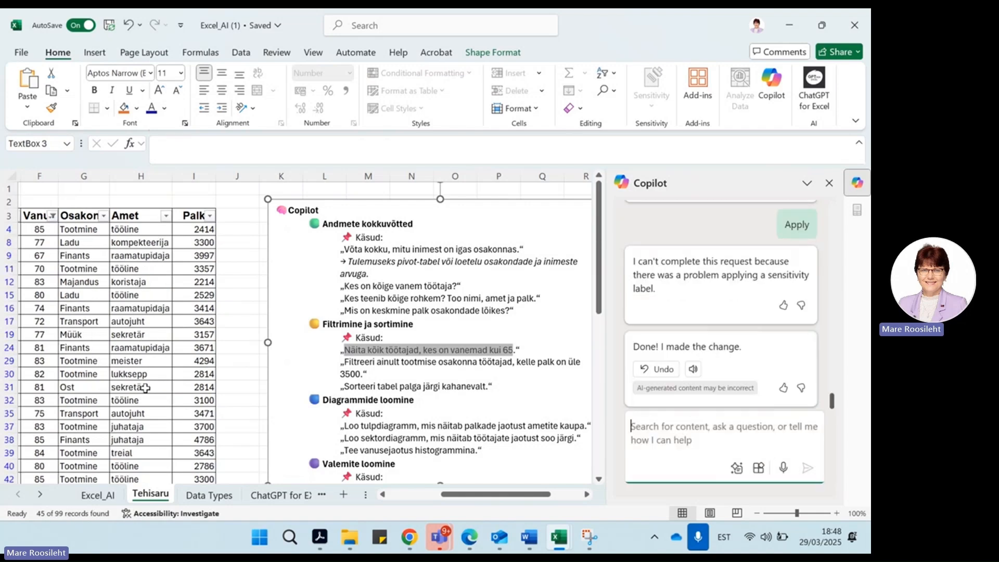
# Step: Check the filtered employee rows and the Vanus column's filter options, and undo the age filter
pyautogui.scroll(-1, 142, 387)
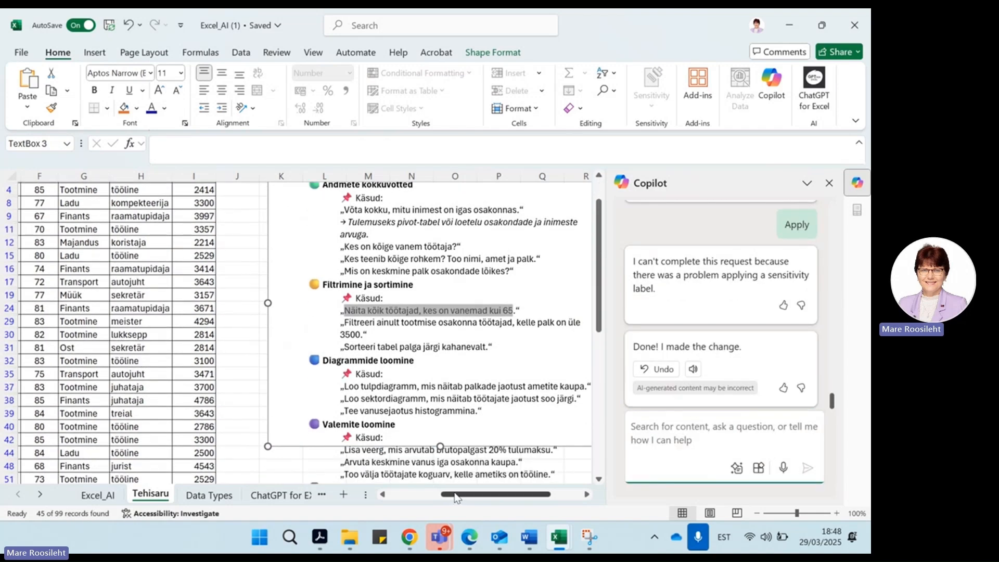
pyautogui.moveTo(457, 498); pyautogui.dragTo(410, 498)
pyautogui.scroll(1, 367, 411)
pyautogui.scroll(-2, 366, 407)
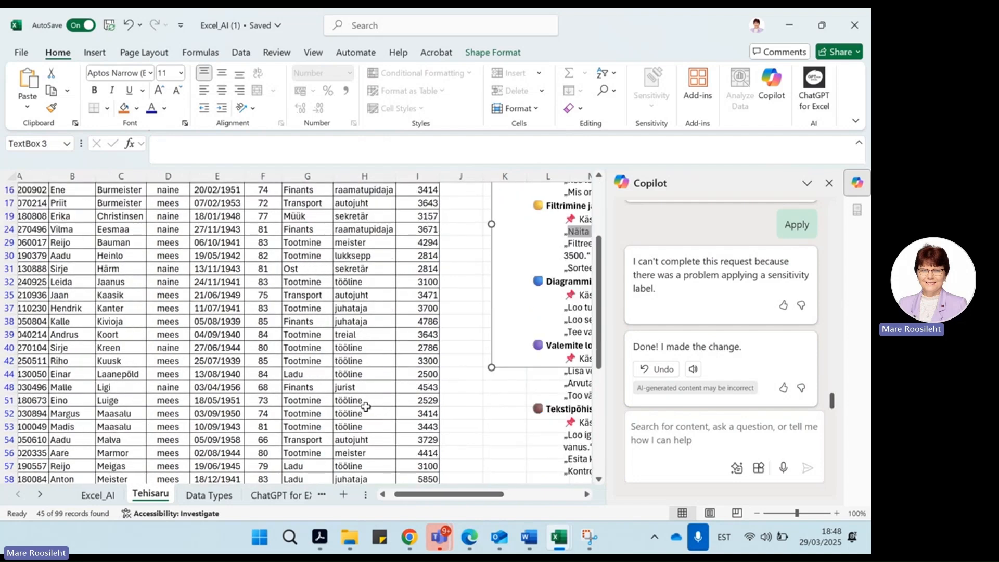
pyautogui.scroll(-5, 366, 407)
pyautogui.scroll(8, 249, 198)
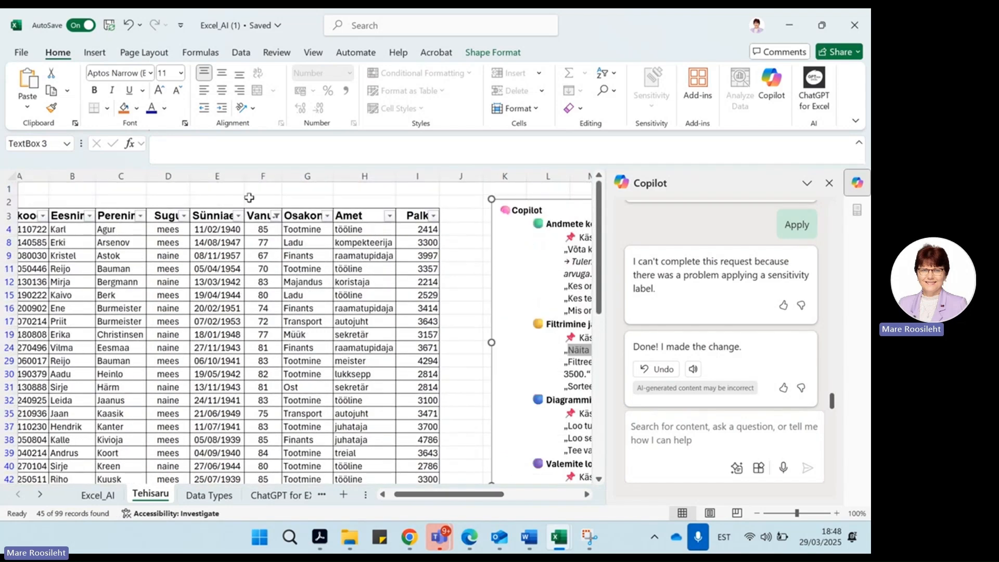
pyautogui.click(275, 216)
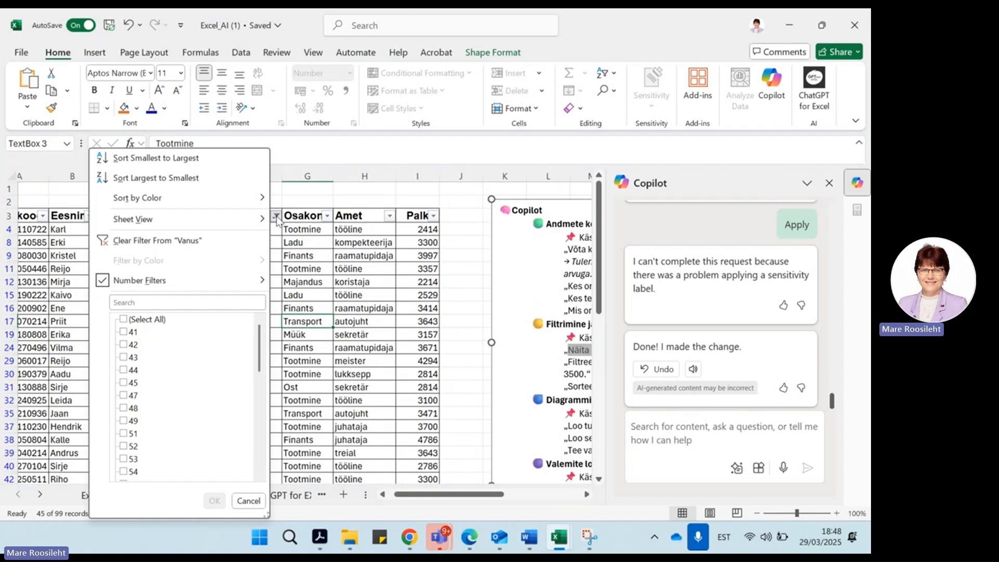
pyautogui.click(311, 267)
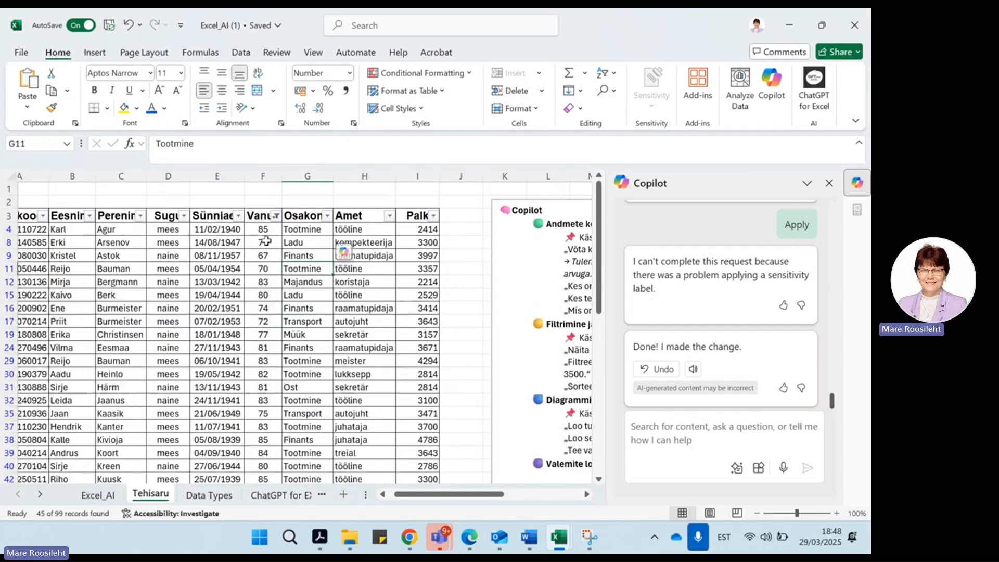
pyautogui.scroll(-3, 274, 379)
pyautogui.scroll(3, 216, 247)
pyautogui.click(126, 27)
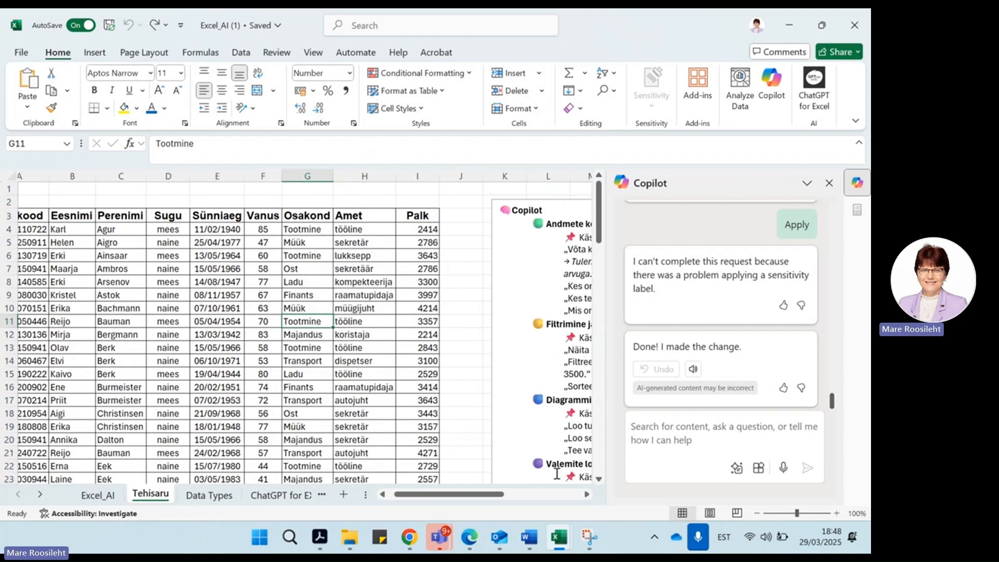
# Step: Send Copilot the listed prompt "Loo tulpdiagramm, mis näitab palkade jaotust ametite kaupa" and add the resulting chart to a new sheet
pyautogui.moveTo(492, 495); pyautogui.dragTo(538, 495)
pyautogui.scroll(-3, 491, 395)
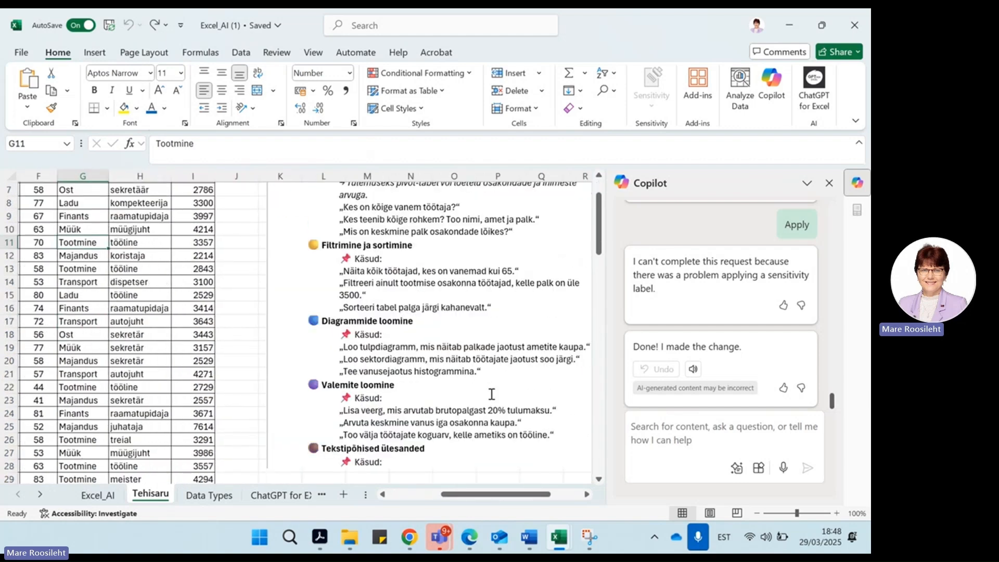
pyautogui.moveTo(355, 309); pyautogui.dragTo(571, 327)
pyautogui.hotkey('ctrl', 'c')
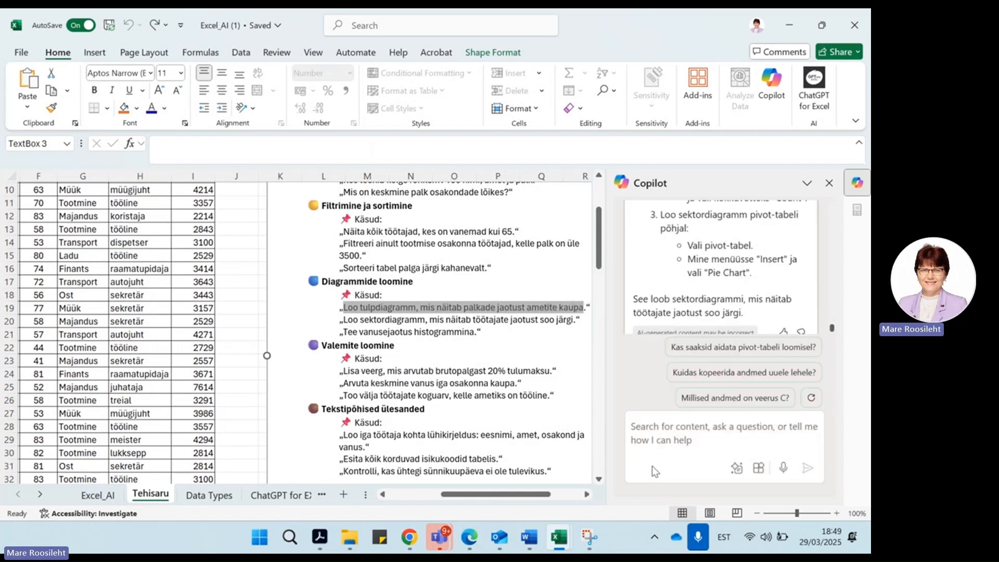
pyautogui.click(685, 440)
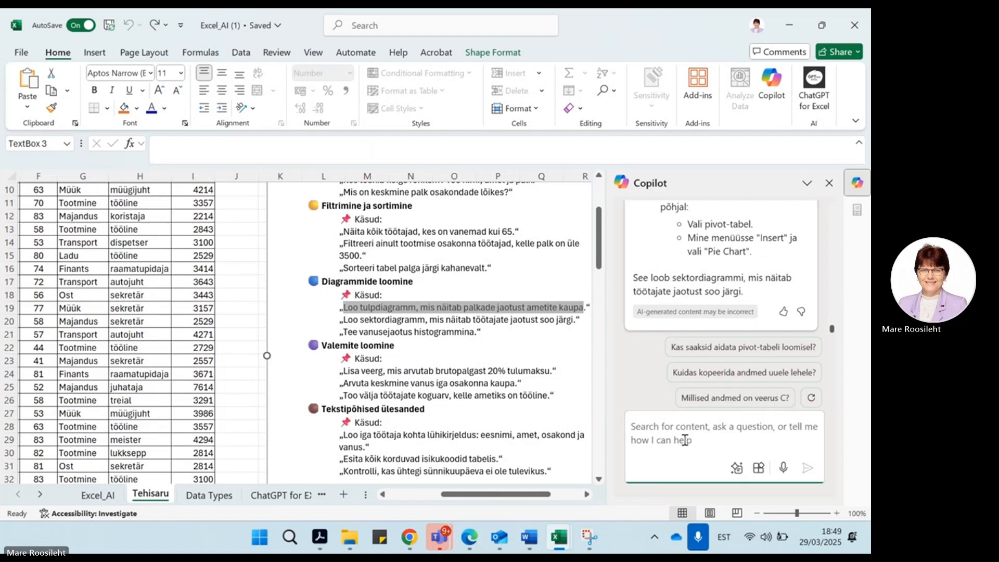
pyautogui.hotkey('ctrl', 'v')
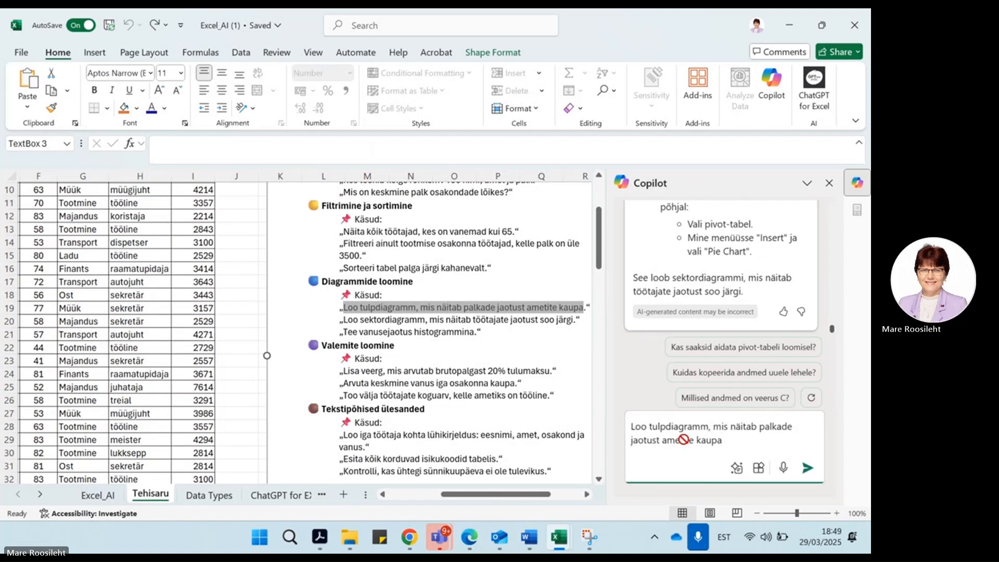
pyautogui.press('Return')
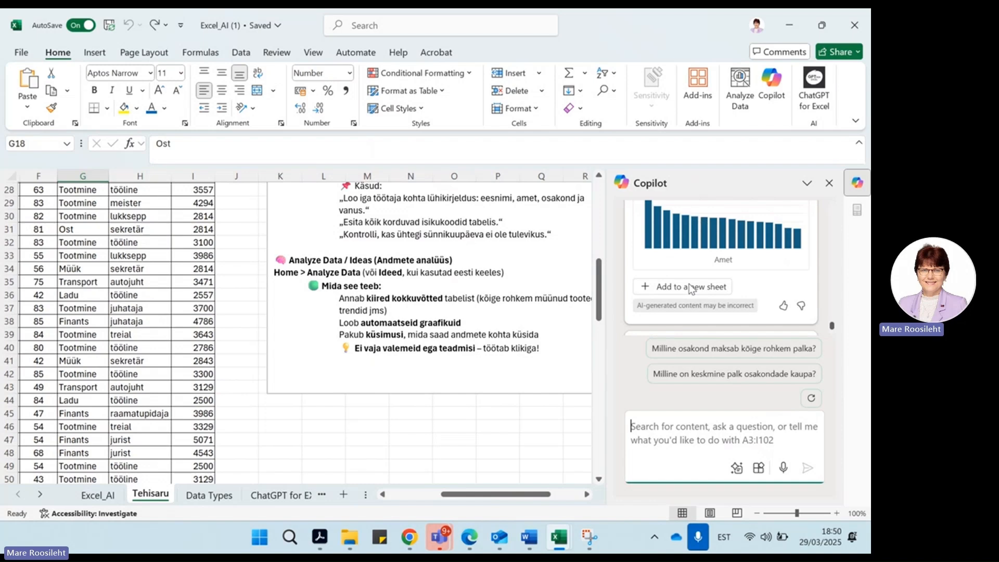
pyautogui.click(663, 223)
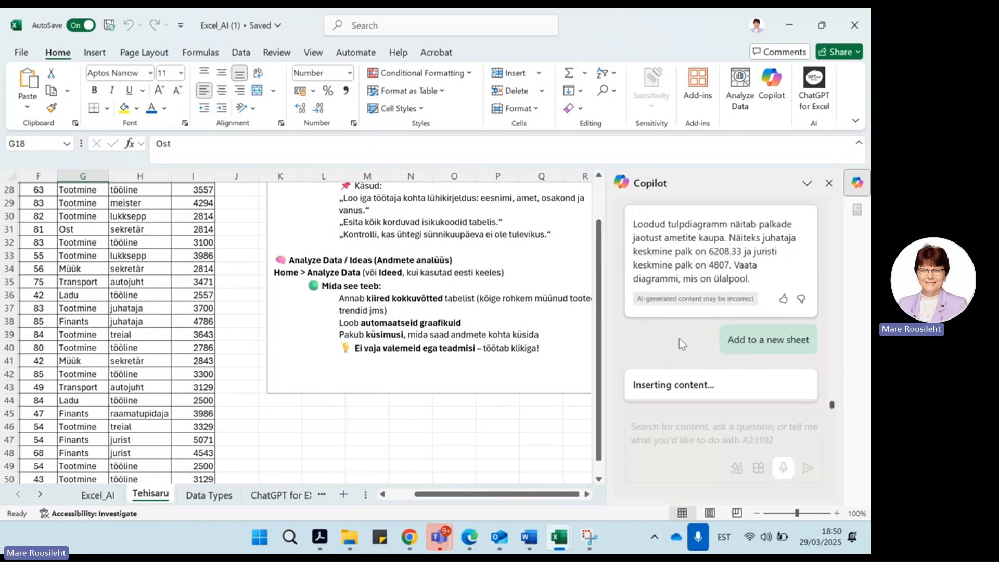
pyautogui.click(86, 337)
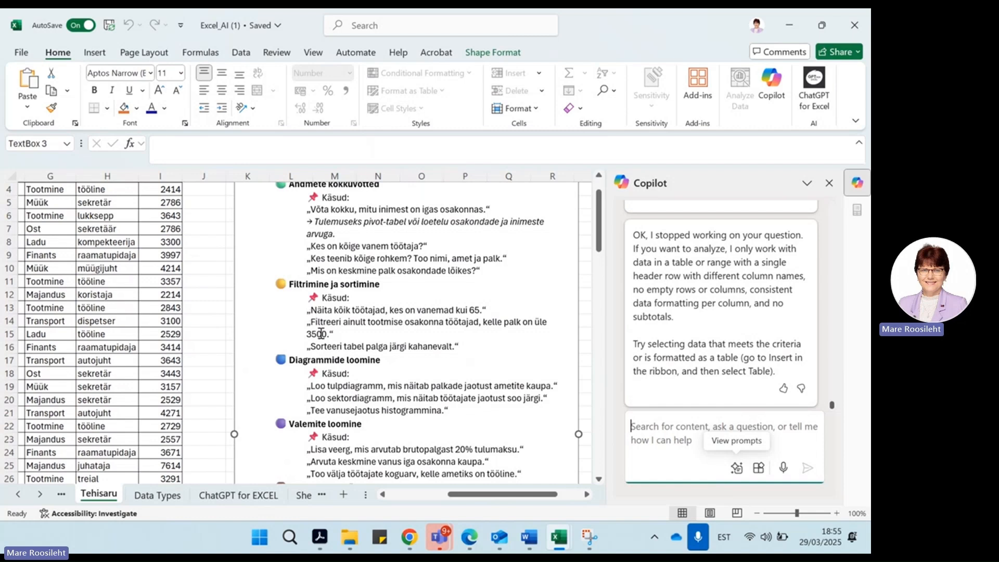
# Step: Copy the prompt "Sorteeri tabel palga järgi kahanevalt" from the list and send it to Copilot with a table cell selected
pyautogui.moveTo(326, 345); pyautogui.dragTo(422, 347)
pyautogui.hotkey('ctrl', 'c')
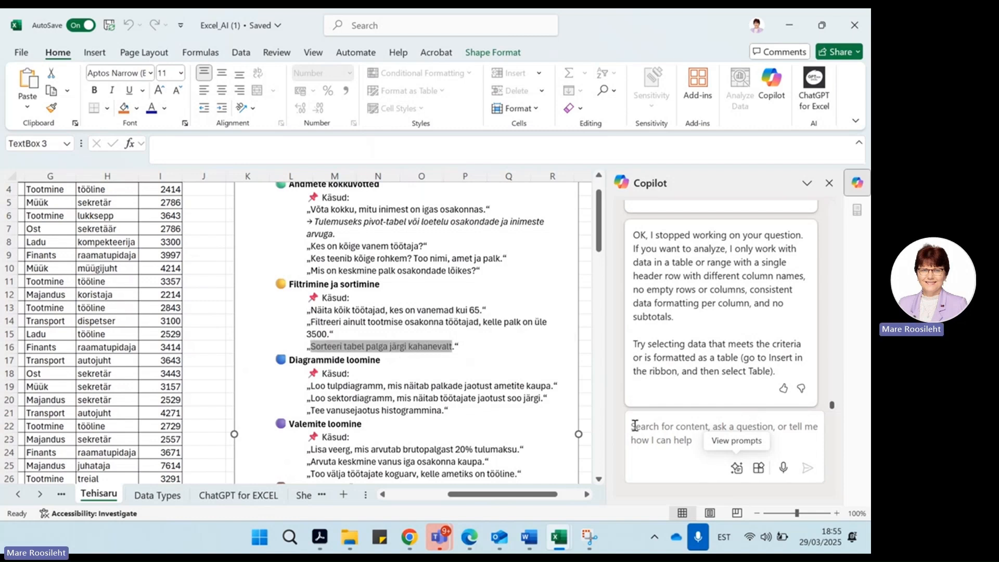
pyautogui.click(636, 427)
pyautogui.hotkey('ctrl', 'v')
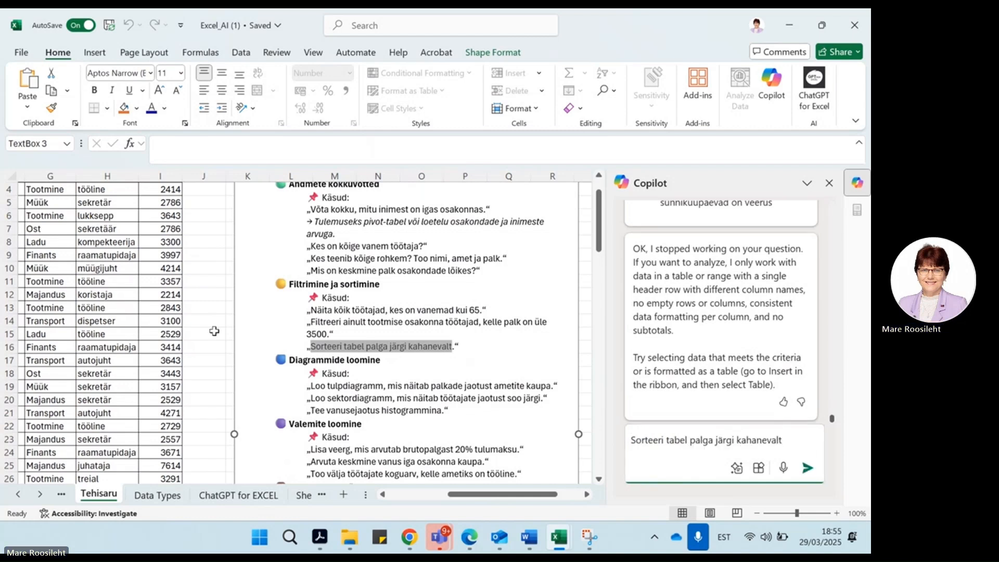
pyautogui.click(172, 308)
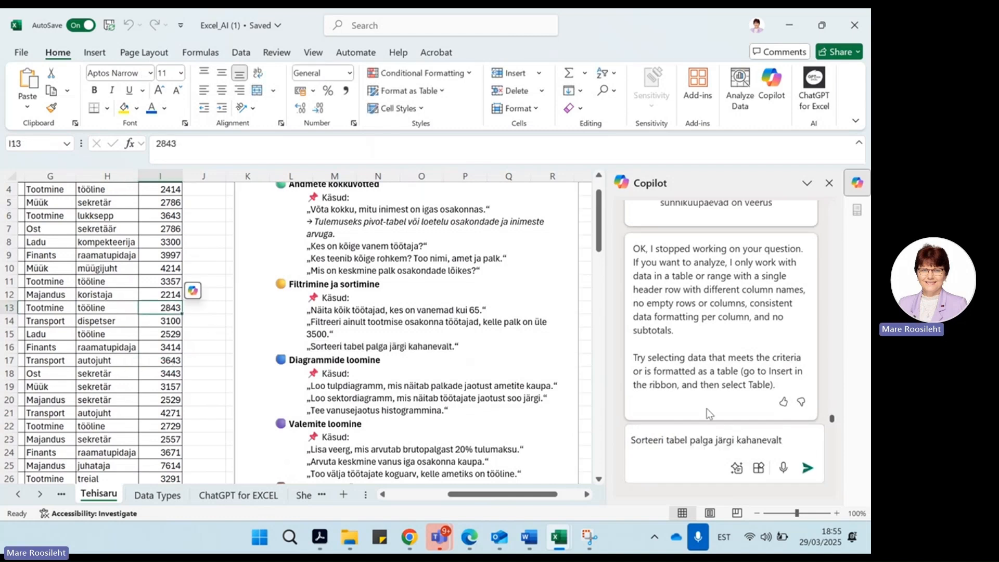
pyautogui.click(807, 468)
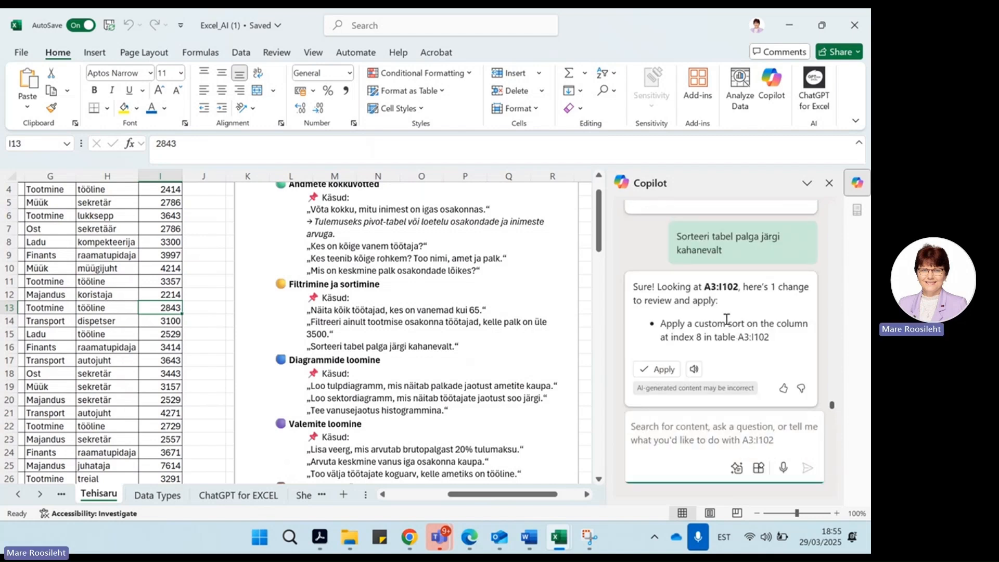
# Step: Apply Copilot's proposed custom sort to the employee table and check the Palk column down to the last row
pyautogui.scroll(2, 726, 319)
pyautogui.scroll(-2, 726, 319)
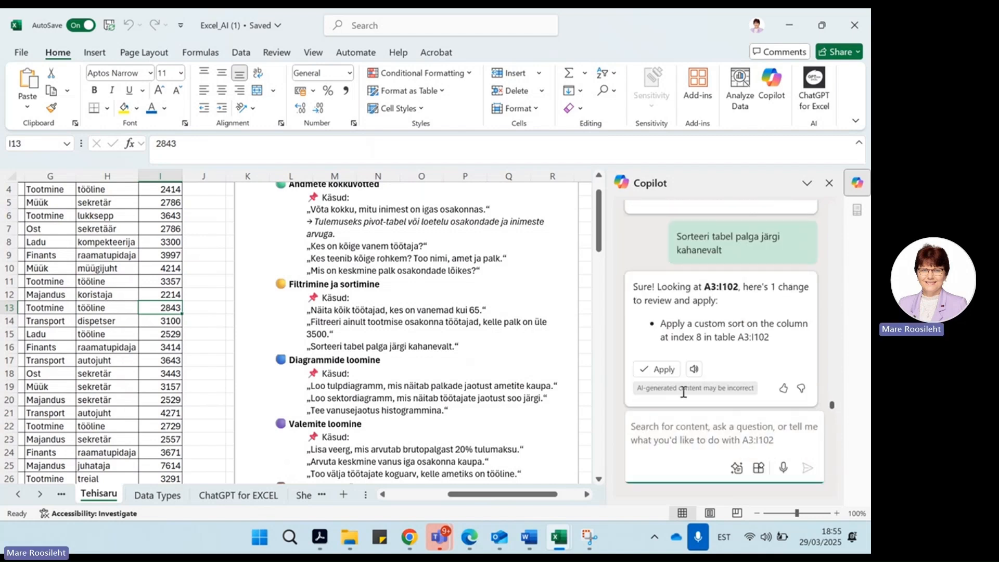
pyautogui.click(661, 371)
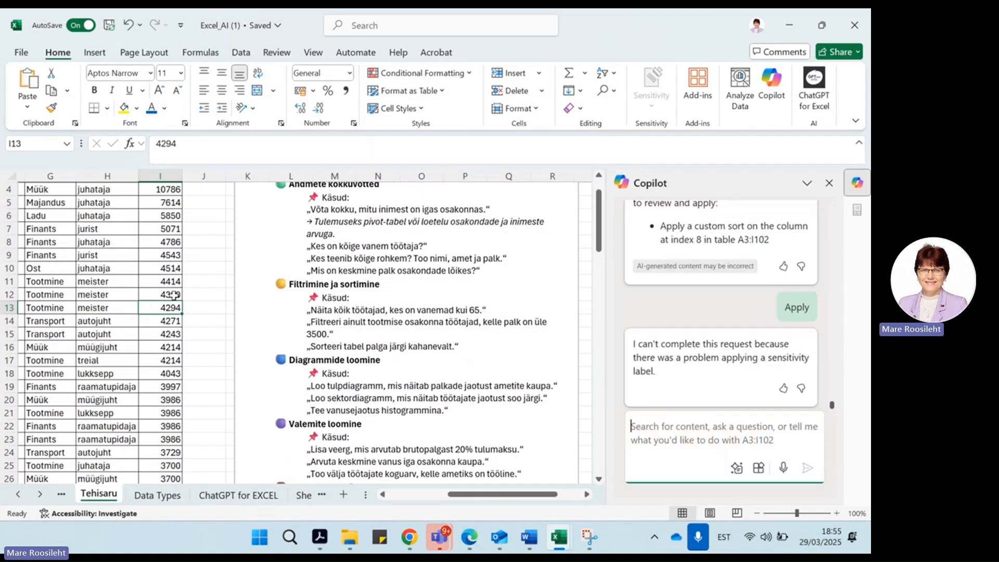
pyautogui.scroll(-3, 189, 288)
pyautogui.scroll(-20, 189, 288)
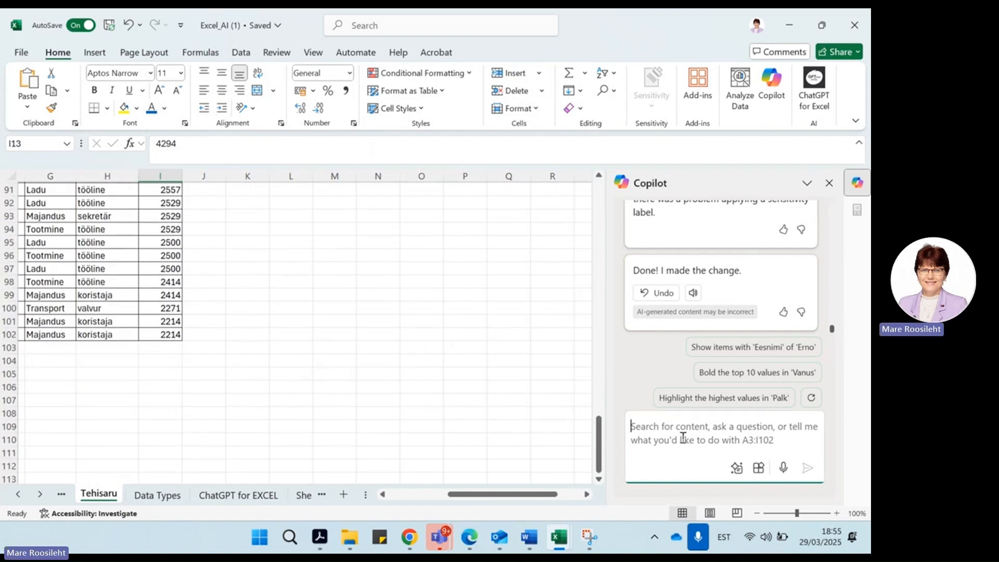
# Step: Send Copilot the prompt "Summeeri töötajate palk ja arvuta keskmine palk." and review the formulas it suggests
pyautogui.write('Summeeri töötajate p')
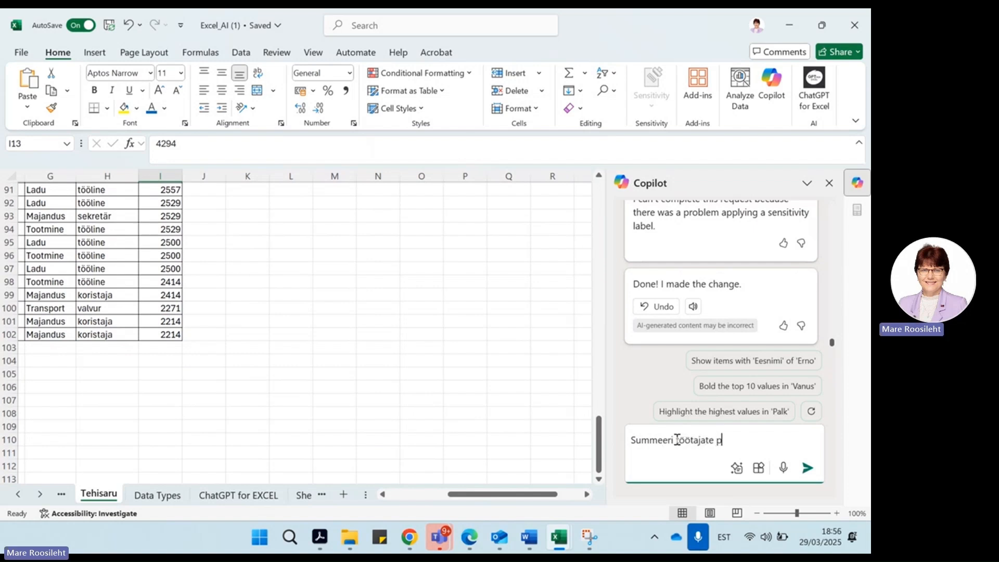
pyautogui.write('ja arvuta keskmine palk')
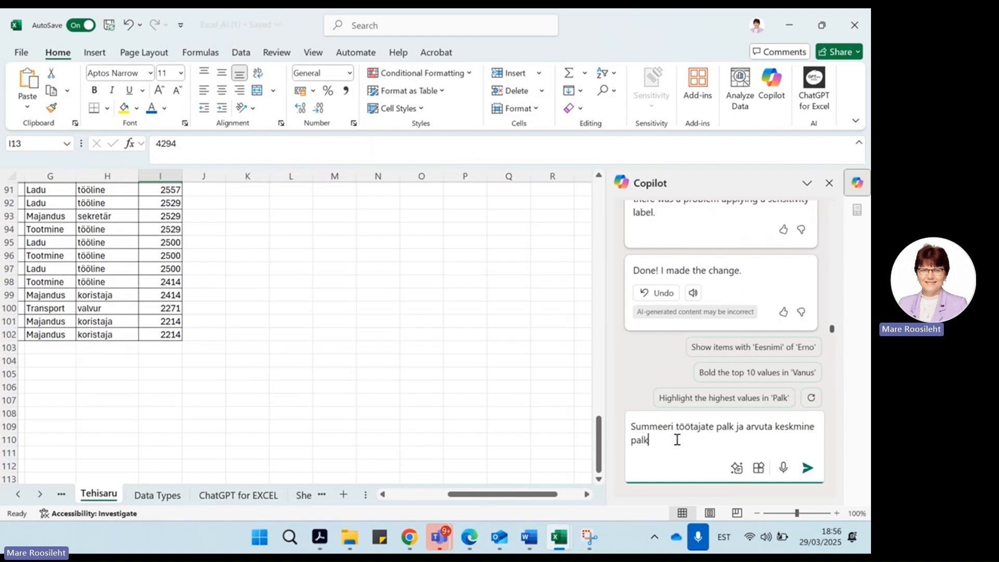
pyautogui.write('.')
pyautogui.press('Return')
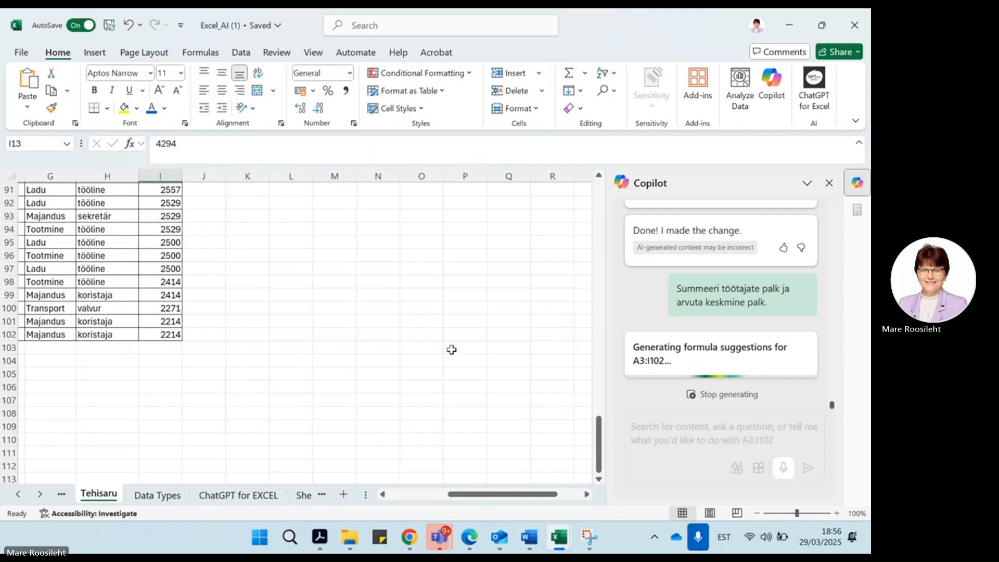
pyautogui.scroll(20, 455, 335)
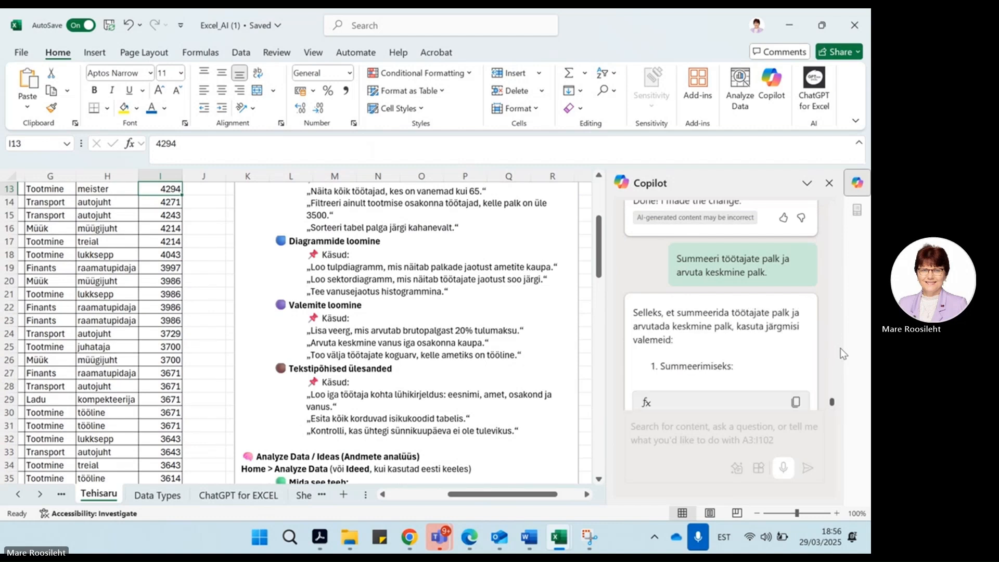
pyautogui.scroll(-5, 841, 349)
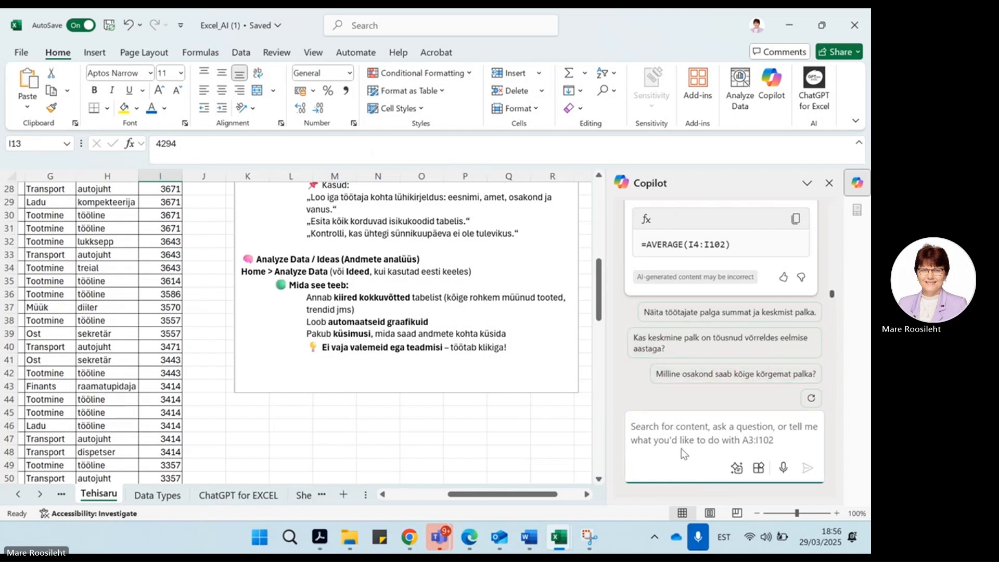
# Step: Send the suggested follow-up "Milline osakond saab kõige kõrgemat palka?" and add Copilot's PivotTable answer to a new sheet
pyautogui.click(674, 378)
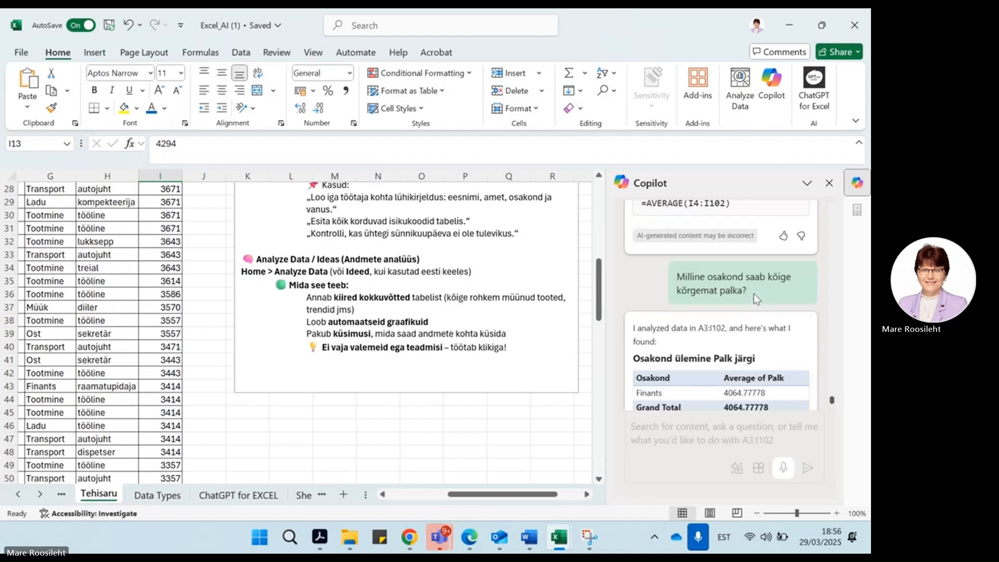
pyautogui.scroll(3, 754, 297)
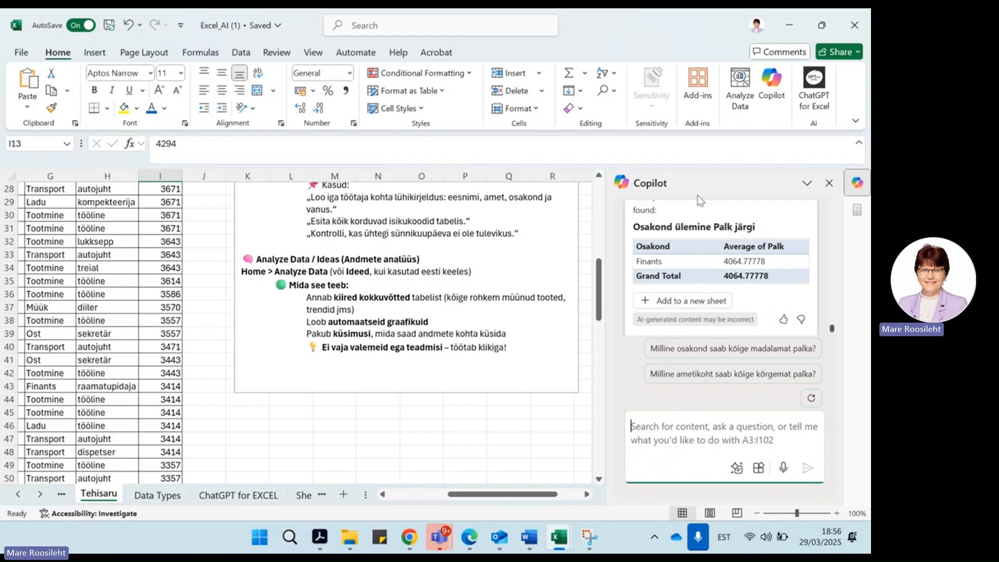
pyautogui.click(678, 300)
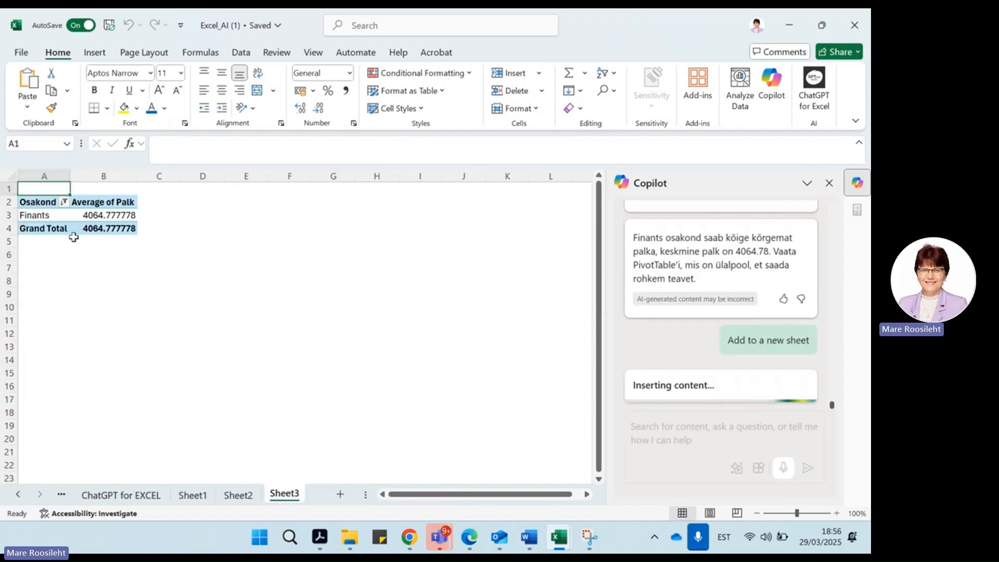
# Step: Filter the new PivotTable's Osakond field to show only the Müük department
pyautogui.click(68, 220)
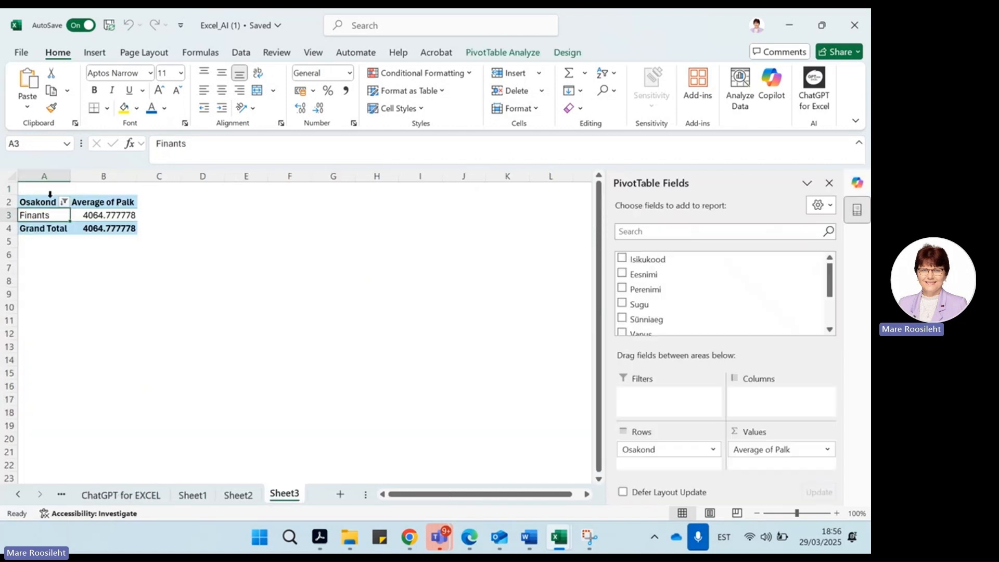
pyautogui.click(54, 203)
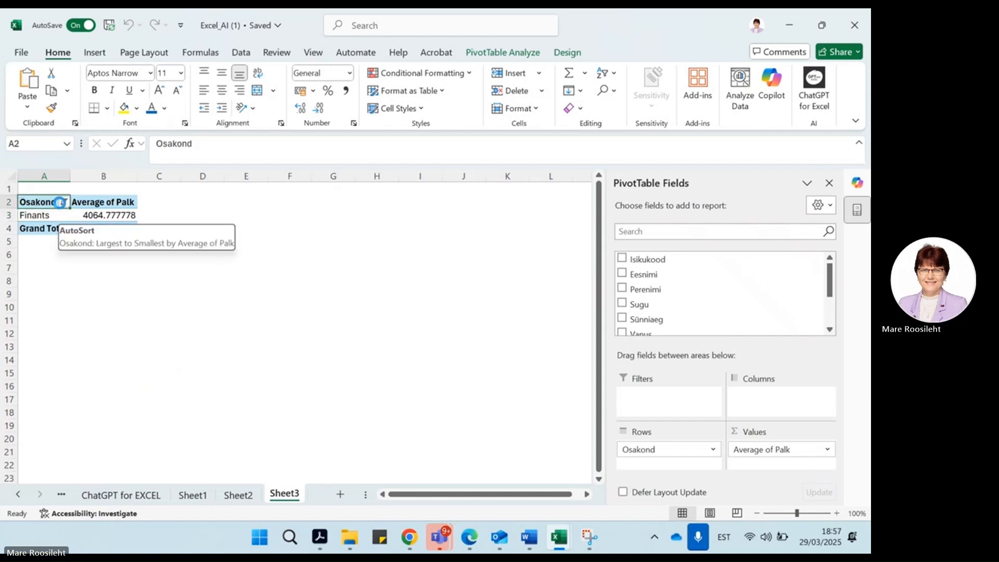
pyautogui.click(62, 203)
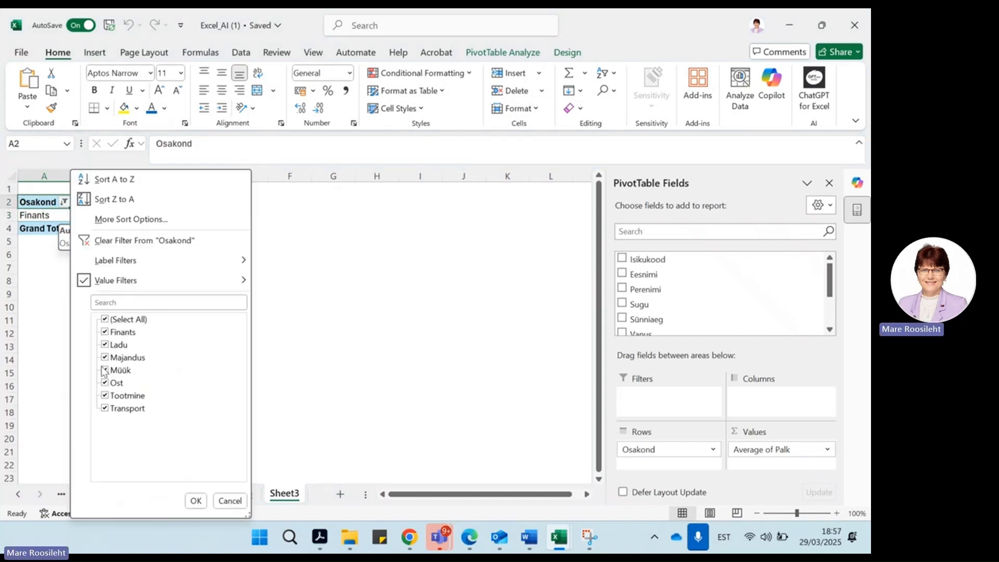
pyautogui.click(105, 320)
pyautogui.click(105, 369)
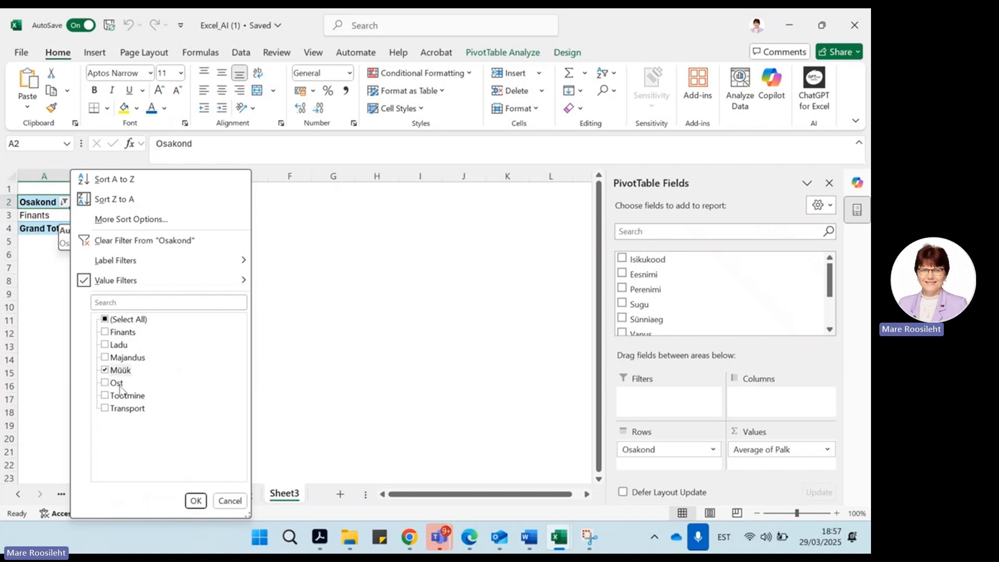
pyautogui.click(196, 500)
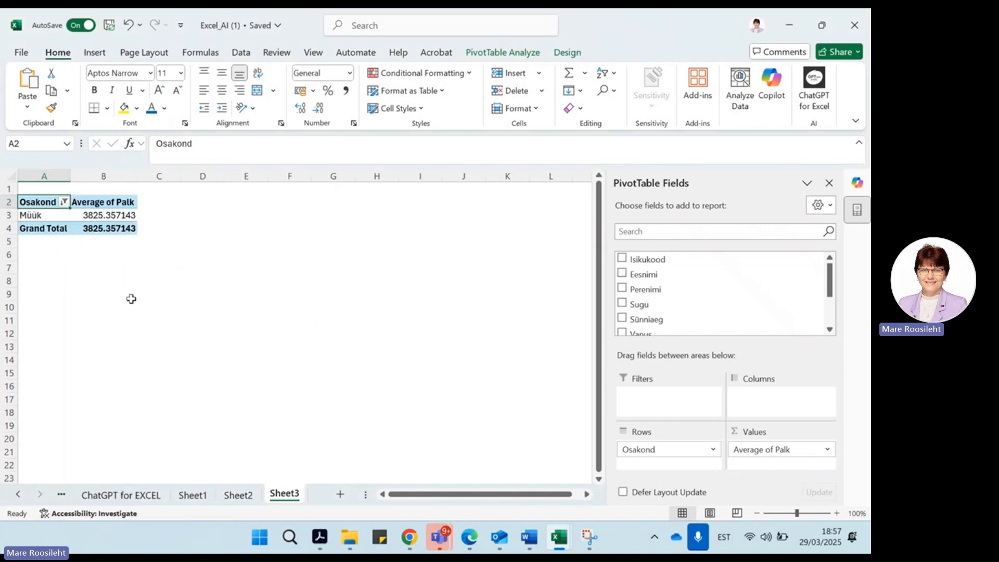
# Step: Return to the Tehisaru sheet with the employee table and prompt list
pyautogui.click(23, 499)
pyautogui.click(23, 499)
pyautogui.click(23, 498)
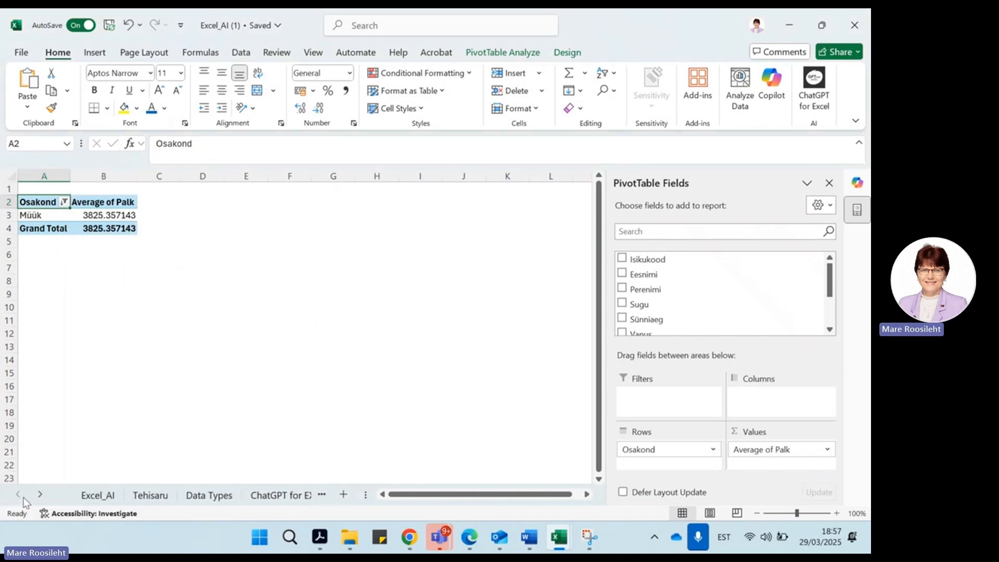
pyautogui.click(191, 499)
pyautogui.click(150, 495)
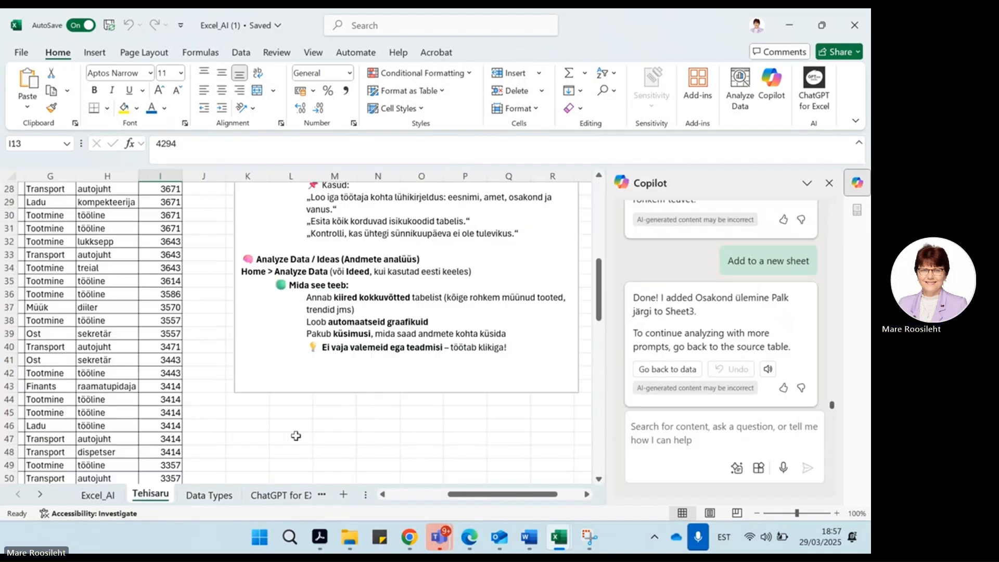
# Step: Close the Copilot pane and show the whole employee table beside the prompt list
pyautogui.scroll(7, 310, 389)
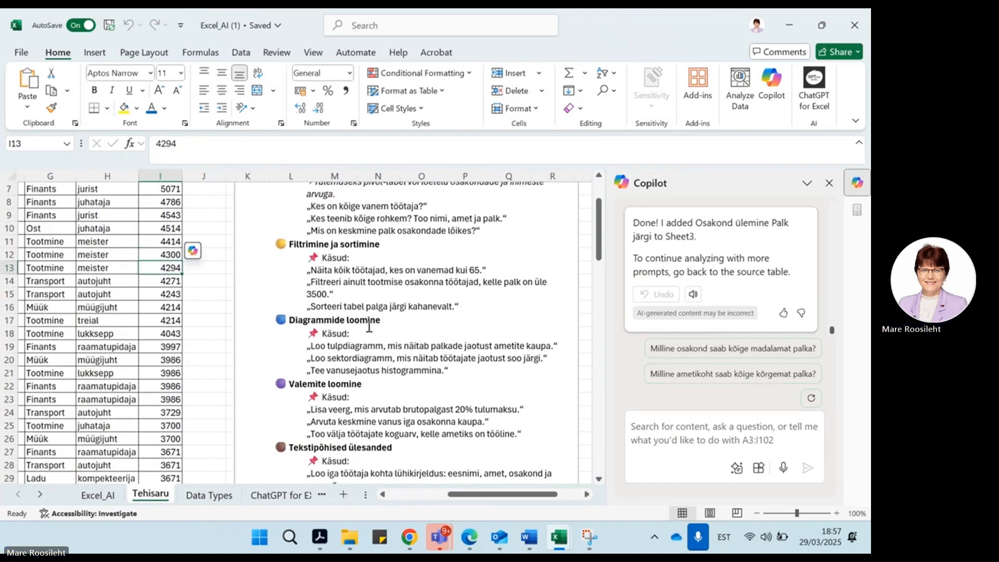
pyautogui.click(829, 183)
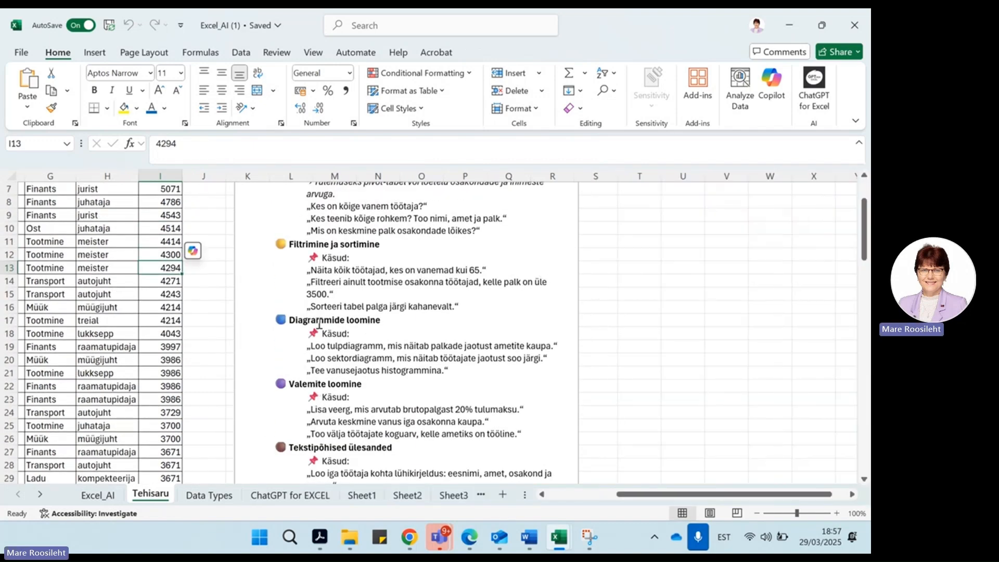
pyautogui.scroll(-7, 388, 261)
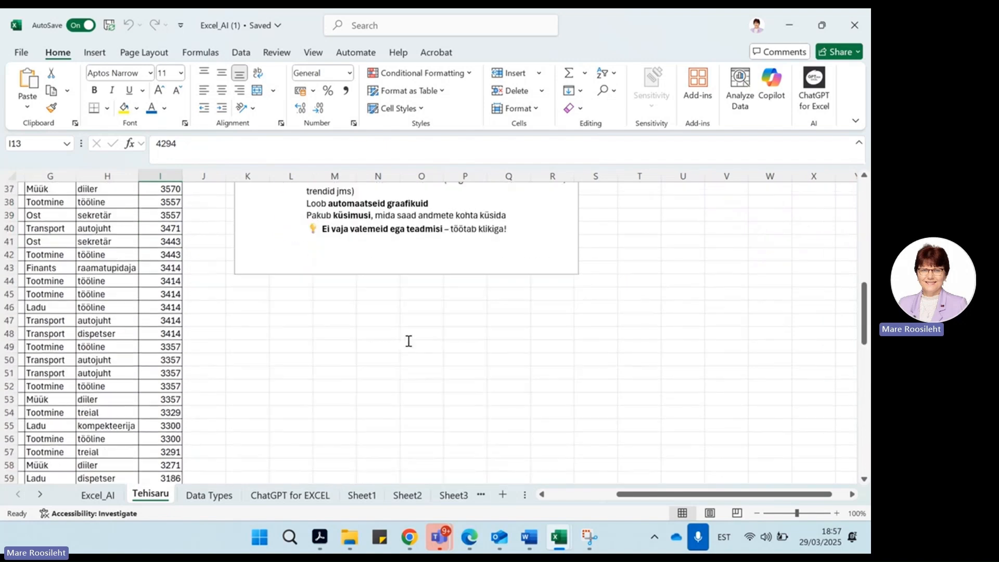
pyautogui.scroll(9, 408, 341)
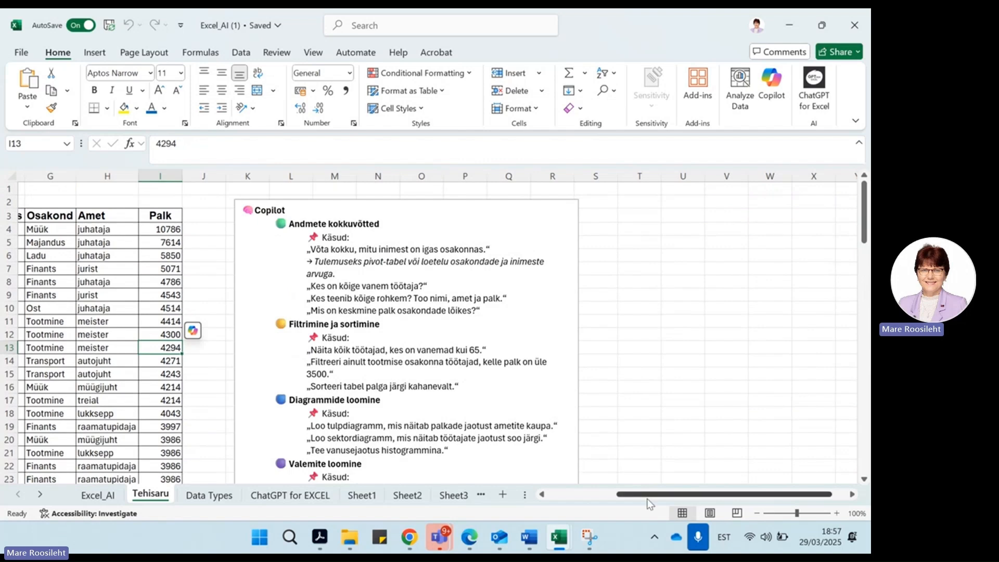
pyautogui.moveTo(644, 498); pyautogui.dragTo(558, 502)
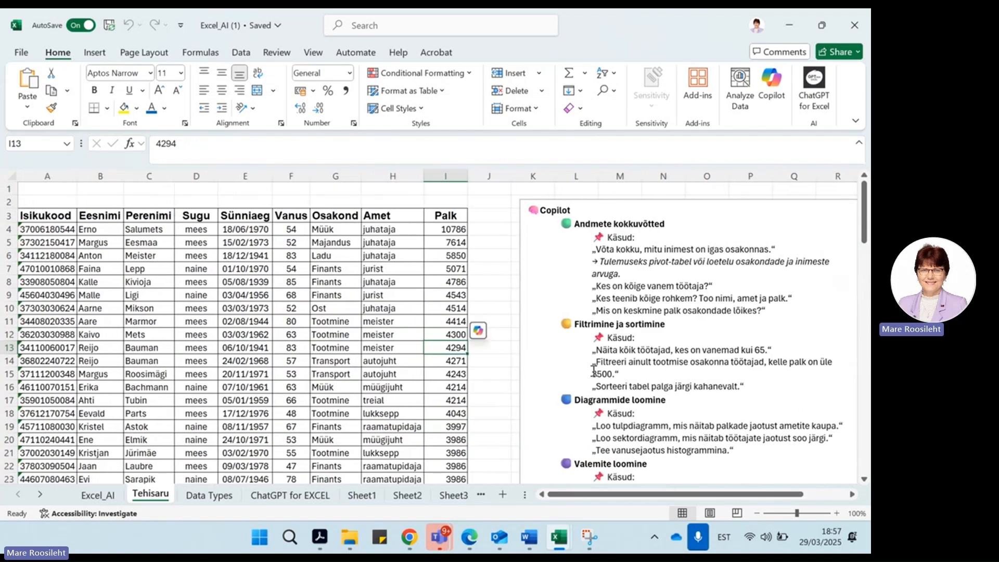
# Step: Glance at the Data Types sheet, then review the Analyze Data / Ideas notes on the Tehisaru sheet
pyautogui.click(186, 495)
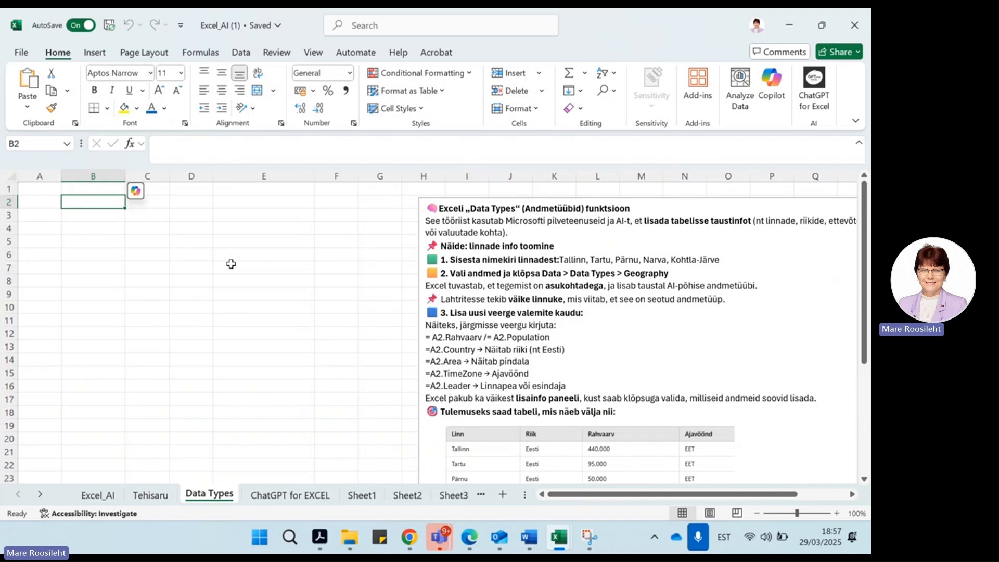
pyautogui.click(150, 494)
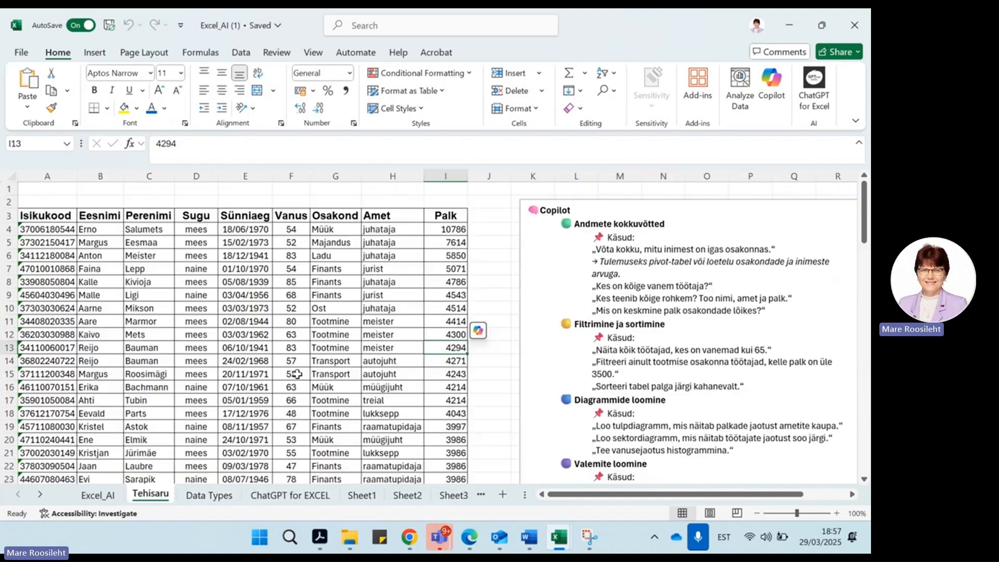
pyautogui.scroll(-7, 558, 380)
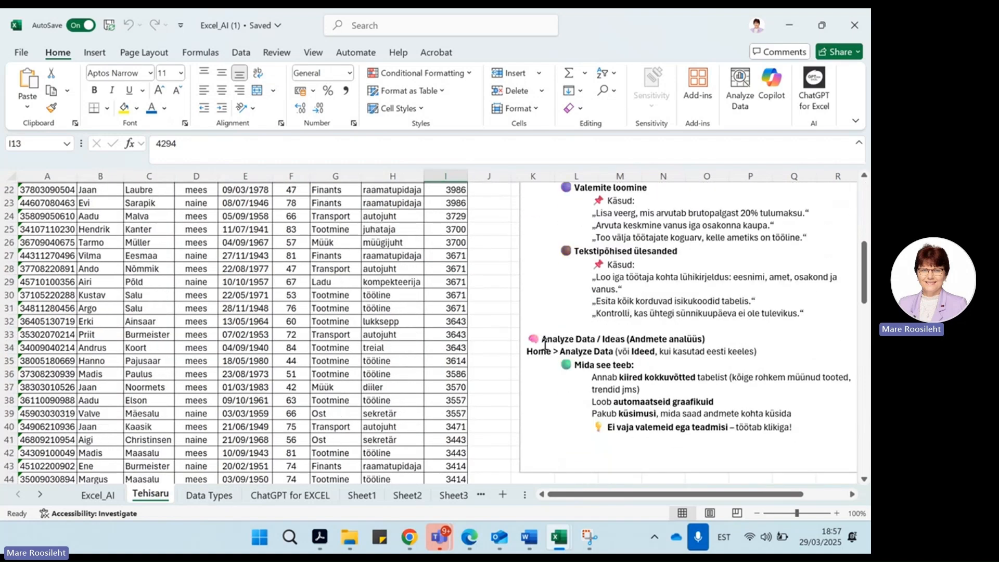
# Step: Run Analyze Data on the employee table and look through its suggested insights
pyautogui.click(253, 304)
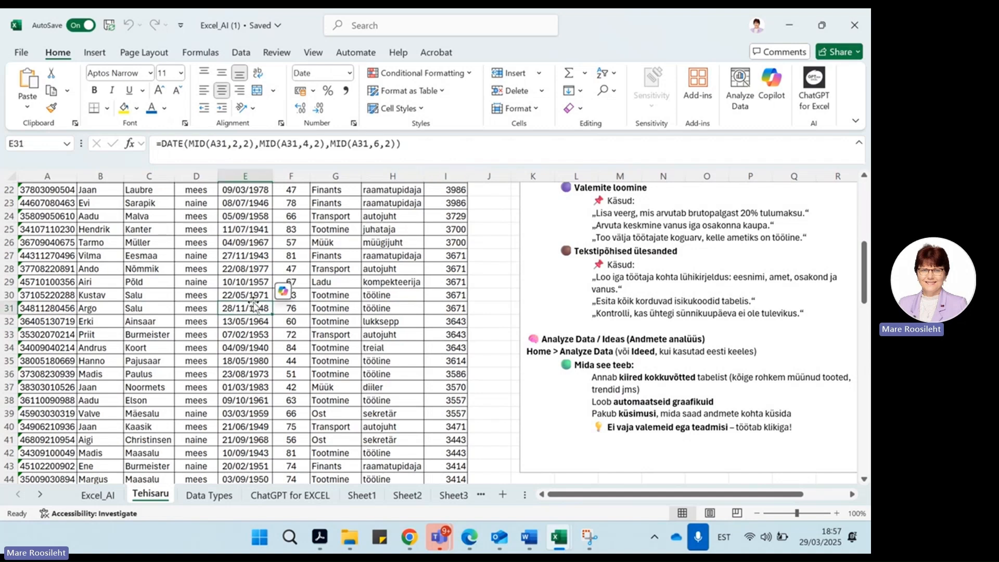
pyautogui.click(295, 317)
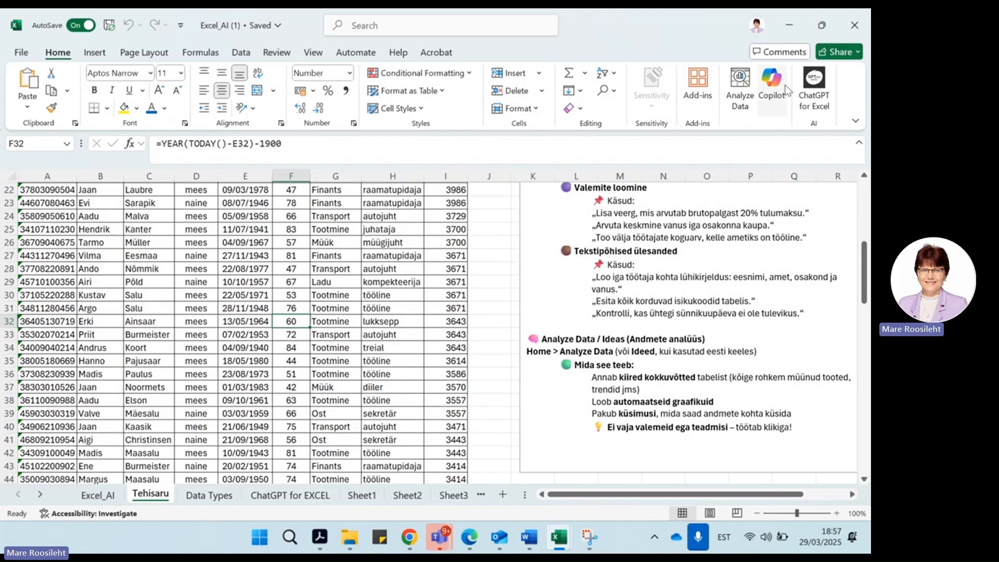
pyautogui.click(731, 107)
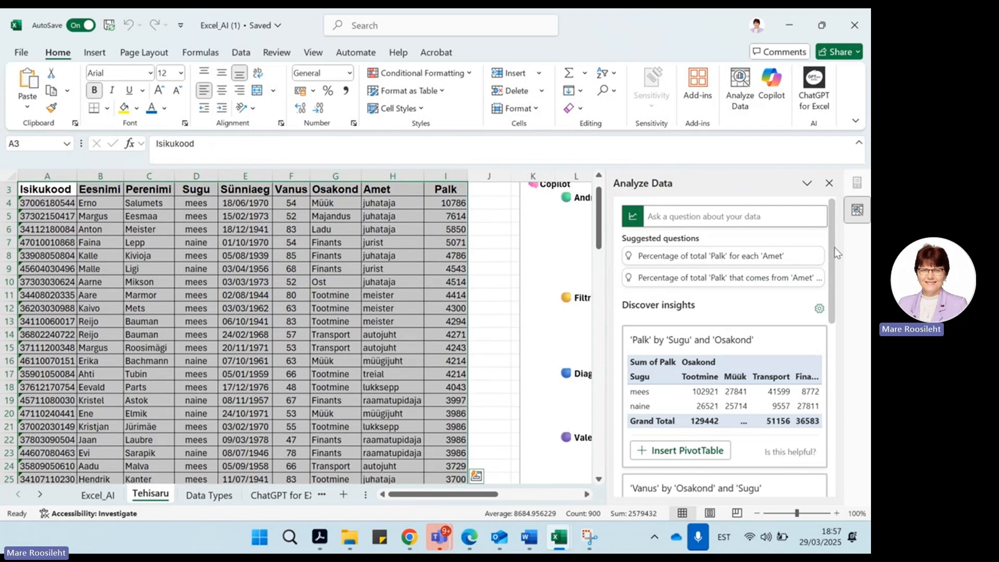
pyautogui.scroll(-8, 835, 249)
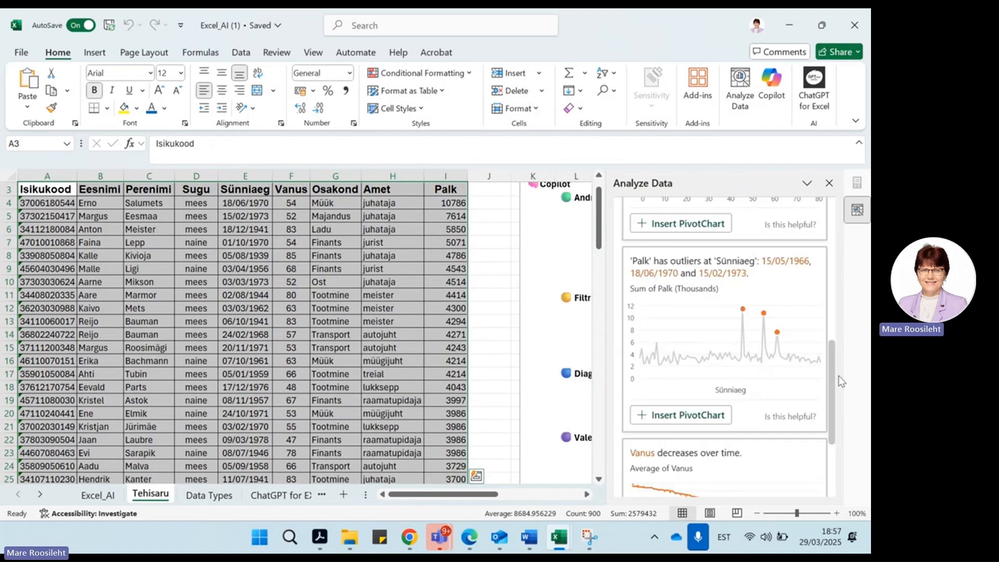
pyautogui.scroll(8, 839, 382)
# Step: Ask Analyze Data the suggested question "Sort 'Amet' by total 'Palk' in ascending order", then close the pane and deselect the table
pyautogui.click(679, 215)
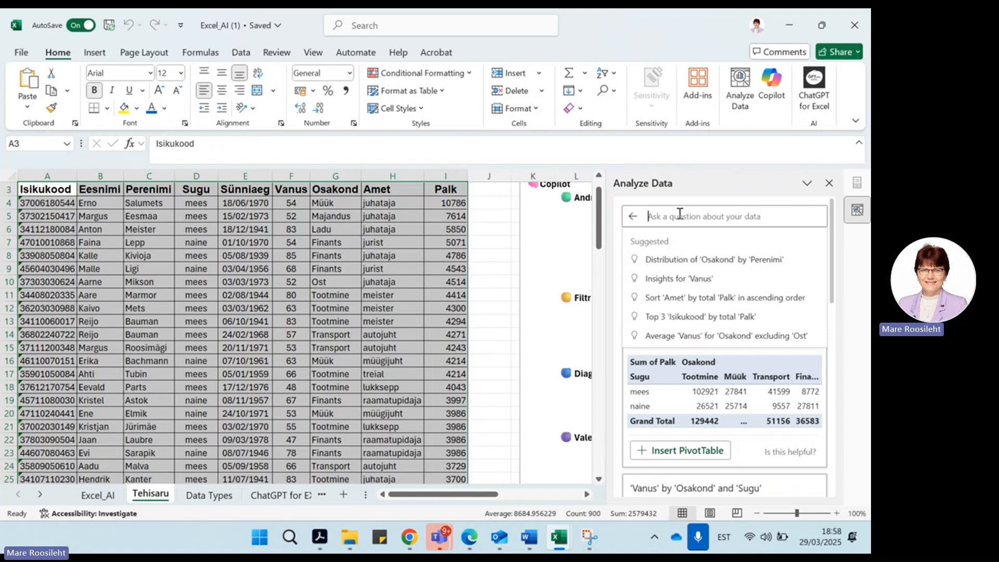
pyautogui.click(696, 297)
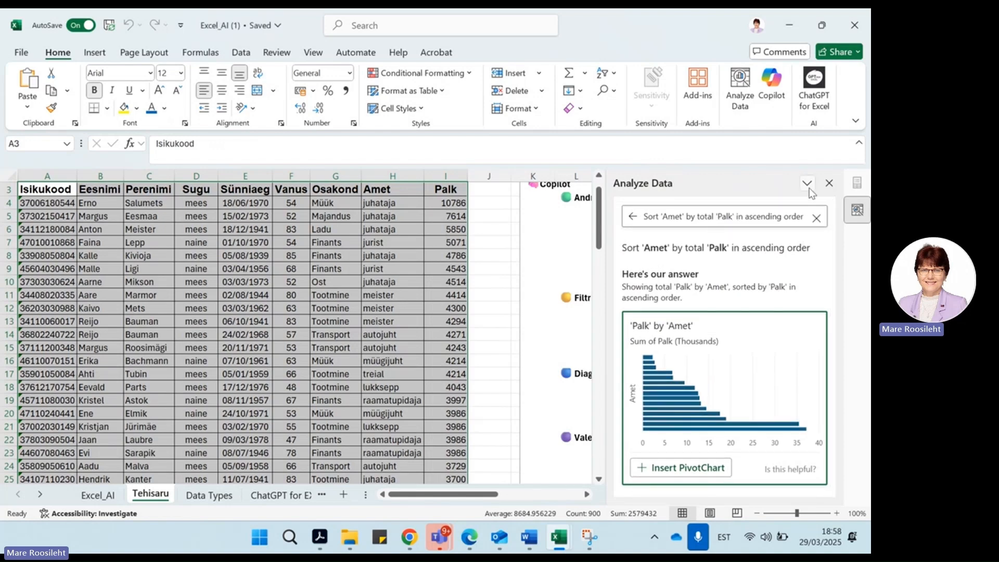
pyautogui.click(828, 184)
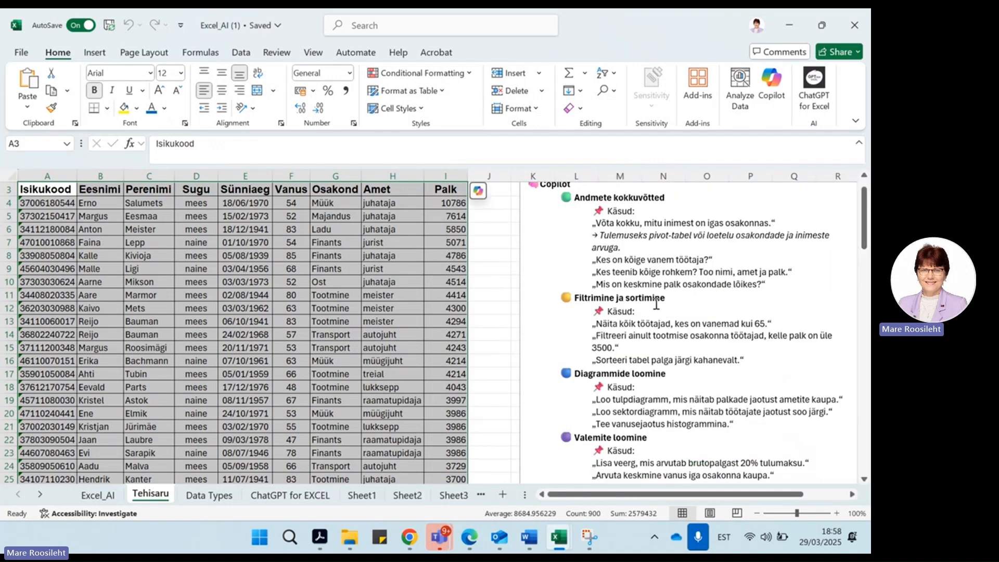
pyautogui.moveTo(489, 308); pyautogui.dragTo(507, 303)
pyautogui.click(507, 302)
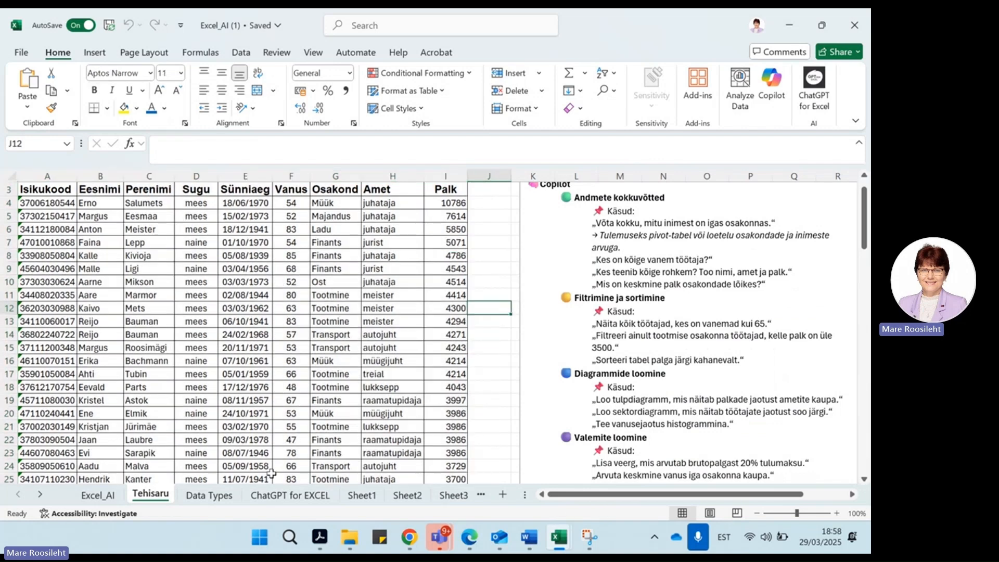
# Step: Go to the Data Types sheet and compare the available data types with the notes on geography, stocks and currencies
pyautogui.click(203, 499)
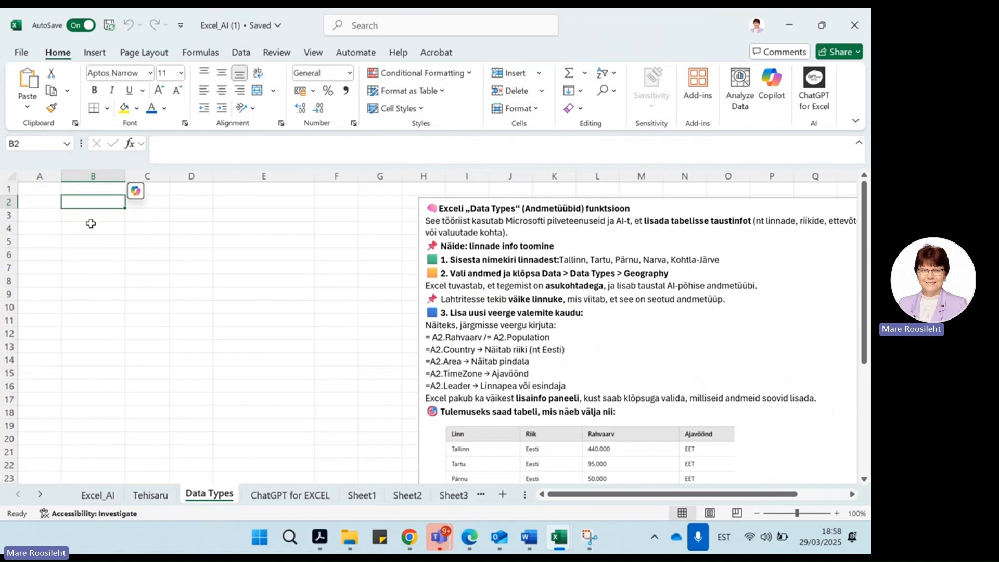
pyautogui.click(241, 51)
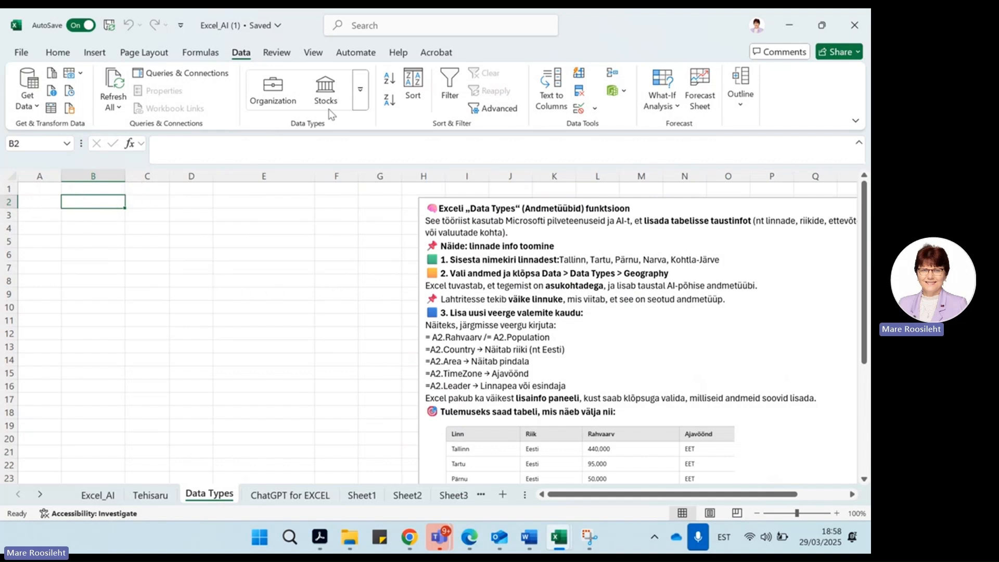
pyautogui.click(360, 88)
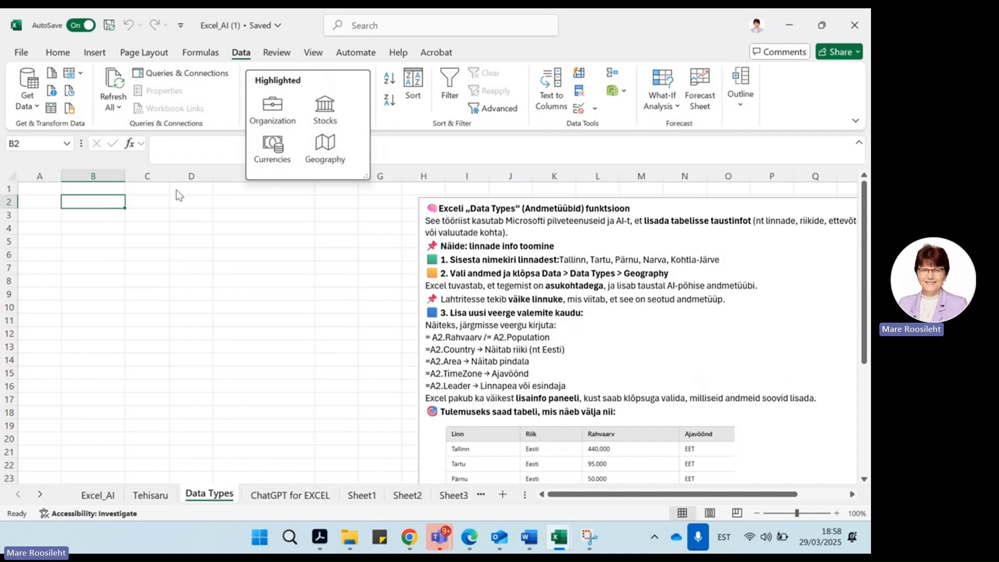
pyautogui.scroll(-6, 245, 243)
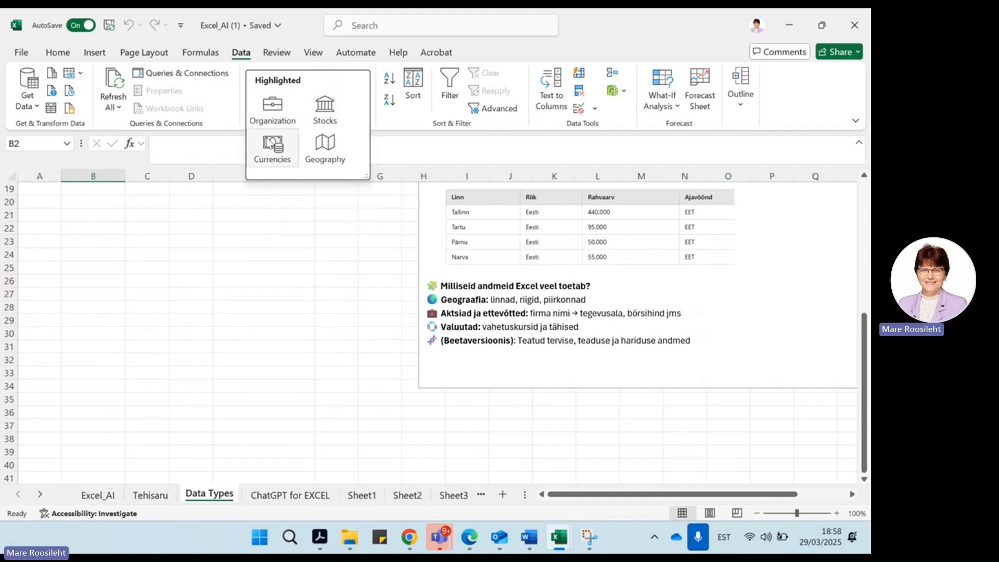
pyautogui.scroll(6, 151, 237)
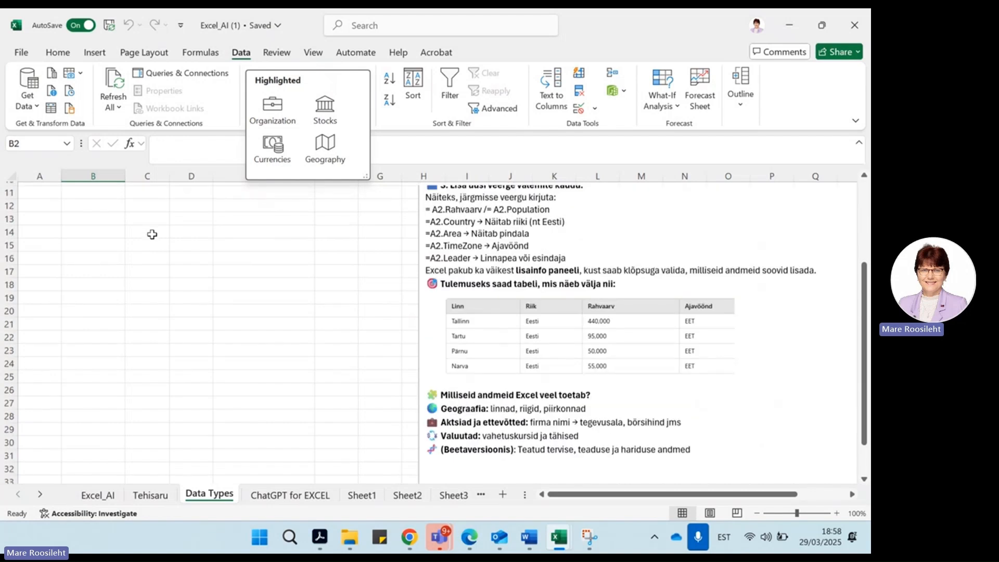
pyautogui.scroll(-4, 150, 244)
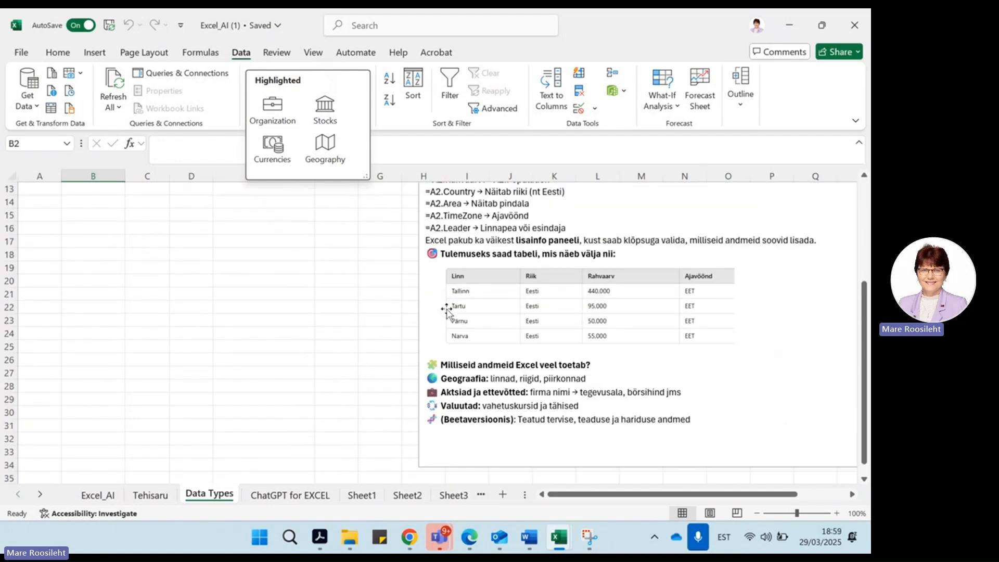
pyautogui.scroll(4, 458, 308)
# Step: Enter the city name Kohtla-Järve in cell B2
pyautogui.click(75, 205)
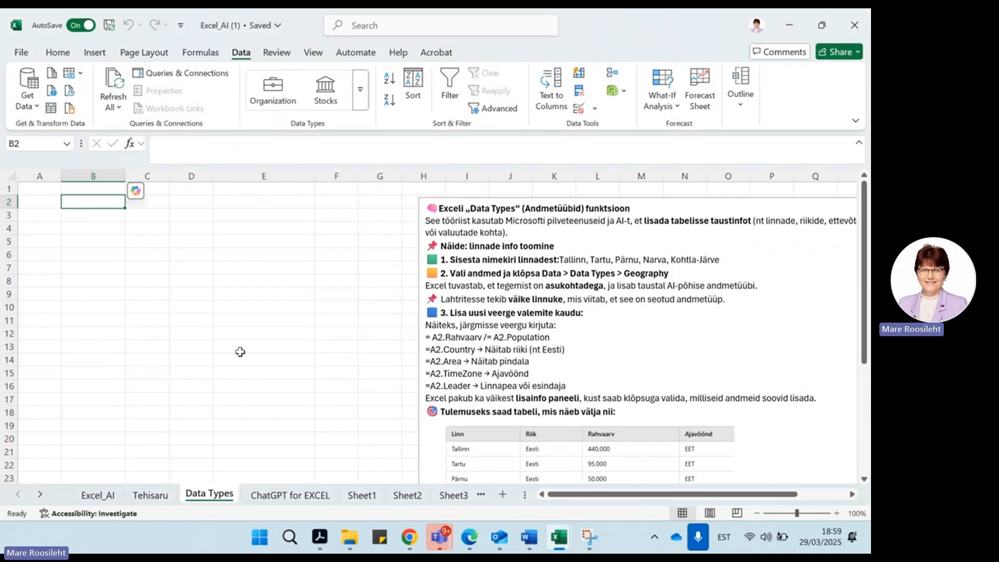
pyautogui.write('Koht')
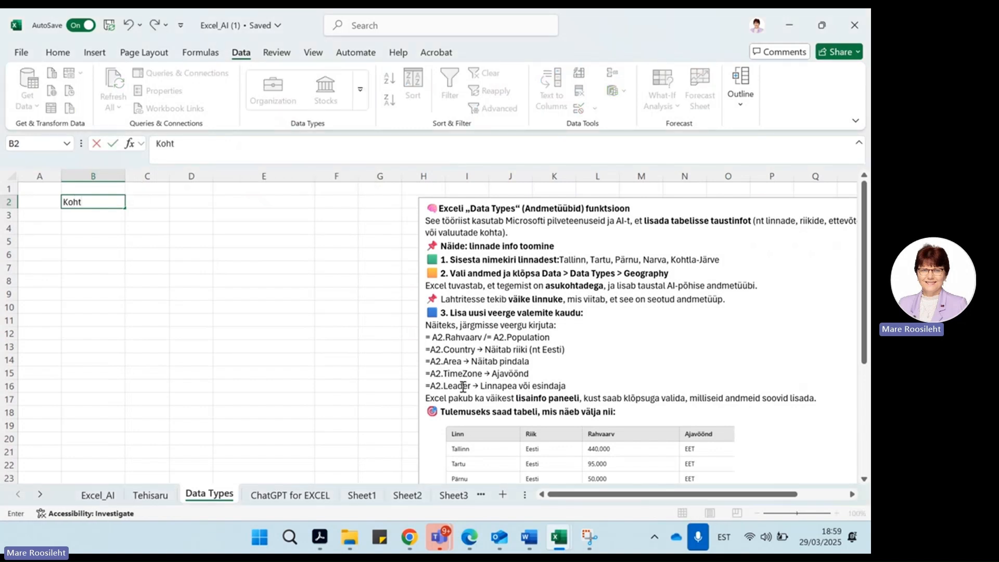
pyautogui.write('la-J')
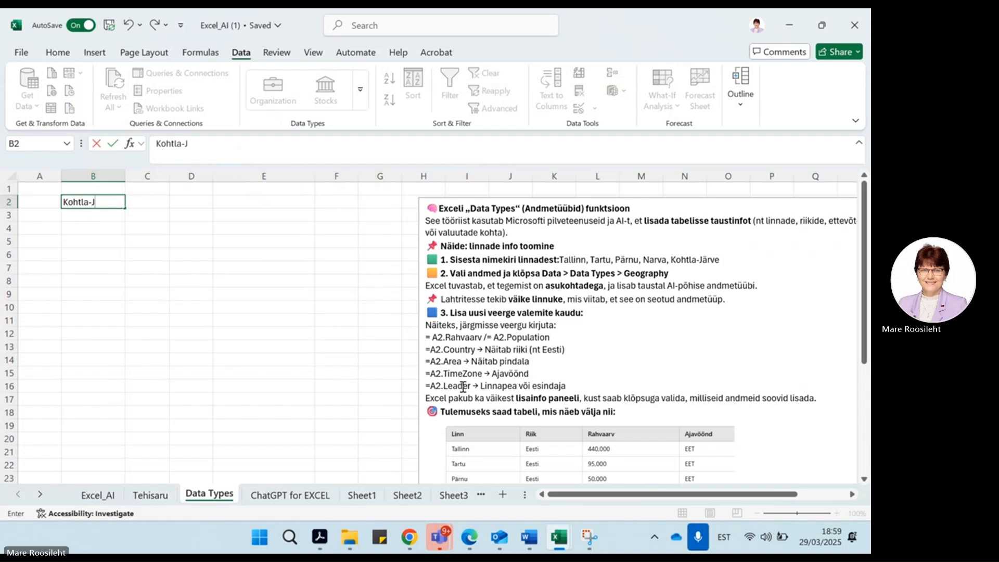
pyautogui.write('ärve')
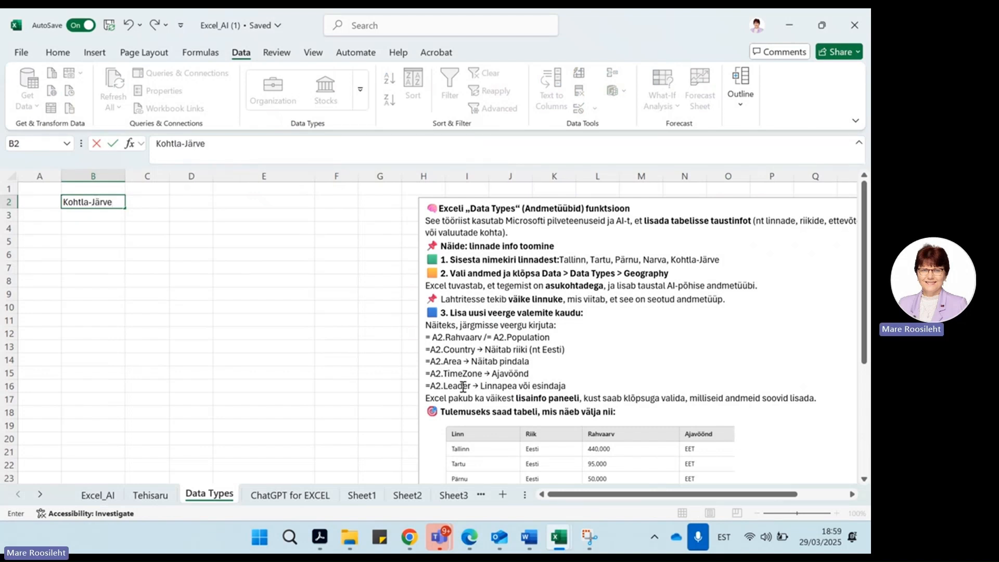
pyautogui.click(150, 294)
# Step: Convert the Kohtla-Järve cell B2 to the Geography data type
pyautogui.click(93, 199)
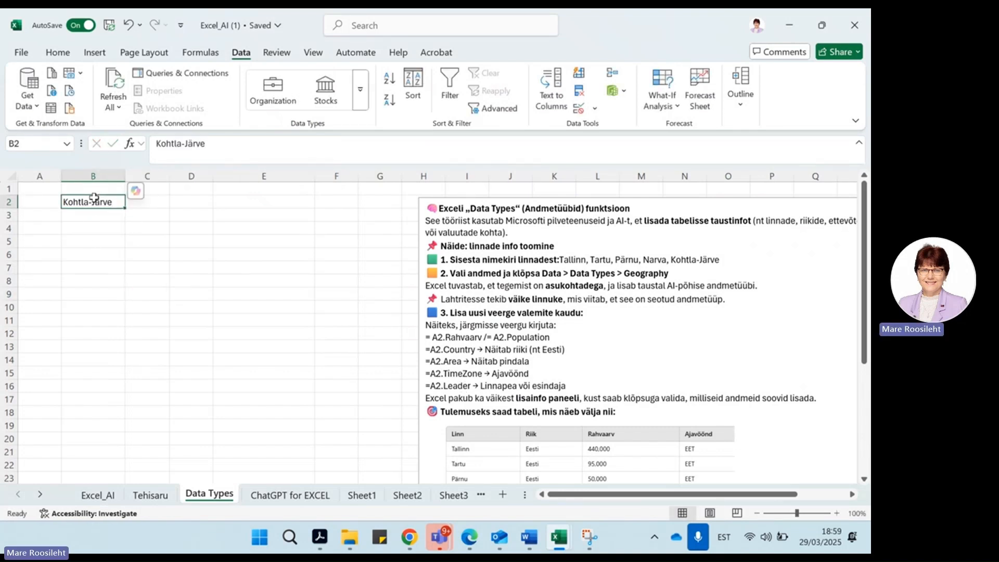
pyautogui.click(360, 89)
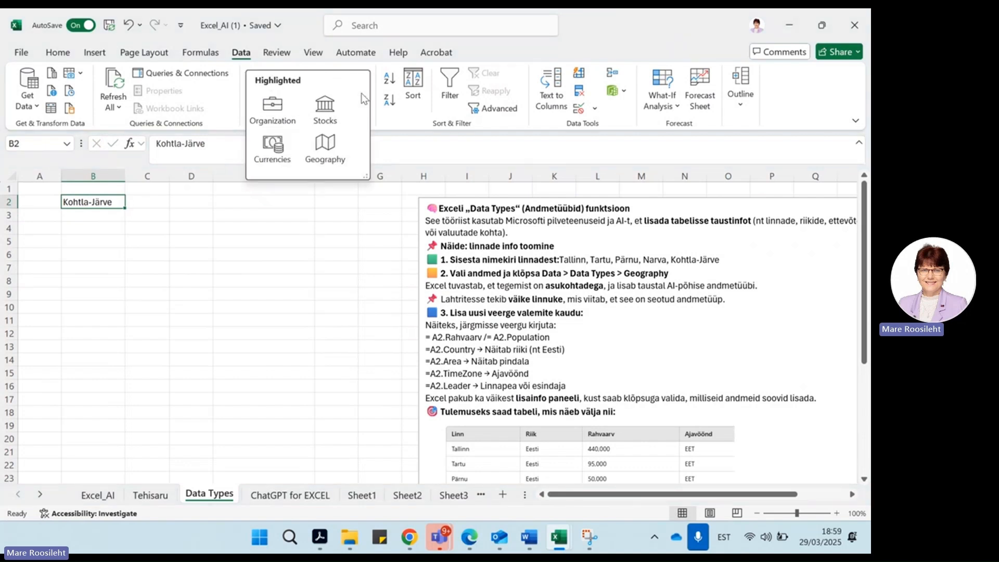
pyautogui.click(307, 155)
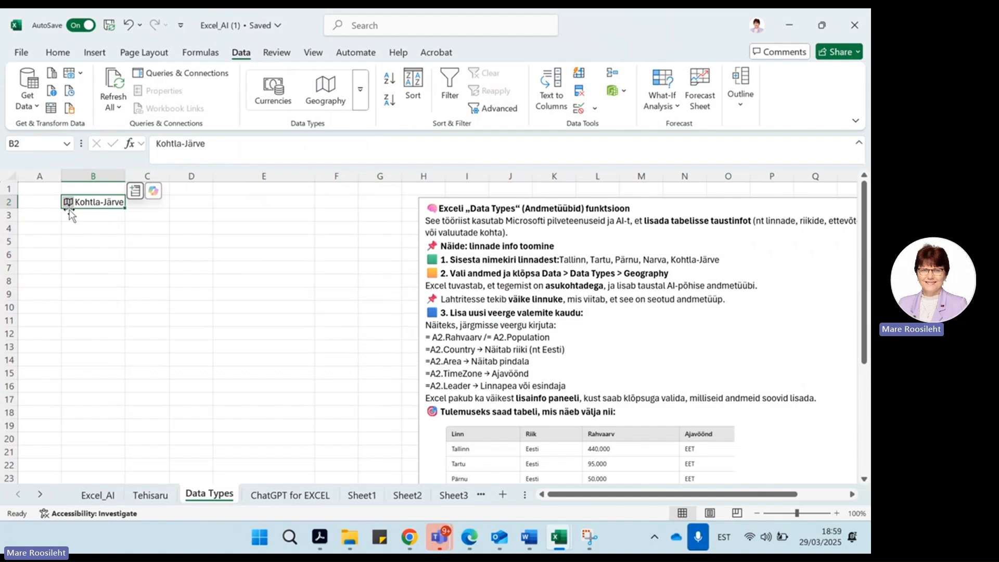
# Step: Enter a formula in cell C2 that returns the Country/region field of the Kohtla-Järve cell B2
pyautogui.click(147, 202)
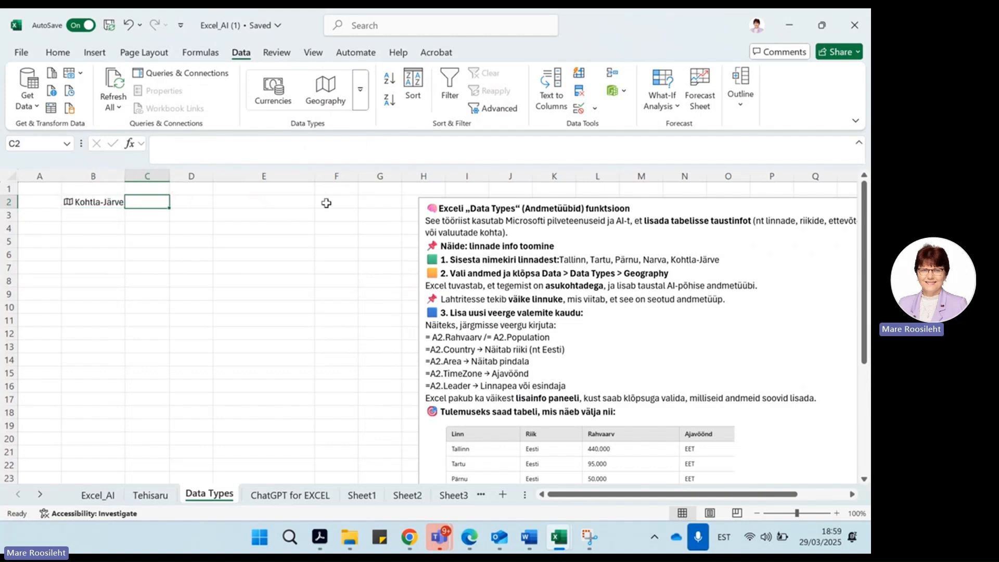
pyautogui.write('=')
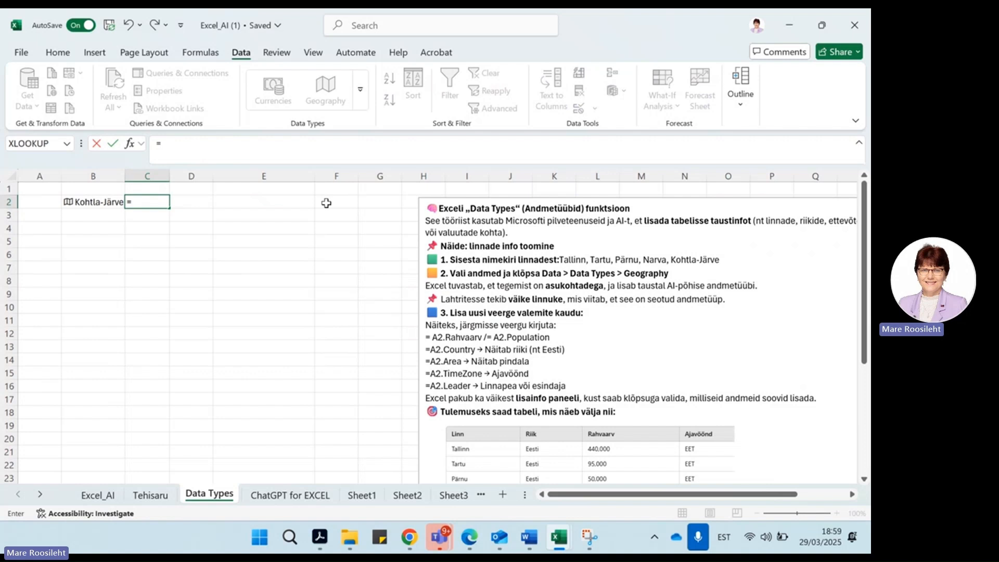
pyautogui.write('B')
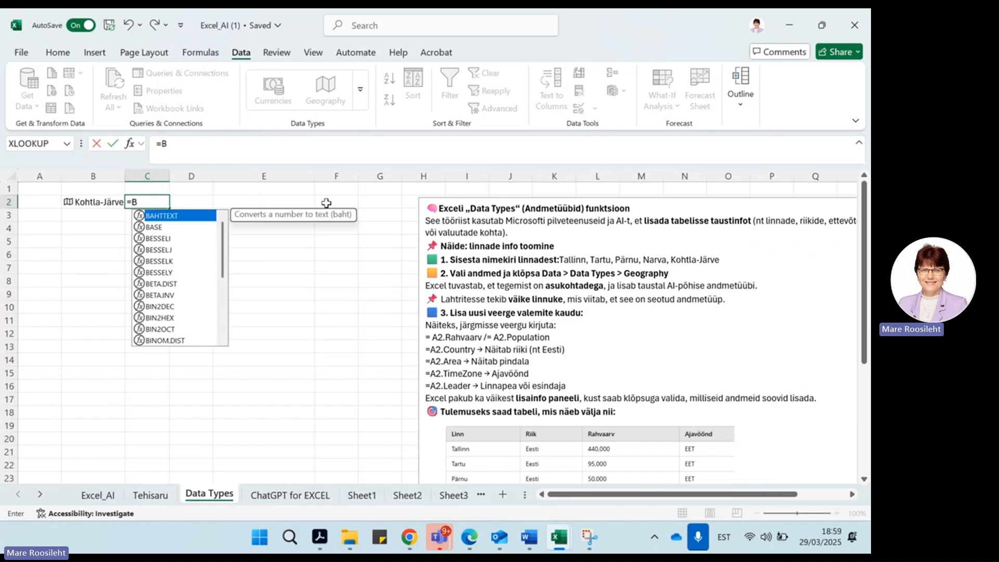
pyautogui.write('2.')
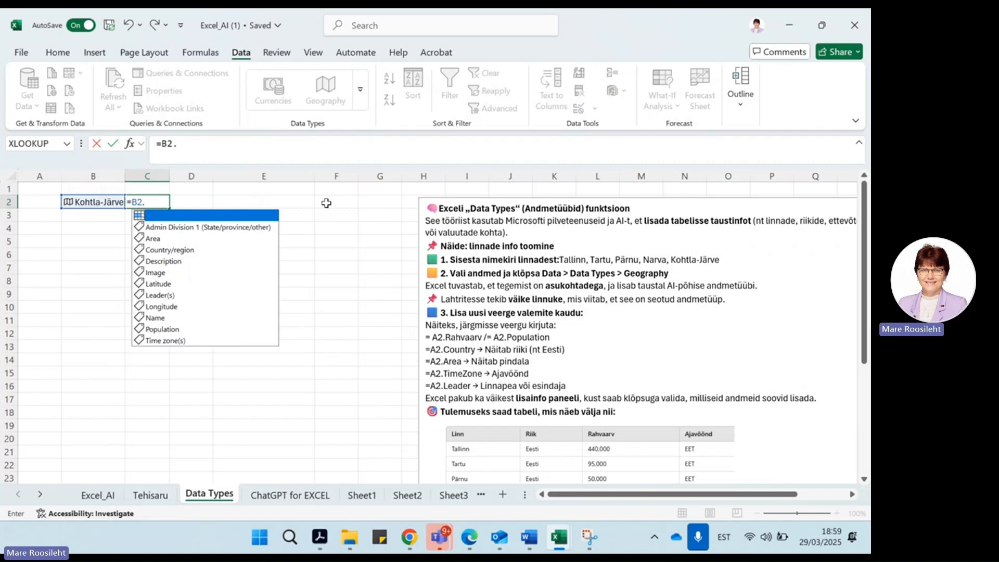
pyautogui.scroll(-2, 207, 206)
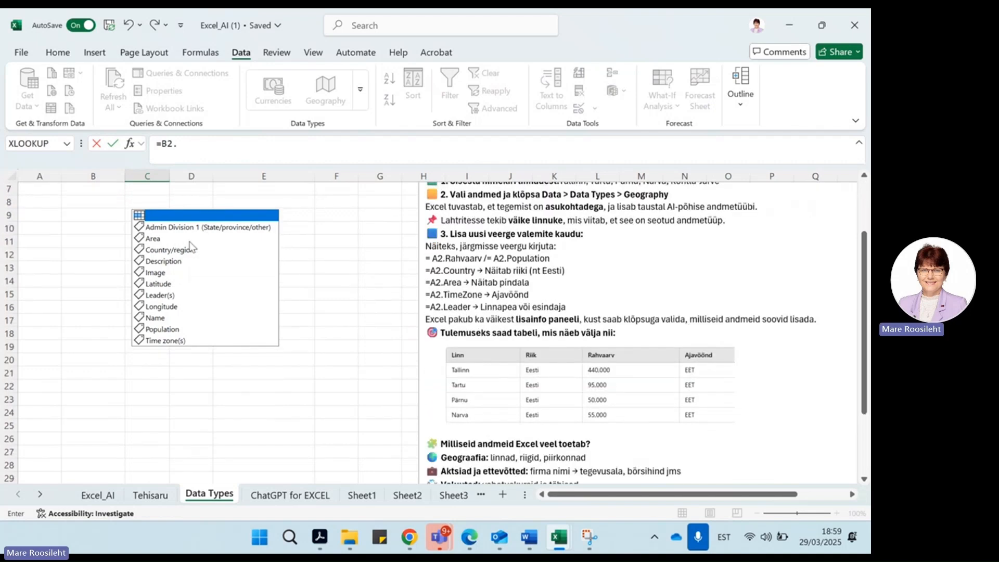
pyautogui.scroll(2, 257, 208)
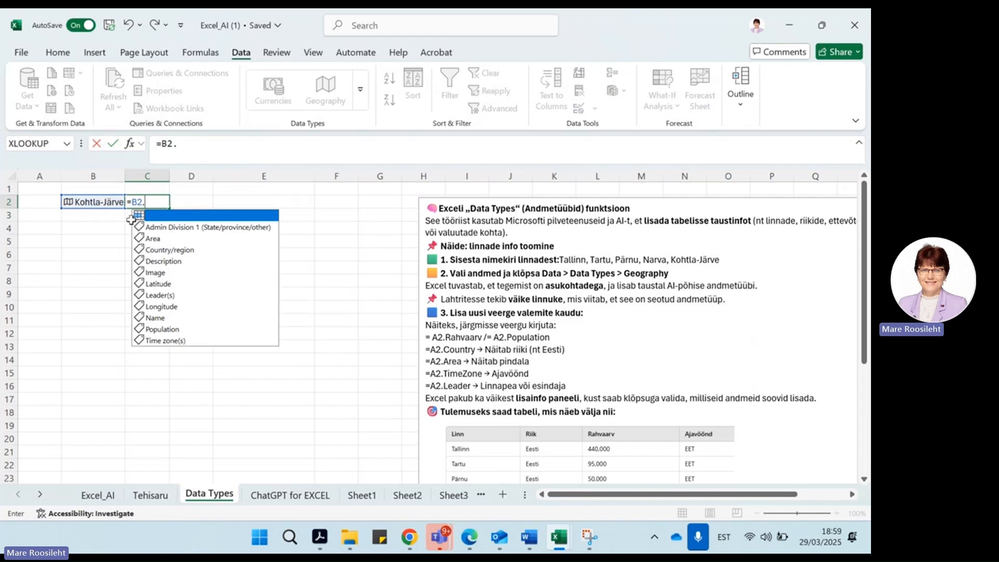
pyautogui.click(163, 254)
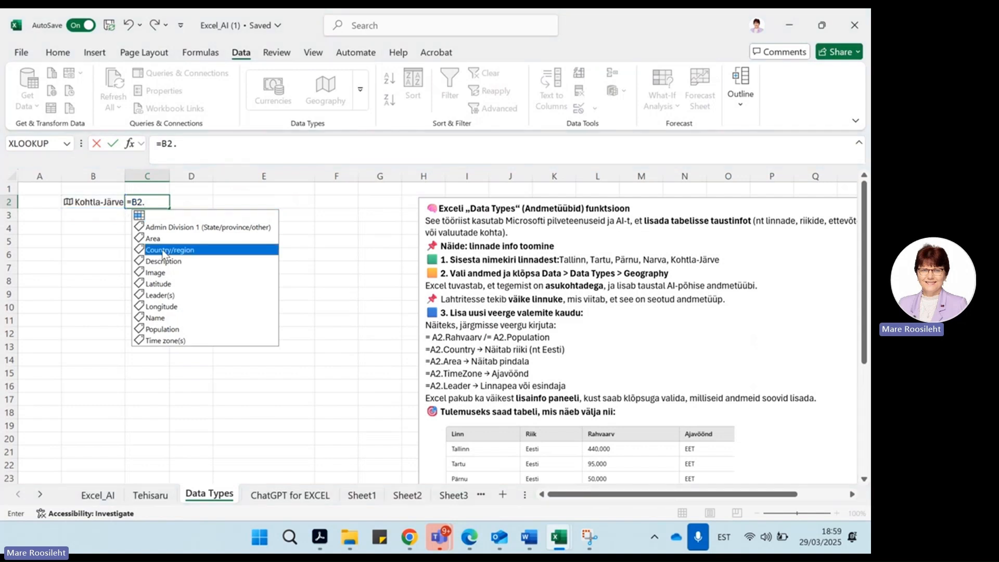
pyautogui.doubleClick(163, 254)
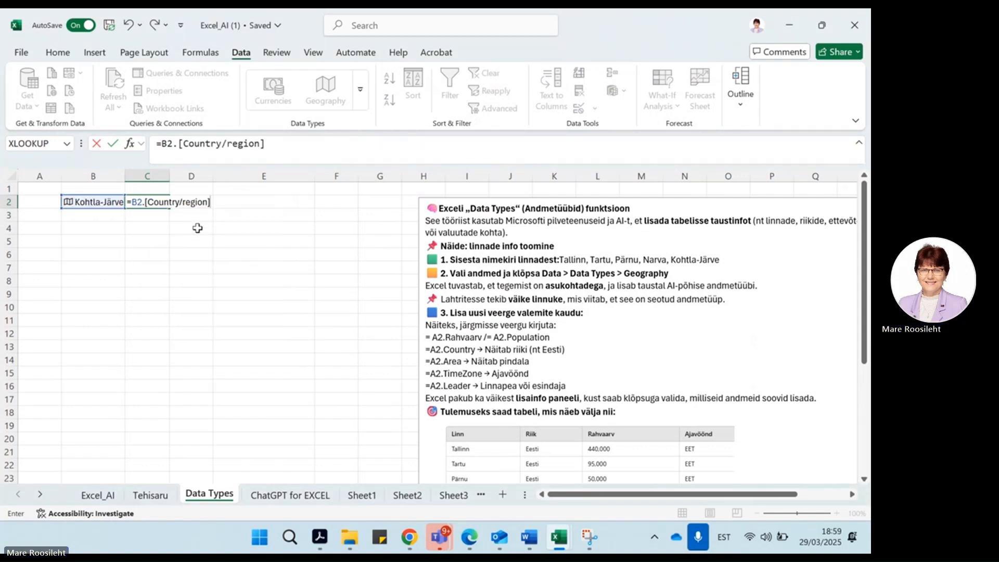
pyautogui.press('Return')
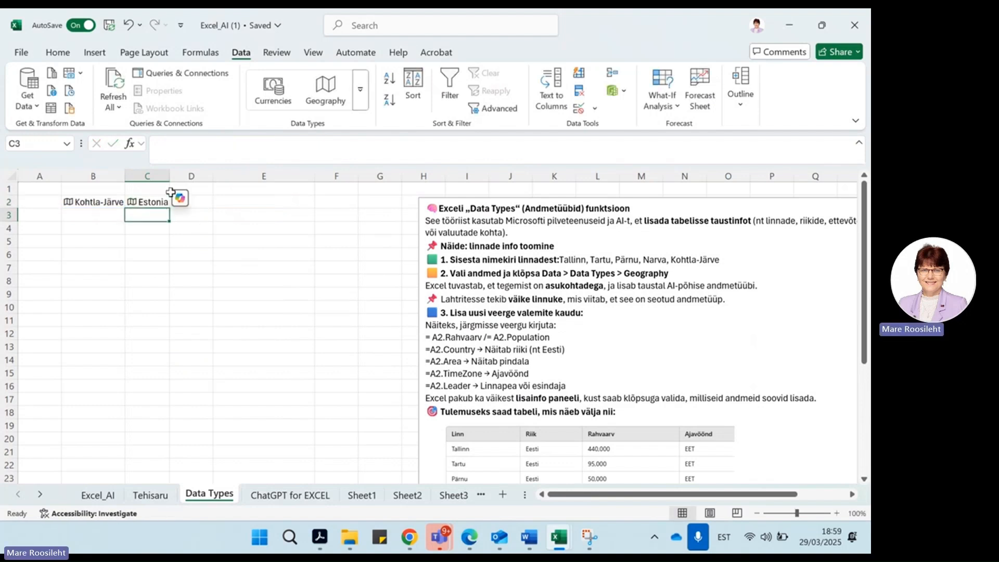
# Step: Enter the formula =B2.Area in cell D2 to return the city's area
pyautogui.click(198, 203)
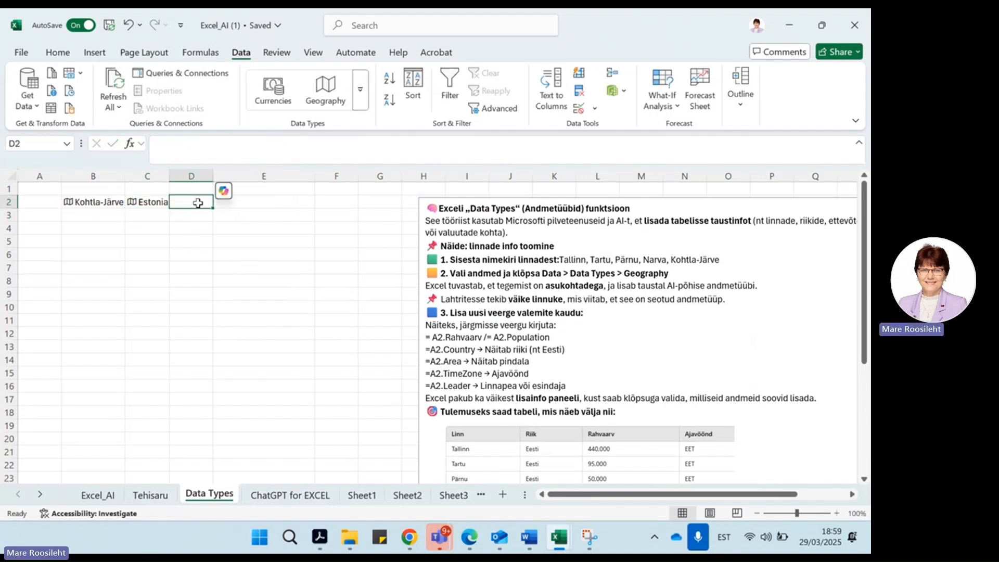
pyautogui.write('=b')
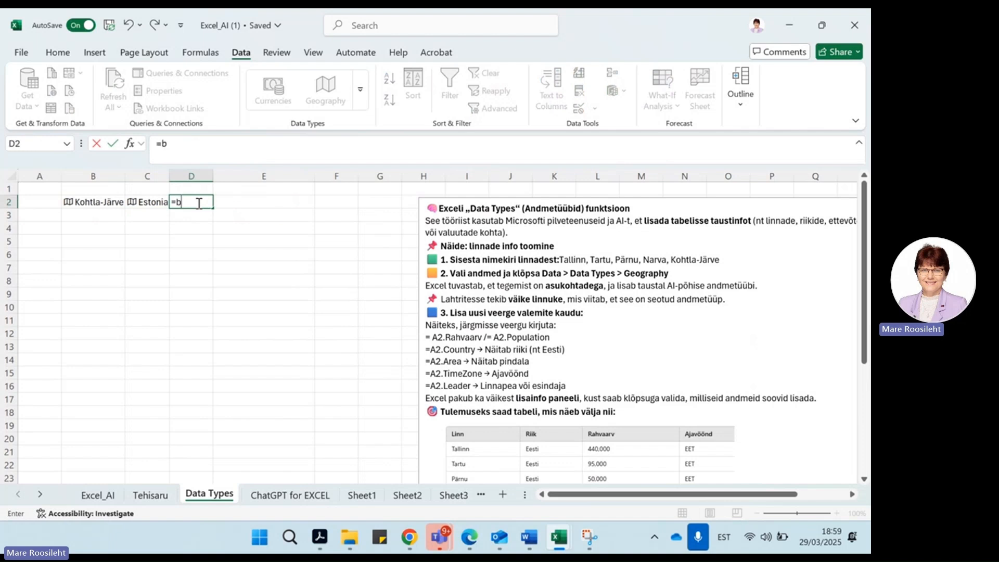
pyautogui.write('2.')
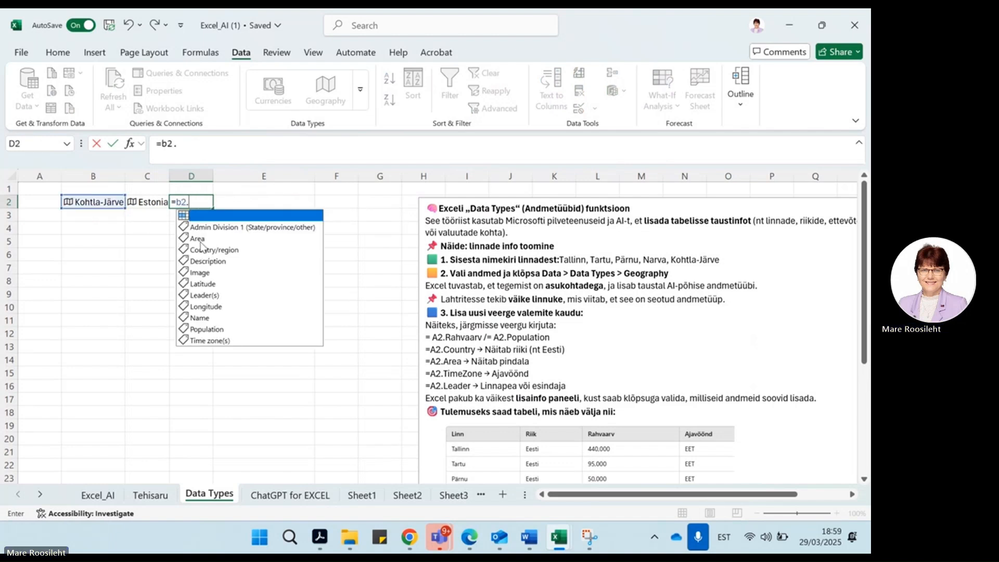
pyautogui.click(201, 242)
pyautogui.doubleClick(201, 243)
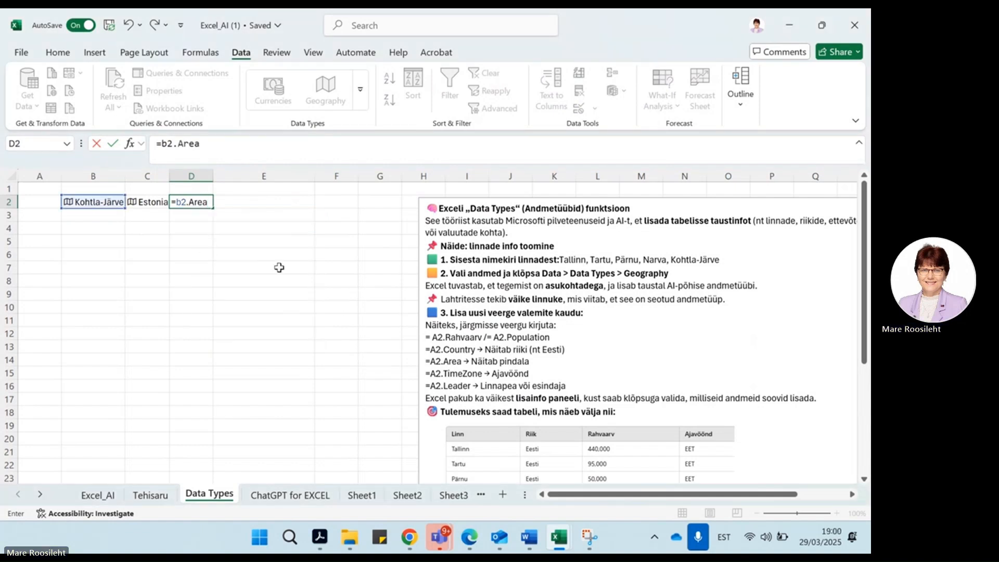
pyautogui.hotkey('ctrl', 'Return')
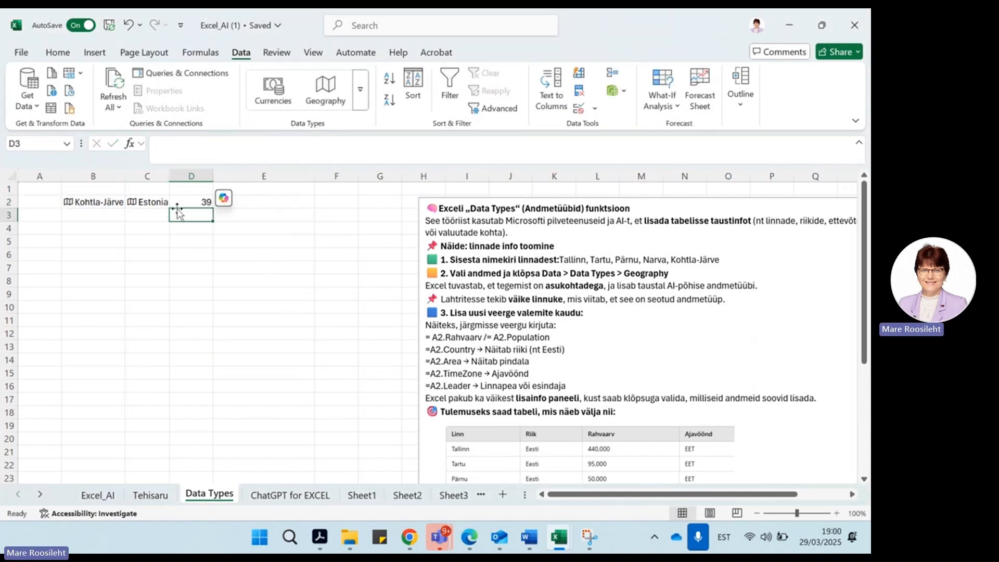
# Step: Enter the formula =B2.Population in cell E2 to return the city's population
pyautogui.click(245, 203)
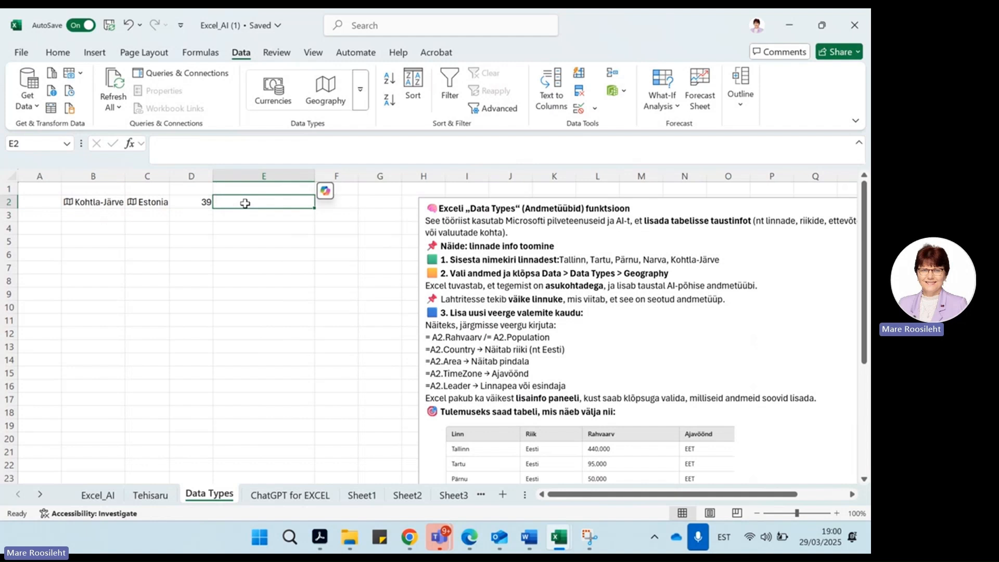
pyautogui.write('=b2')
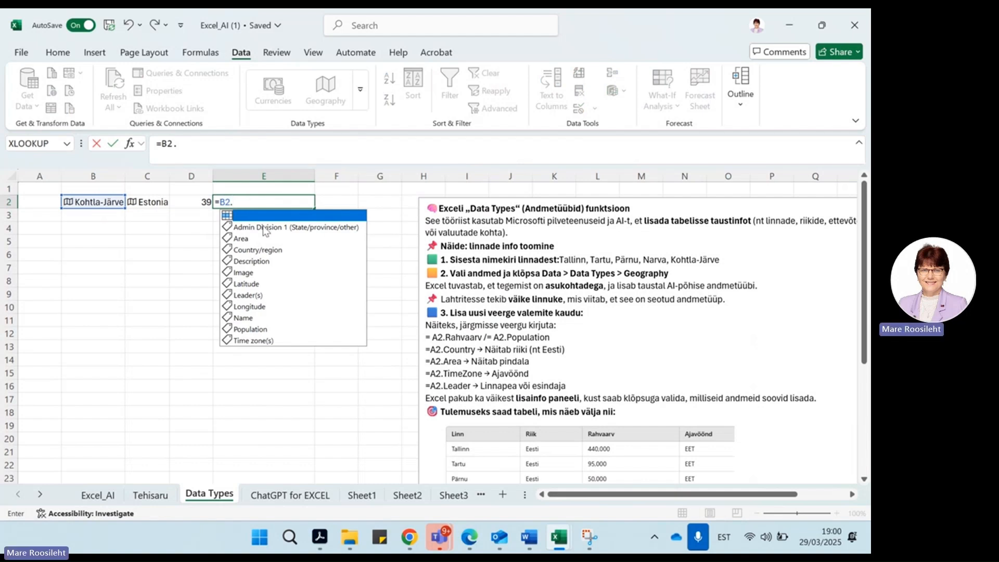
pyautogui.doubleClick(255, 329)
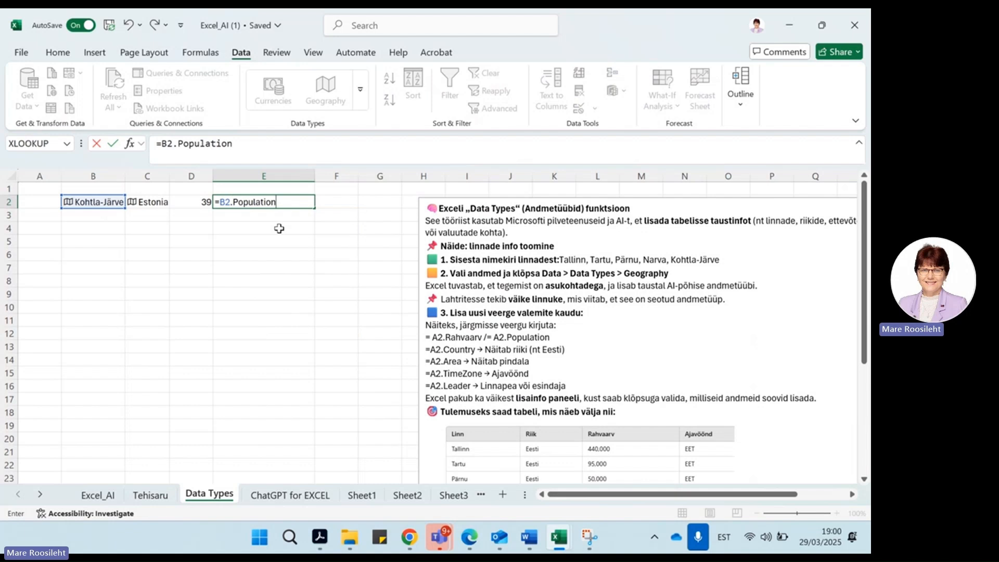
pyautogui.press('Return')
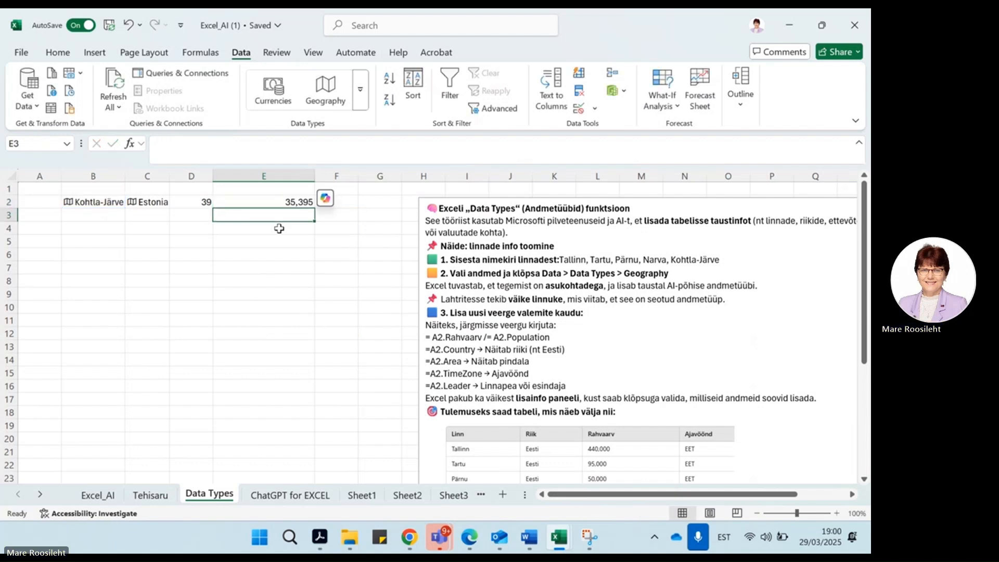
# Step: Enter the formula =B2.[Time zone(s)] in cell F2 and check the spilled cells F3:F4 below it
pyautogui.click(349, 206)
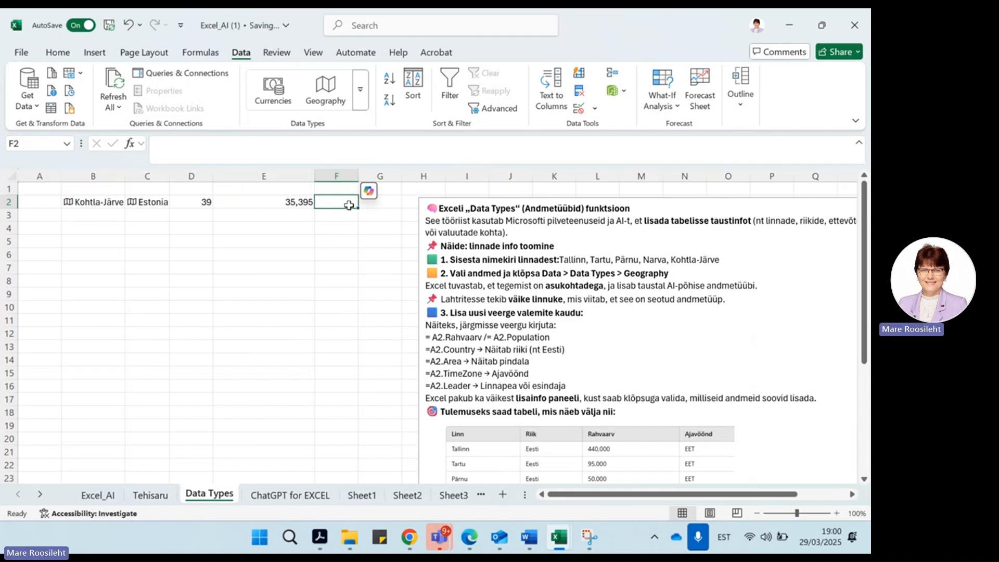
pyautogui.write('=B".')
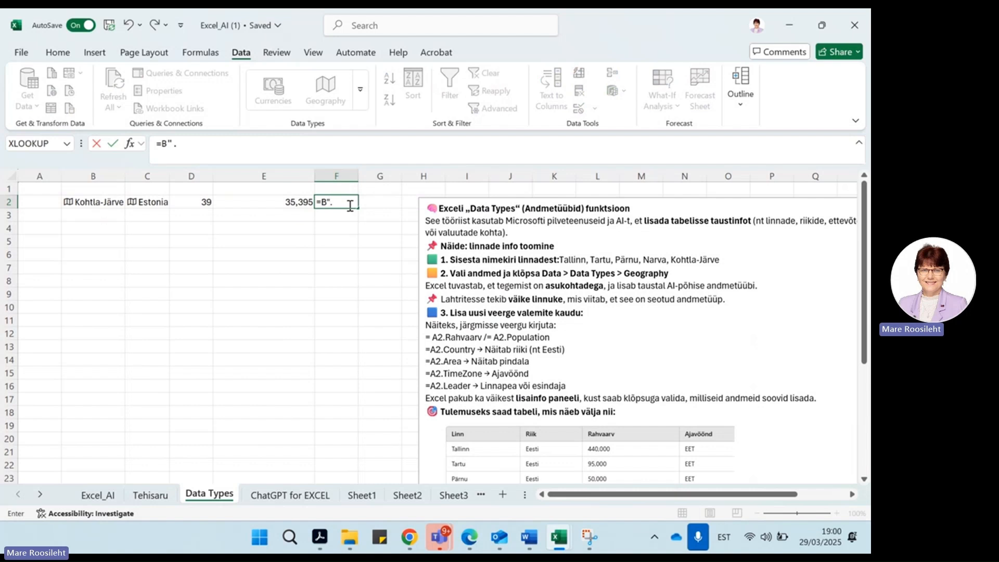
pyautogui.press('BackSpace')
pyautogui.press('BackSpace')
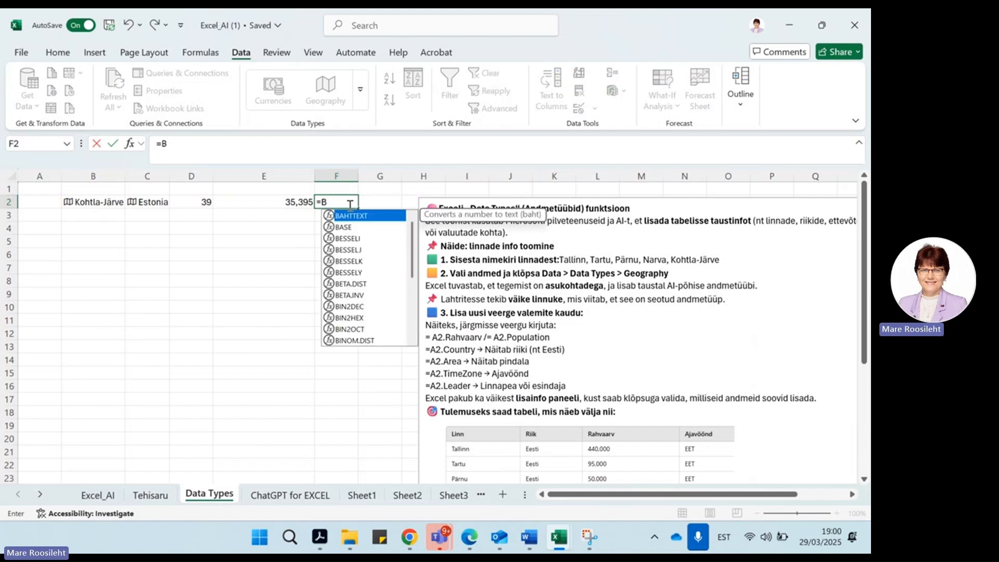
pyautogui.write('2.')
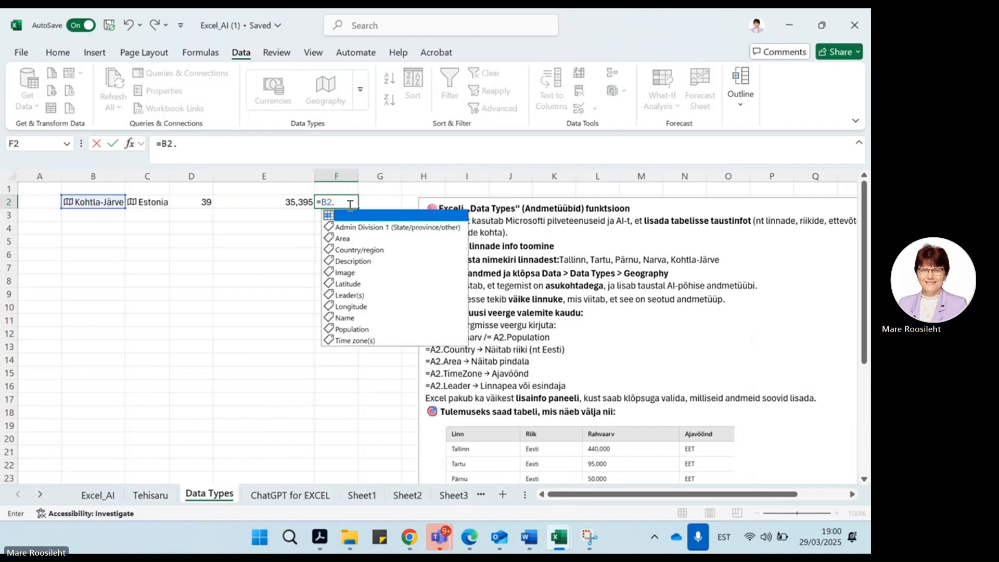
pyautogui.click(355, 342)
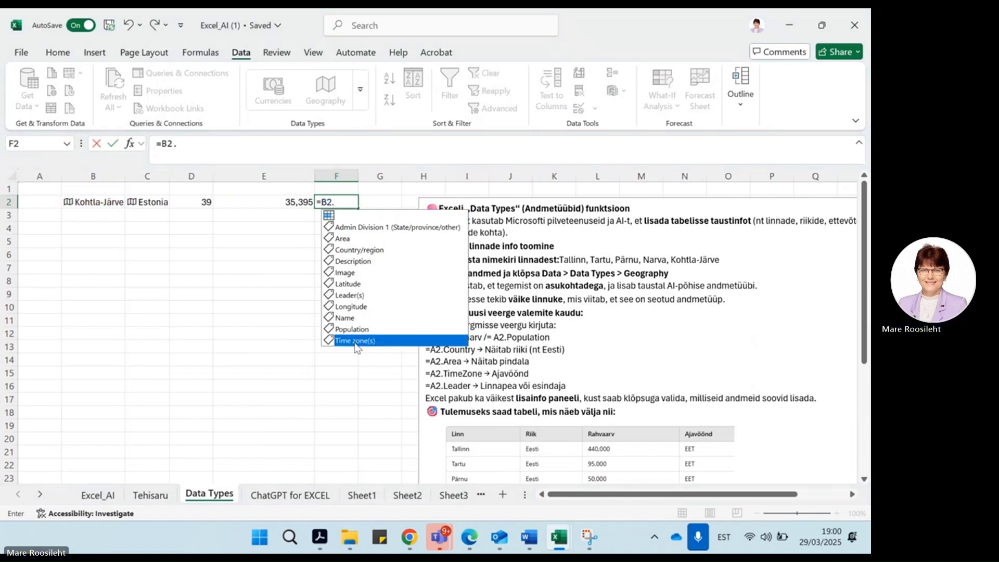
pyautogui.doubleClick(356, 341)
pyautogui.press('Return')
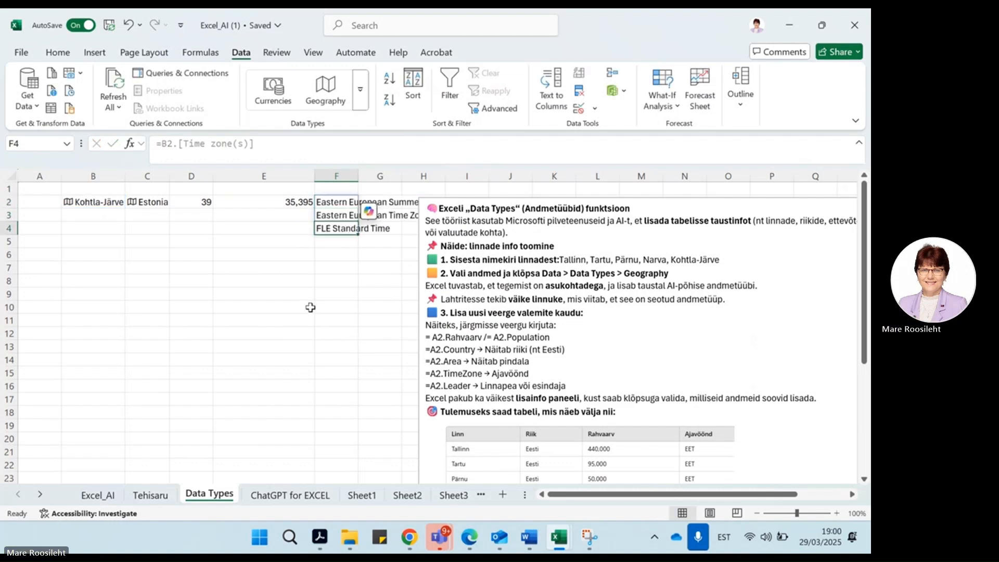
pyautogui.click(157, 294)
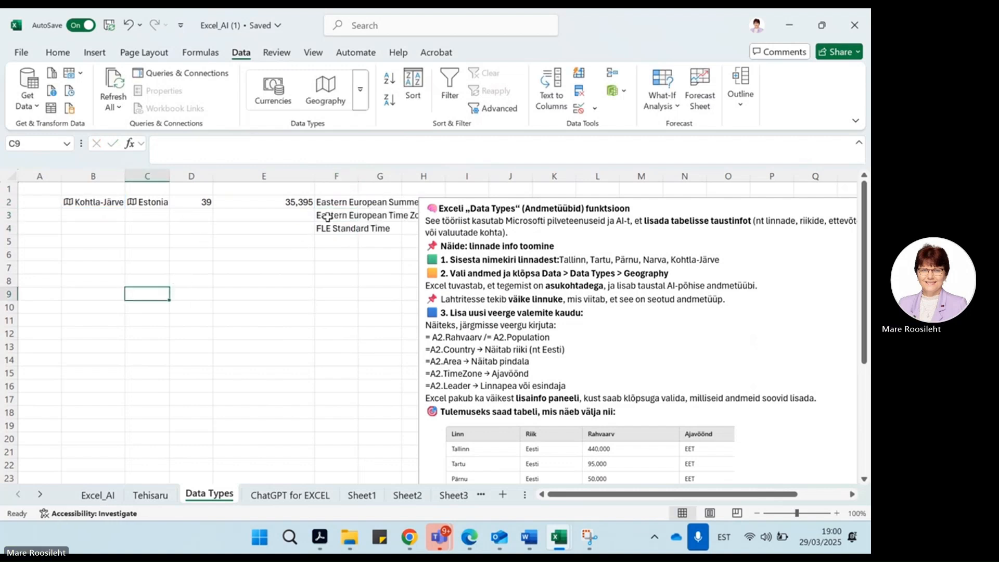
pyautogui.moveTo(324, 217); pyautogui.dragTo(329, 227)
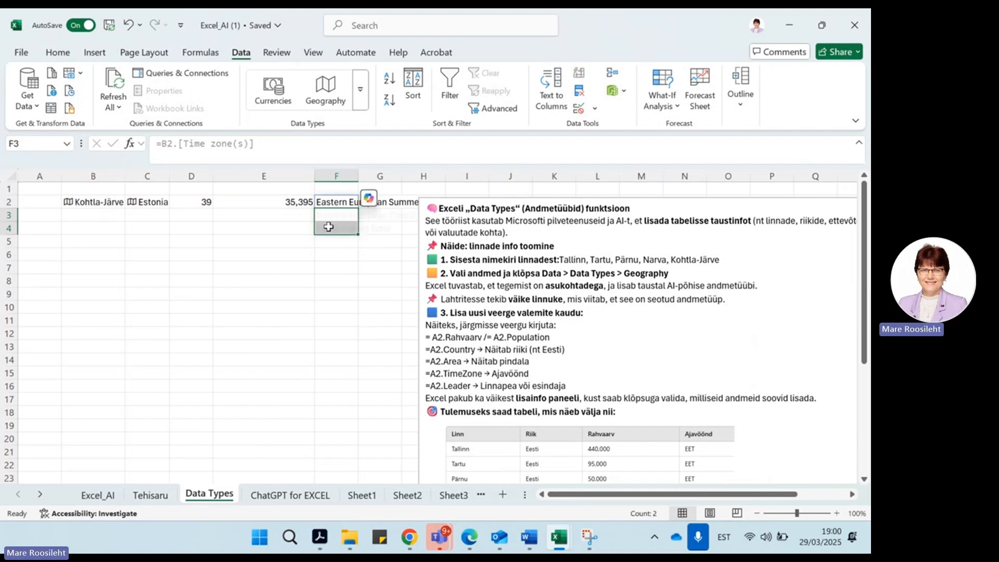
pyautogui.click(191, 241)
# Step: Enter the city name Tallinn in cell B3 and convert it to the Geography data type
pyautogui.click(79, 218)
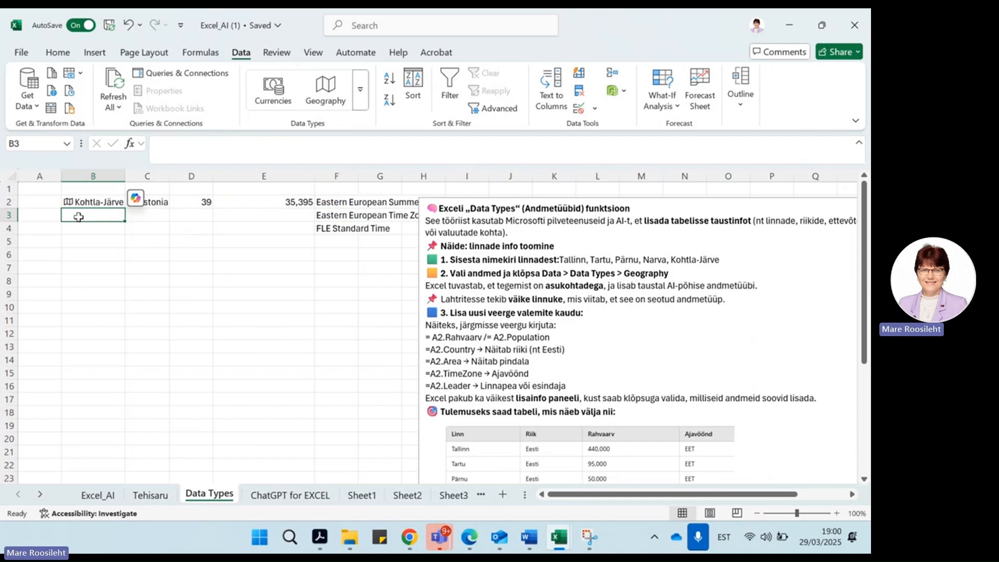
pyautogui.write('Tallinn')
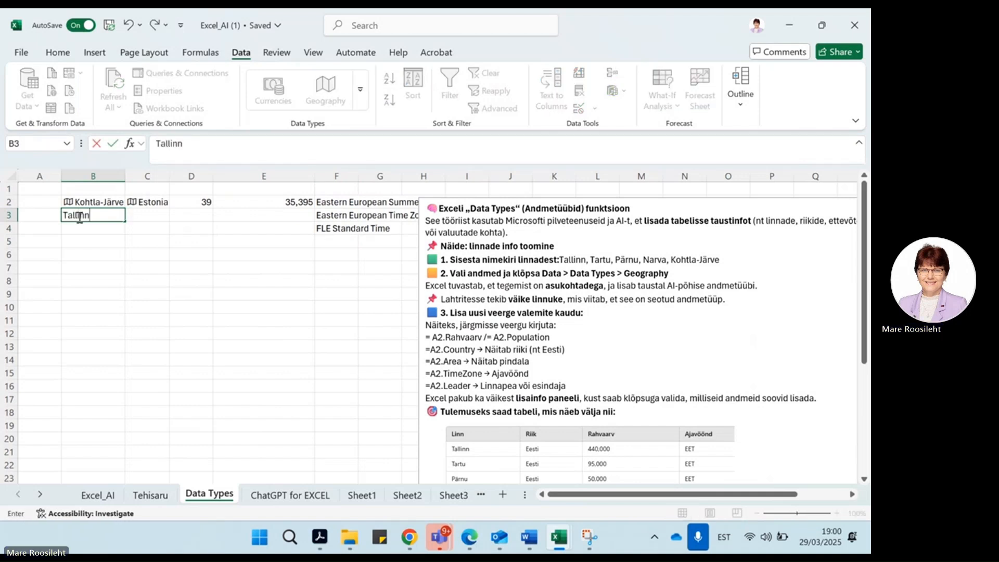
pyautogui.press('Return')
pyautogui.click(80, 218)
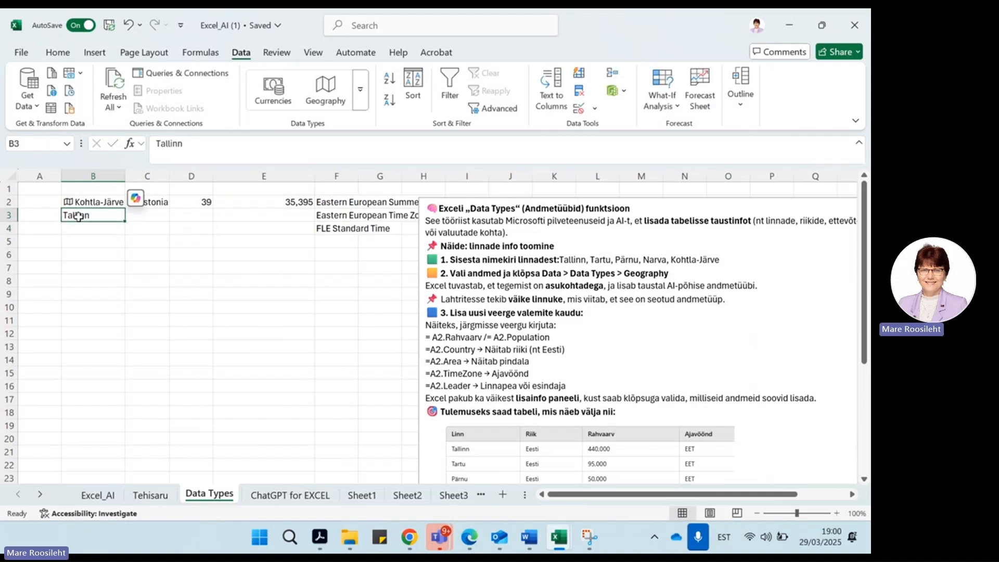
pyautogui.click(112, 204)
pyautogui.click(108, 215)
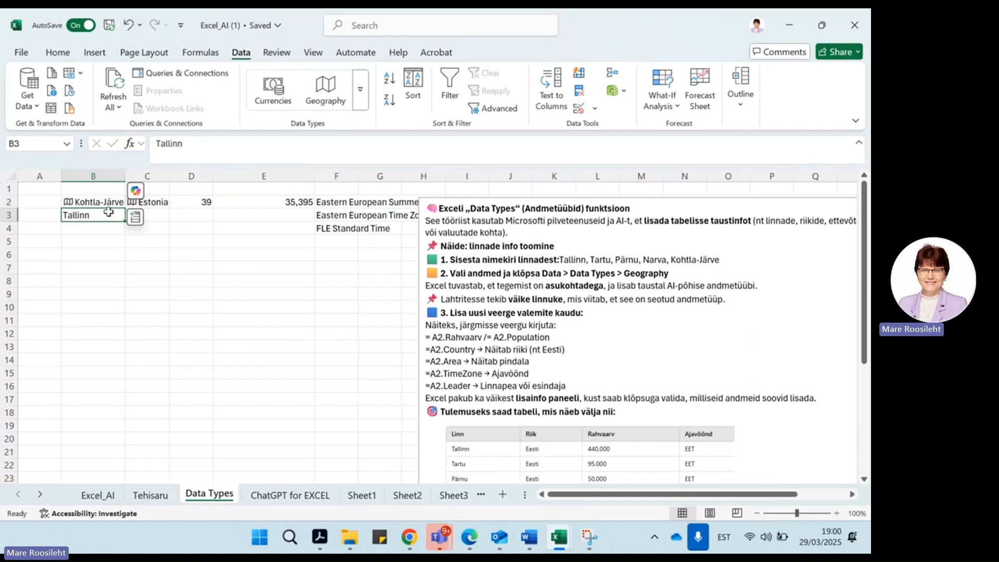
pyautogui.click(326, 93)
# Step: Fill the Kohtla-Järve formulas in C2:F2 down to row 3 for Tallinn, then deselect the range
pyautogui.click(151, 203)
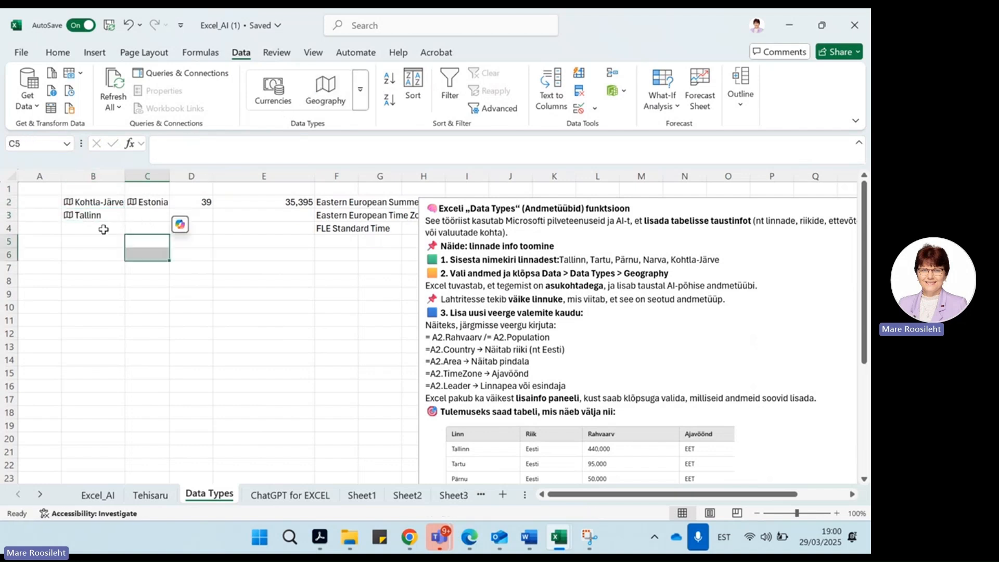
pyautogui.moveTo(153, 201); pyautogui.dragTo(359, 216)
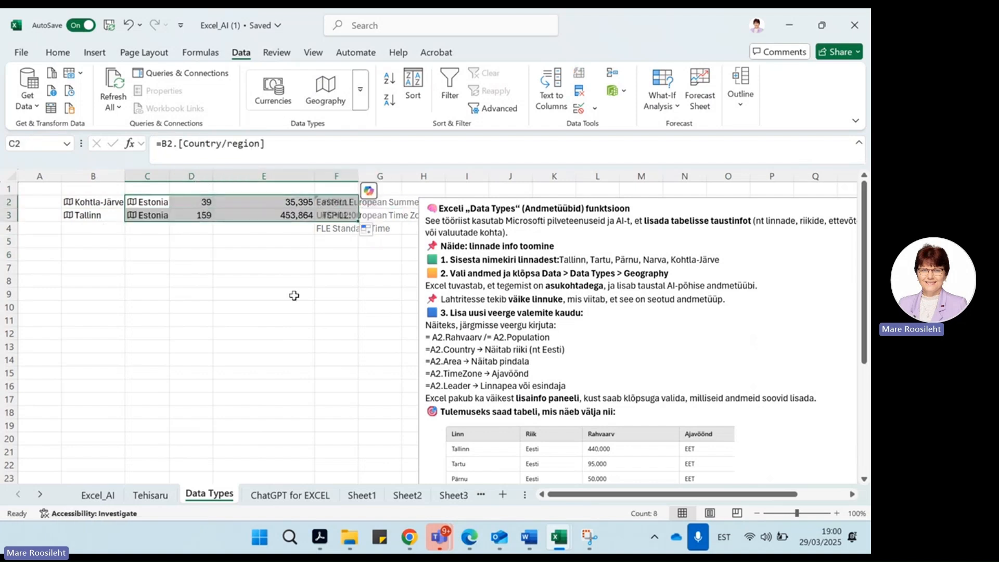
pyautogui.click(191, 280)
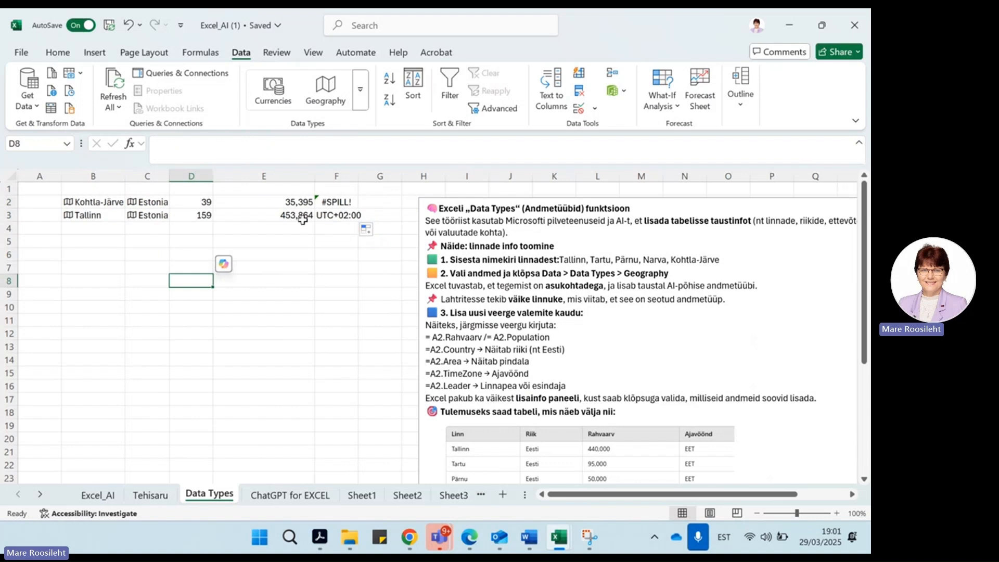
# Step: Inspect the time zone formula in F2, clear the contents of F2:F4 and deselect the range
pyautogui.click(334, 203)
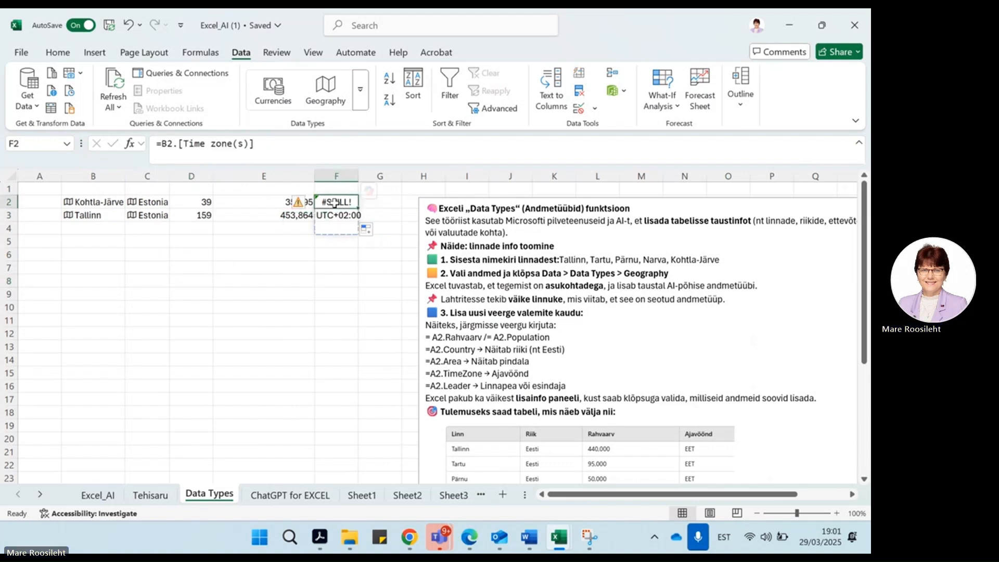
pyautogui.click(278, 141)
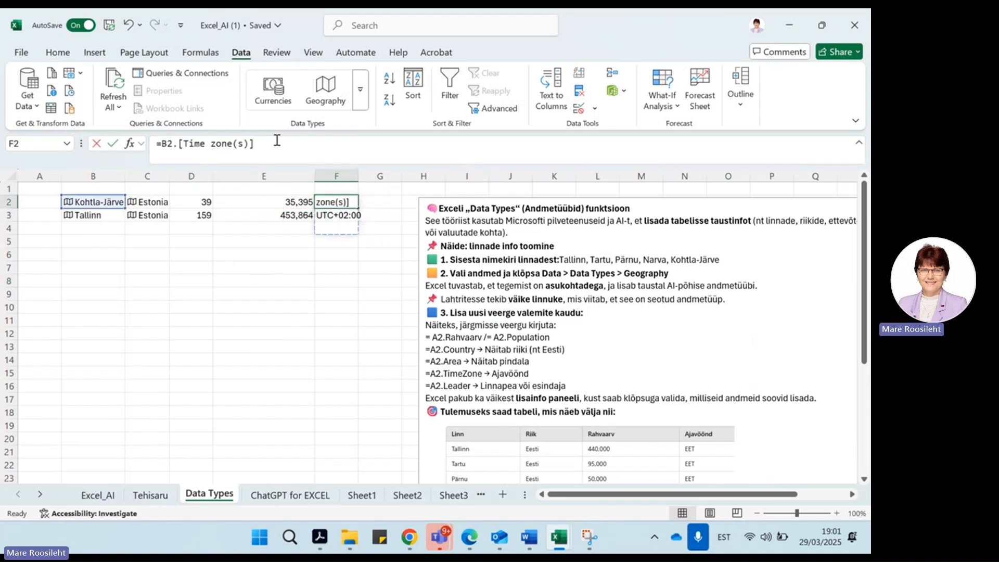
pyautogui.press('Return')
pyautogui.click(322, 201)
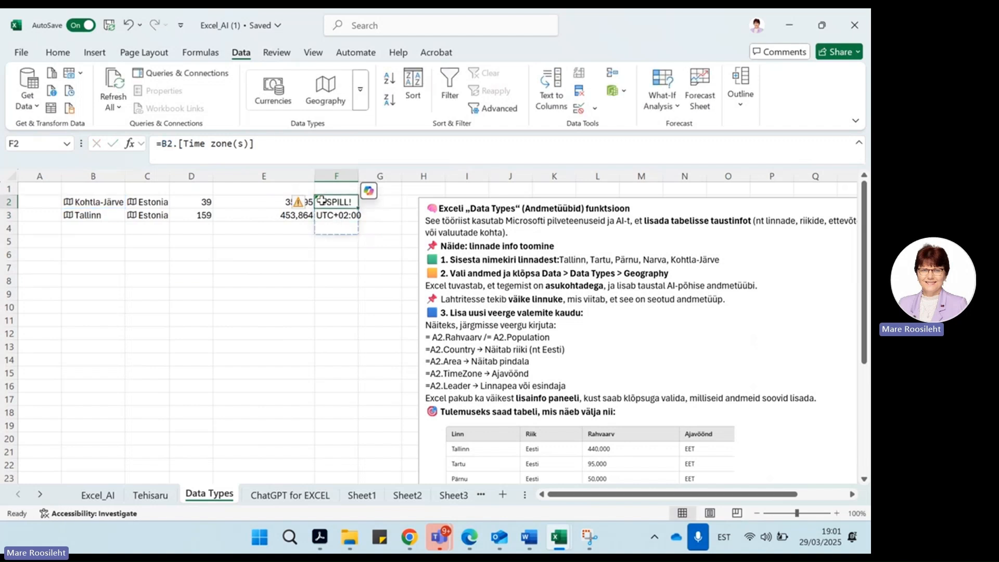
pyautogui.moveTo(324, 198); pyautogui.dragTo(330, 227)
pyautogui.press('Delete')
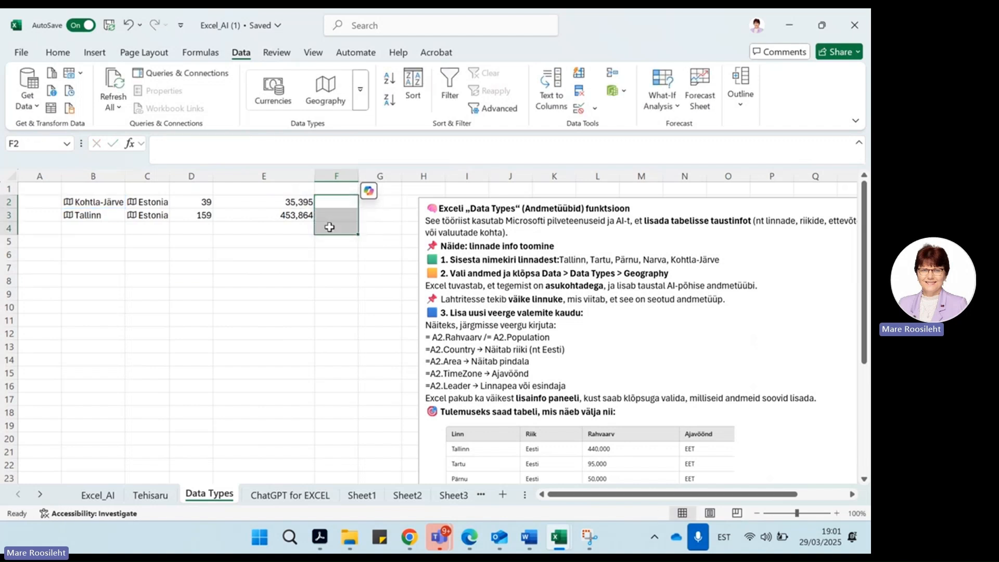
pyautogui.click(327, 292)
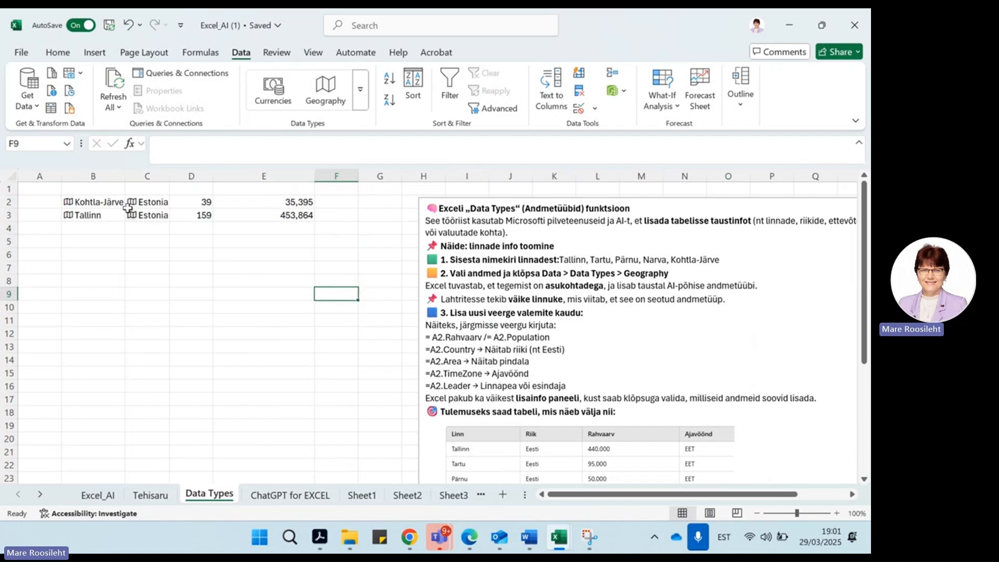
# Step: Enter the cities Tartu, Pärnu and Kuressaare in cells B4:B6 below Tallinn
pyautogui.click(82, 226)
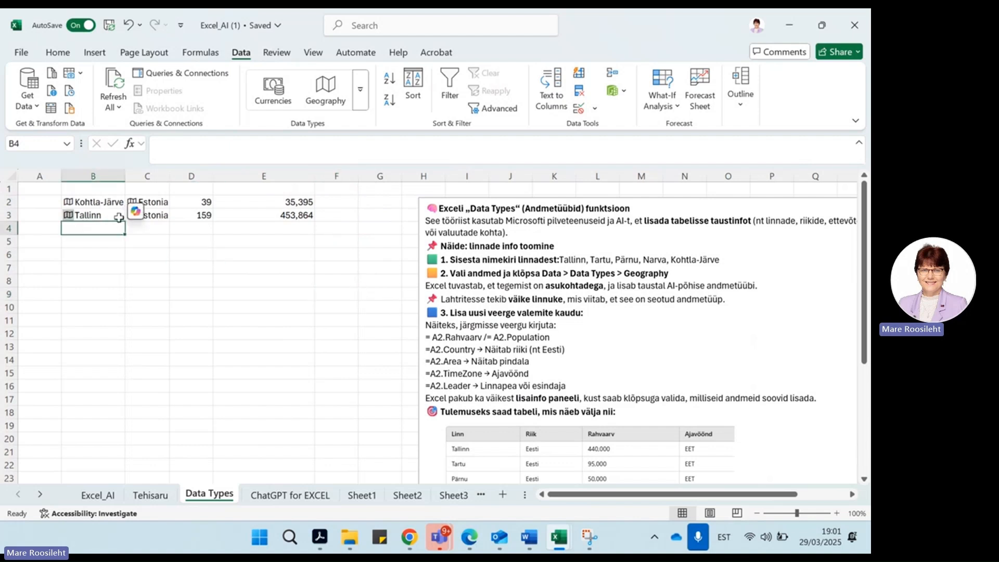
pyautogui.write('Tartu')
pyautogui.press('Return')
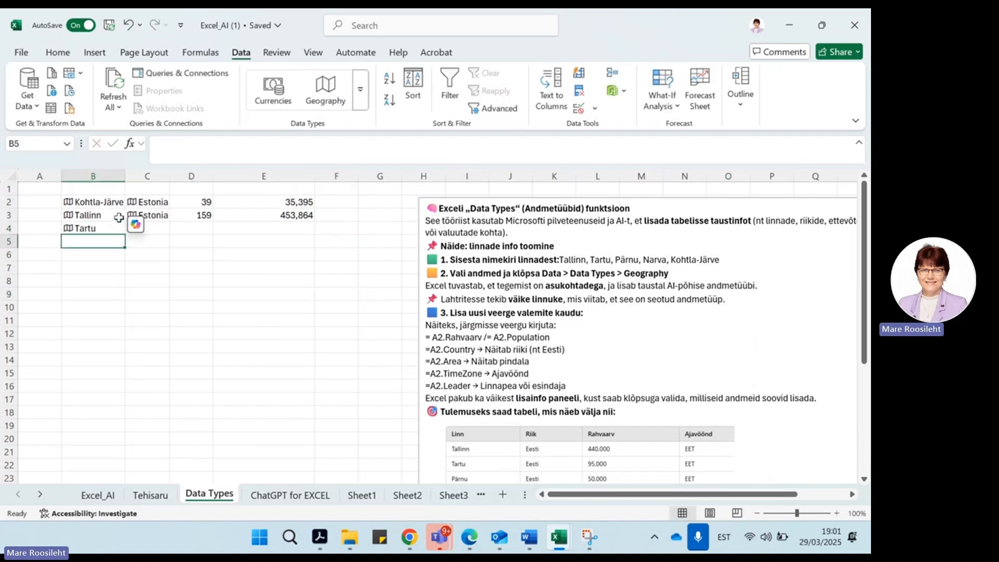
pyautogui.write('Pärnu')
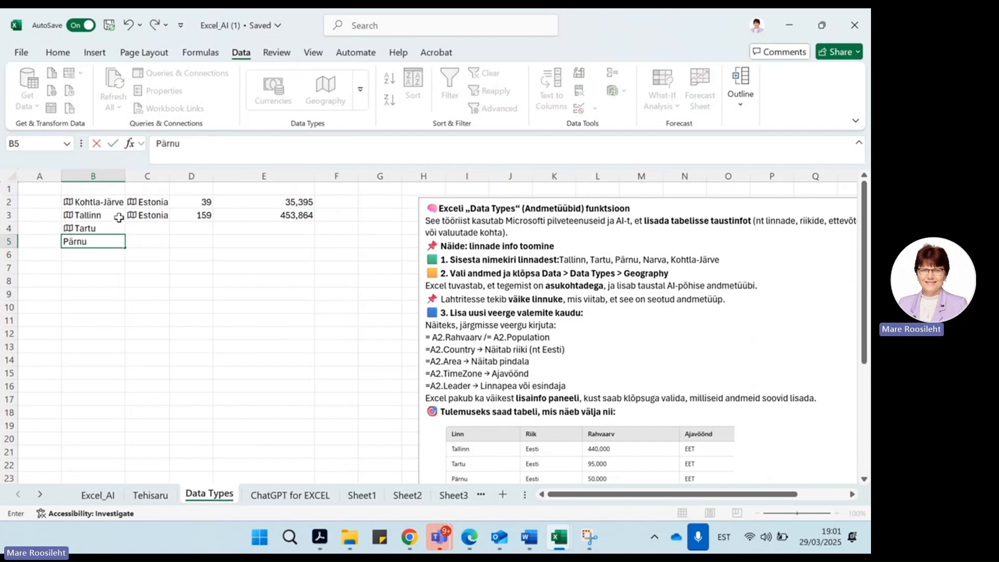
pyautogui.press('Return')
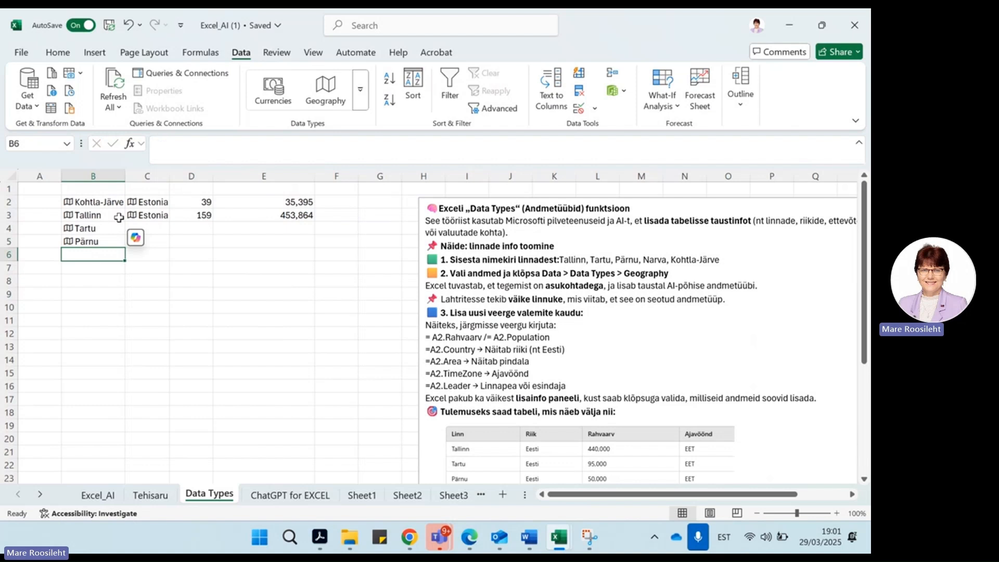
pyautogui.write('Kuressaa')
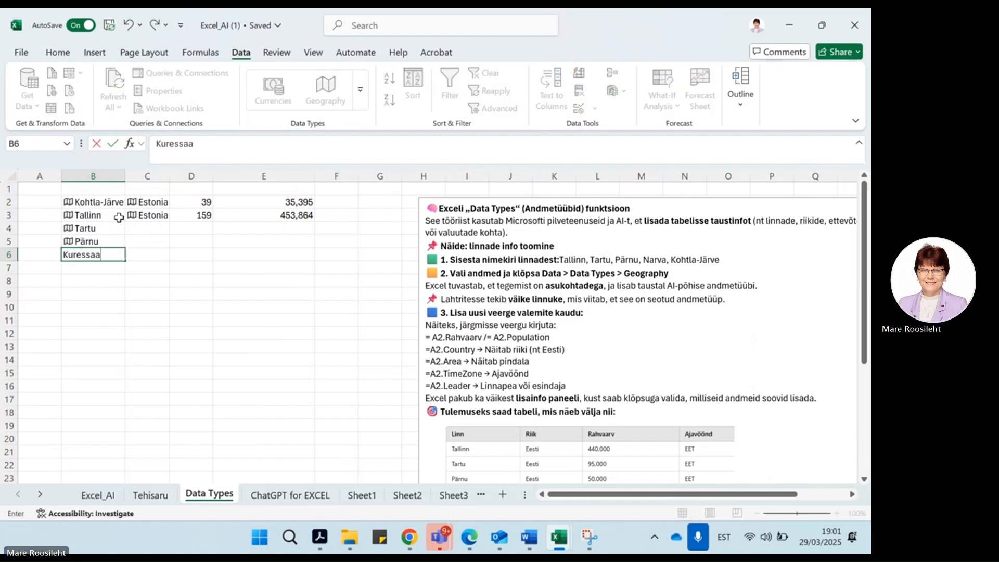
pyautogui.write('re')
pyautogui.press('Return')
# Step: Fill Tallinn's country, area and population formulas in C3:E3 down to row 6, then deselect the range
pyautogui.moveTo(143, 213); pyautogui.dragTo(236, 213)
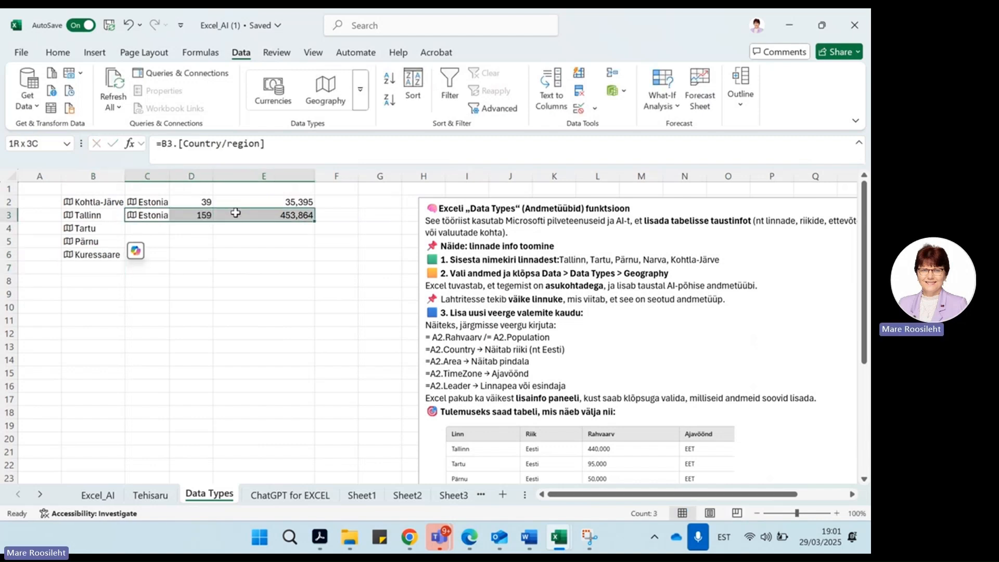
pyautogui.moveTo(314, 221); pyautogui.dragTo(313, 261)
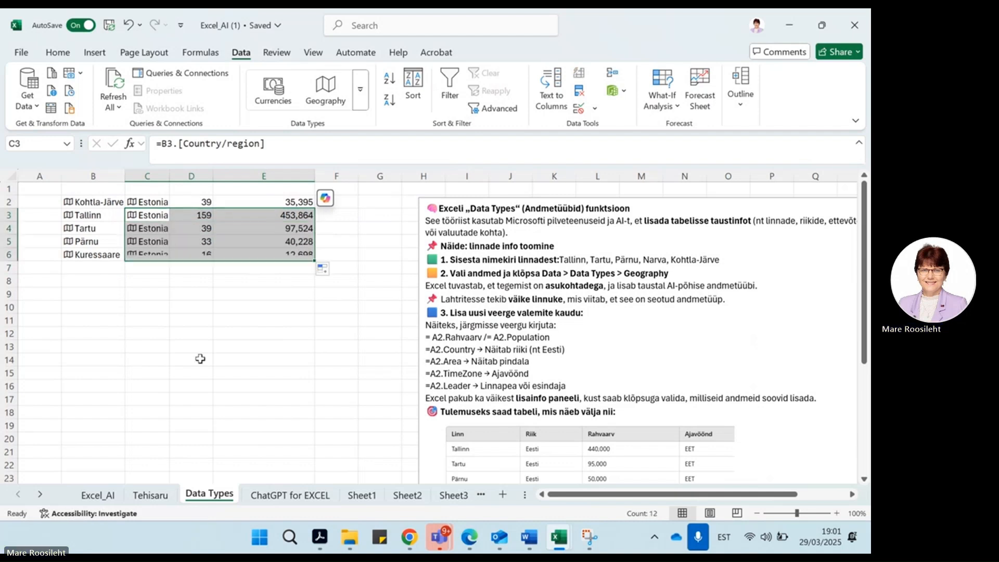
pyautogui.click(166, 347)
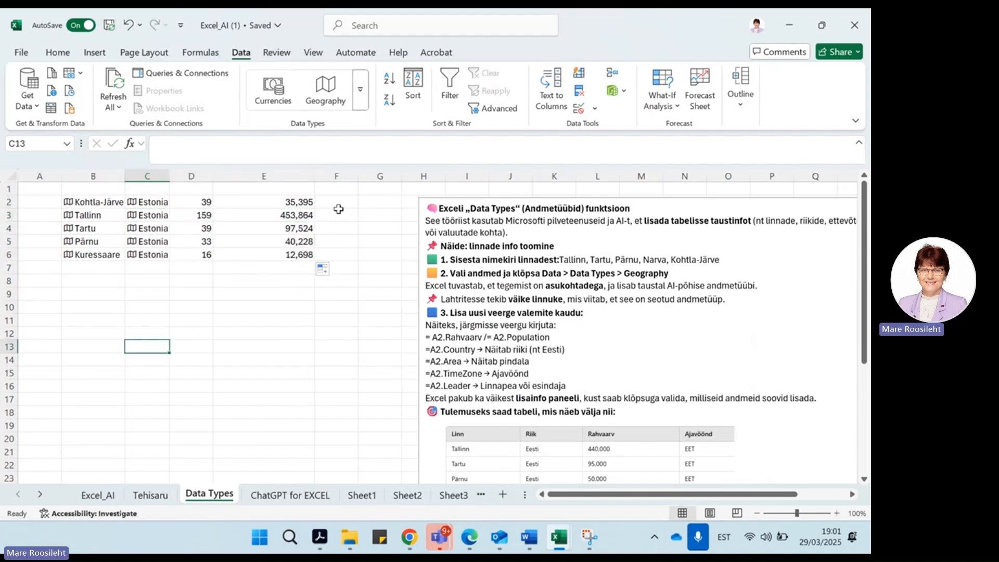
# Step: Enter the foreign cities Riga, Amsterdam and London in cells B7:B9 of the city list
pyautogui.click(70, 268)
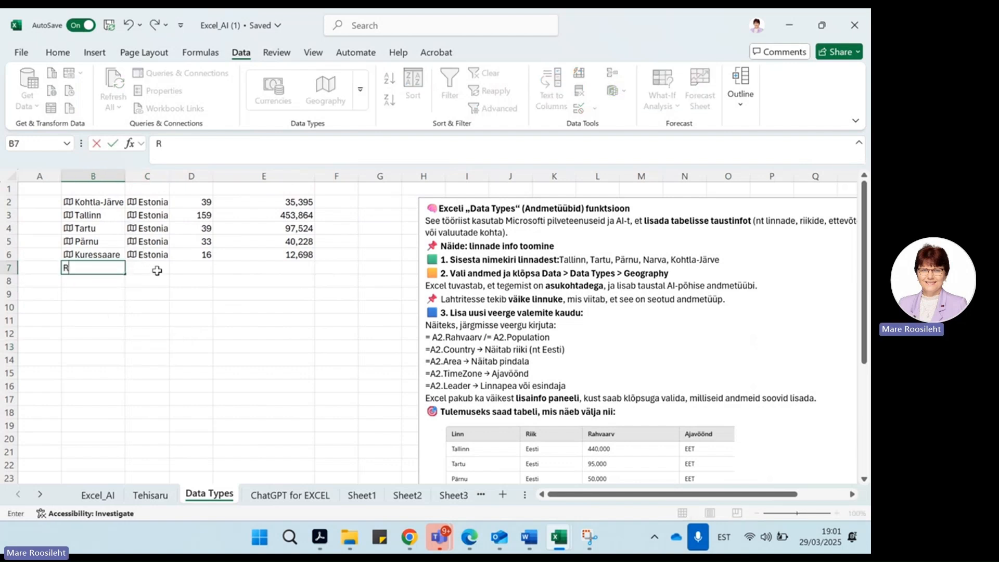
pyautogui.write('Riga')
pyautogui.press('Return')
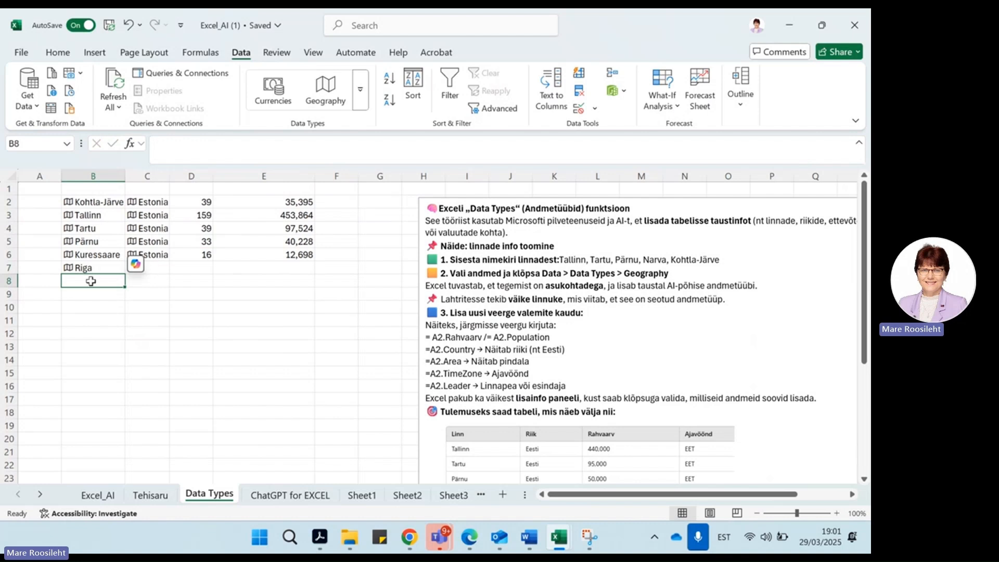
pyautogui.write('Amst')
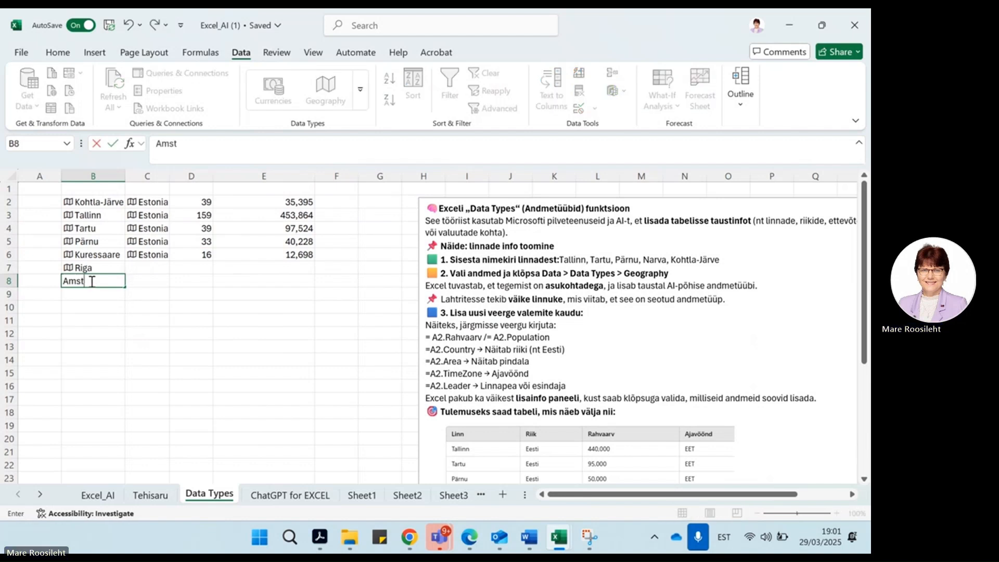
pyautogui.write('erdam')
pyautogui.press('Return')
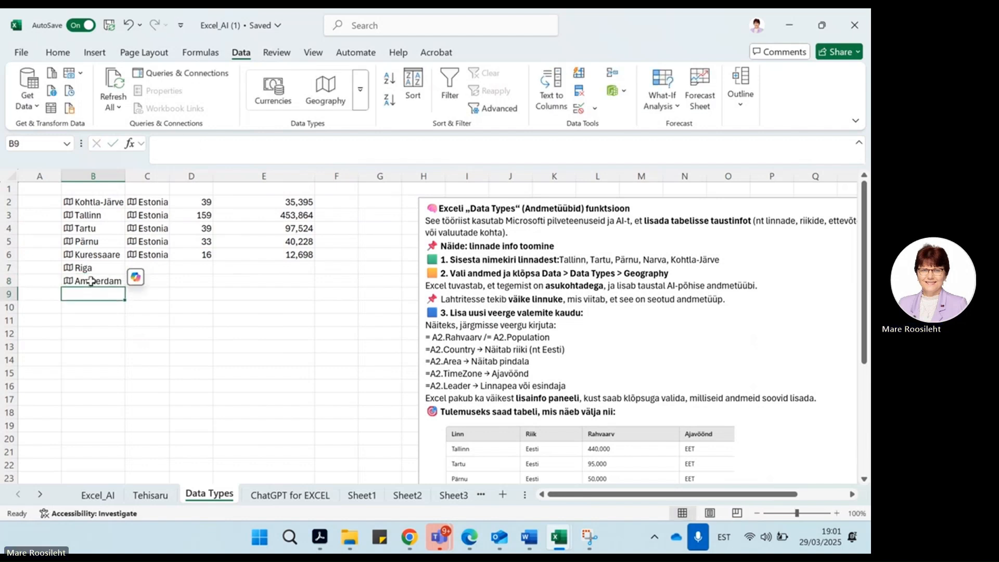
pyautogui.write('Lond')
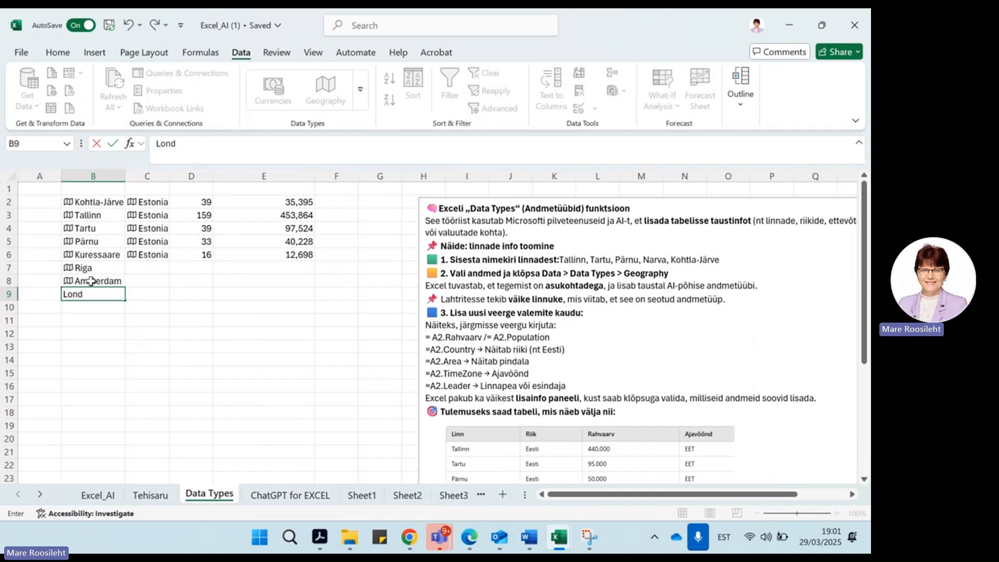
pyautogui.write('on')
pyautogui.press('Return')
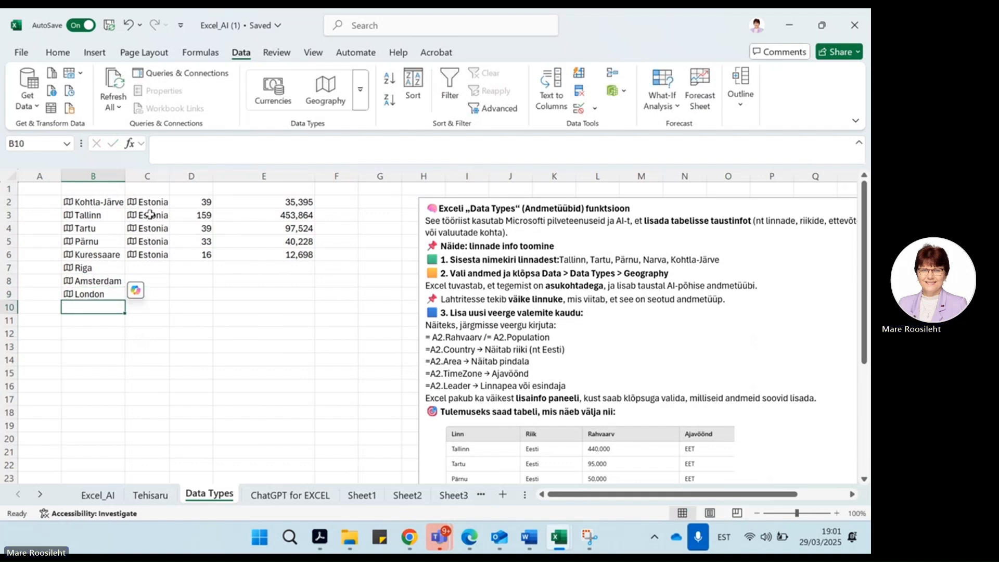
# Step: Fill the Kuressaare formulas in C6:E6 down to row 9 and auto-fit the width of column C
pyautogui.click(144, 254)
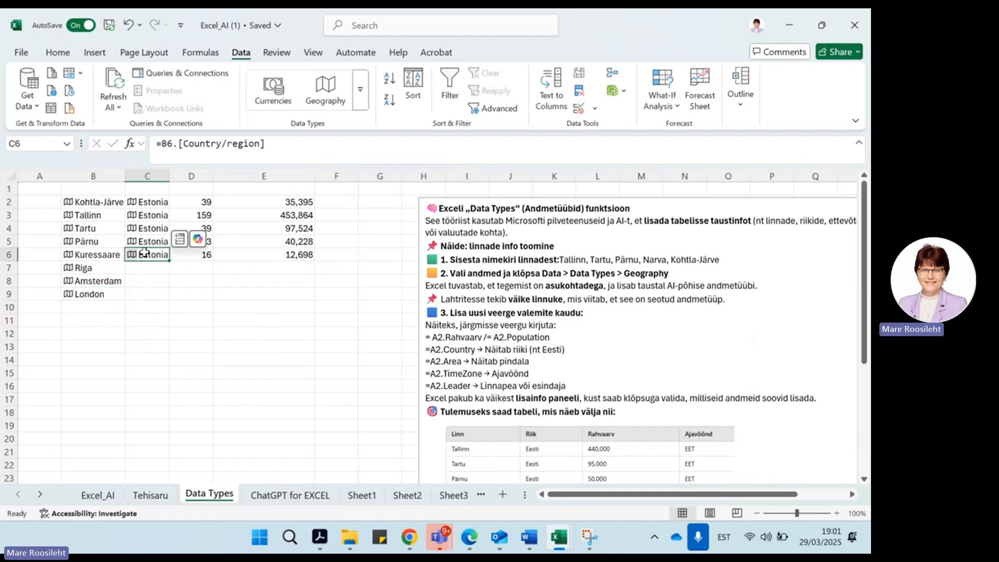
pyautogui.moveTo(145, 254); pyautogui.dragTo(307, 302)
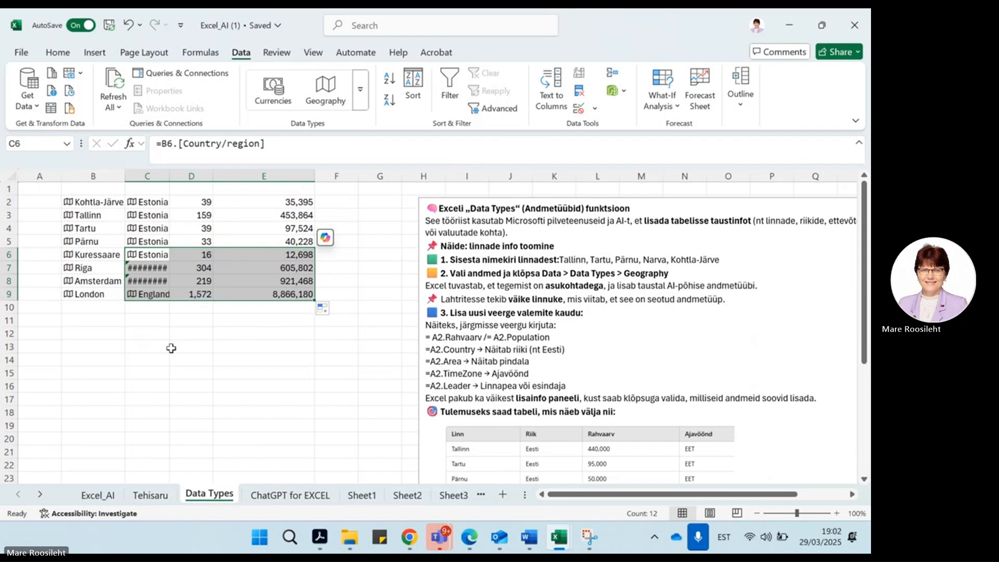
pyautogui.click(141, 348)
pyautogui.doubleClick(170, 176)
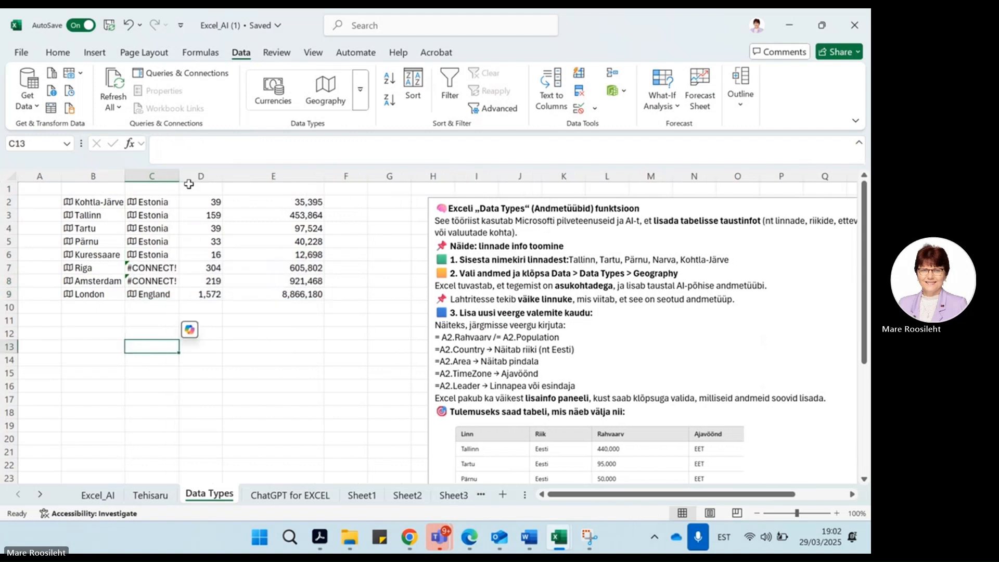
# Step: Examine the country formulas for Riga in C7 and Amsterdam in C8, and check the error options for C7
pyautogui.click(148, 267)
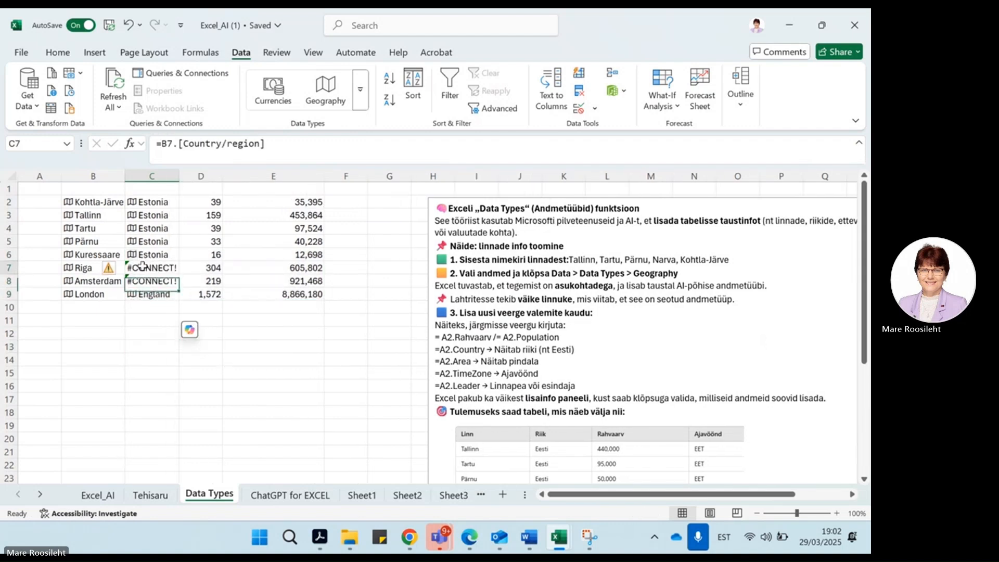
pyautogui.click(228, 143)
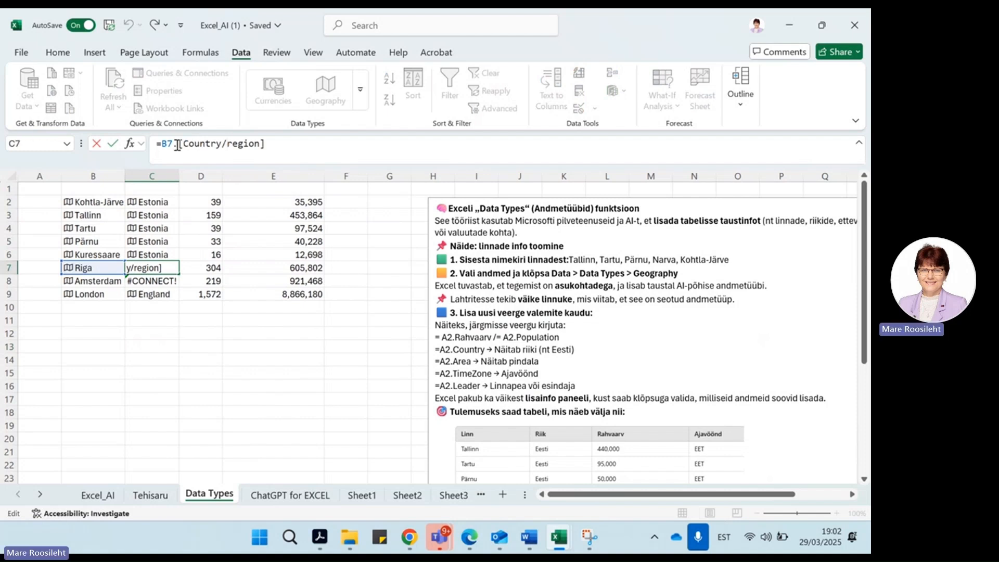
pyautogui.click(180, 144)
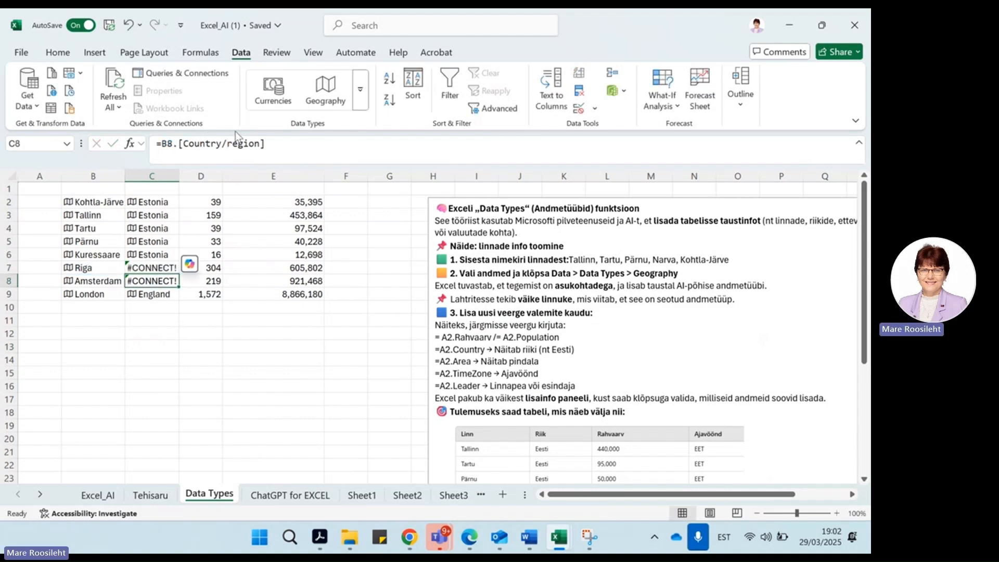
pyautogui.click(206, 143)
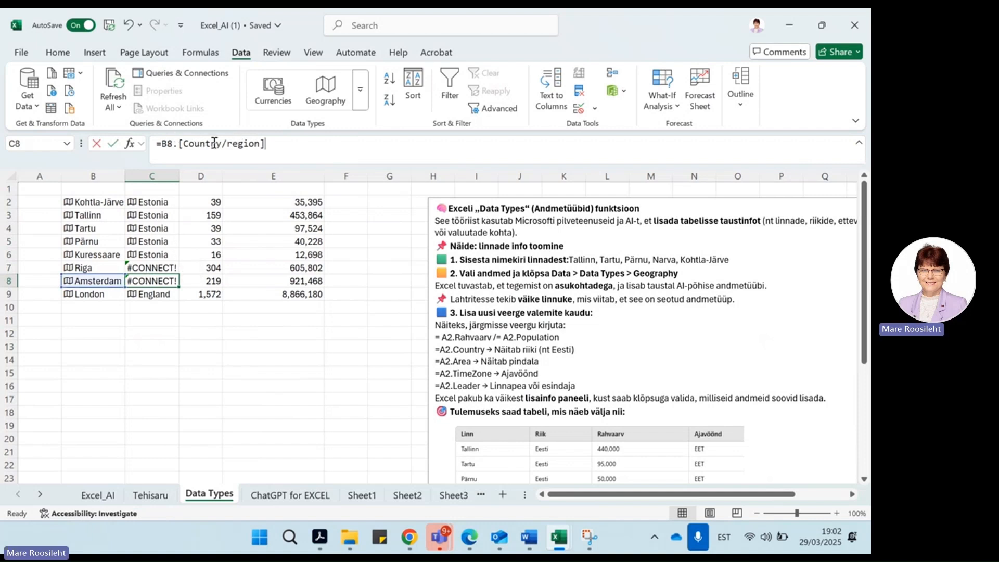
pyautogui.press('Return')
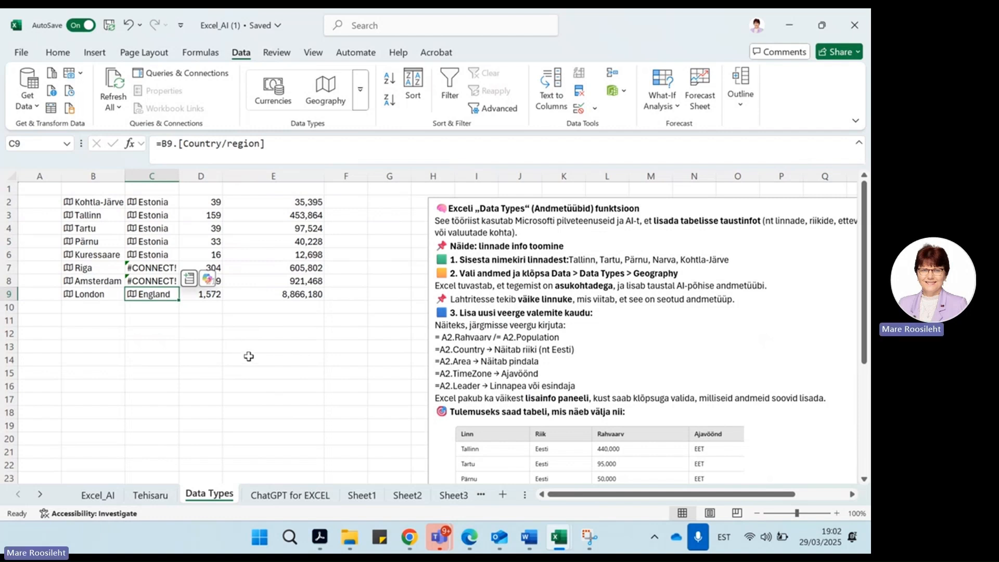
pyautogui.click(152, 268)
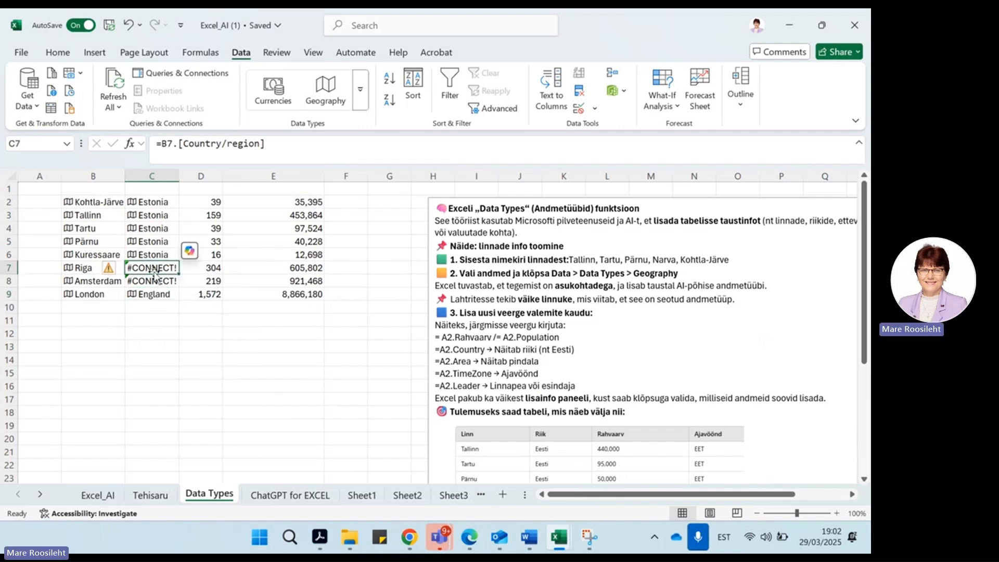
pyautogui.click(115, 268)
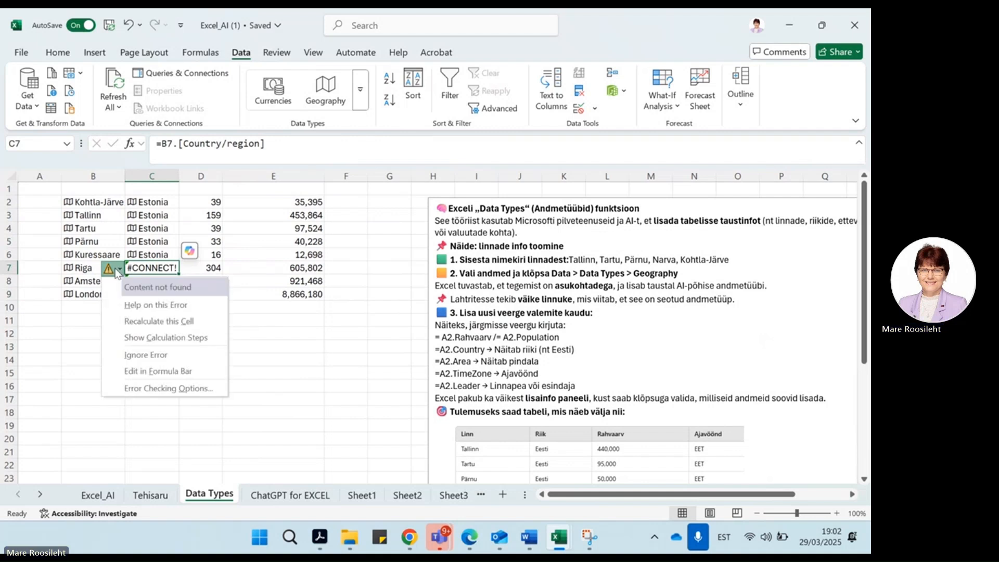
pyautogui.click(63, 339)
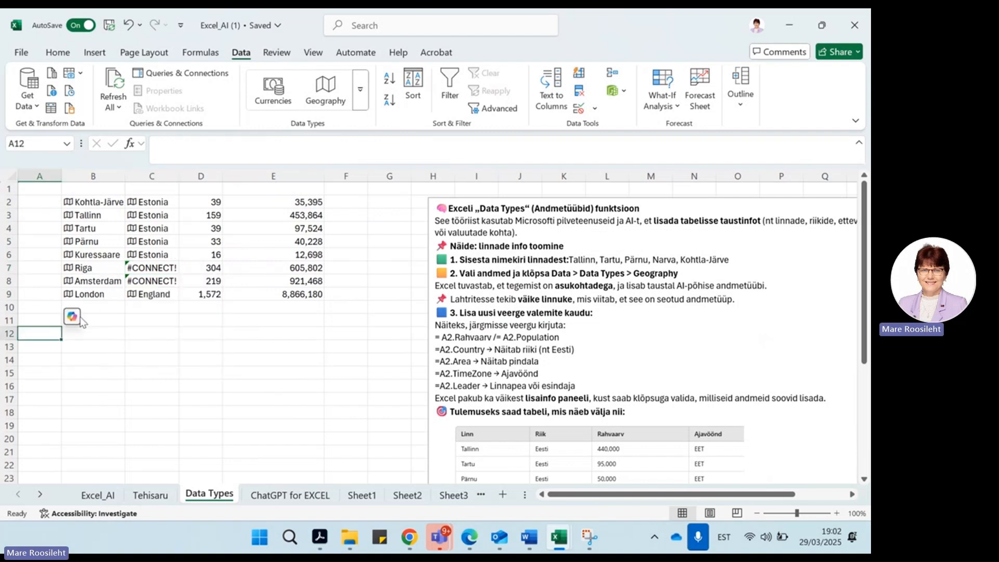
pyautogui.click(84, 319)
pyautogui.click(83, 333)
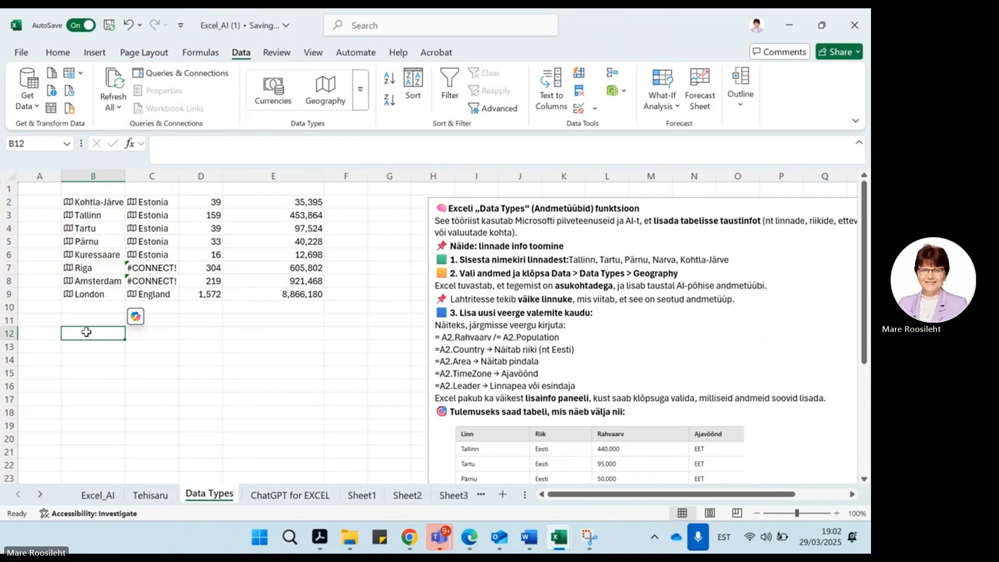
# Step: Read through the notes beside the city table about the other data types Excel supports, ending at cell B10
pyautogui.scroll(-1, 86, 332)
pyautogui.scroll(-2, 86, 331)
pyautogui.scroll(-2, 87, 331)
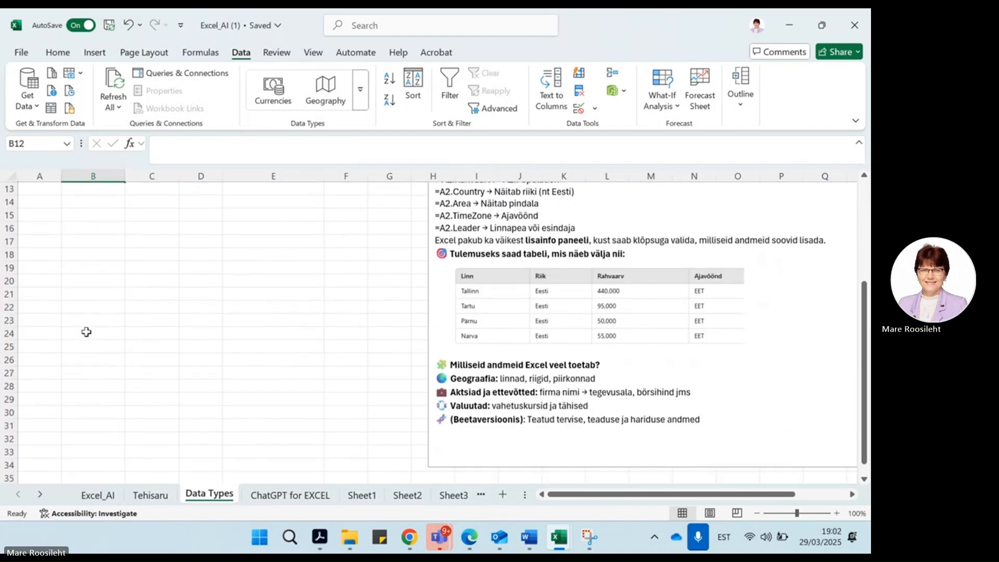
pyautogui.scroll(2, 86, 331)
pyautogui.scroll(-1, 86, 332)
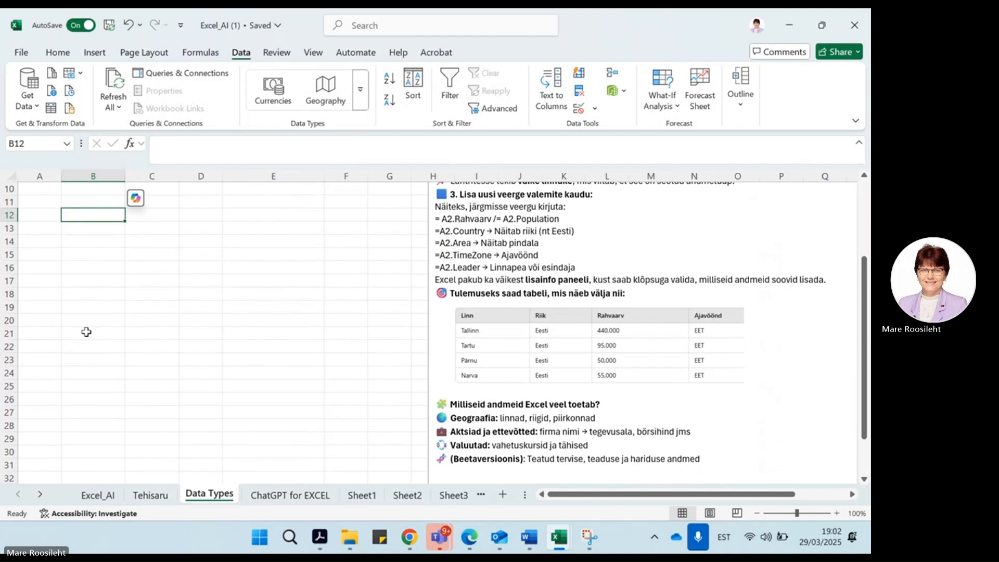
pyautogui.scroll(3, 87, 331)
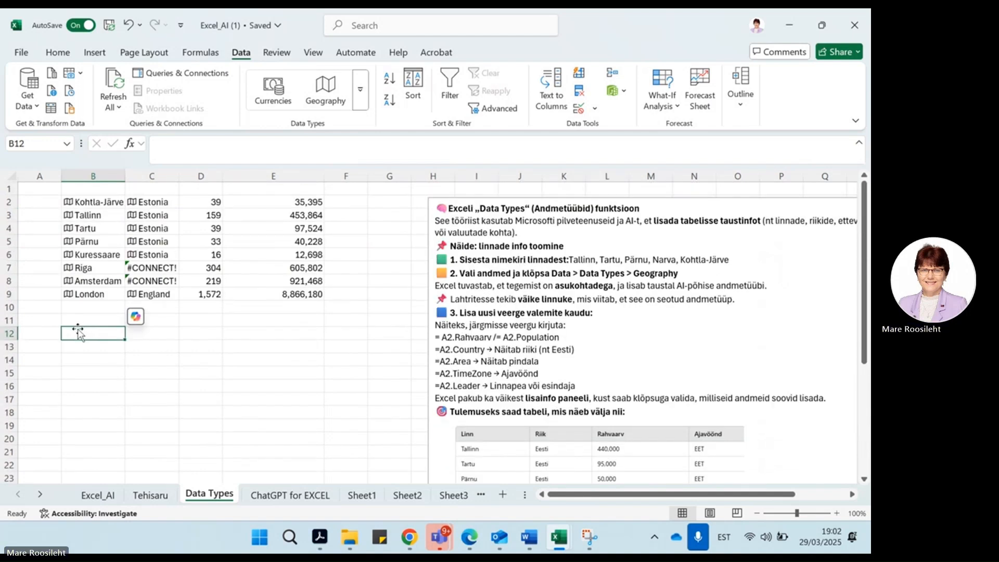
pyautogui.click(76, 306)
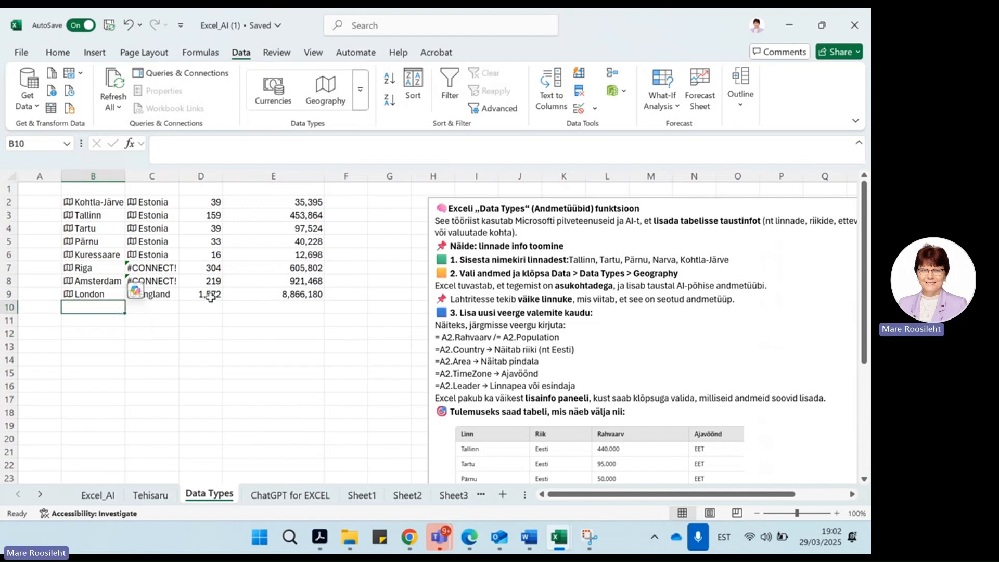
# Step: Enter Iisaku in cell B10 and fill London's country, area and population formulas down to row 10
pyautogui.write('Iisaku')
pyautogui.press('Return')
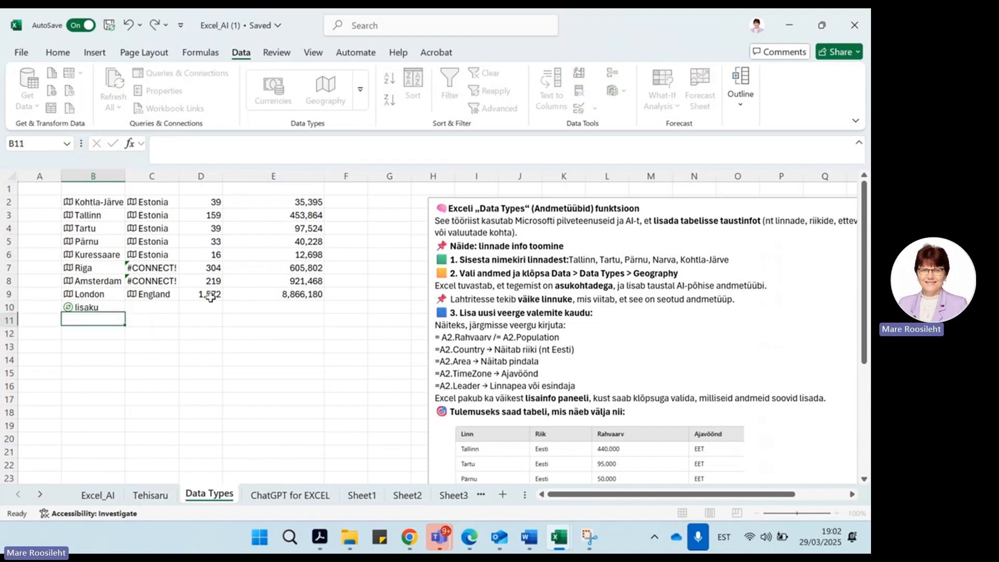
pyautogui.moveTo(151, 295); pyautogui.dragTo(319, 312)
pyautogui.click(217, 358)
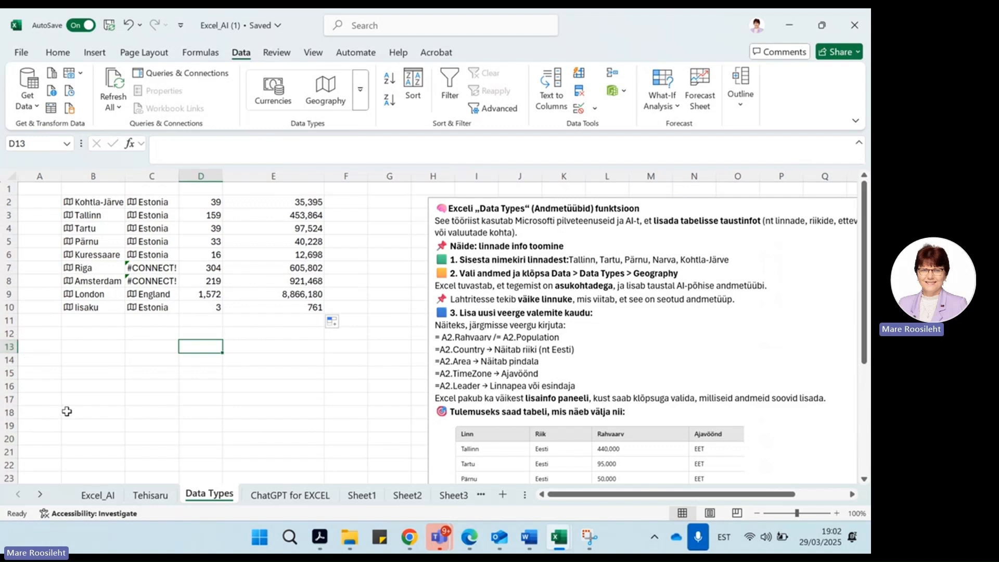
# Step: View the full gallery of available data types
pyautogui.click(360, 91)
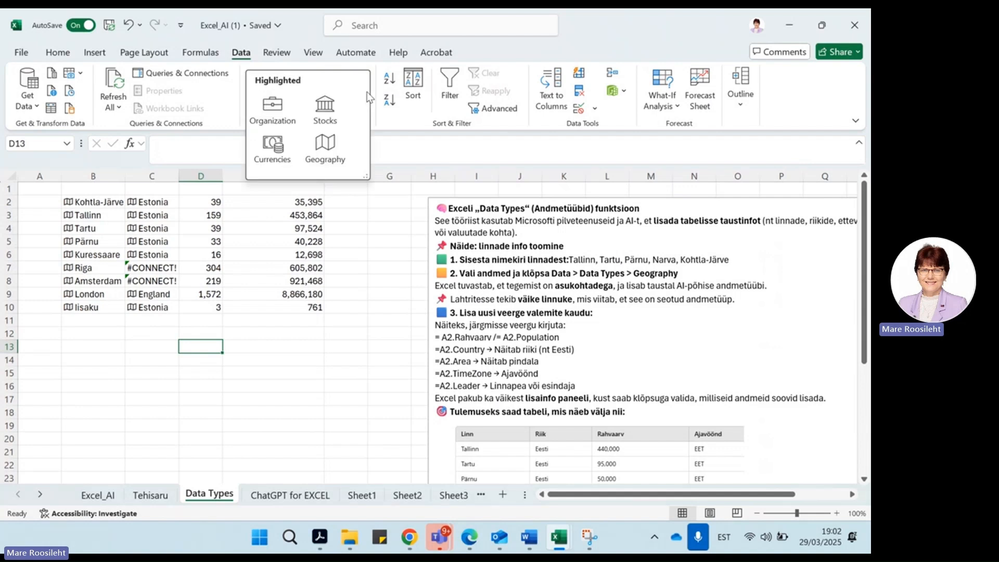
pyautogui.click(40, 380)
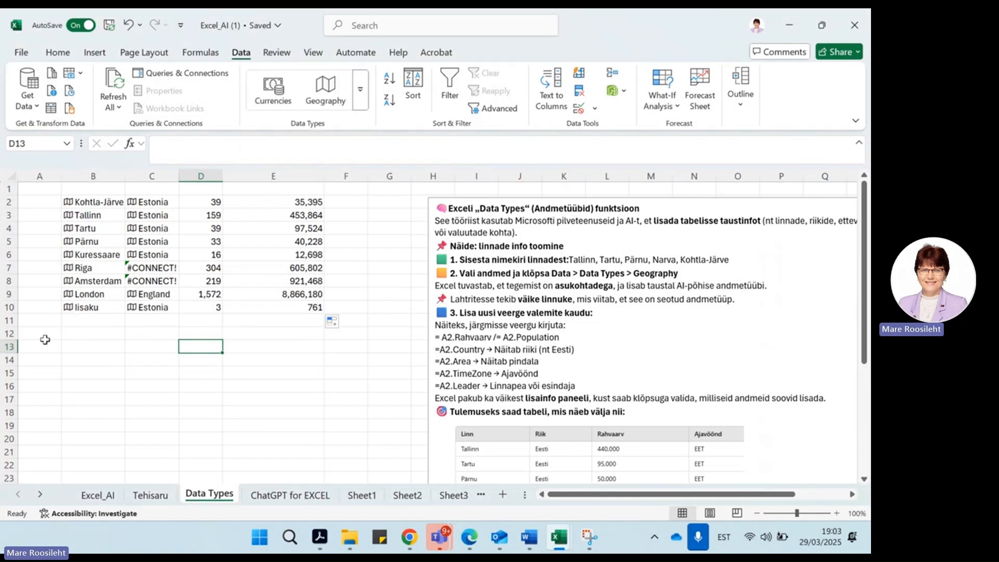
# Step: Go to the ChatGPT for EXCEL sheet and check the ribbon display options
pyautogui.click(270, 496)
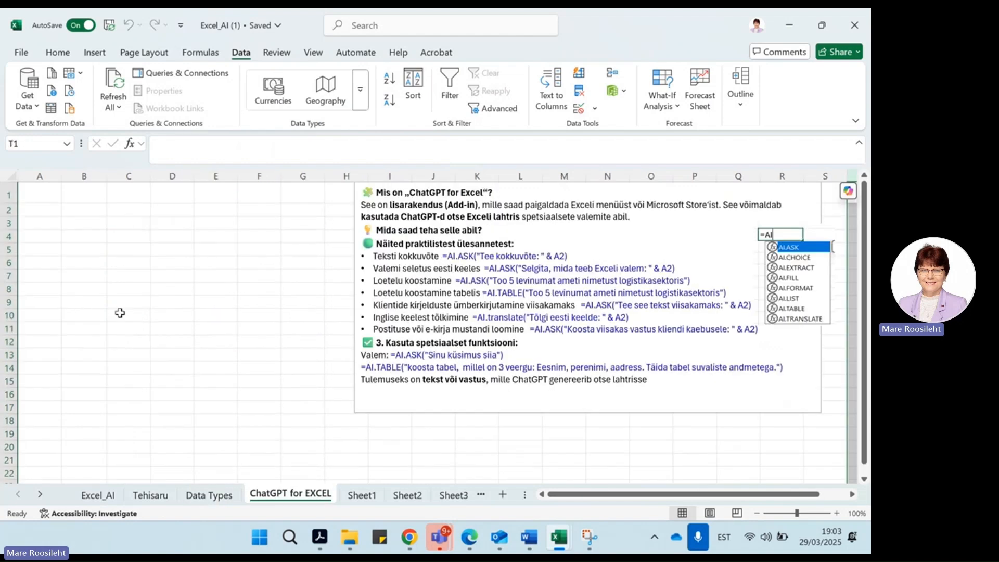
pyautogui.click(855, 120)
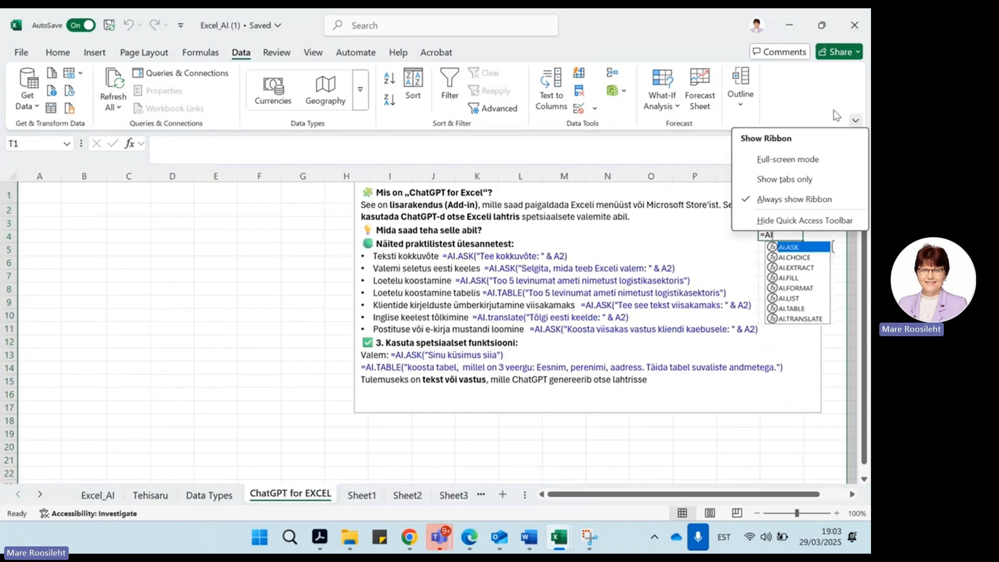
pyautogui.click(806, 106)
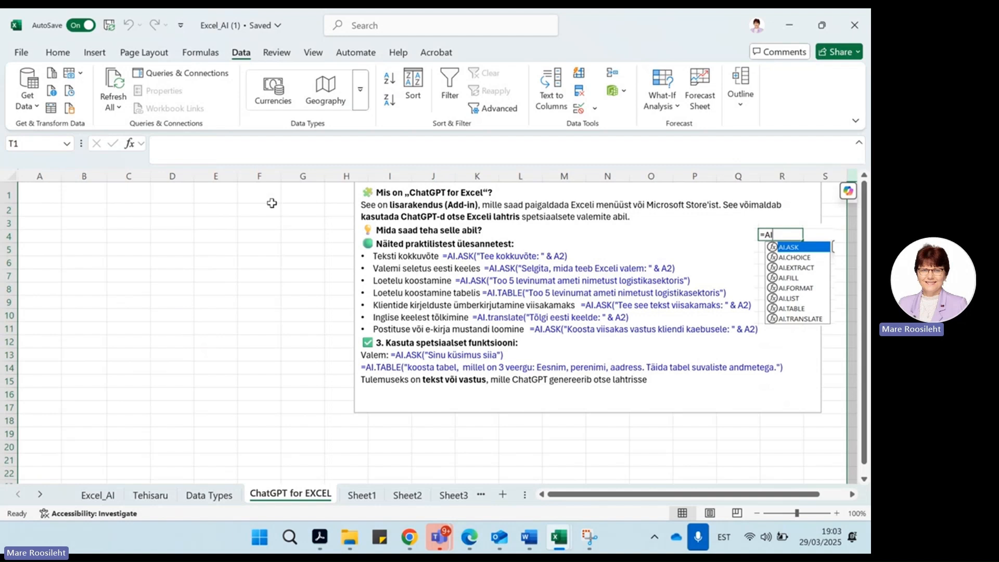
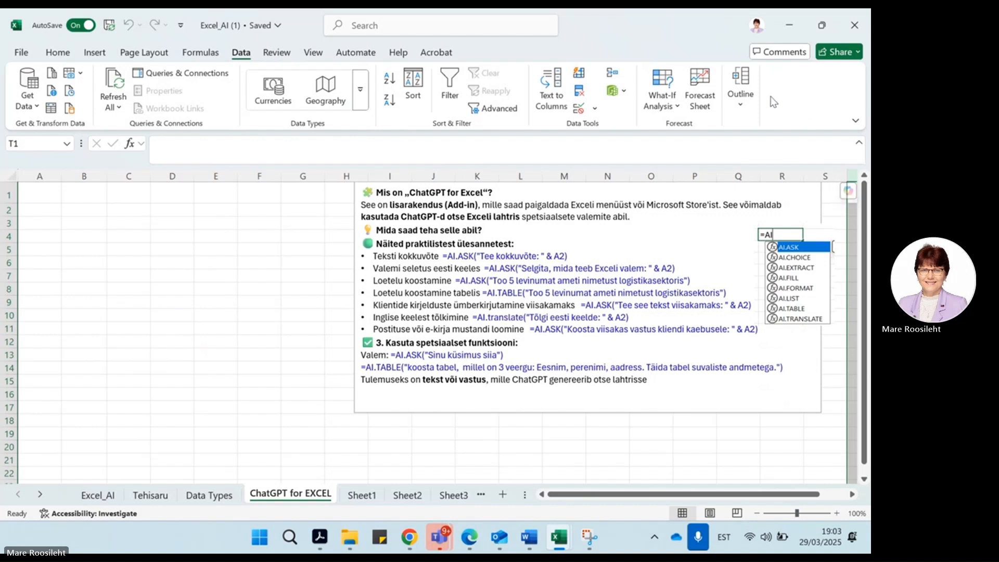
pyautogui.click(740, 106)
pyautogui.click(740, 106)
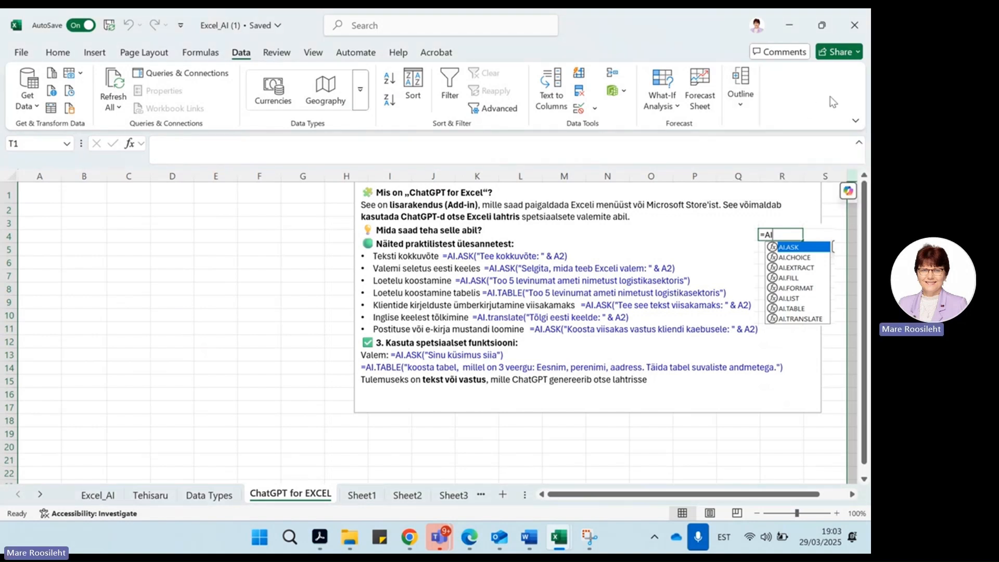
pyautogui.click(856, 121)
pyautogui.click(855, 121)
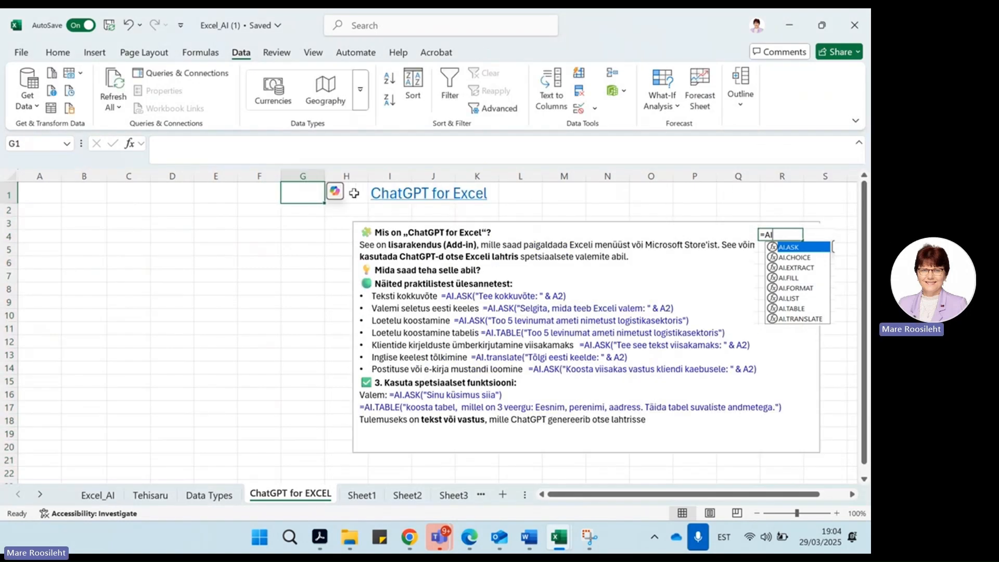
# Step: Follow the ChatGPT for Excel link to its Office Store page, open the add-in in Excel and view its launch instructions
pyautogui.click(424, 195)
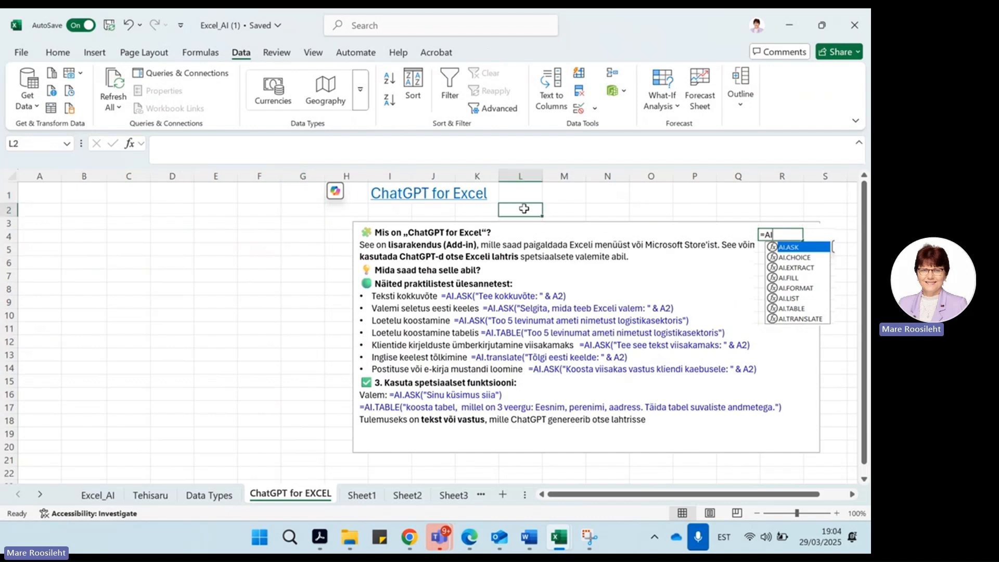
pyautogui.click(419, 190)
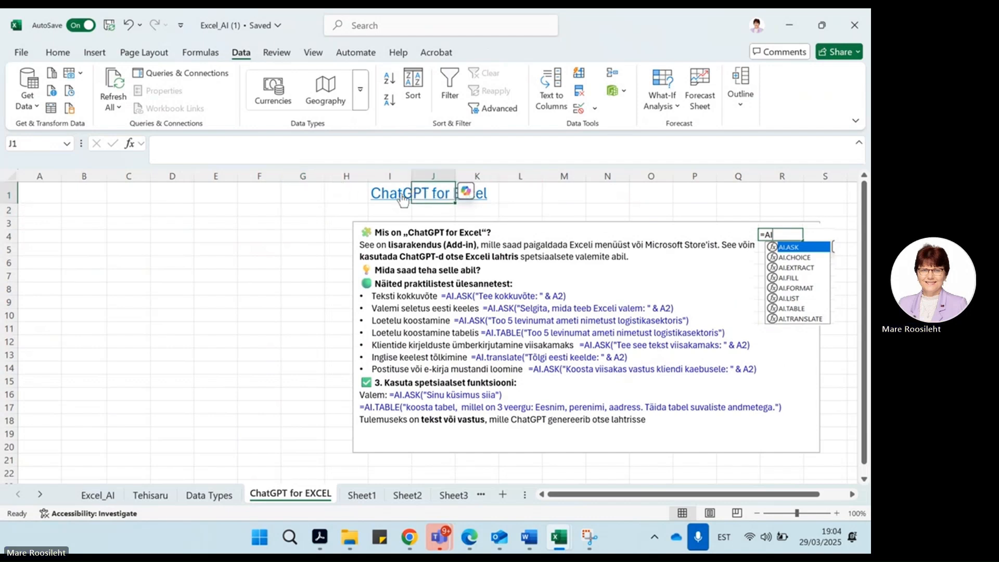
pyautogui.click(401, 195)
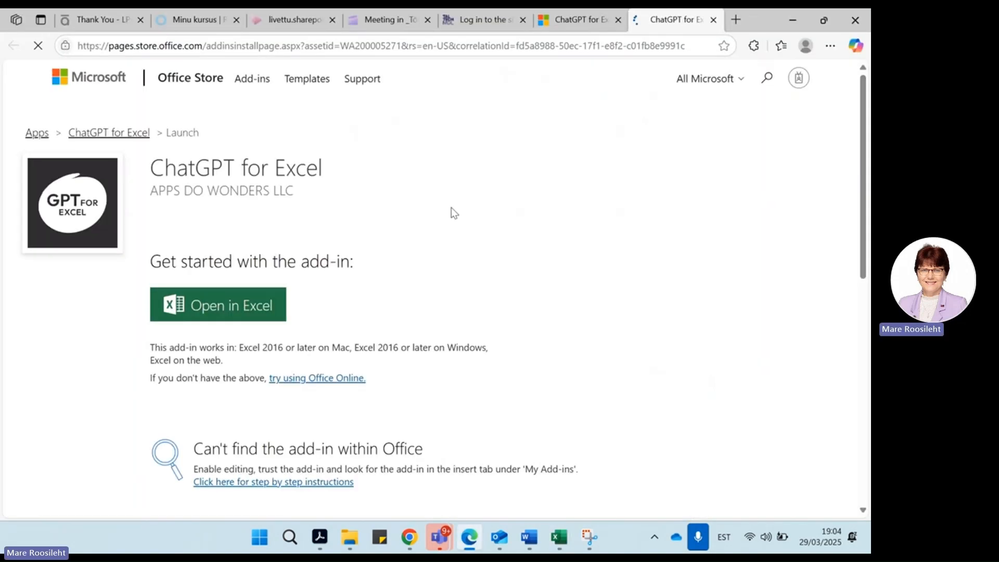
pyautogui.scroll(-3, 508, 281)
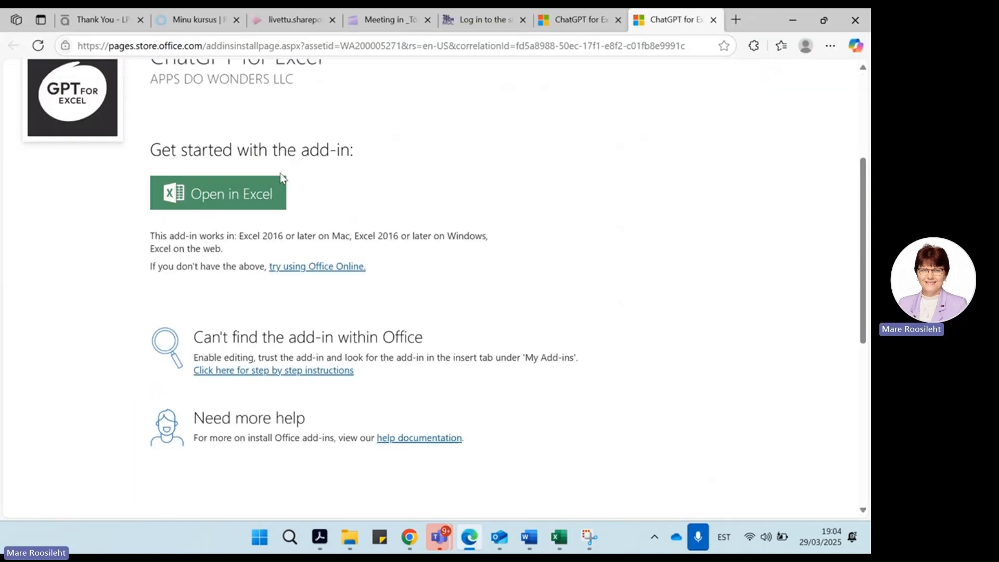
pyautogui.scroll(3, 309, 188)
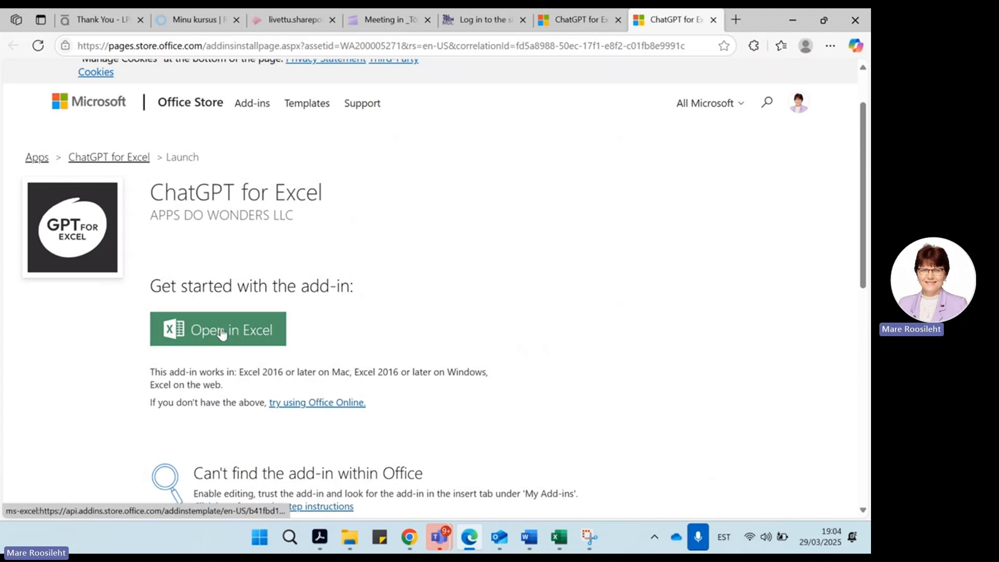
pyautogui.click(222, 332)
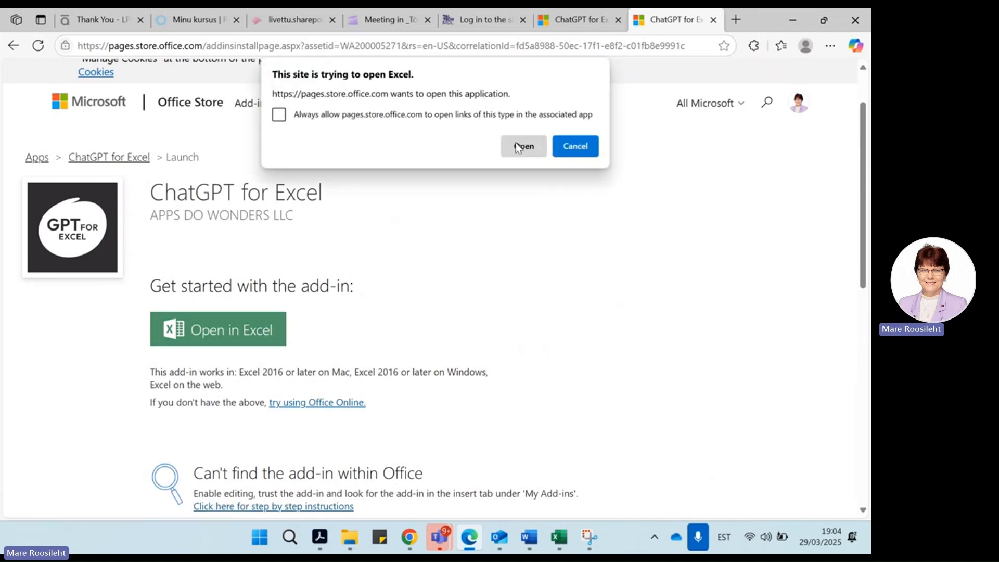
pyautogui.click(521, 145)
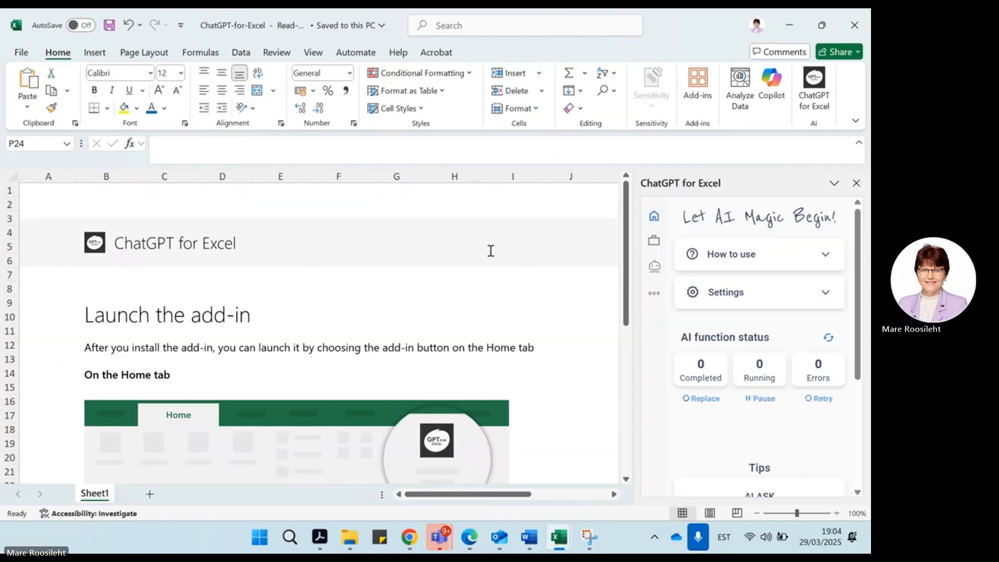
pyautogui.scroll(-4, 491, 250)
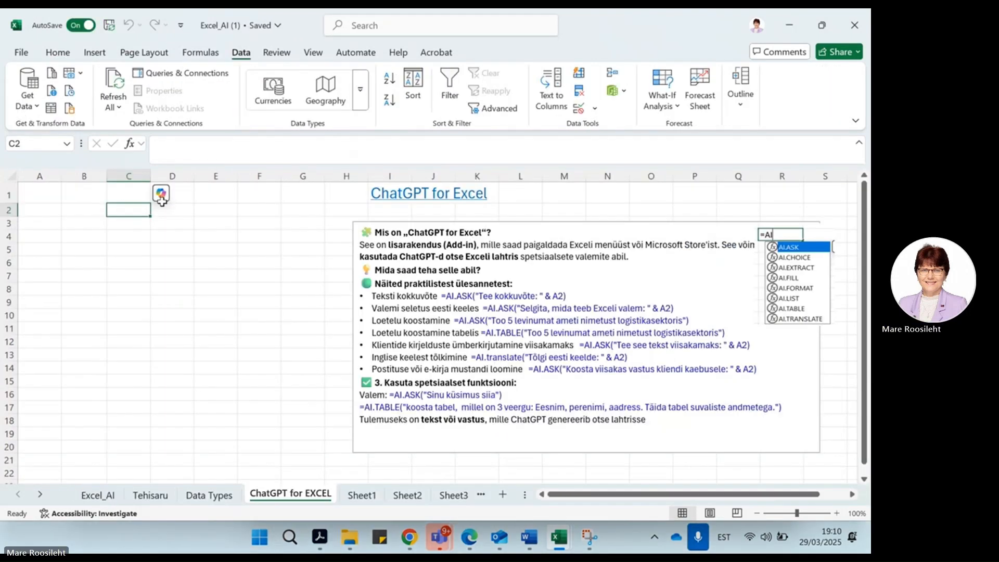
# Step: Enter the formula =AI.ASK("Kuva avatud dokumendi nimi") in cell C2 of the ChatGPT for EXCEL sheet
pyautogui.write('=a')
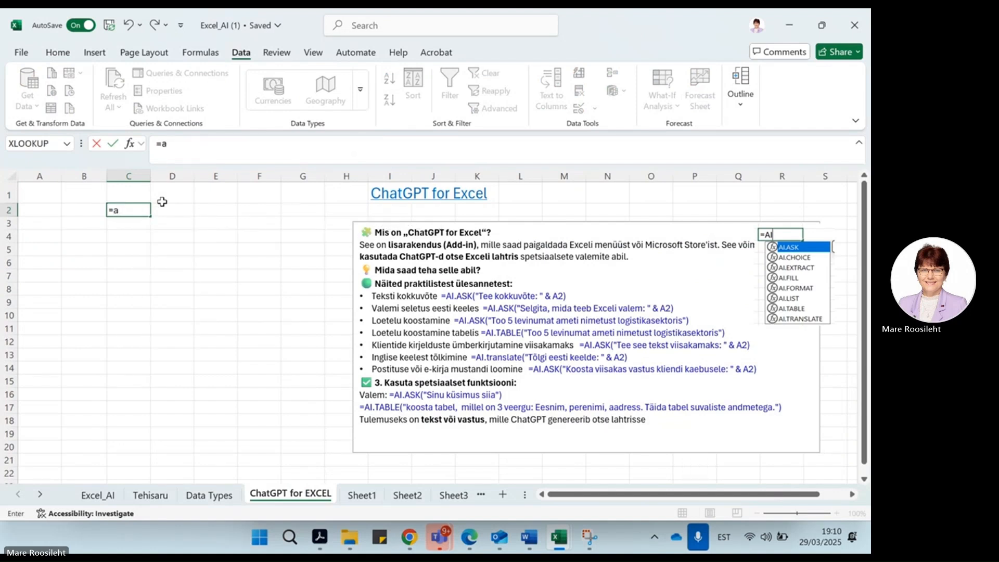
pyautogui.write('oi')
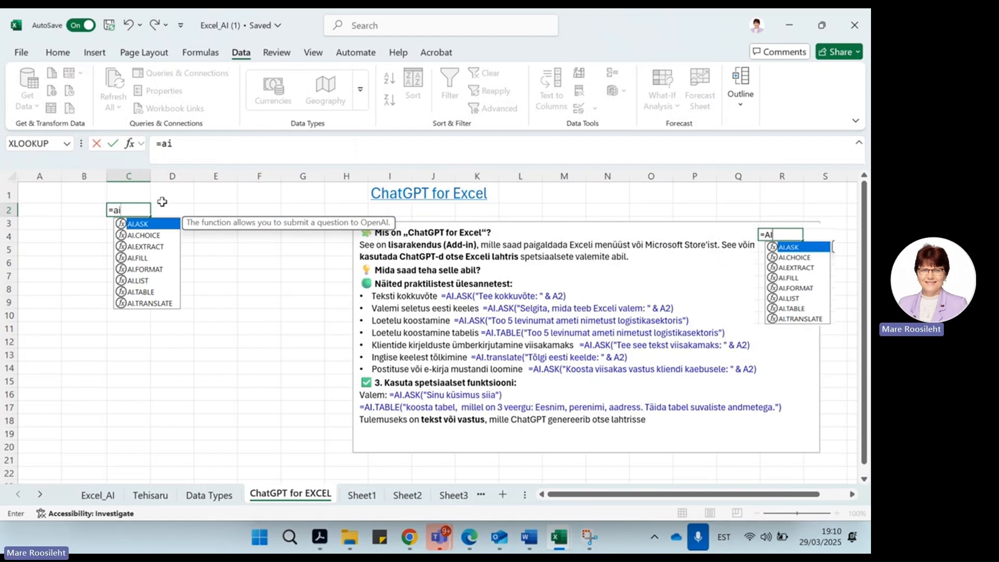
pyautogui.doubleClick(137, 224)
pyautogui.click(216, 148)
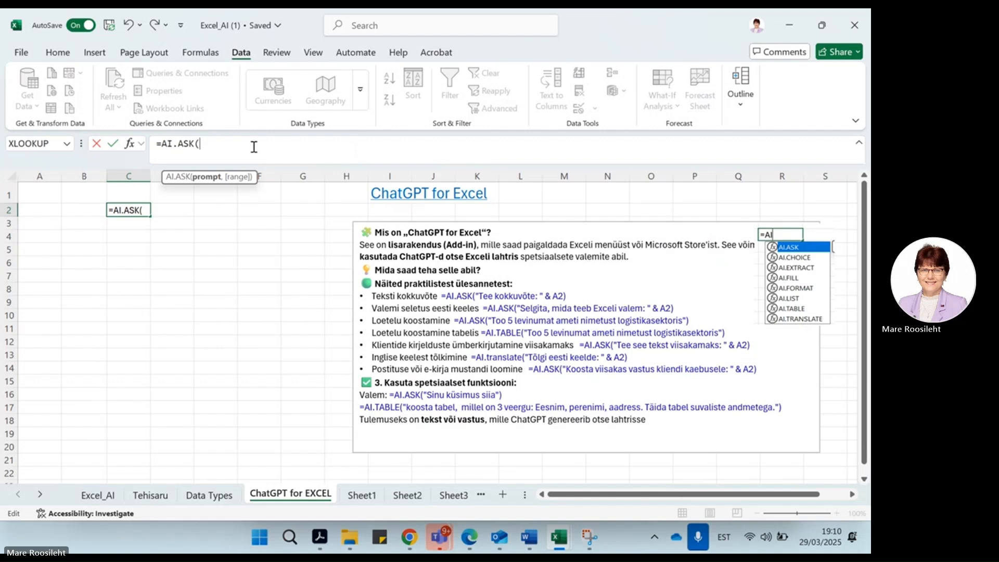
pyautogui.write('va a')
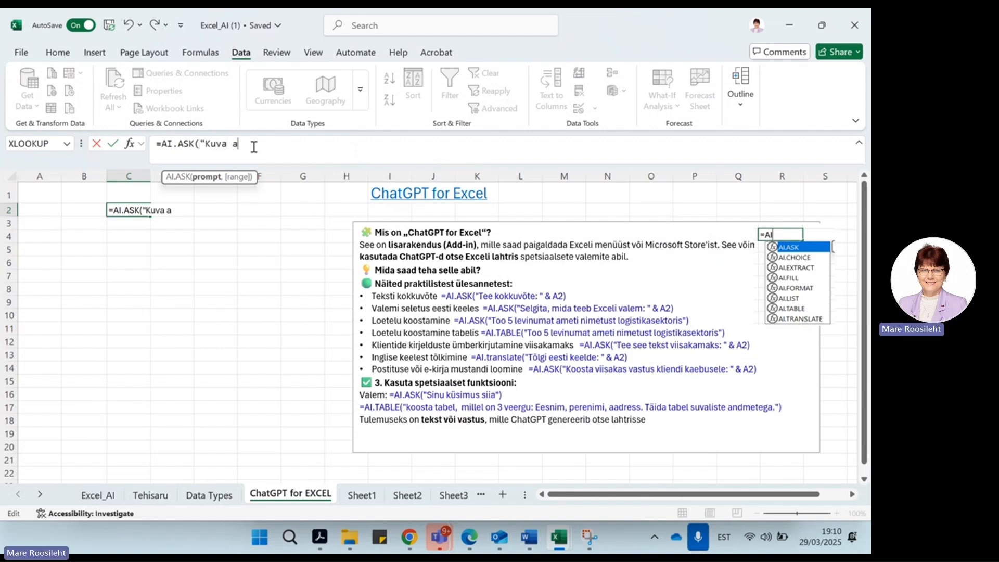
pyautogui.write('vatud d')
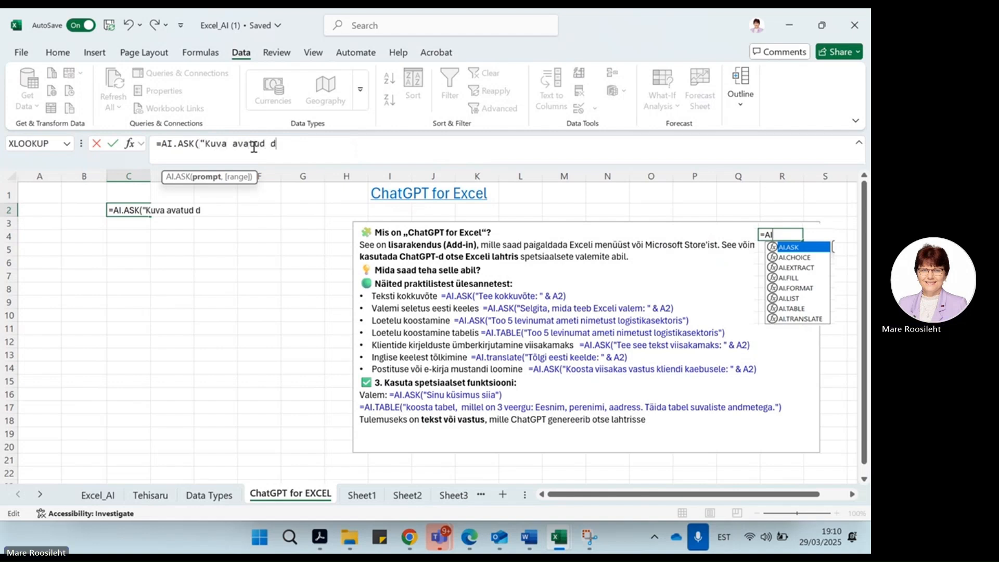
pyautogui.write('okumenid')
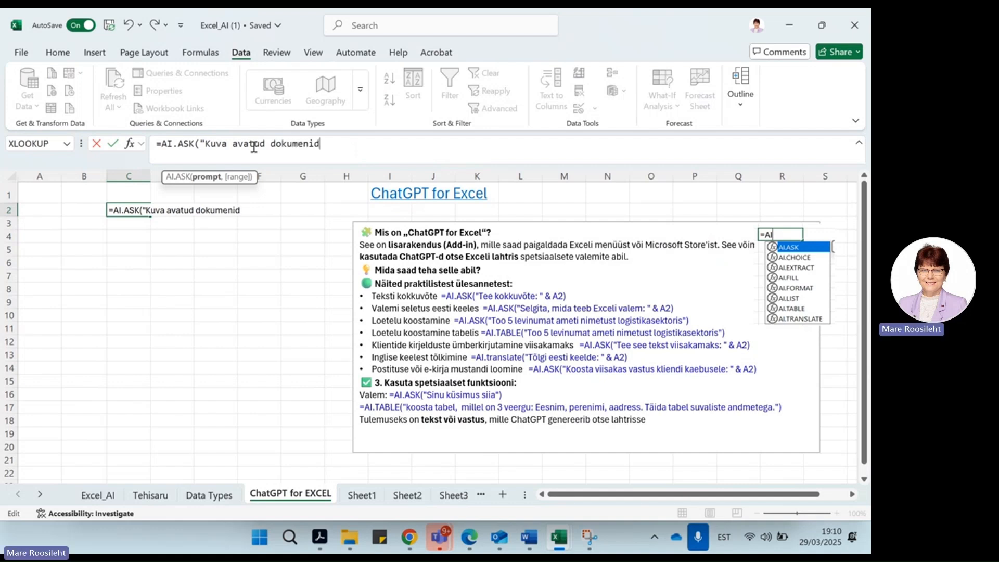
pyautogui.press('BackSpace')
pyautogui.press('BackSpace')
pyautogui.write('di nimi')
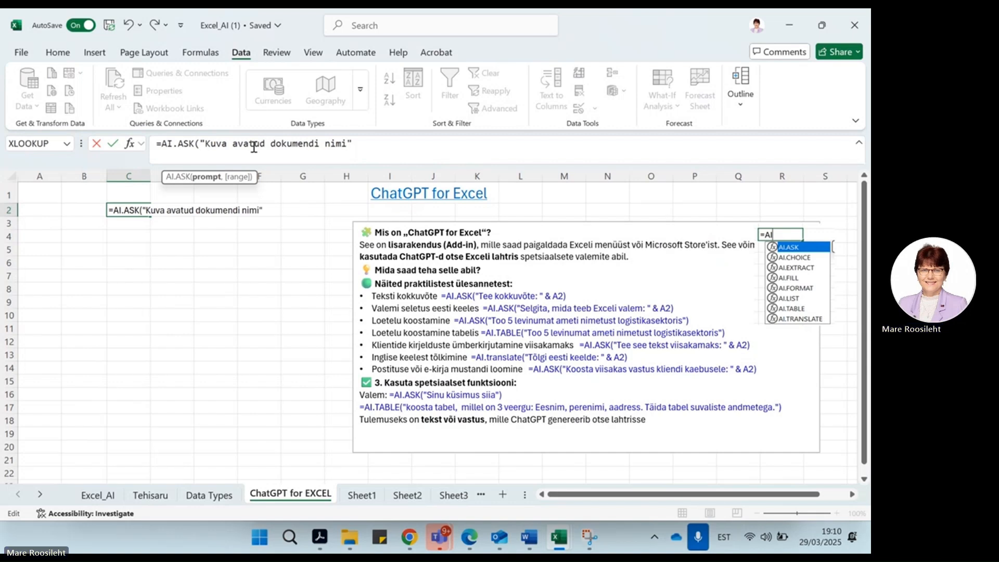
pyautogui.write(')')
pyautogui.press('Return')
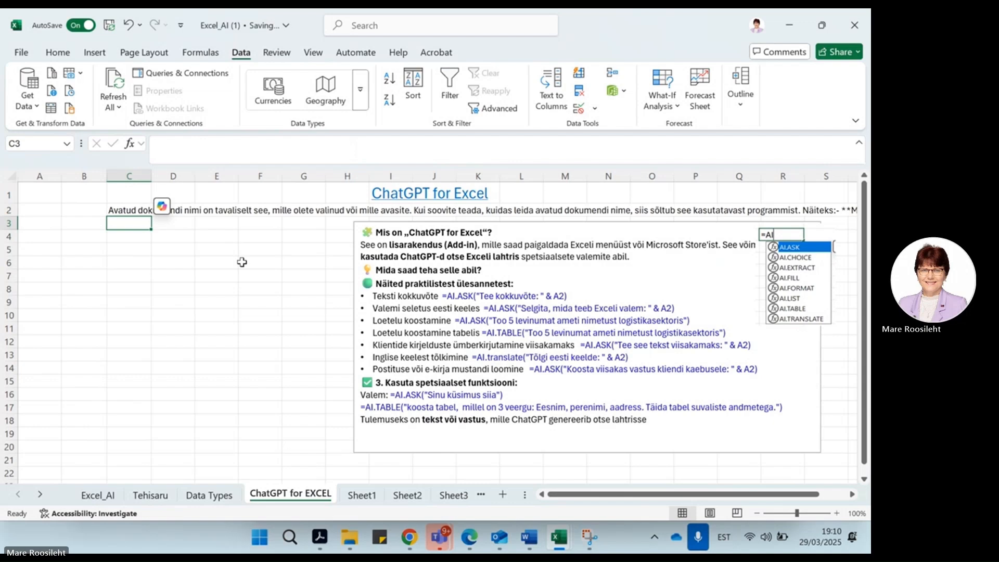
# Step: Read through the long AI answer that runs along row 2 from cell C2
pyautogui.moveTo(597, 495); pyautogui.dragTo(688, 488)
pyautogui.click(820, 462)
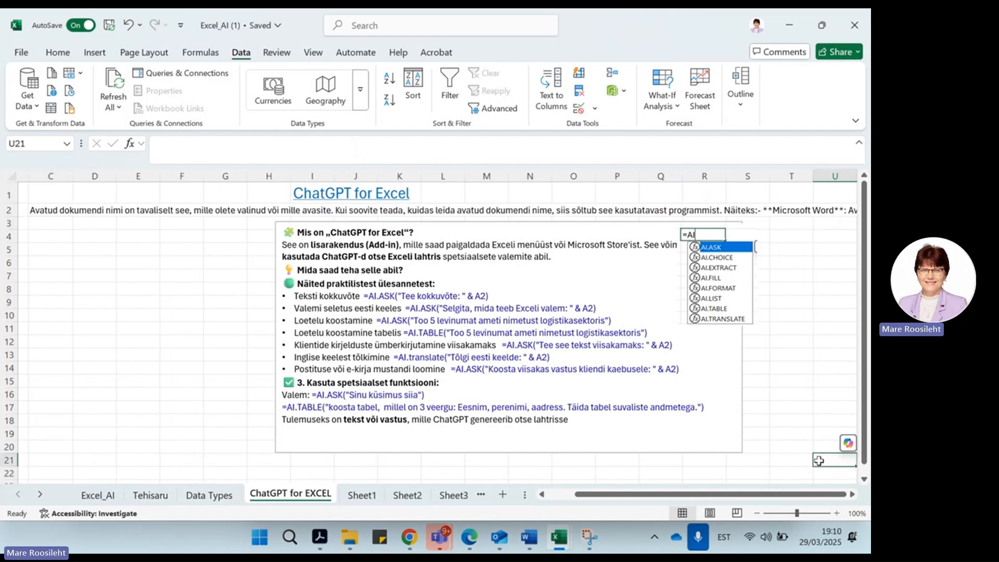
pyautogui.press('Right')
pyautogui.press('Right')
pyautogui.press('Right')
pyautogui.press('Right')
pyautogui.press('Right')
pyautogui.press('Right')
pyautogui.press('Right')
pyautogui.press('Right')
pyautogui.press('Right')
pyautogui.press('Right')
pyautogui.press('Right')
pyautogui.press('Right')
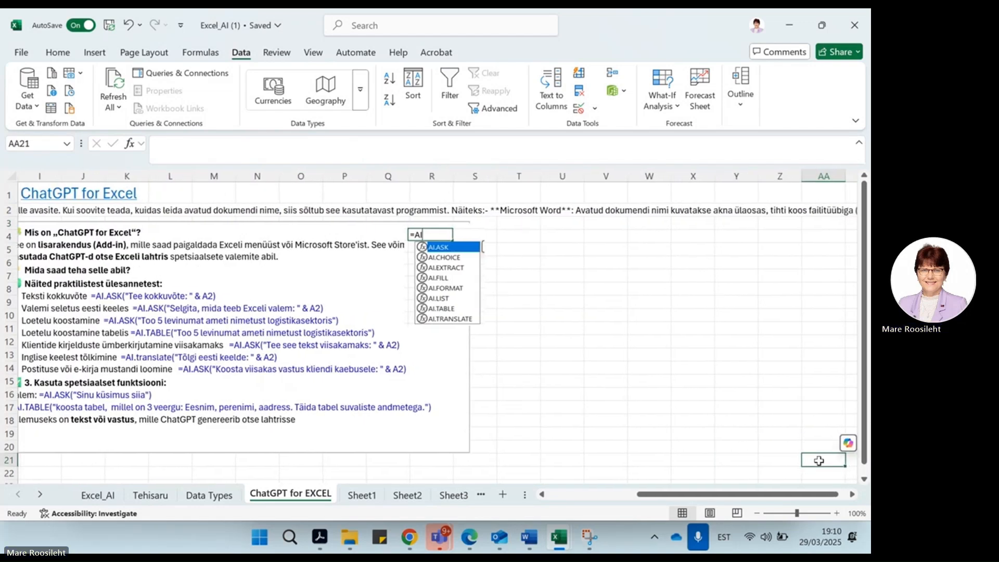
pyautogui.press('Left')
pyautogui.press('Left')
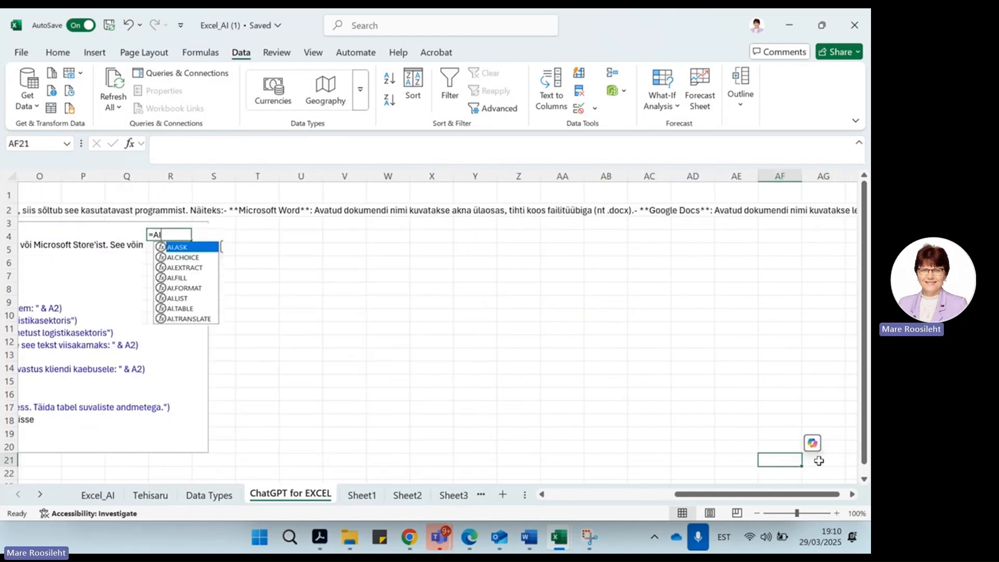
pyautogui.press('Home')
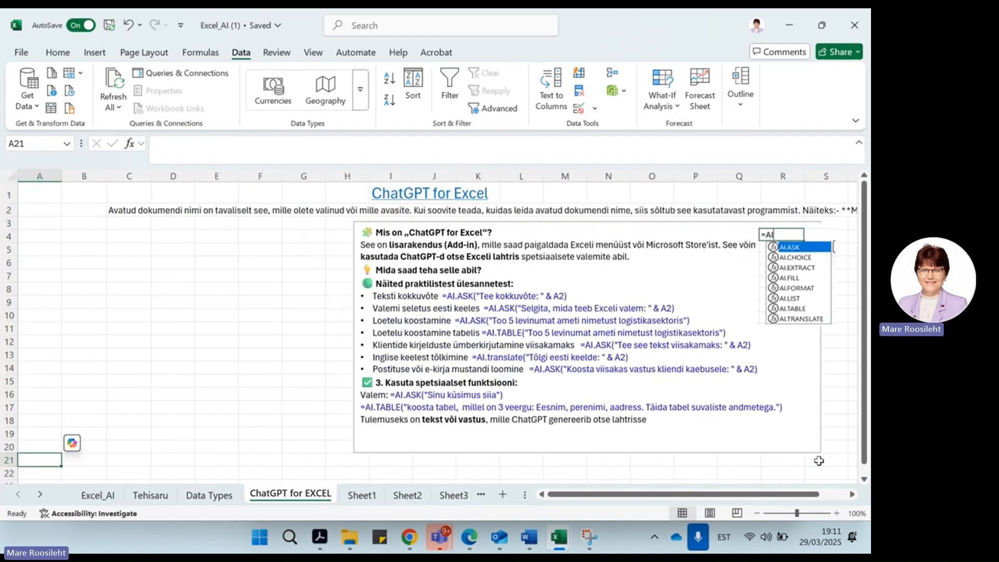
# Step: Clear cell C2 and copy the sample formula =AI.ASK("Too 5 levinumat ameti nimetust logistikasektoris") from the notes into B2
pyautogui.click(124, 211)
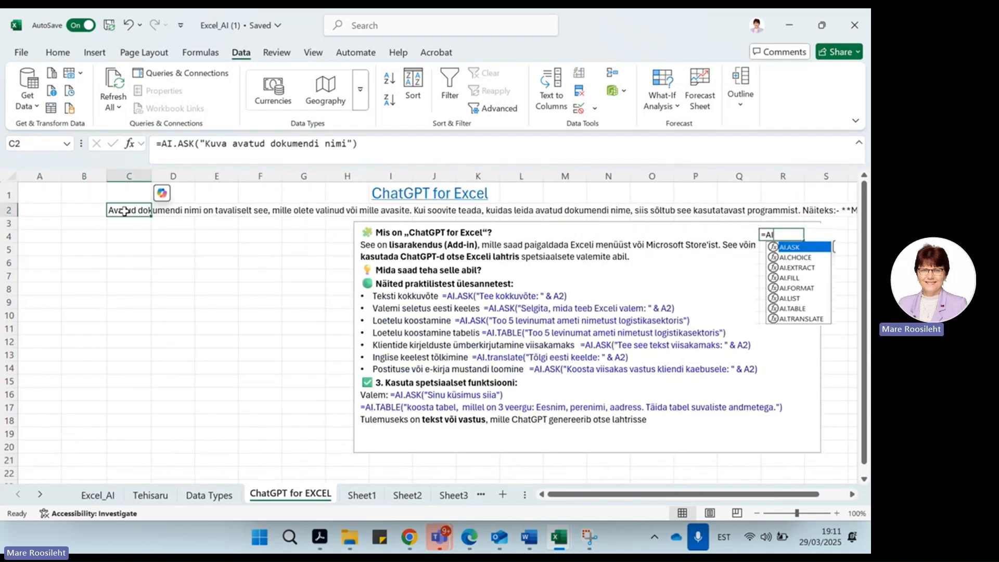
pyautogui.press('Delete')
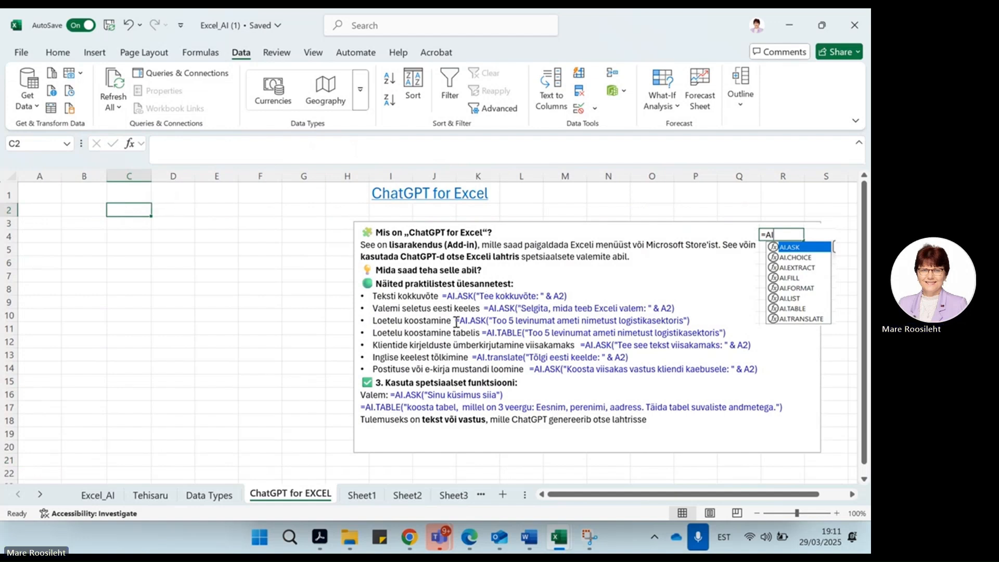
pyautogui.moveTo(456, 322); pyautogui.dragTo(694, 319)
pyautogui.hotkey('ctrl', 'c')
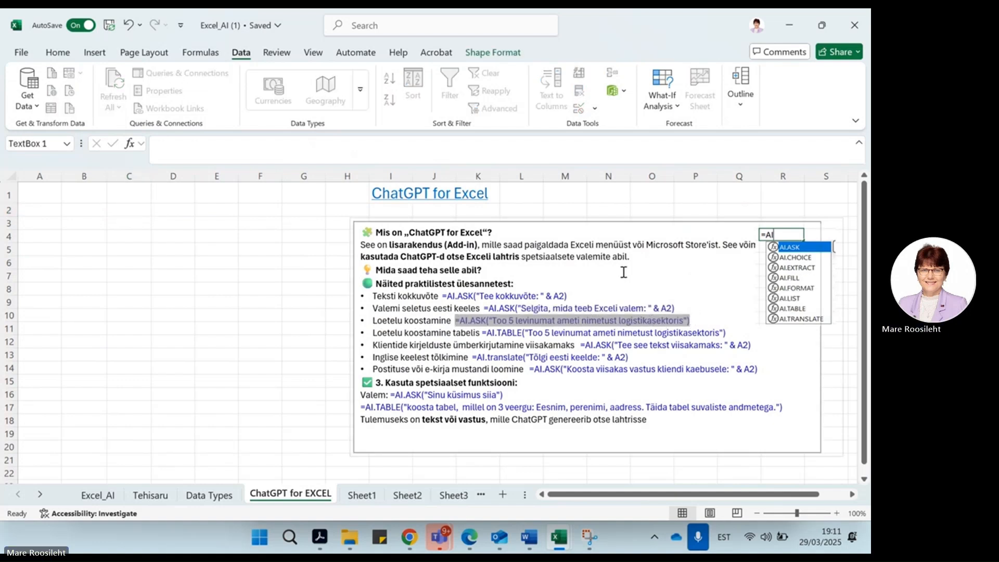
pyautogui.click(72, 210)
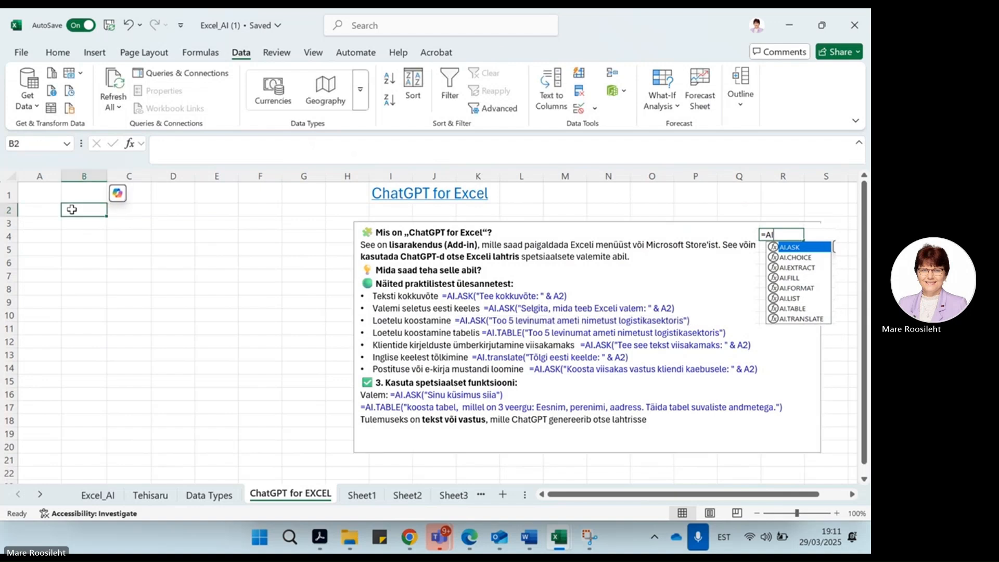
pyautogui.hotkey('ctrl', 'v')
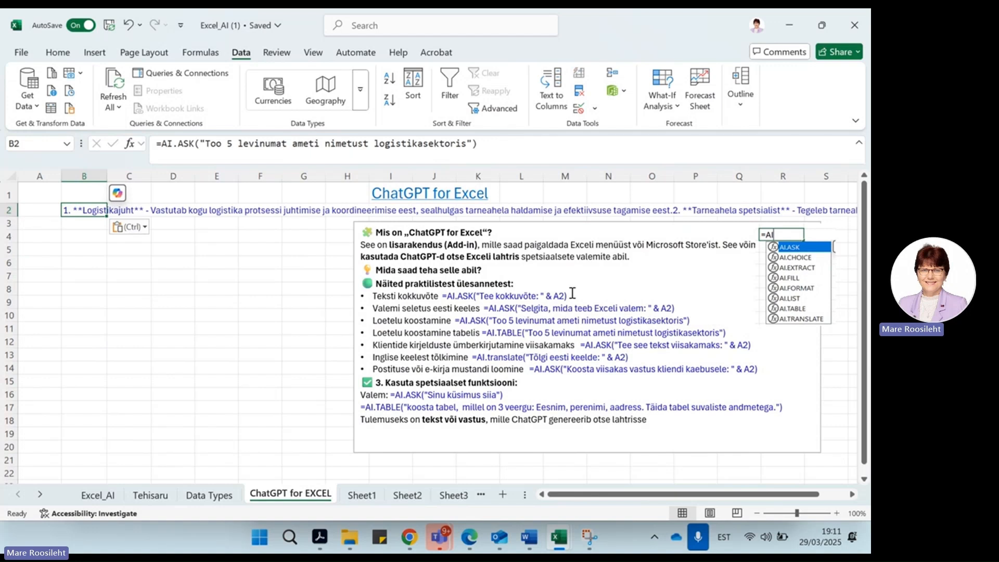
# Step: Replace the ASK function in cell B2 with TABLE so the formula reads =AI.TABLE("Too 5 levinumat ameti nimetust logistikasektoris")
pyautogui.click(202, 247)
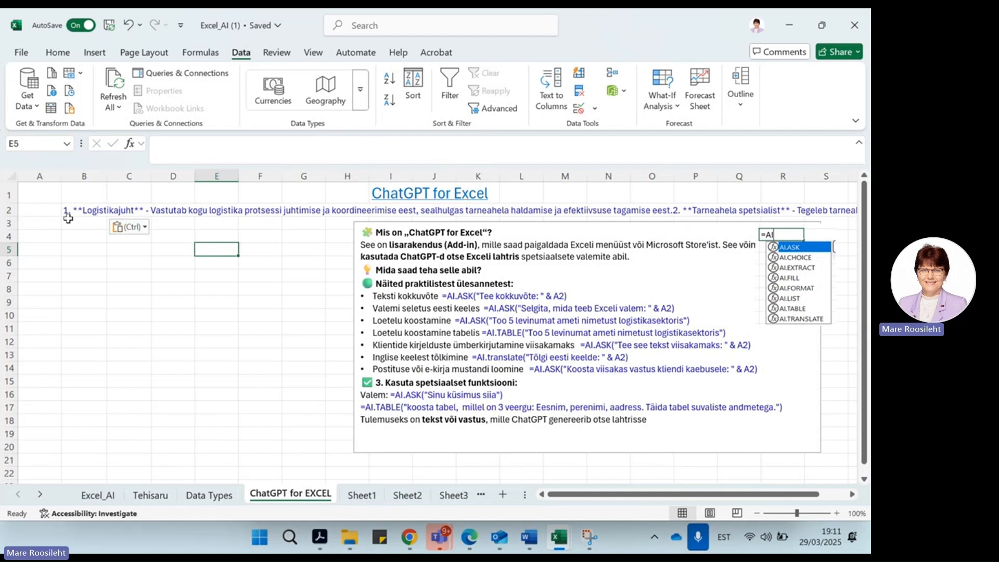
pyautogui.click(73, 224)
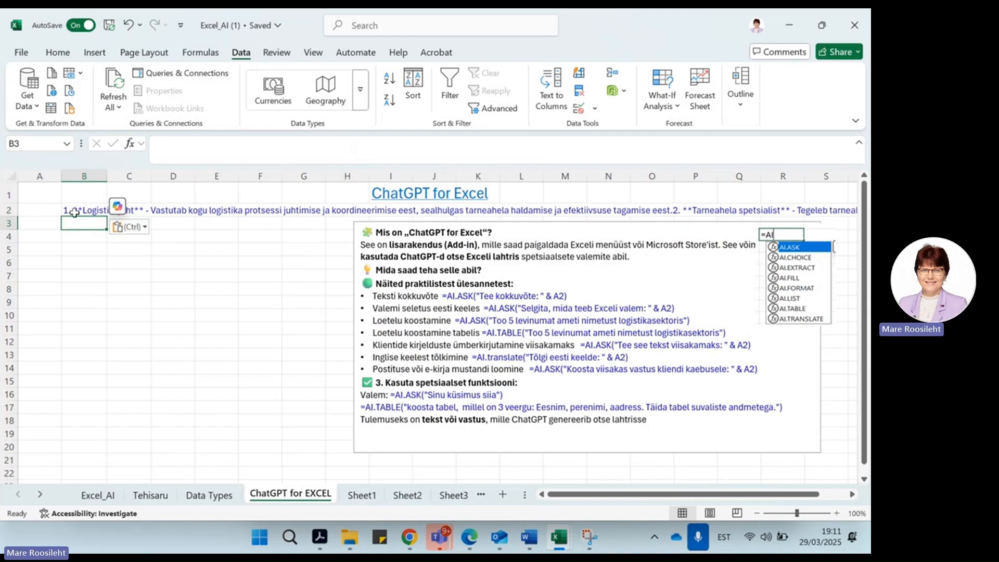
pyautogui.click(74, 211)
pyautogui.moveTo(177, 144); pyautogui.dragTo(196, 145)
pyautogui.write('tabl')
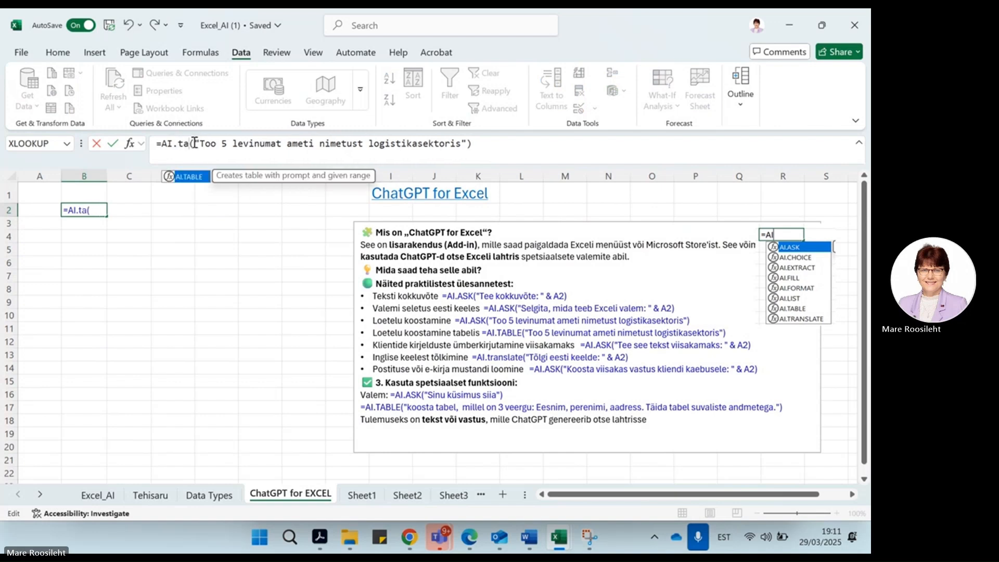
pyautogui.write('e')
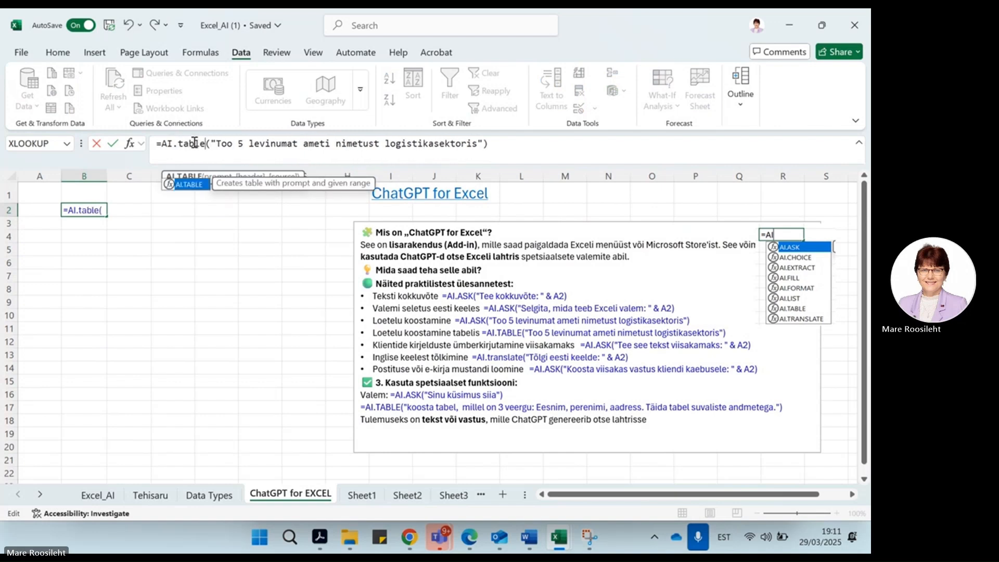
pyautogui.press('Return')
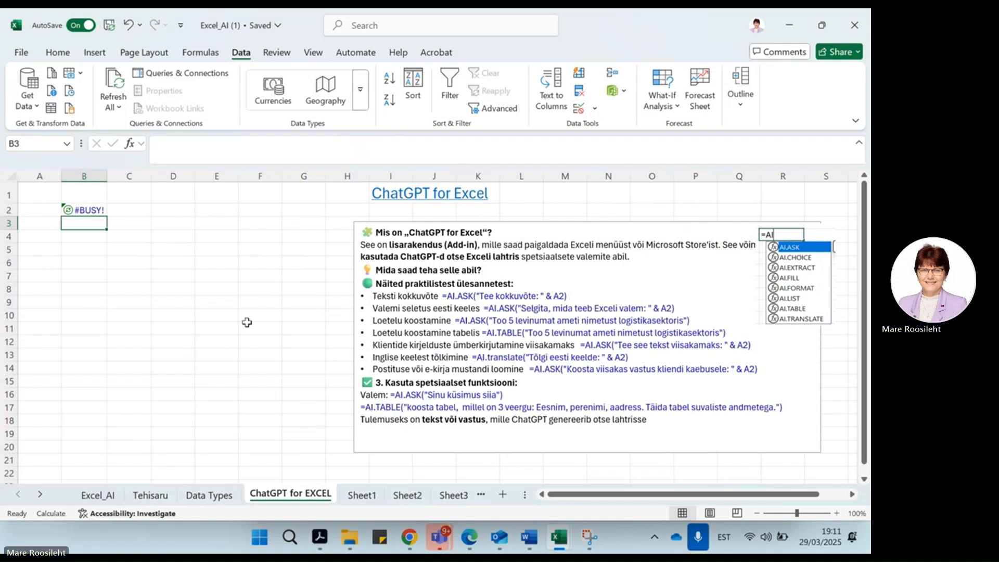
pyautogui.click(214, 328)
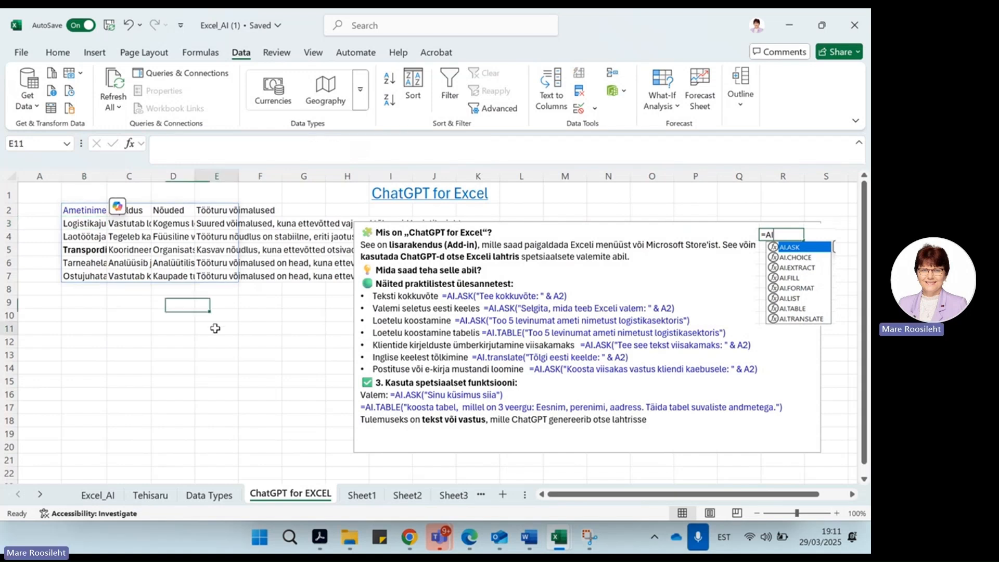
# Step: Make the header row of the generated job table in row 2 bold
pyautogui.moveTo(76, 210); pyautogui.dragTo(281, 211)
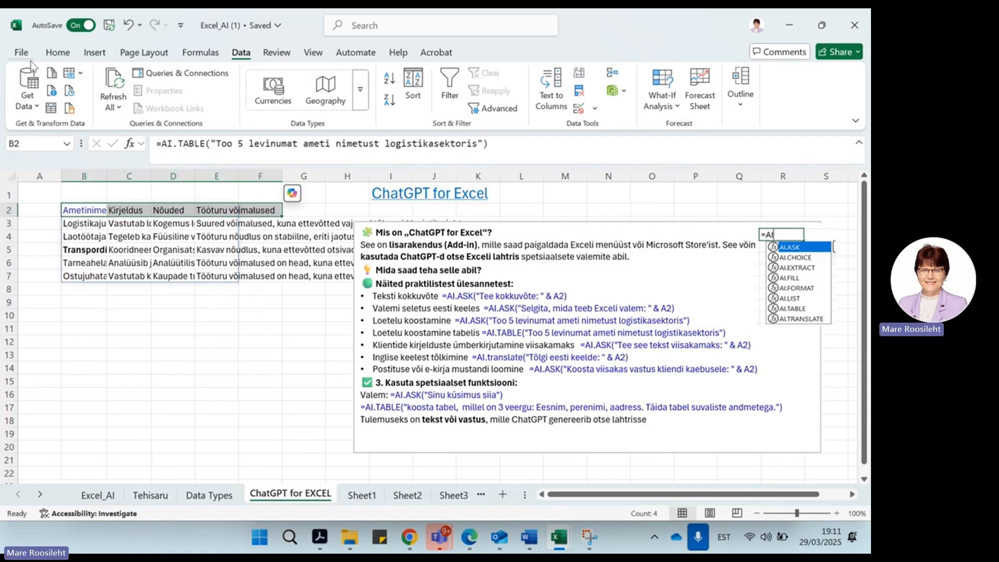
pyautogui.click(47, 54)
pyautogui.click(94, 90)
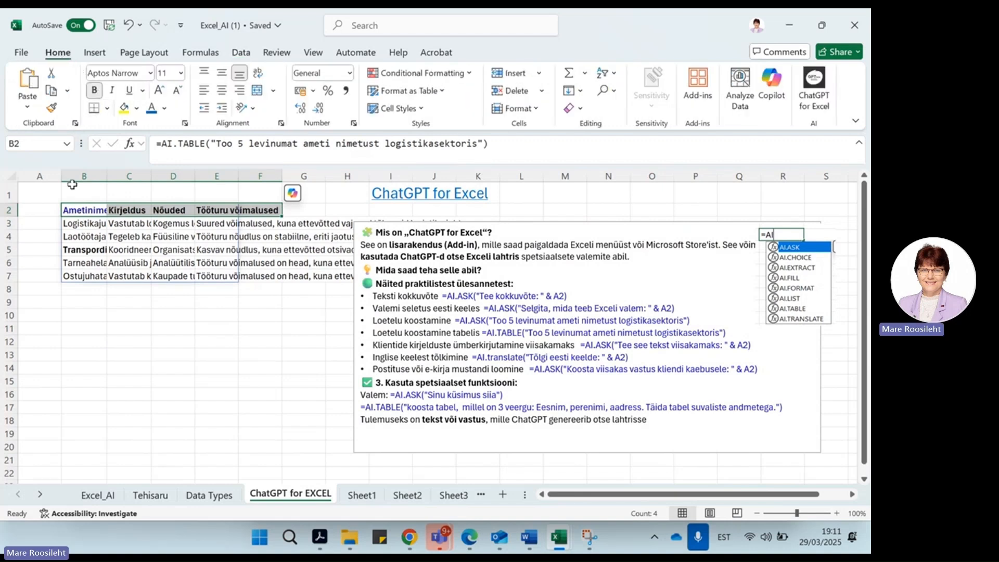
# Step: Wrap the text of the job table in B2:F7 and widen columns C, D and E
pyautogui.moveTo(77, 210); pyautogui.dragTo(241, 275)
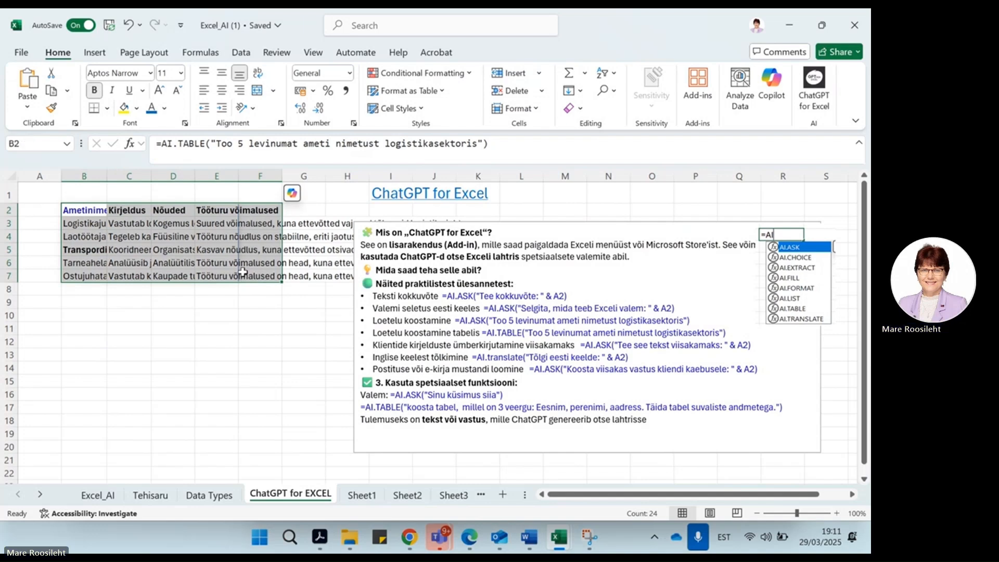
pyautogui.click(255, 74)
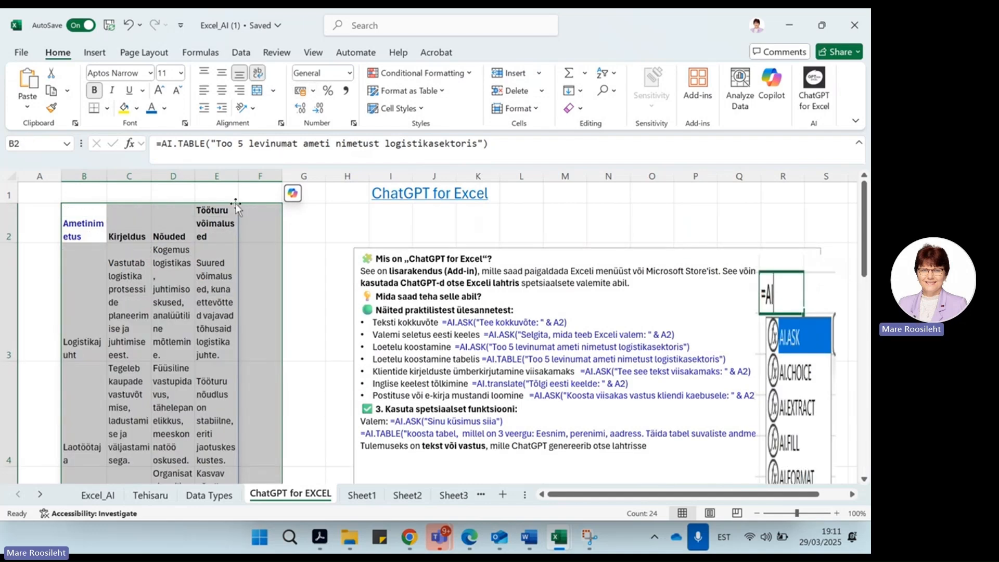
pyautogui.moveTo(241, 176); pyautogui.dragTo(281, 176)
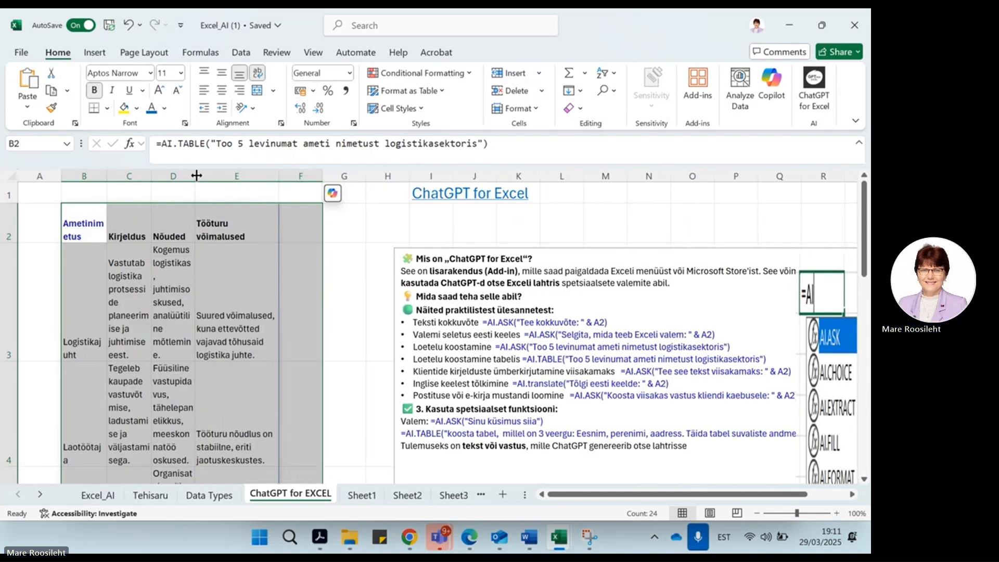
pyautogui.moveTo(194, 176)
pyautogui.mouseDown()
pyautogui.moveTo(257, 174)
pyautogui.moveTo(215, 179)
pyautogui.mouseUp()
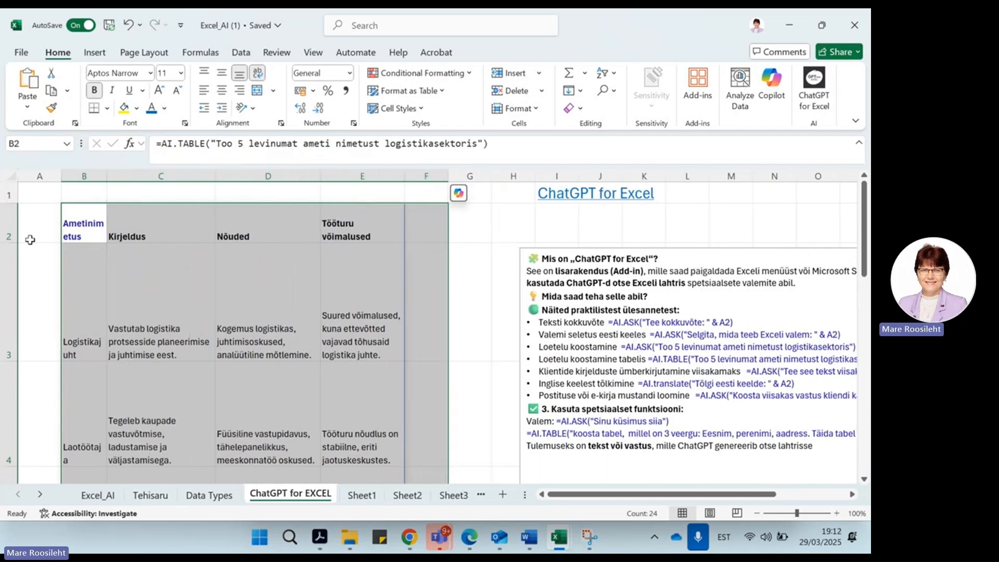
# Step: Auto-fit the heights of rows 2 to 7 to the wrapped text
pyautogui.moveTo(8, 231); pyautogui.dragTo(23, 417)
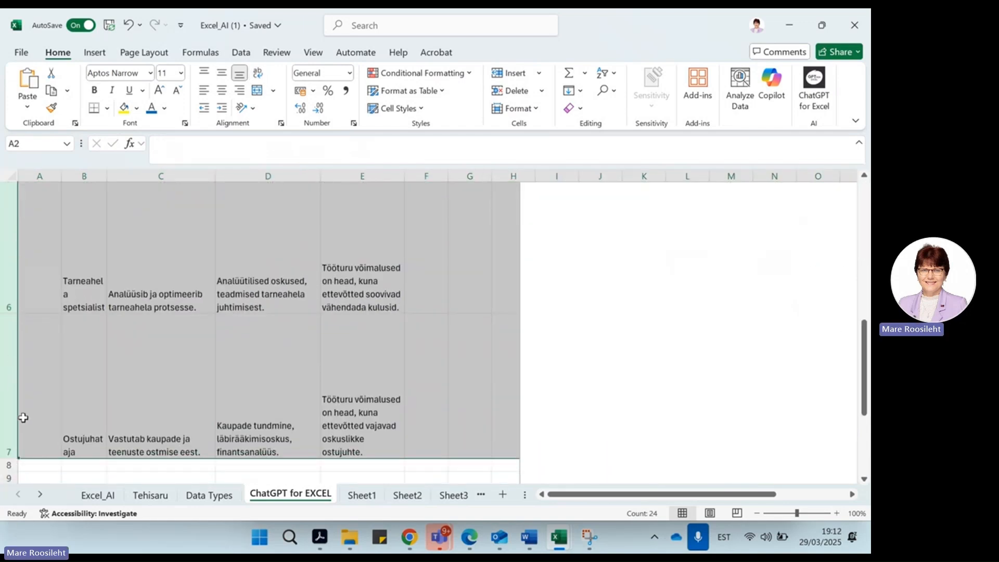
pyautogui.doubleClick(9, 313)
pyautogui.scroll(2, 255, 315)
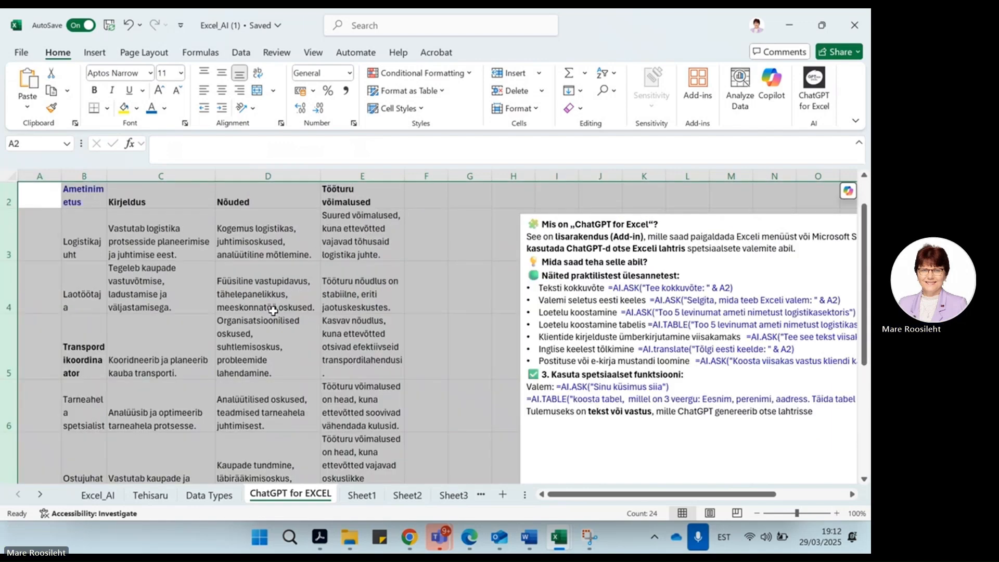
pyautogui.click(384, 299)
# Step: Apply all borders to the job table in B2:E7
pyautogui.moveTo(88, 223); pyautogui.dragTo(355, 405)
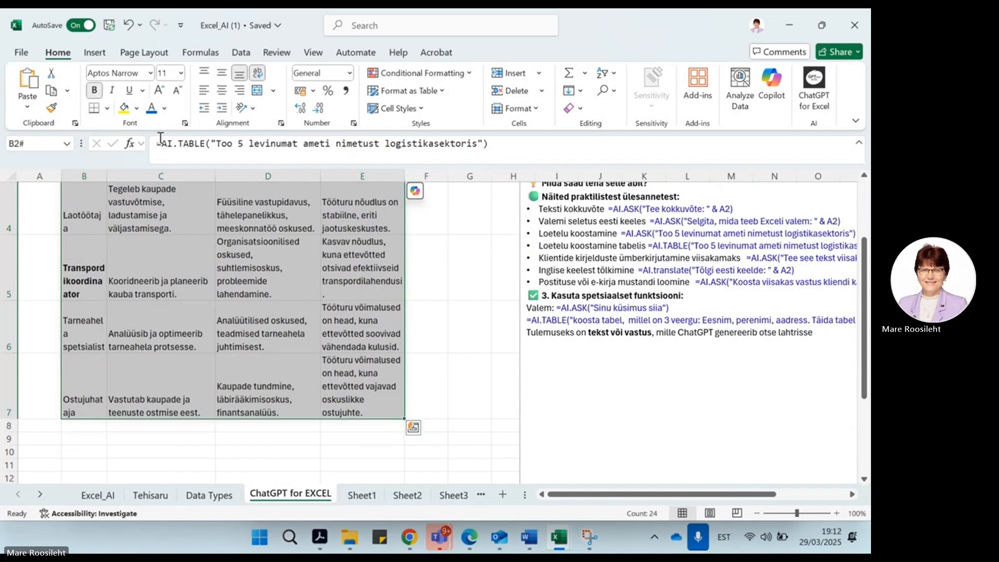
pyautogui.click(107, 108)
pyautogui.click(116, 254)
pyautogui.scroll(3, 479, 355)
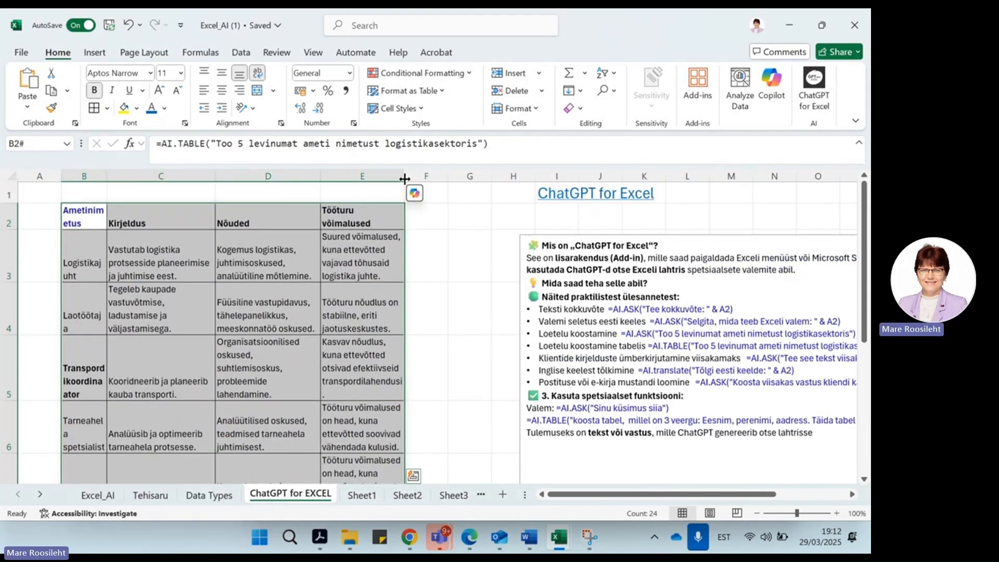
# Step: Widen column B to fit the job titles and look through the finished table down to row 7
pyautogui.doubleClick(104, 177)
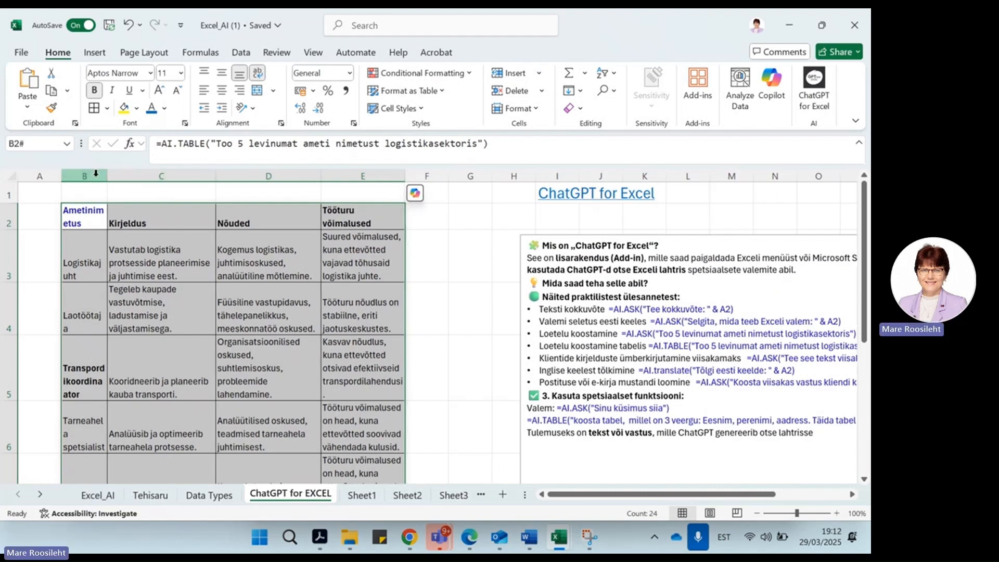
pyautogui.moveTo(108, 176); pyautogui.dragTo(142, 176)
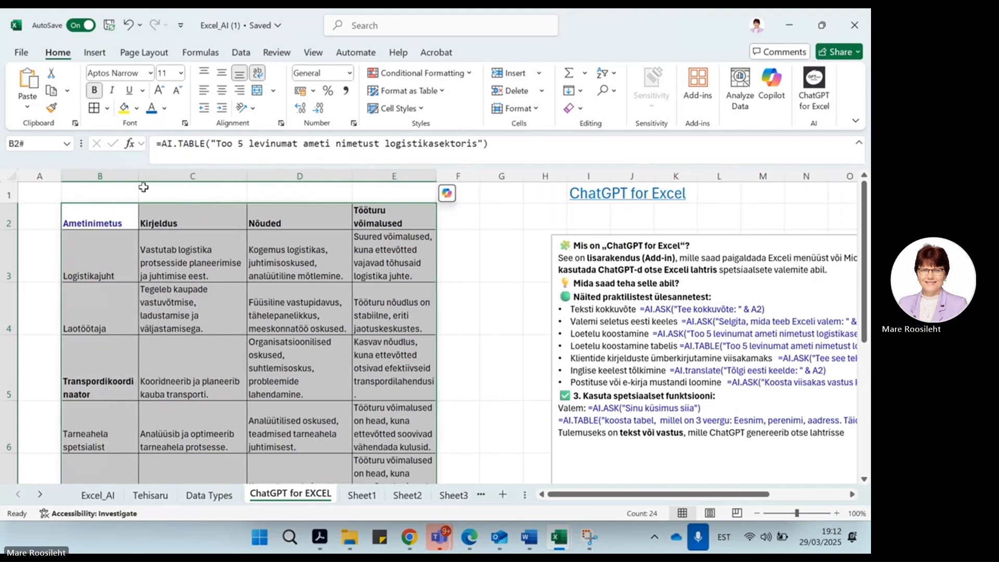
pyautogui.click(500, 294)
pyautogui.click(101, 212)
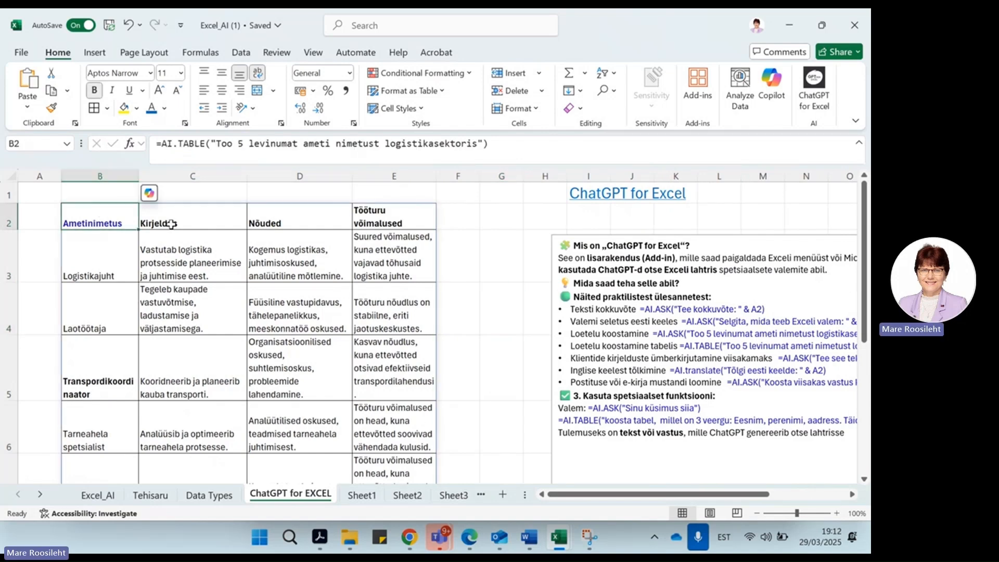
pyautogui.scroll(-1, 464, 314)
pyautogui.scroll(1, 464, 314)
pyautogui.scroll(-2, 494, 317)
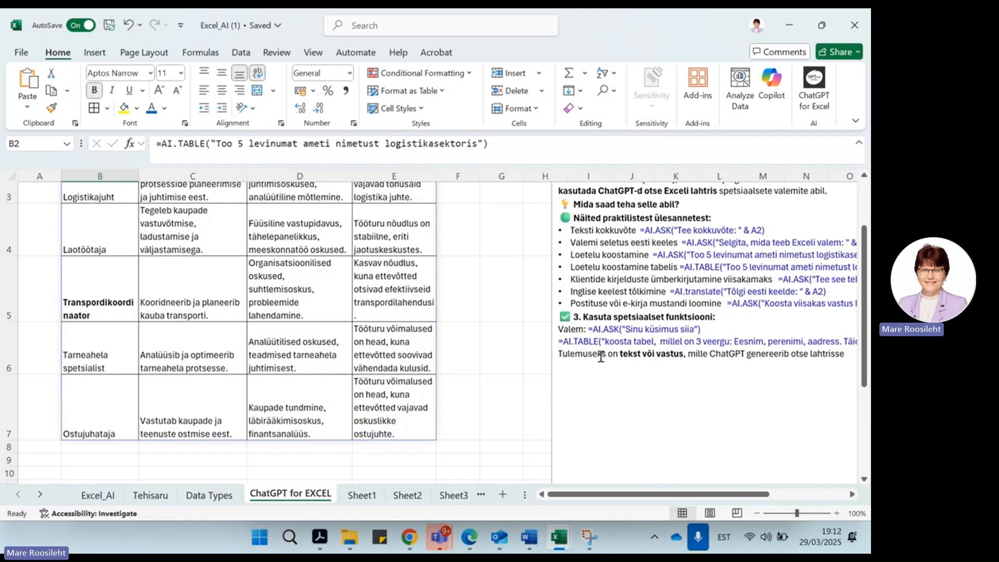
# Step: Copy the sample formula =AI.TABLE("koosta tabel, millel on 3 veergu: Eesnim, perenimi, aadress. Täida tabel suvaliste andmetega.") from the notes into cell B10
pyautogui.moveTo(560, 341); pyautogui.dragTo(677, 337)
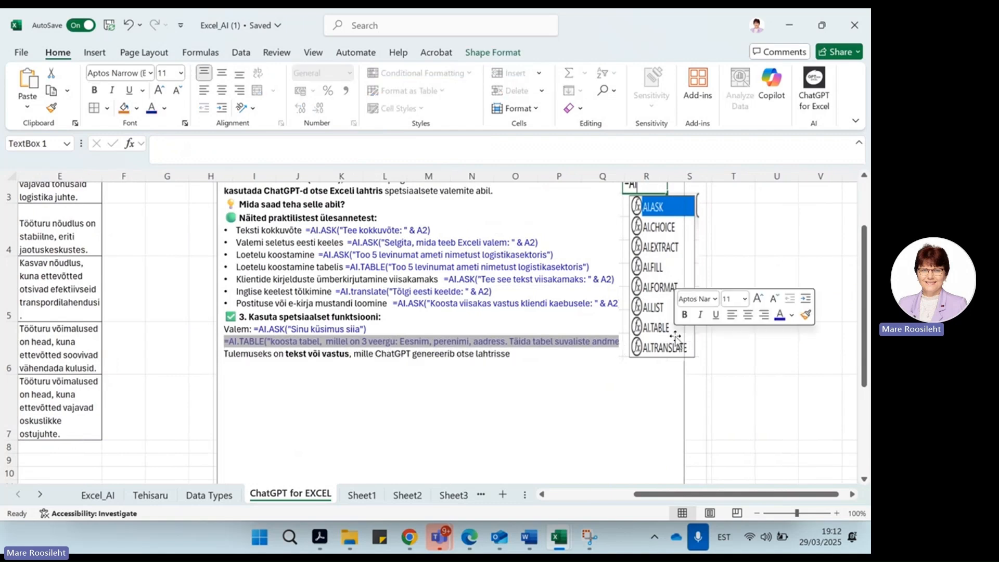
pyautogui.click(656, 286)
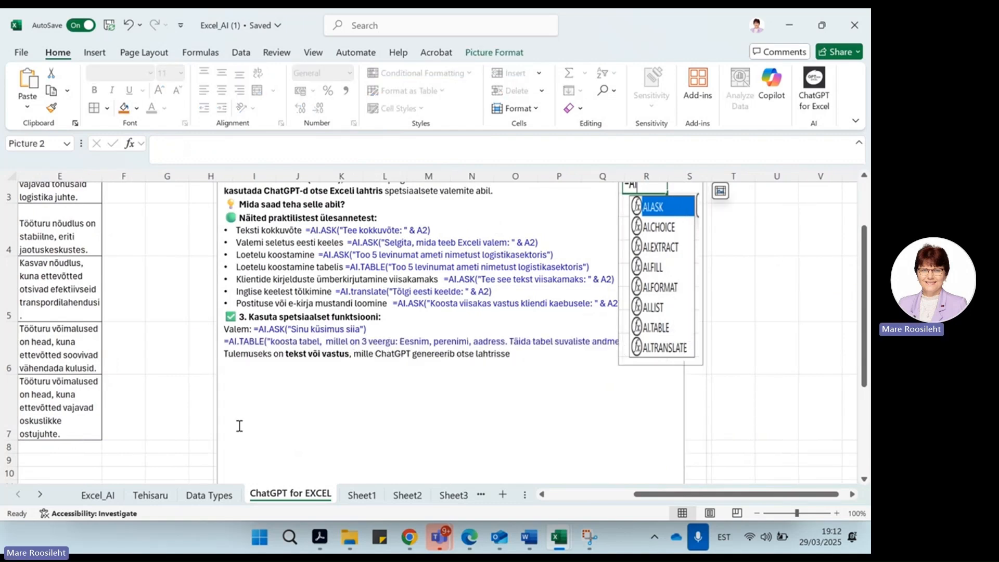
pyautogui.scroll(-2, 239, 426)
pyautogui.moveTo(659, 494); pyautogui.dragTo(572, 494)
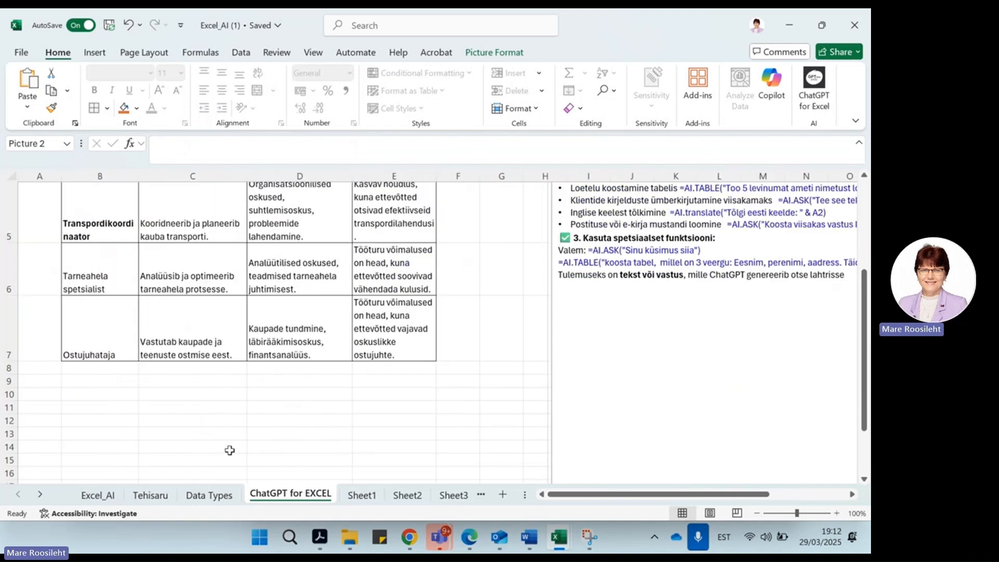
pyautogui.click(83, 392)
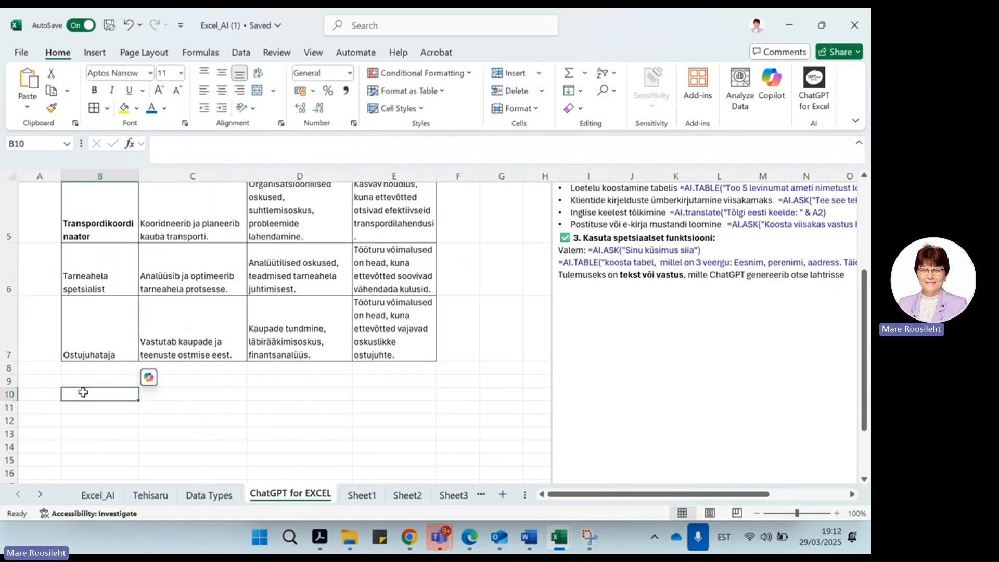
pyautogui.click(185, 150)
pyautogui.write('=AI.TABLE("koosta tabel,  millel on 3 veergu: Eesnim, perenimi, aadress. Täida tabel suvaliste andmetega.")')
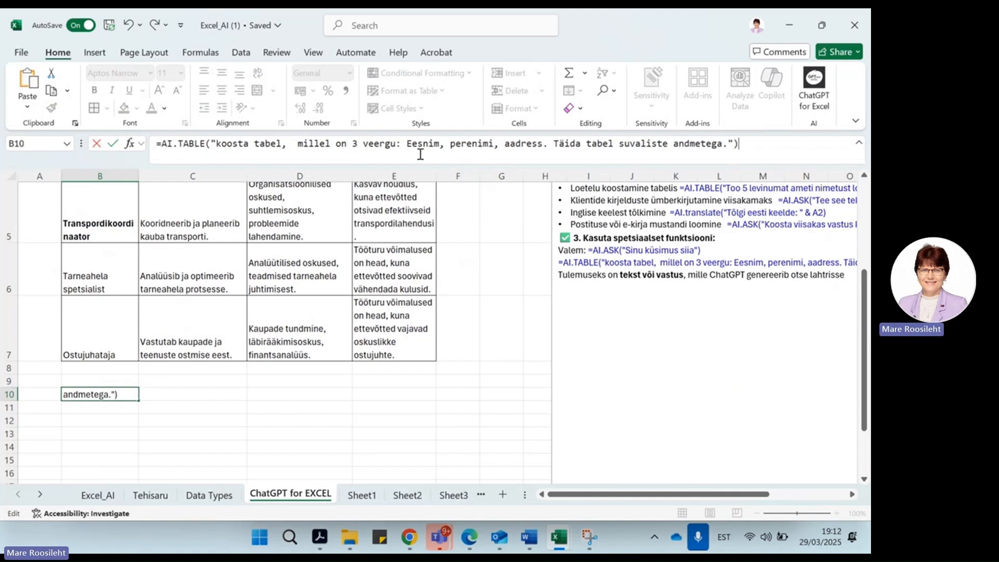
# Step: Correct the first column name in the B10 prompt to Eesnimi and run the formula
pyautogui.click(438, 143)
pyautogui.write('i')
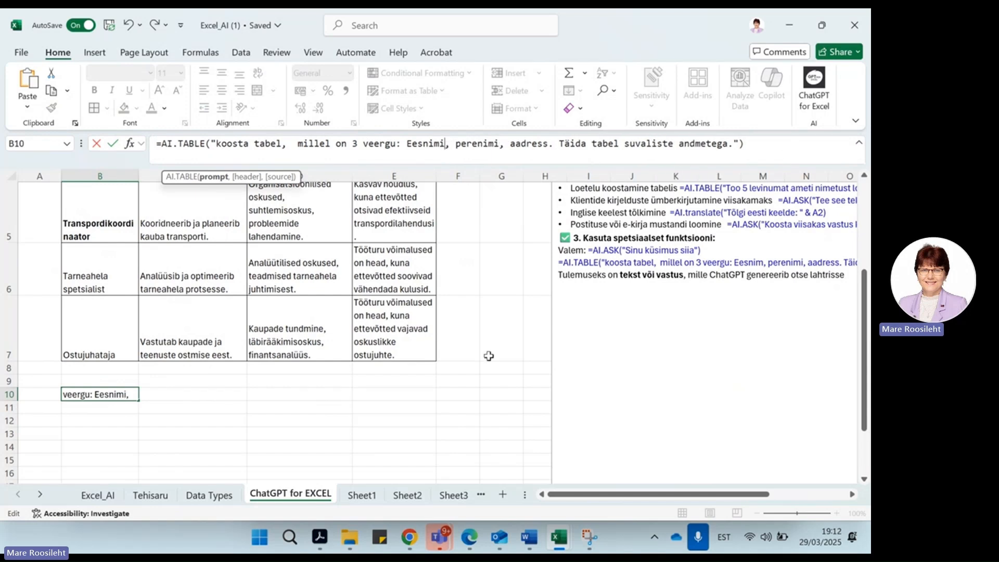
pyautogui.press('Return')
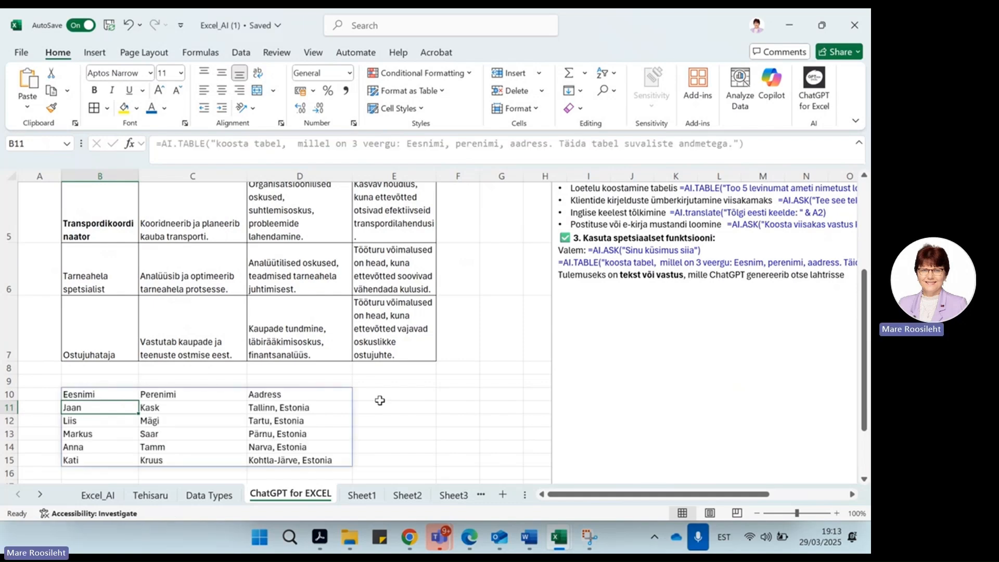
pyautogui.scroll(-2, 380, 401)
pyautogui.moveTo(86, 334); pyautogui.dragTo(87, 323)
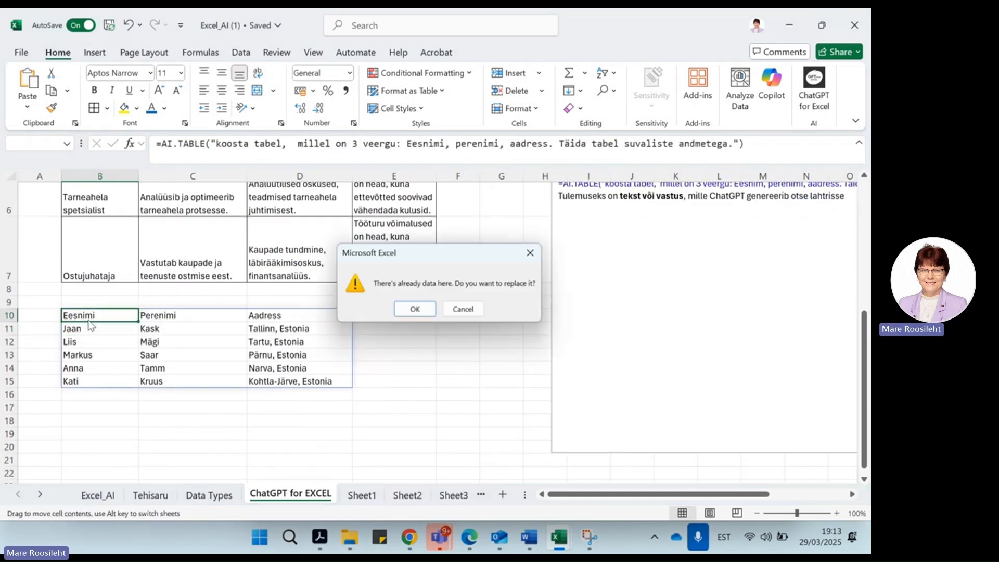
pyautogui.click(416, 310)
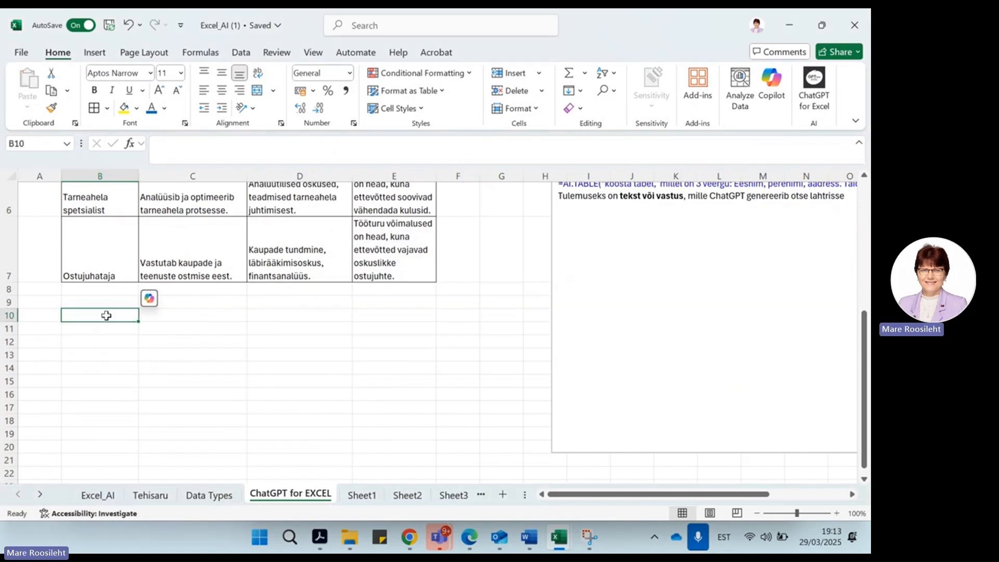
pyautogui.hotkey('ctrl', 'z')
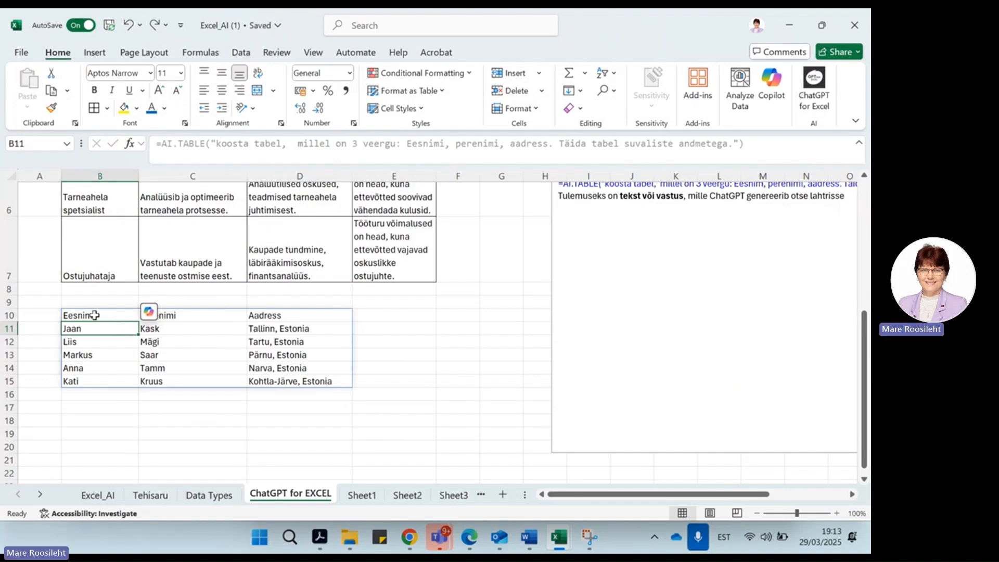
pyautogui.click(94, 315)
pyautogui.scroll(3, 388, 334)
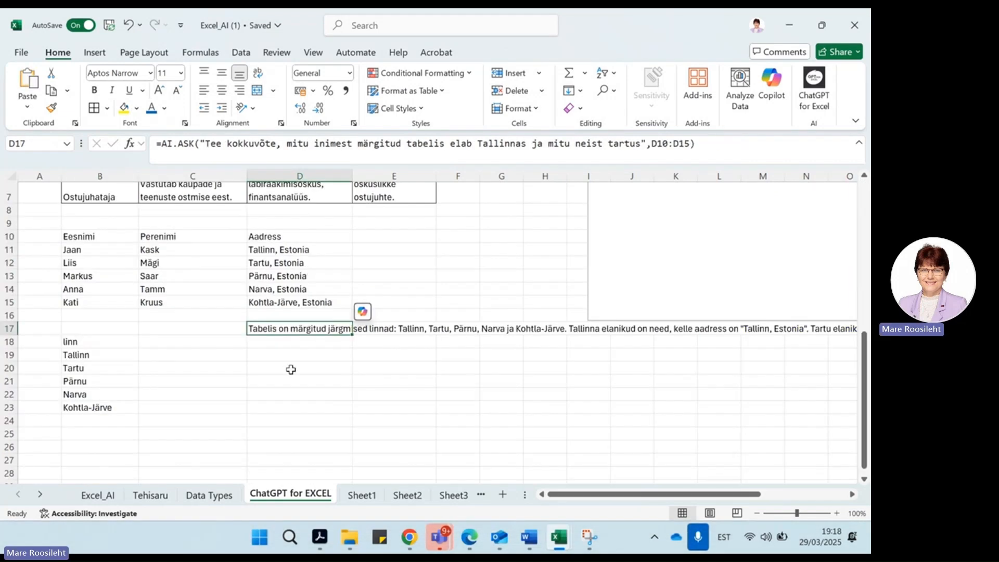
# Step: Start an AI.ASK formula in cell D19 with the prompt "Kuidas teha pivot tabelit" using the function arguments
pyautogui.click(271, 357)
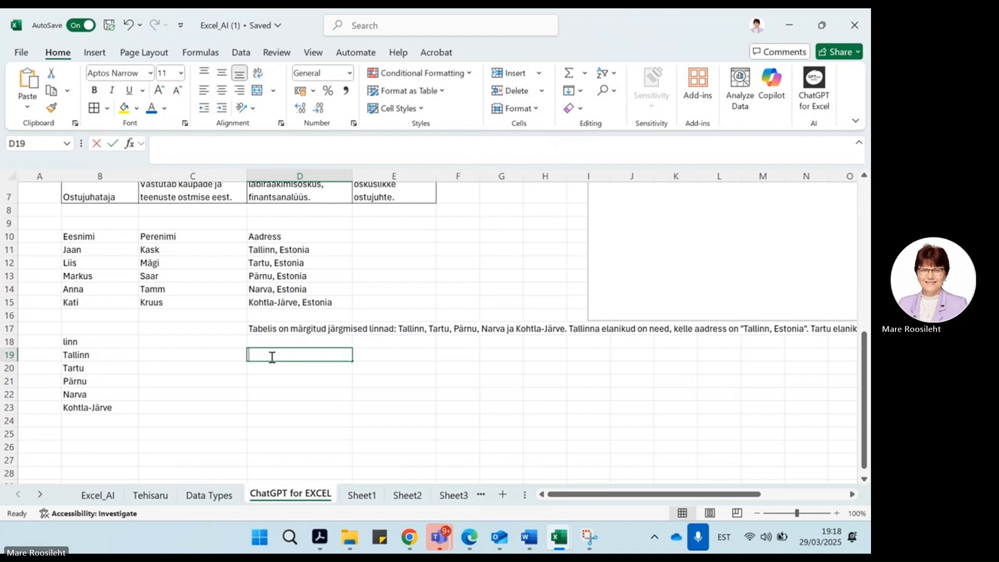
pyautogui.write('=AI')
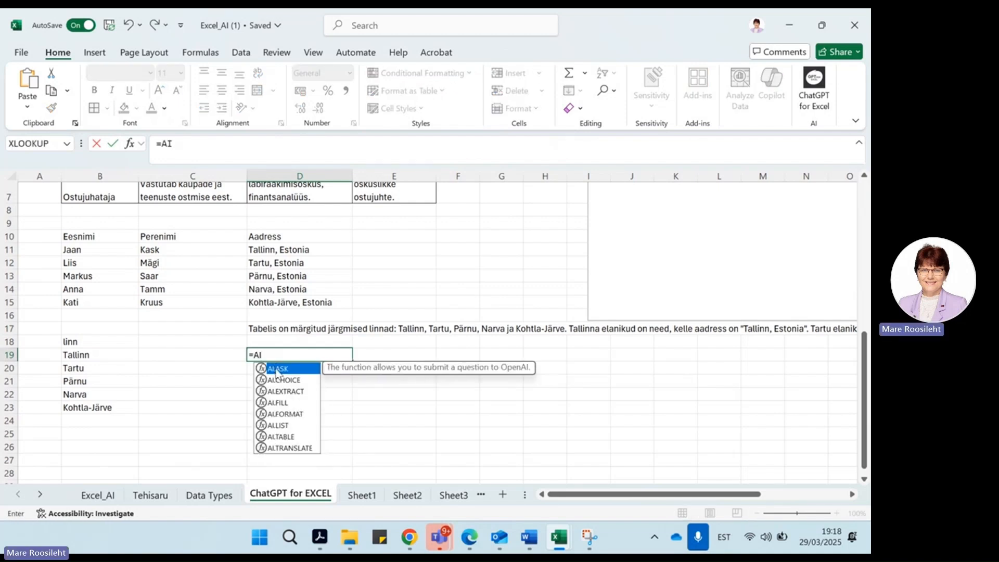
pyautogui.doubleClick(276, 369)
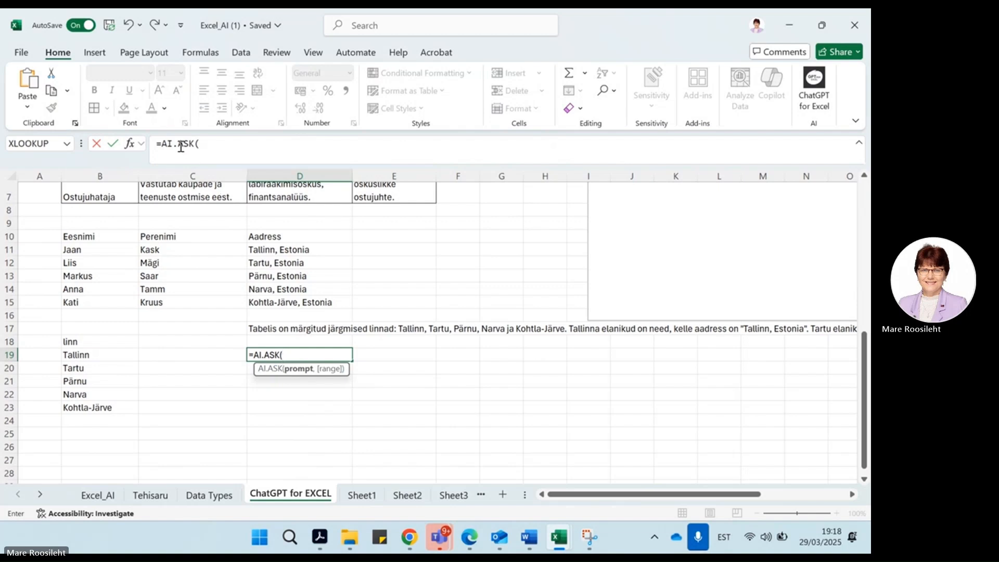
pyautogui.click(130, 144)
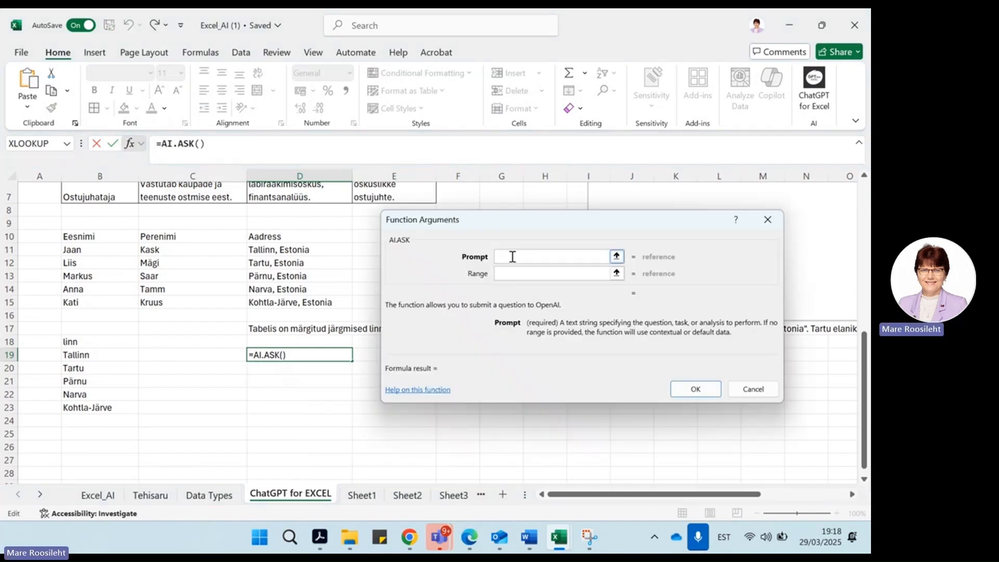
pyautogui.write('Kuida')
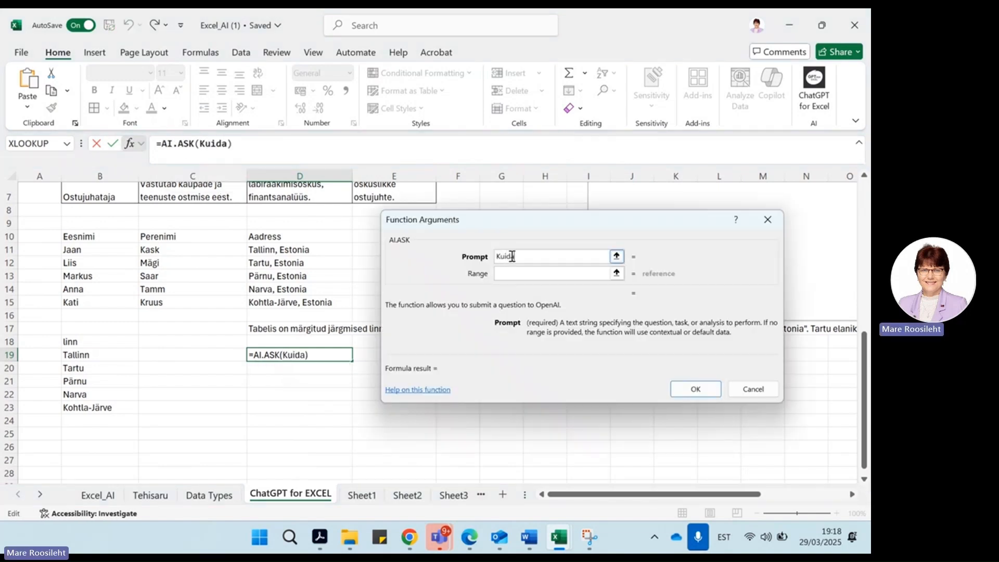
pyautogui.write('s teha p')
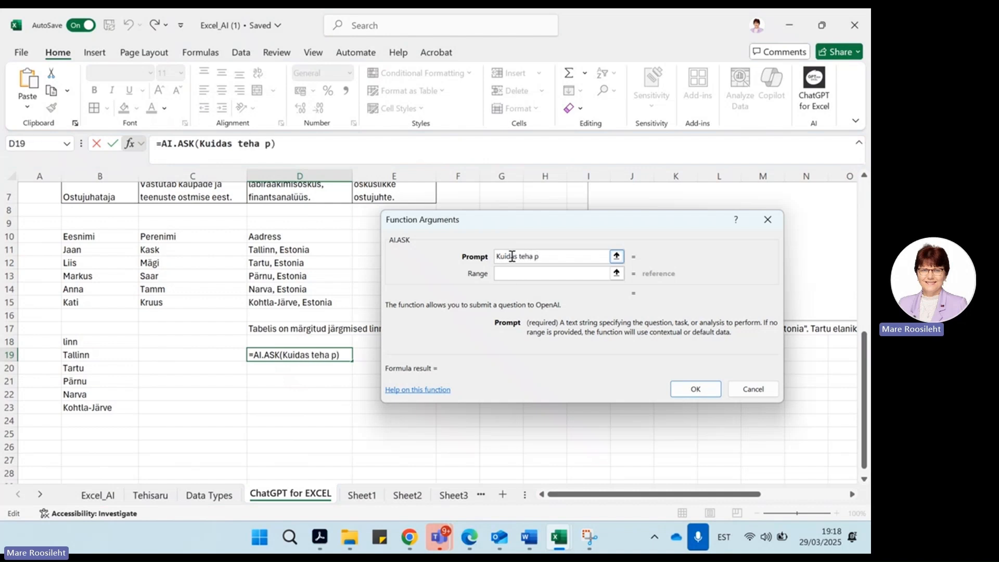
pyautogui.write('ivot tab')
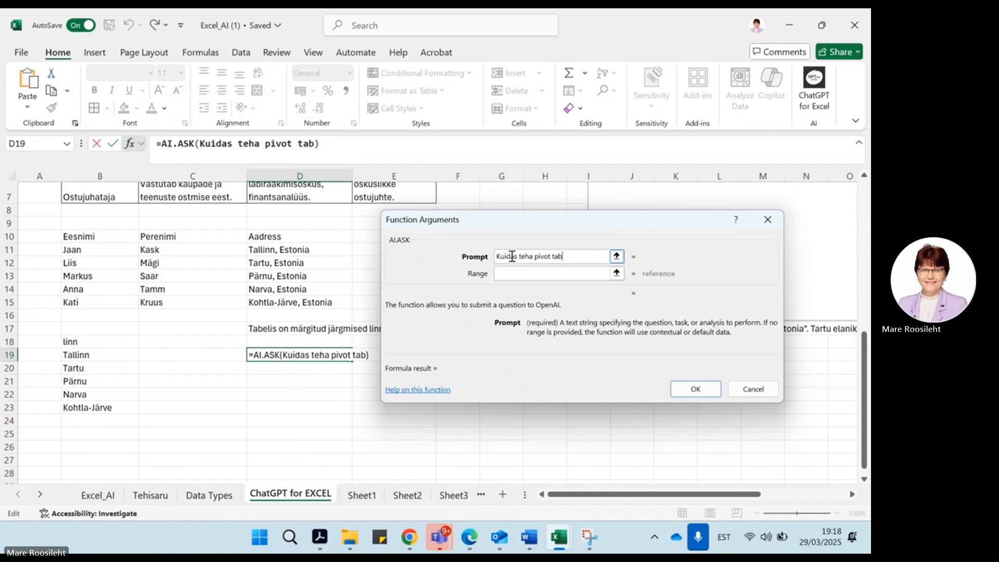
pyautogui.write('elit')
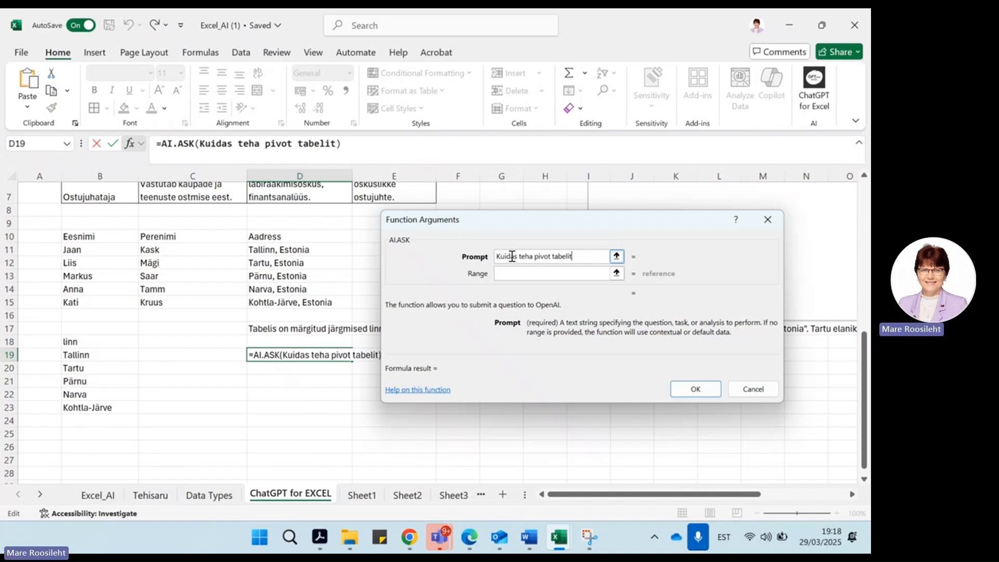
# Step: Set the AI.ASK range to Tehisaru!A3:I25, run the formula, and check cell D19
pyautogui.click(501, 275)
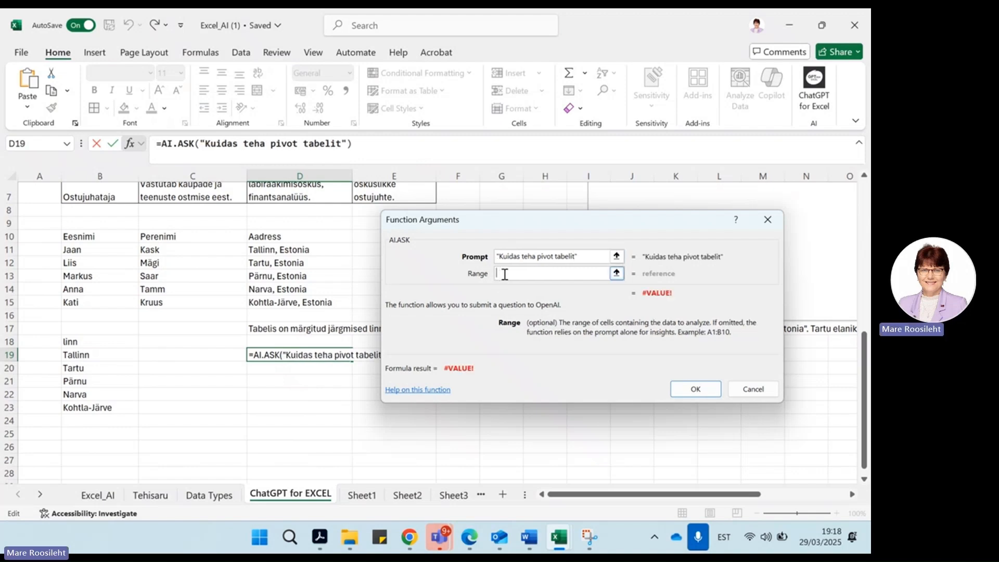
pyautogui.scroll(2, 264, 288)
pyautogui.scroll(2, 265, 288)
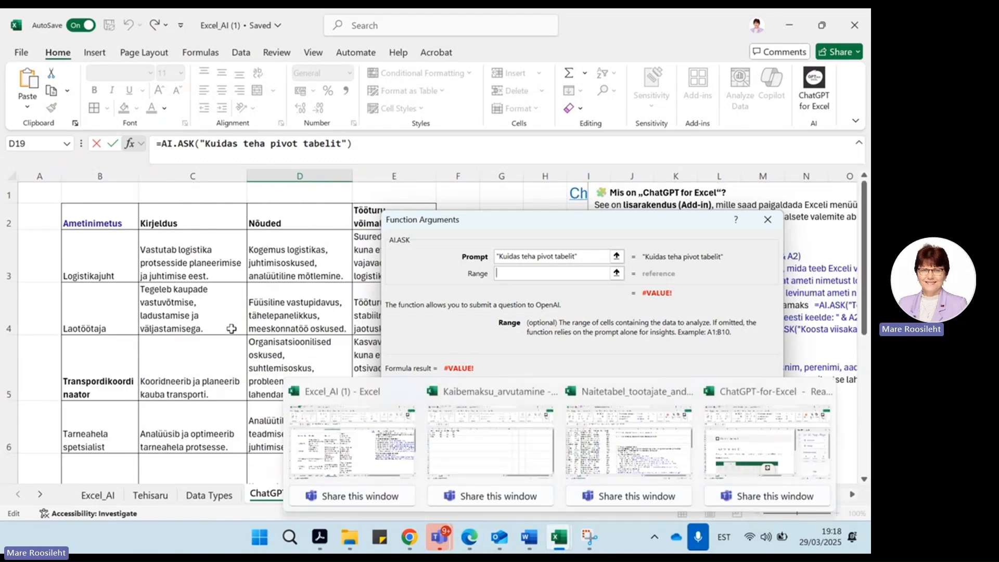
pyautogui.click(146, 495)
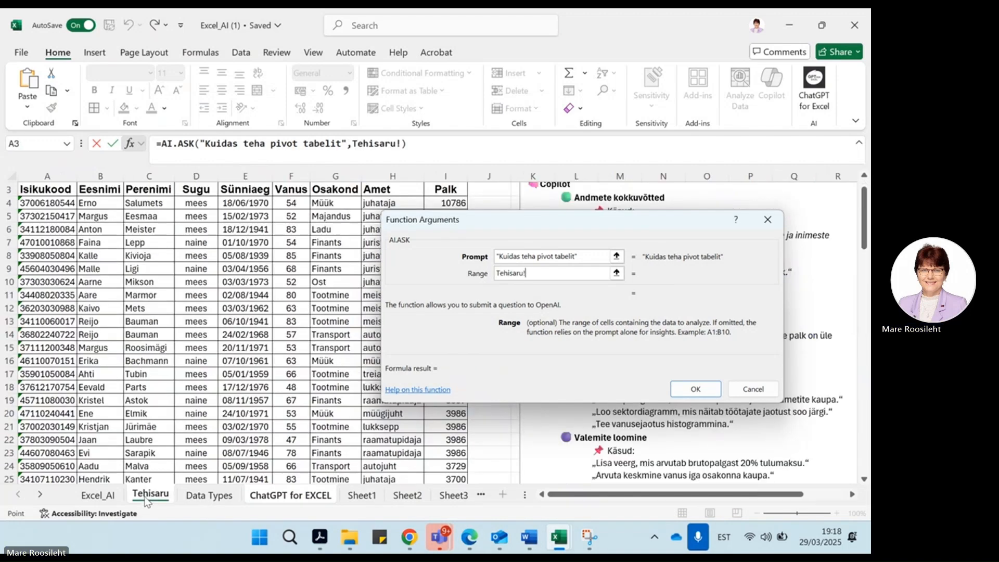
pyautogui.moveTo(26, 189); pyautogui.dragTo(447, 479)
pyautogui.click(675, 388)
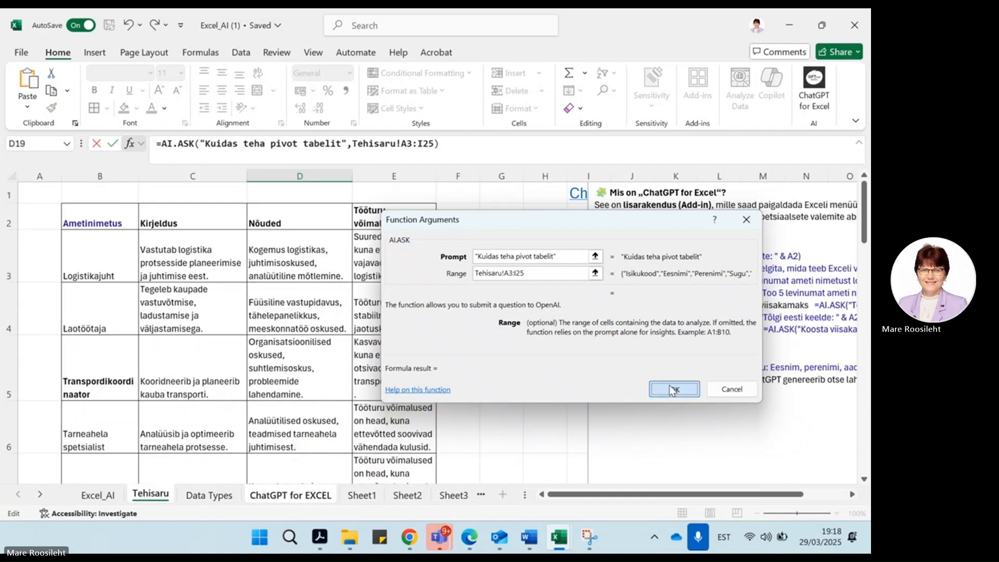
pyautogui.scroll(-2, 462, 317)
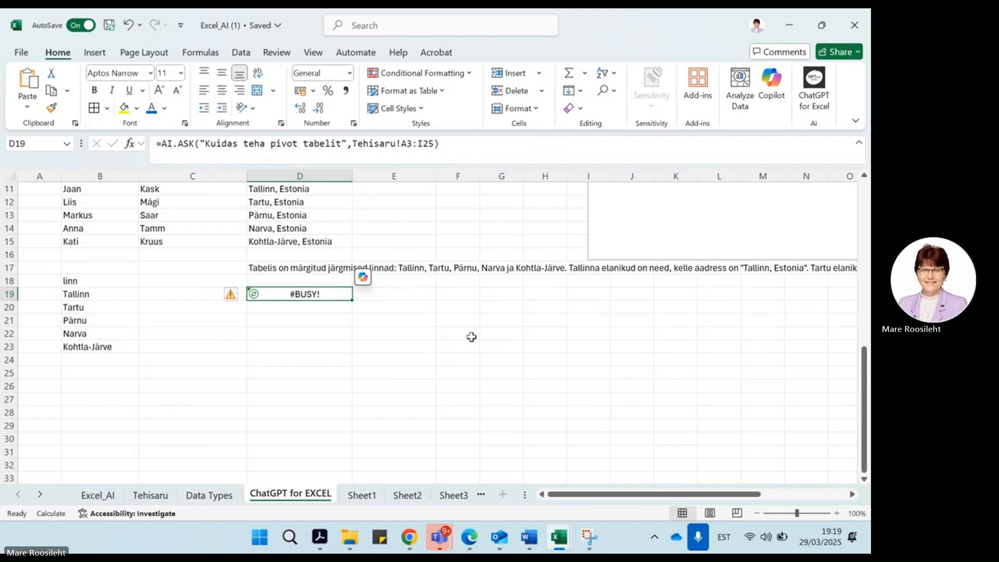
# Step: Move the ChatGPT for Excel notes text box beside the job table so it starts at column F
pyautogui.scroll(4, 472, 337)
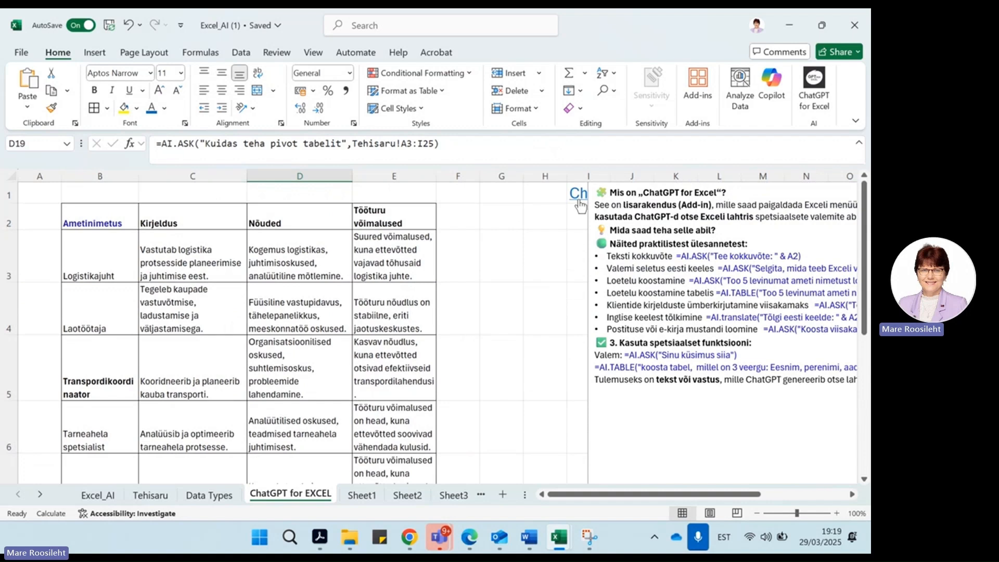
pyautogui.click(590, 268)
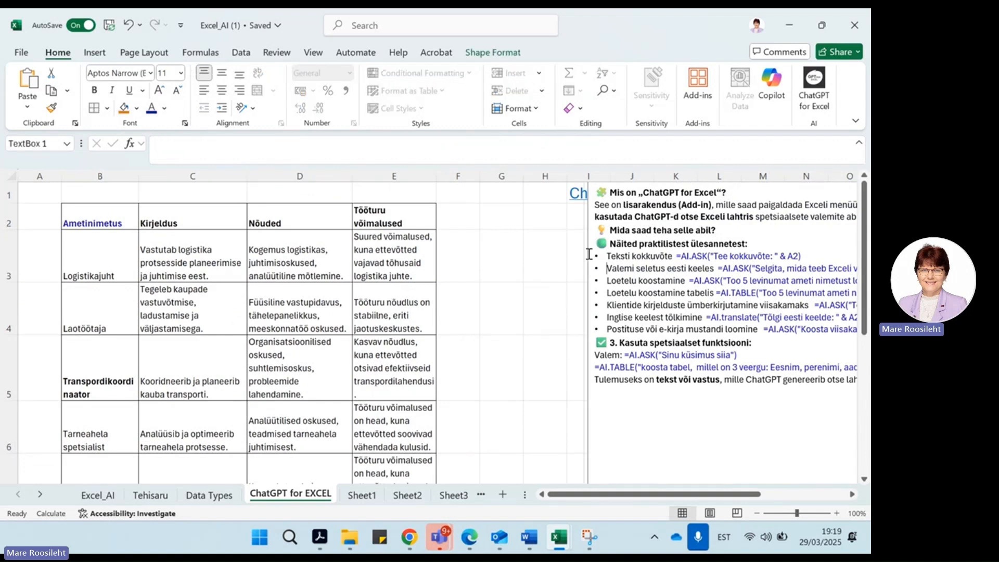
pyautogui.moveTo(585, 248); pyautogui.dragTo(455, 273)
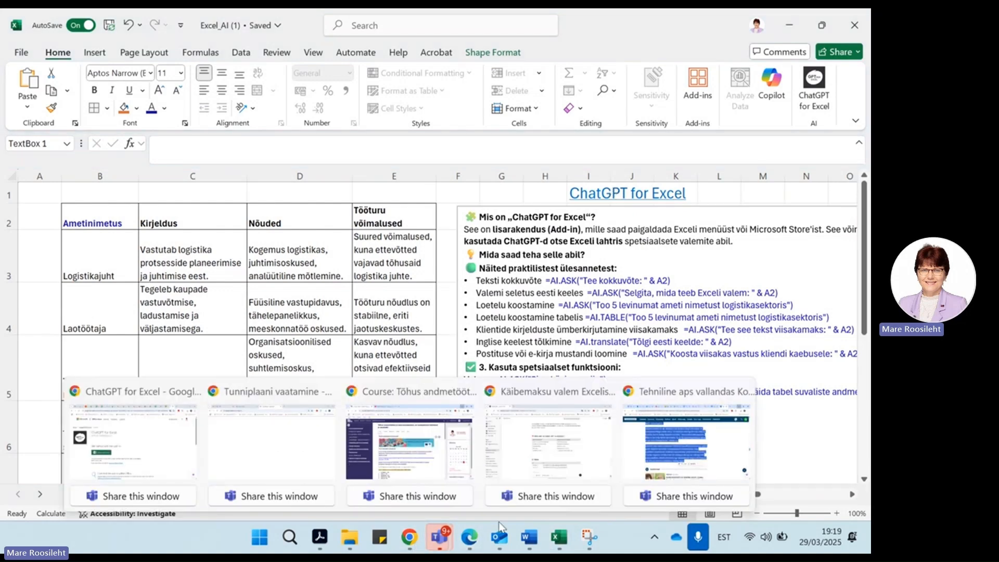
# Step: Switch to Chrome to view the ChatGPT for Excel add-in page in the Office Store, and return to the Excel_AI (1) workbook
pyautogui.moveTo(586, 471)
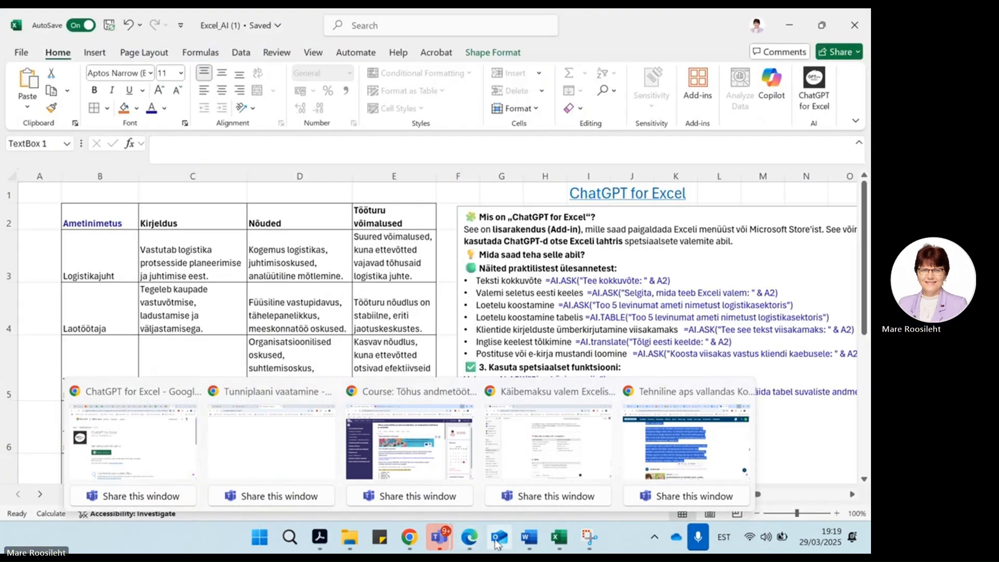
pyautogui.click(104, 453)
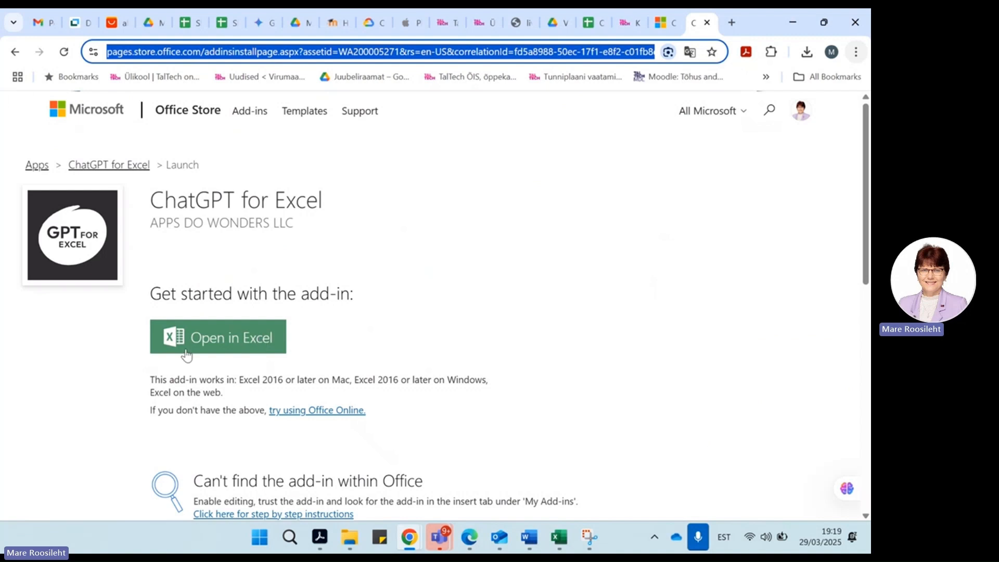
pyautogui.click(529, 267)
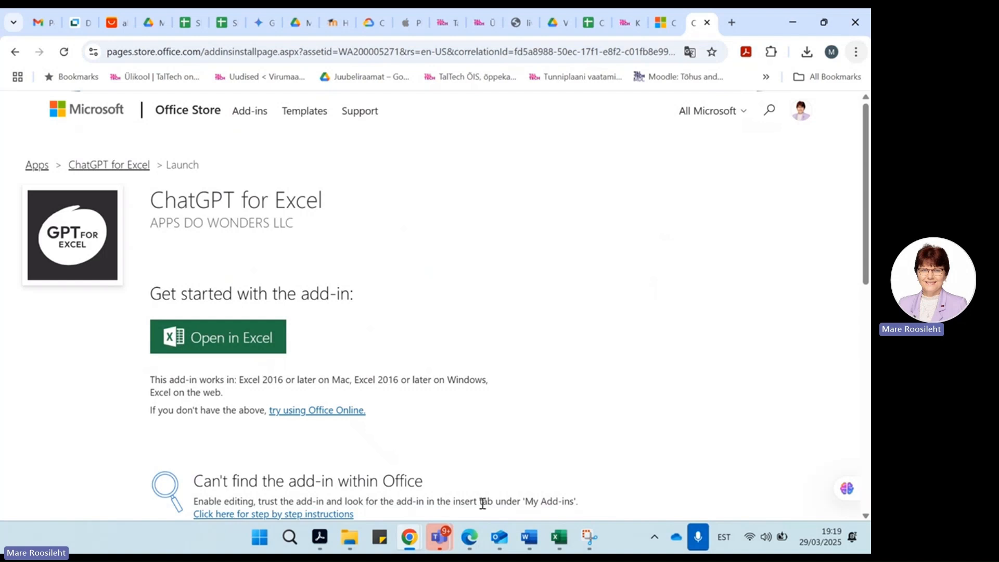
pyautogui.moveTo(559, 538)
pyautogui.click(350, 453)
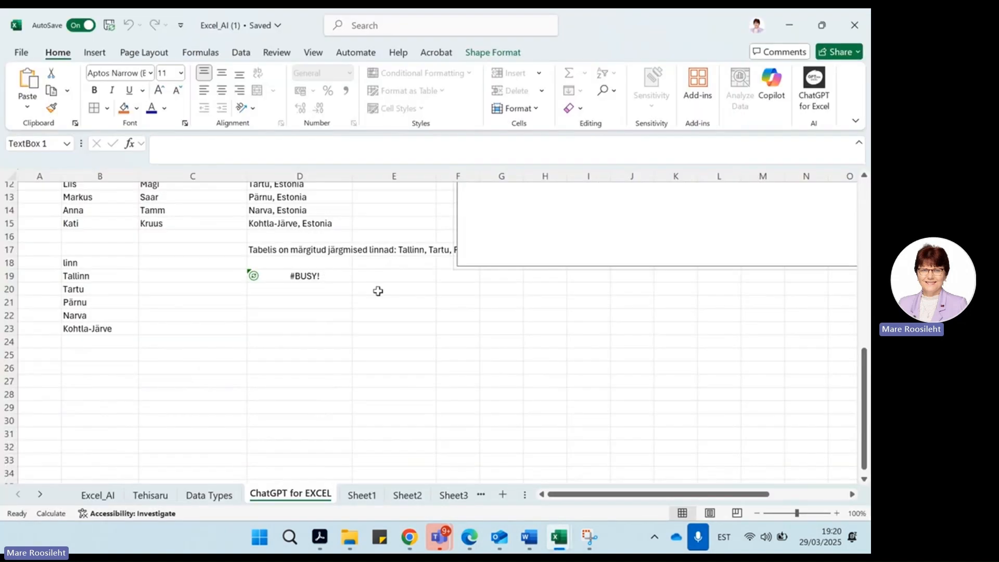
# Step: Review the sample formulas in the notes and re-enter the AI.ASK formula in cell D19 unchanged to rerun it
pyautogui.scroll(4, 473, 314)
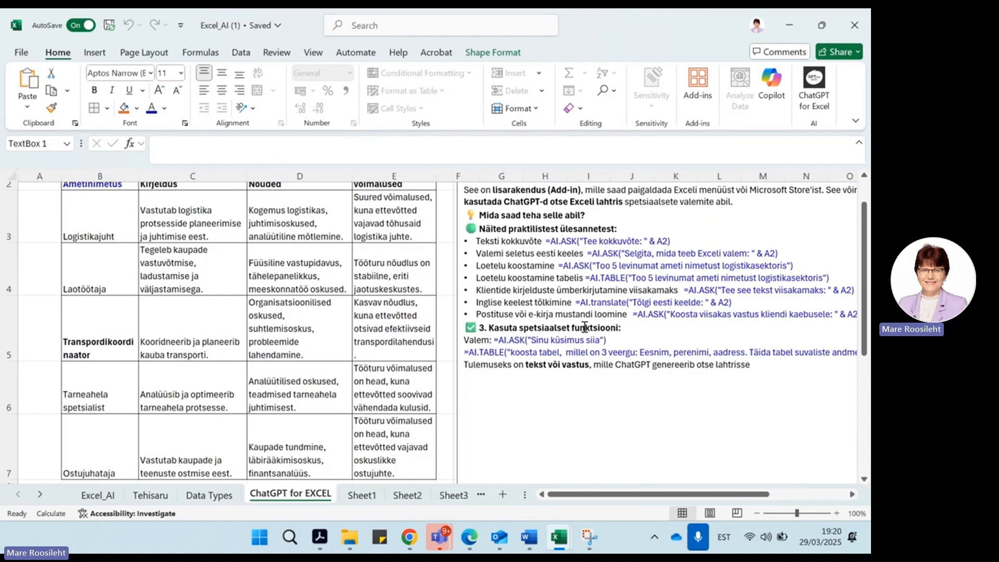
pyautogui.scroll(-2, 524, 366)
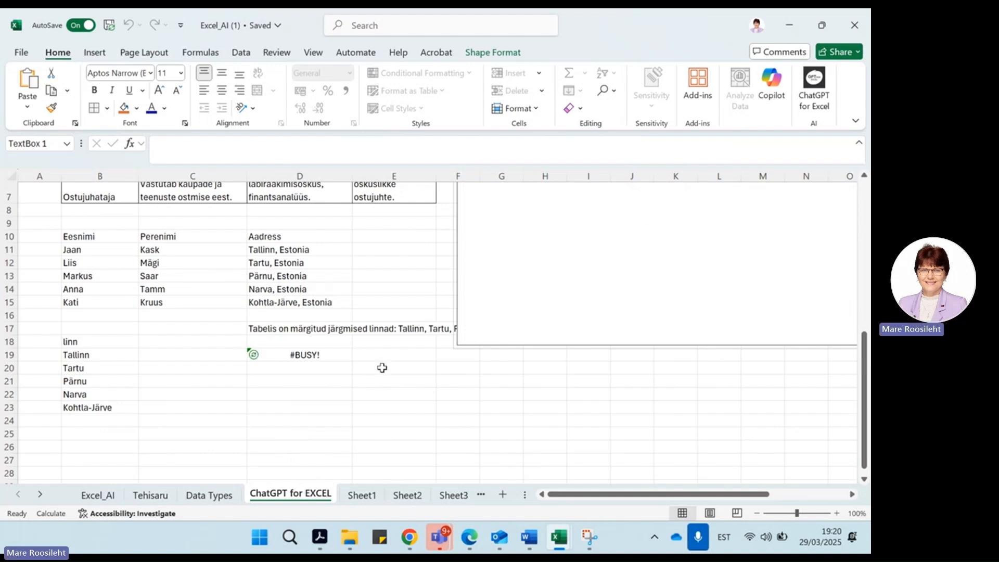
pyautogui.click(283, 357)
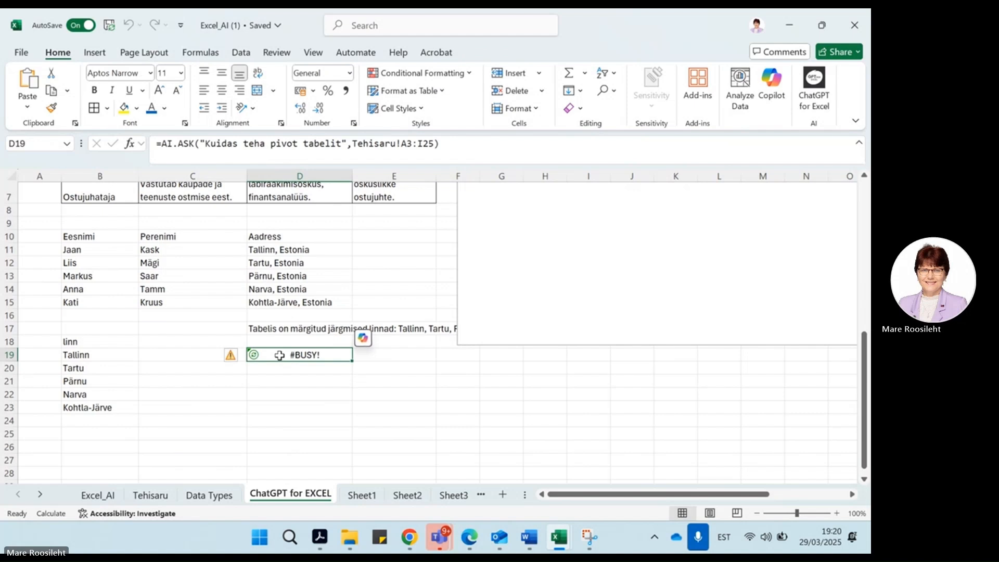
pyautogui.click(478, 150)
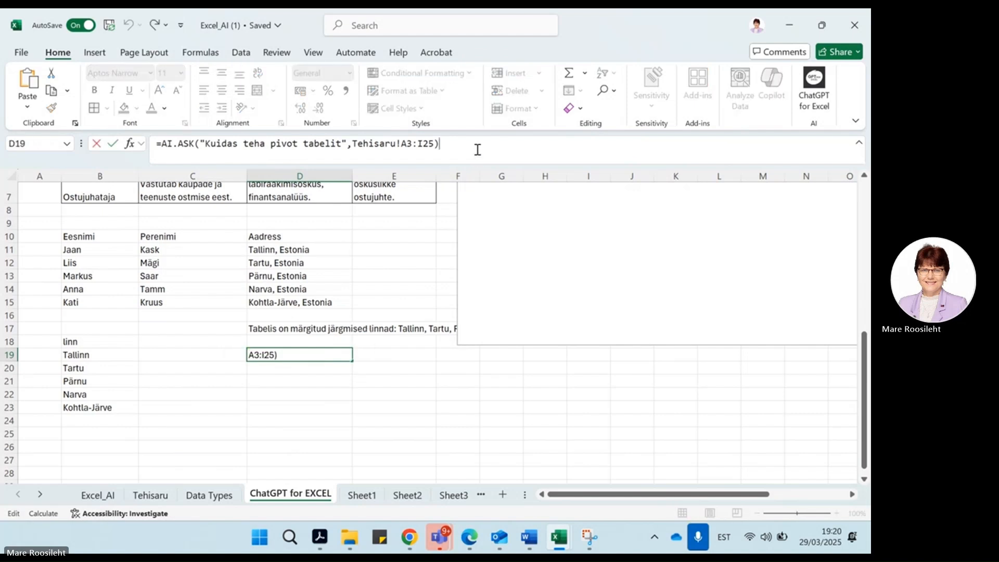
pyautogui.press('Return')
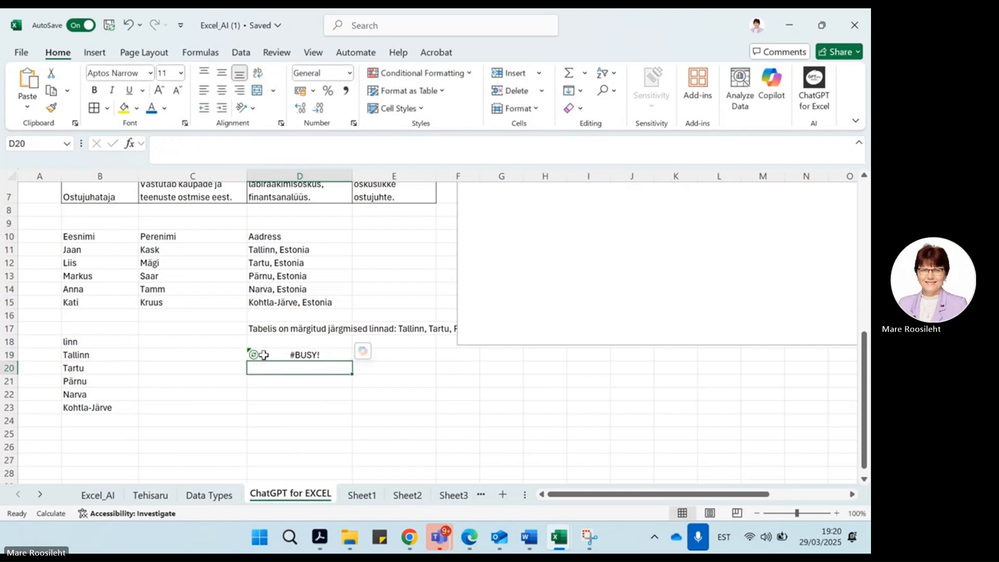
# Step: Start an AI.ASK formula in cell D21 and open its function arguments
pyautogui.click(252, 380)
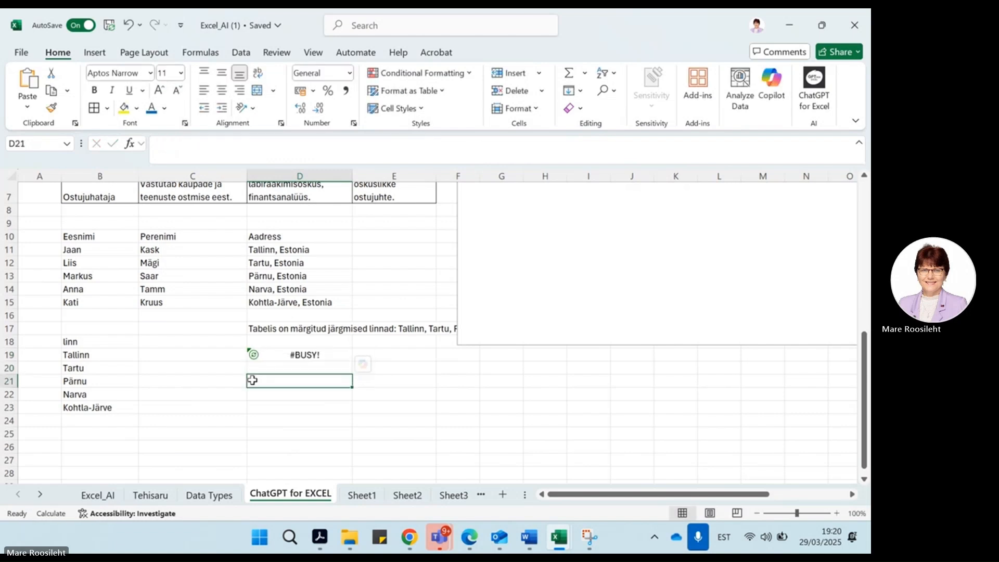
pyautogui.click(197, 143)
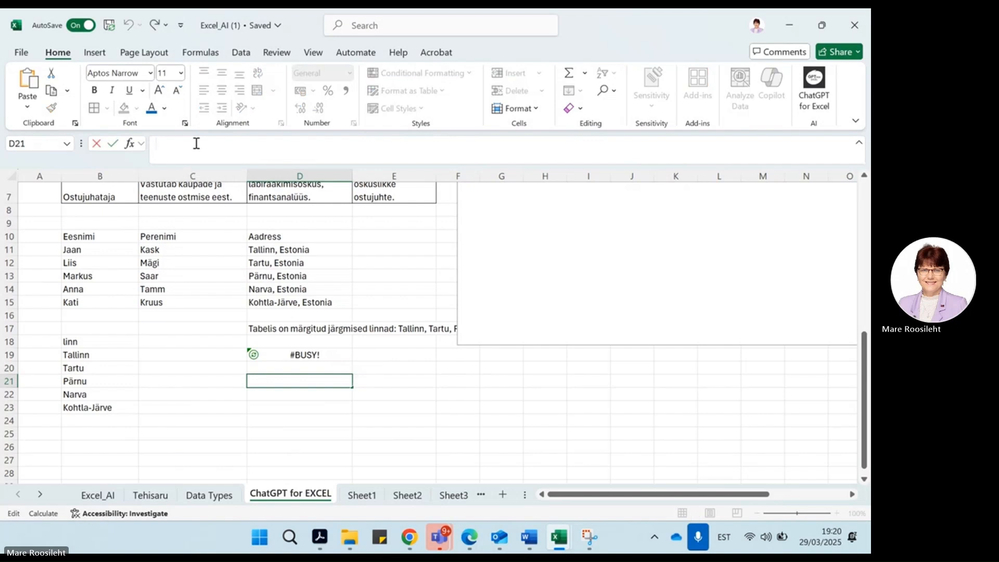
pyautogui.write('=AI.')
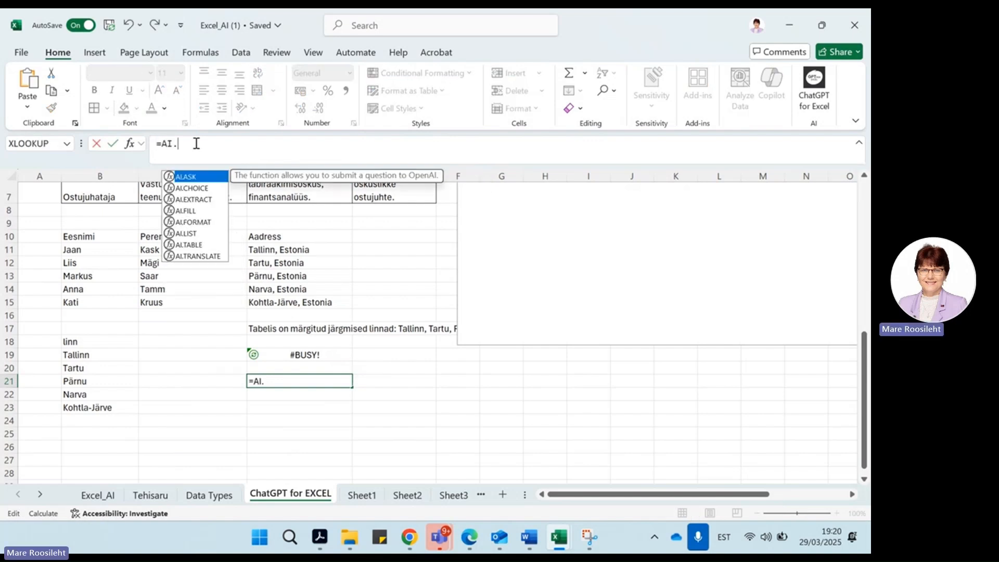
pyautogui.doubleClick(187, 178)
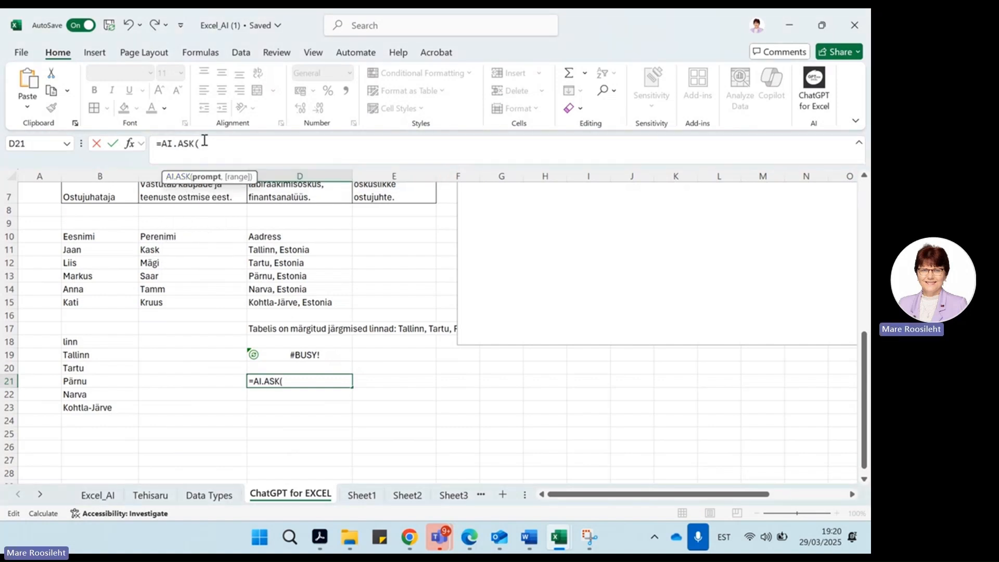
pyautogui.click(129, 143)
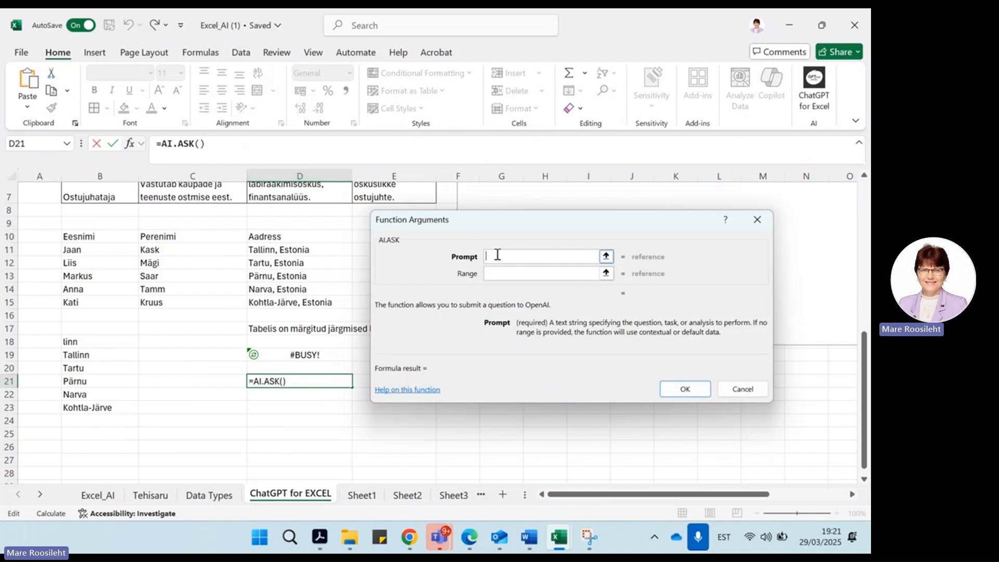
# Step: Set the AI.ASK prompt to "Koosta valem tööjõumaksude arvutamiseks." without a range and run the formula
pyautogui.write('Koosta')
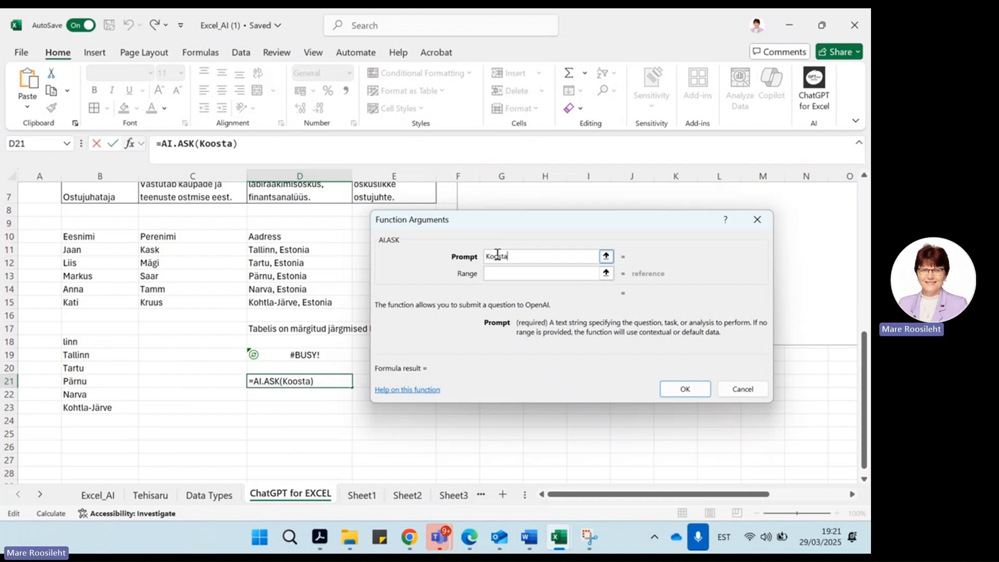
pyautogui.press('BackSpace')
pyautogui.press('BackSpace')
pyautogui.press('BackSpace')
pyautogui.press('BackSpace')
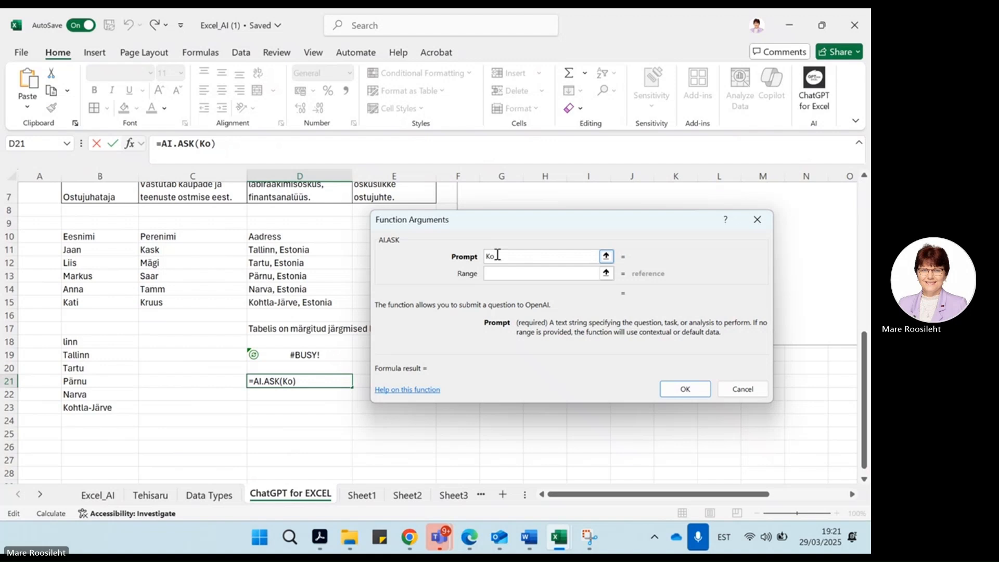
pyautogui.write('osta valem')
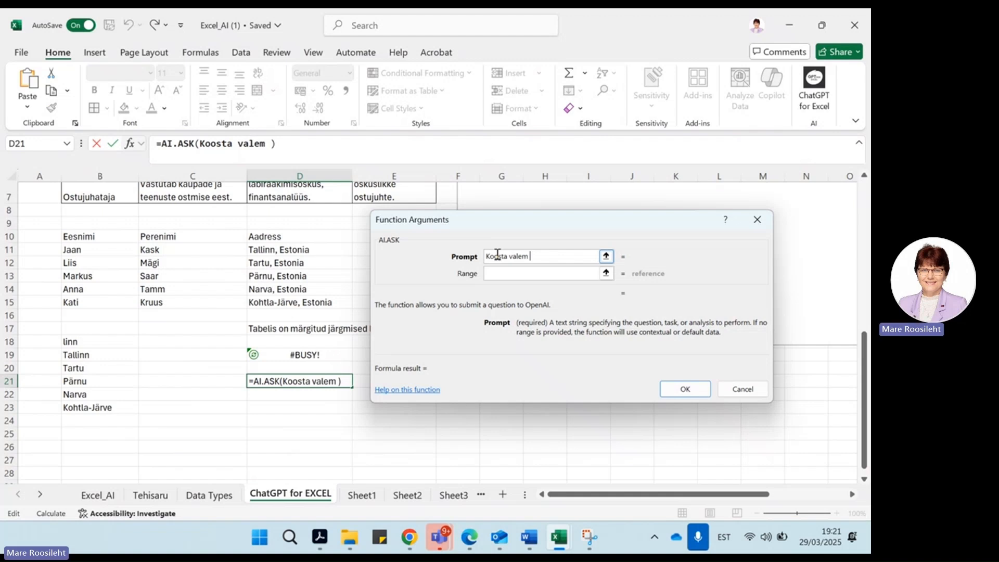
pyautogui.write('tööjõu')
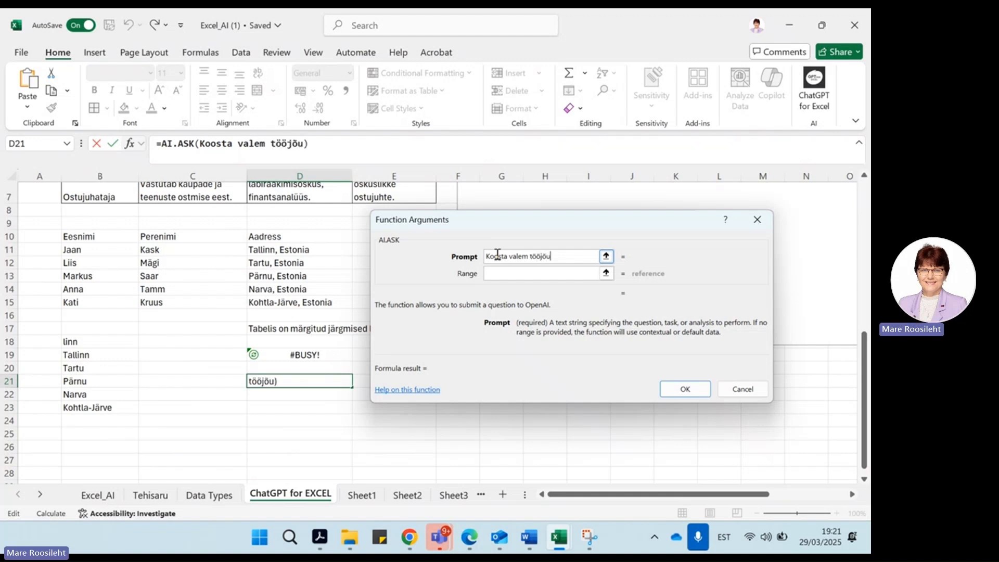
pyautogui.write('maksude ')
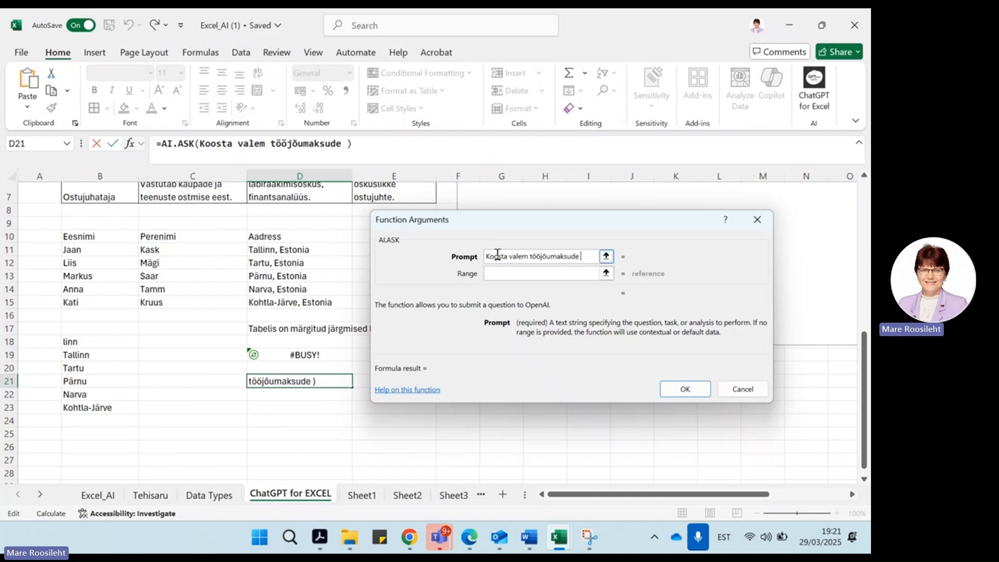
pyautogui.write('arvut')
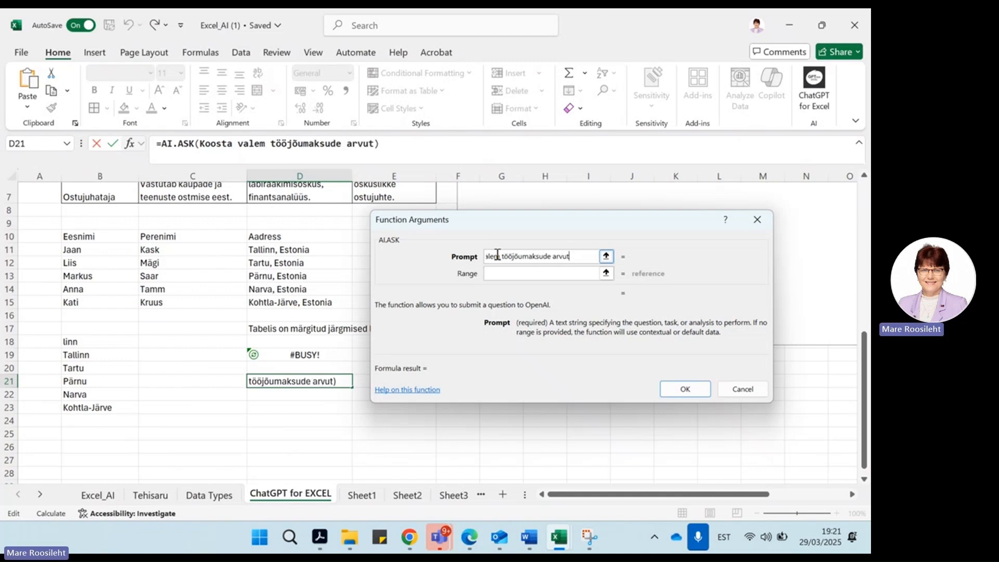
pyautogui.write('amiseks.')
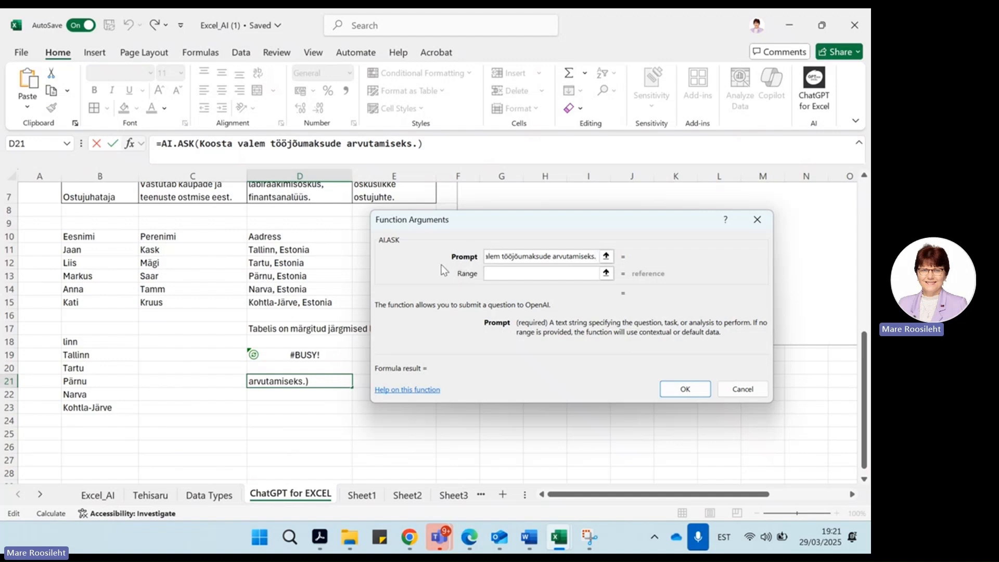
pyautogui.click(680, 388)
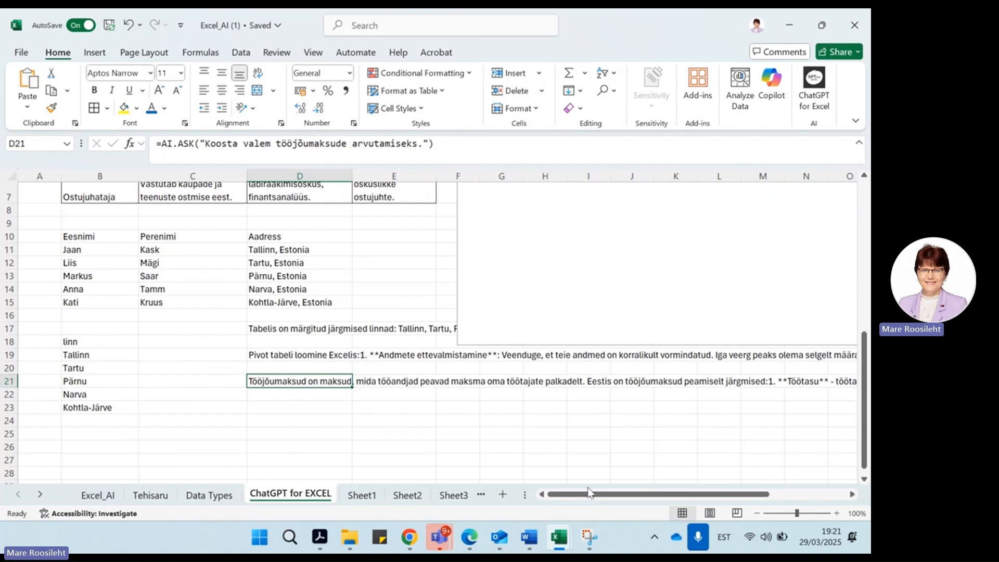
# Step: Read the full AI.ASK answers in cells D21 and D19 across the columns they overflow
pyautogui.moveTo(594, 496); pyautogui.dragTo(717, 478)
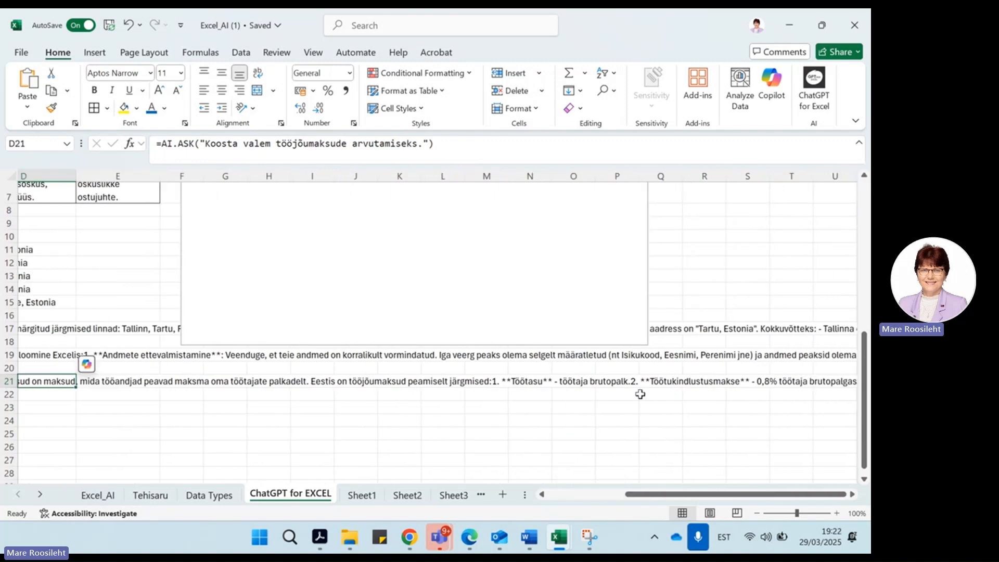
pyautogui.click(853, 494)
pyautogui.click(852, 495)
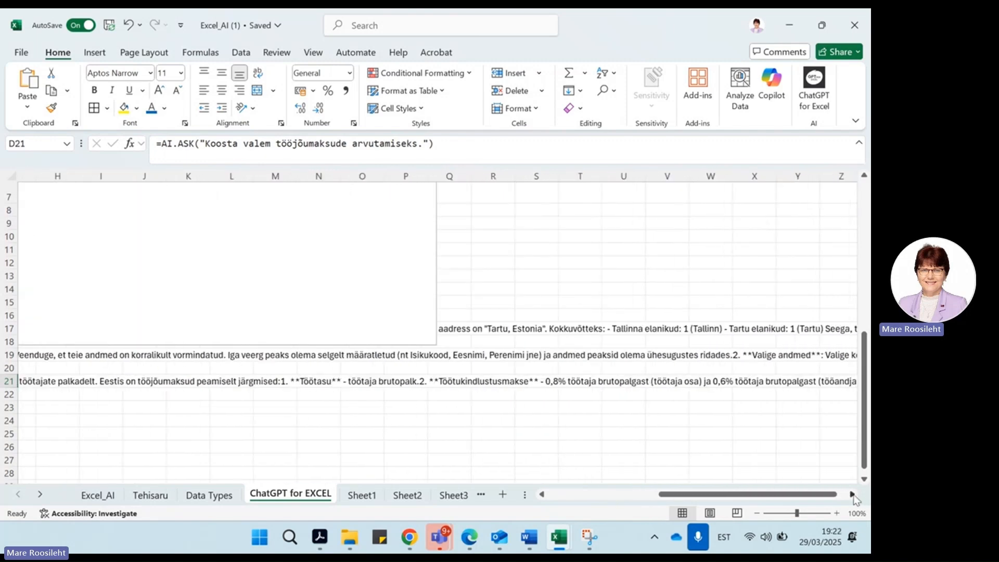
pyautogui.moveTo(853, 496); pyautogui.dragTo(351, 490)
pyautogui.click(256, 354)
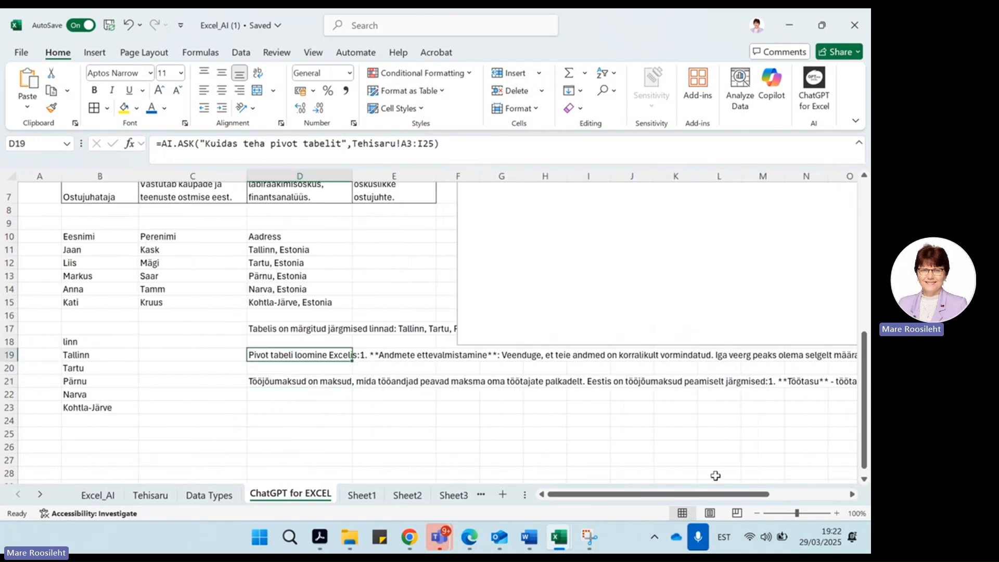
pyautogui.moveTo(695, 498); pyautogui.dragTo(772, 494)
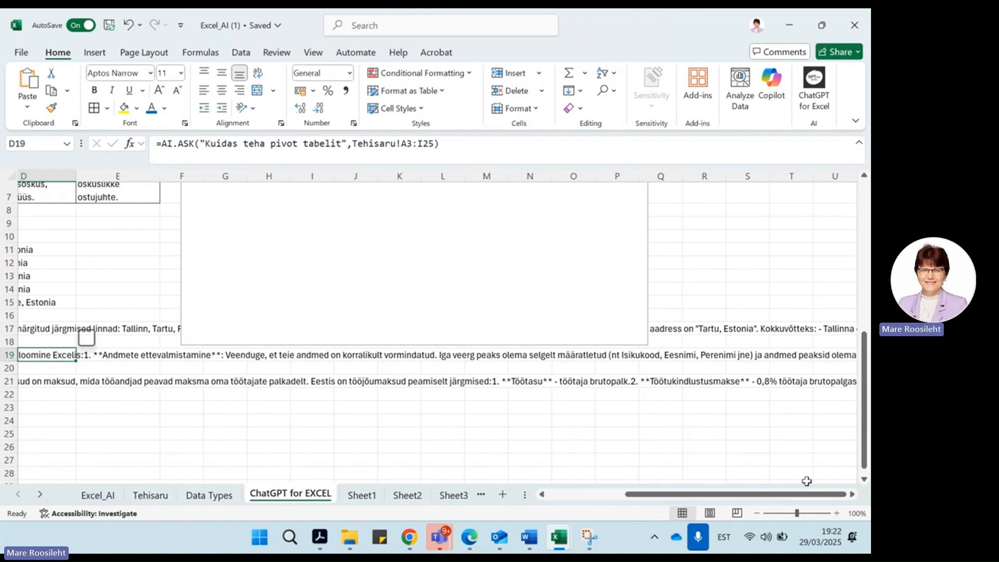
pyautogui.click(852, 494)
pyautogui.click(853, 495)
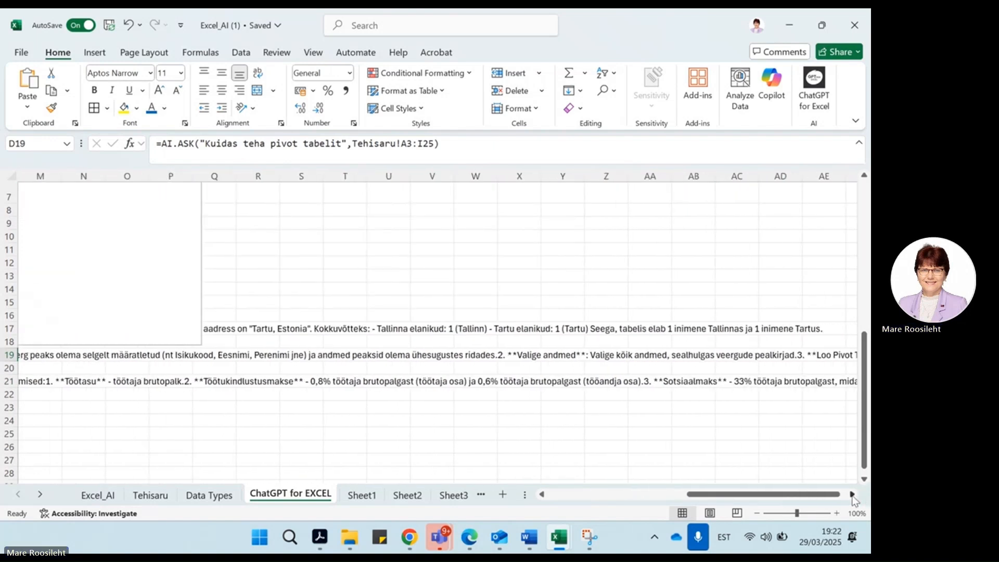
pyautogui.moveTo(827, 499); pyautogui.dragTo(445, 491)
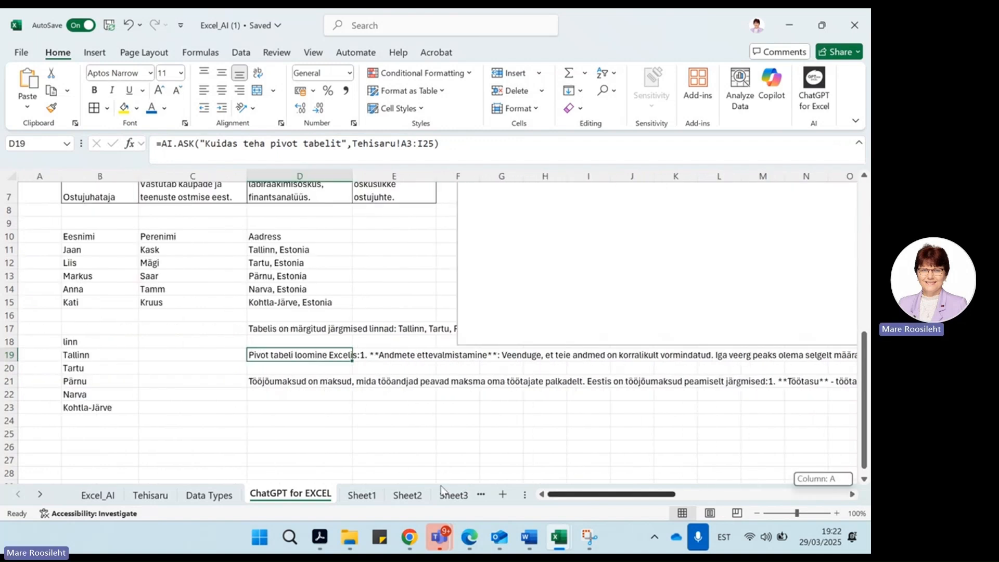
# Step: Replace the AI.ASK function in cell D21 with AI.LIST, keeping the same prompt, and run it
pyautogui.click(270, 382)
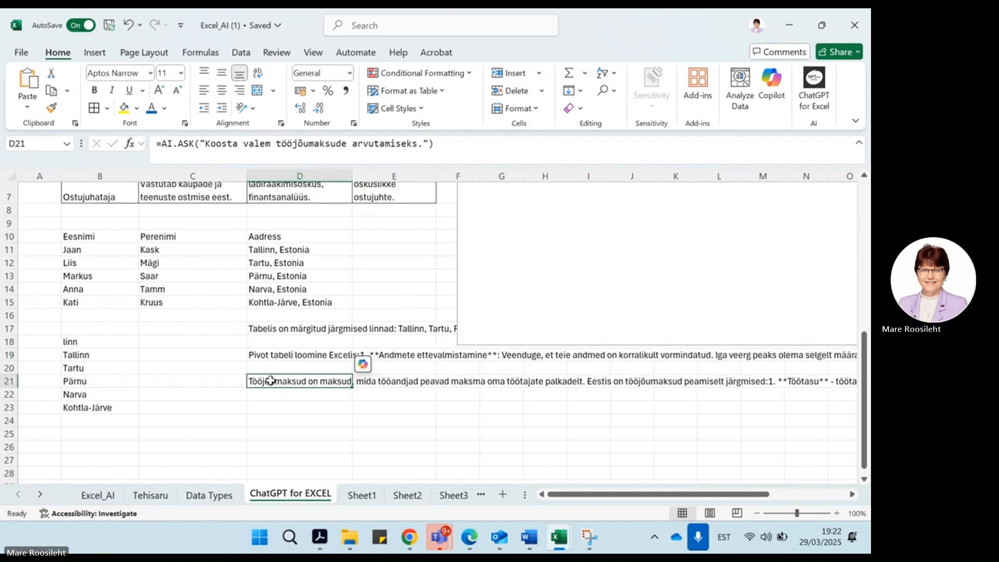
pyautogui.click(178, 146)
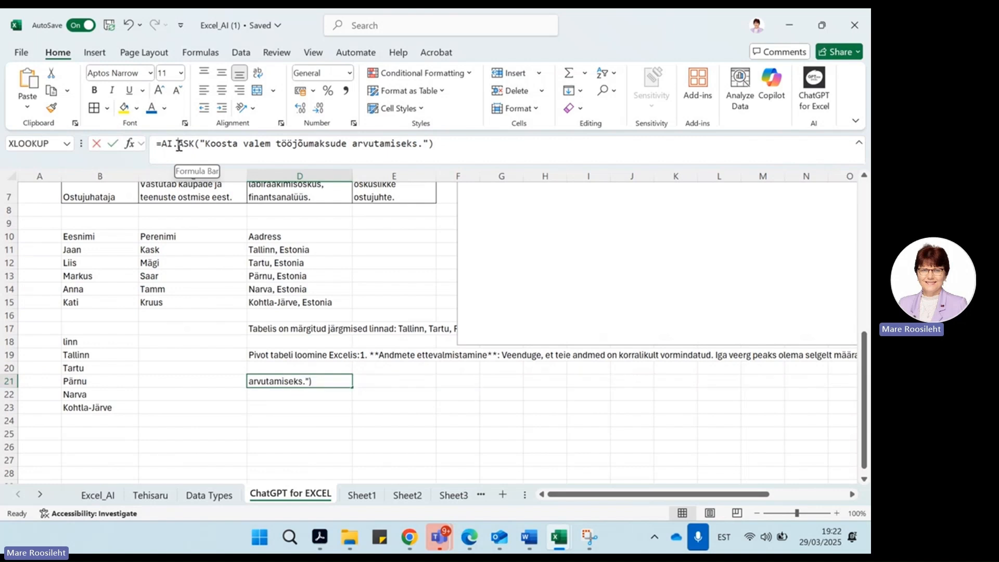
pyautogui.moveTo(179, 147); pyautogui.dragTo(191, 144)
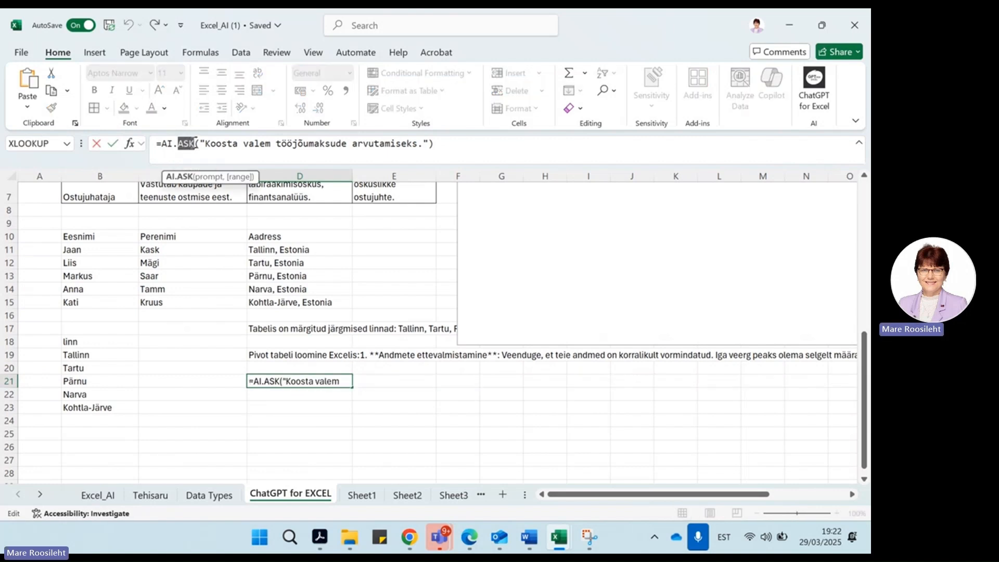
pyautogui.write('list')
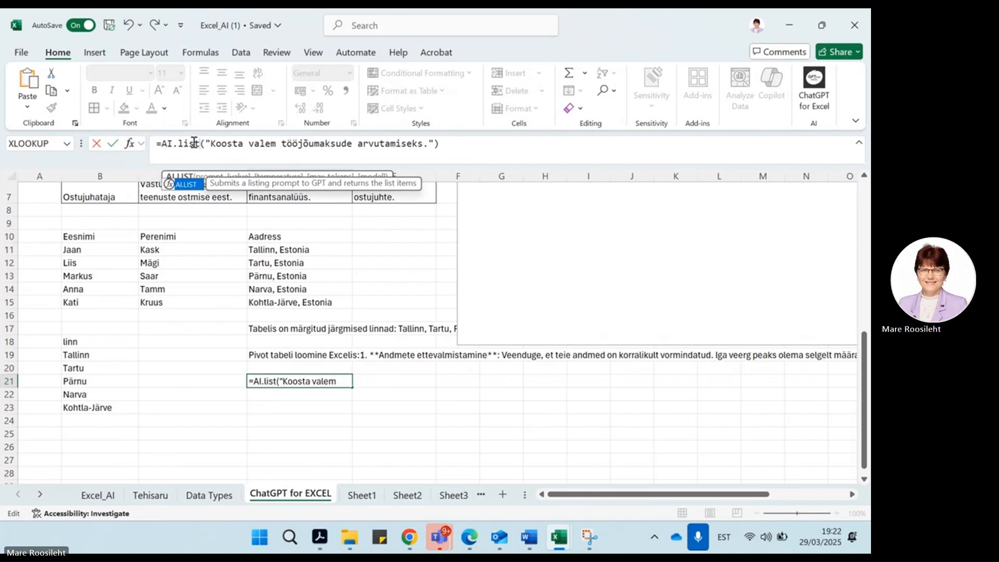
pyautogui.press('Return')
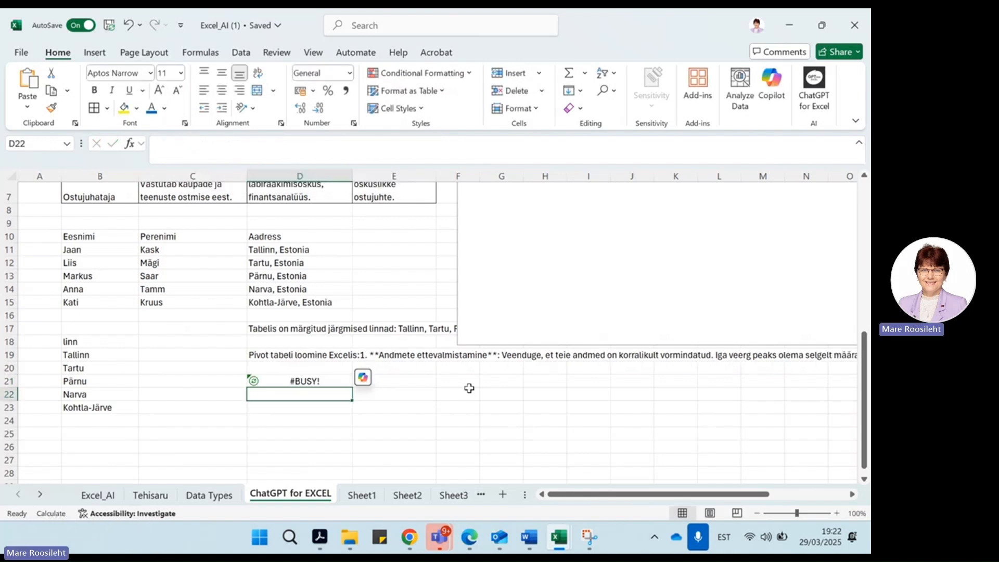
# Step: Examine the AI.LIST output starting in cell D21 and compare its formula with the AI.ASK formula in D19
pyautogui.scroll(-2, 551, 396)
pyautogui.click(518, 368)
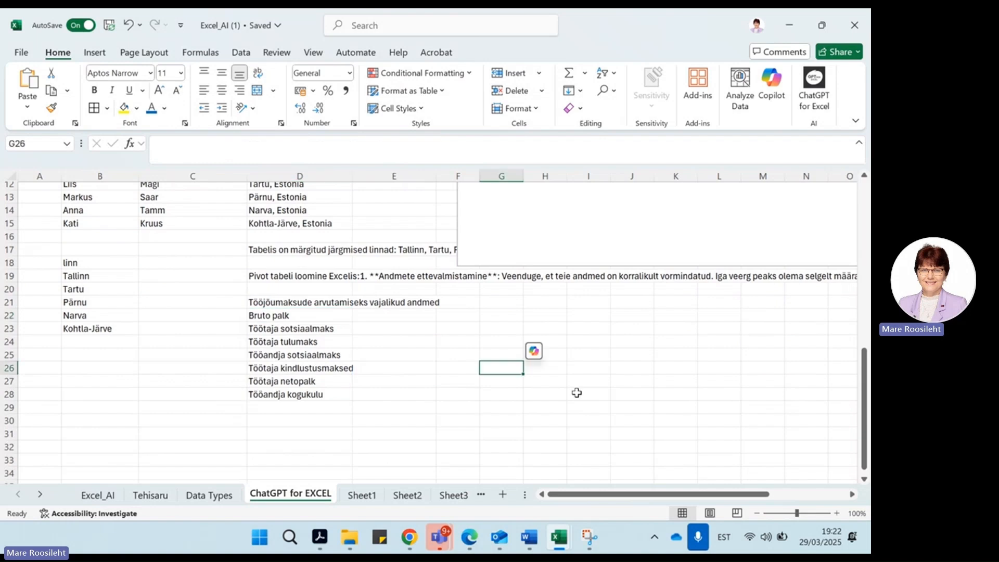
pyautogui.click(259, 304)
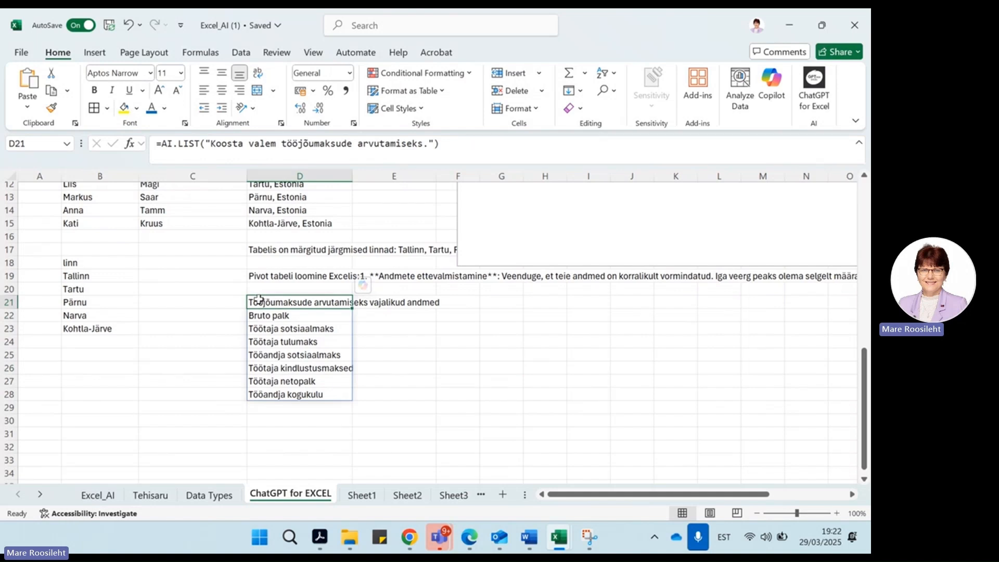
pyautogui.click(413, 404)
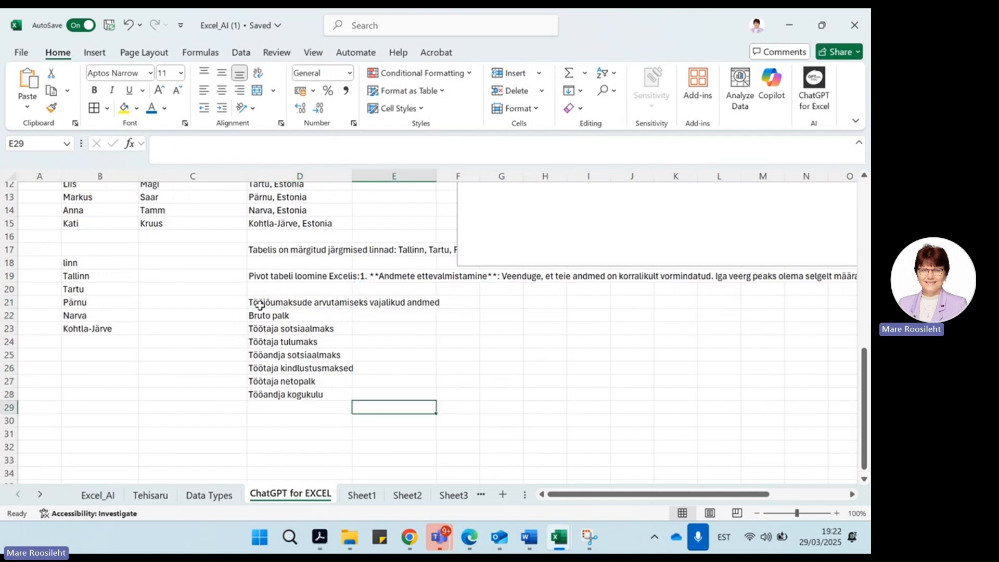
pyautogui.click(259, 305)
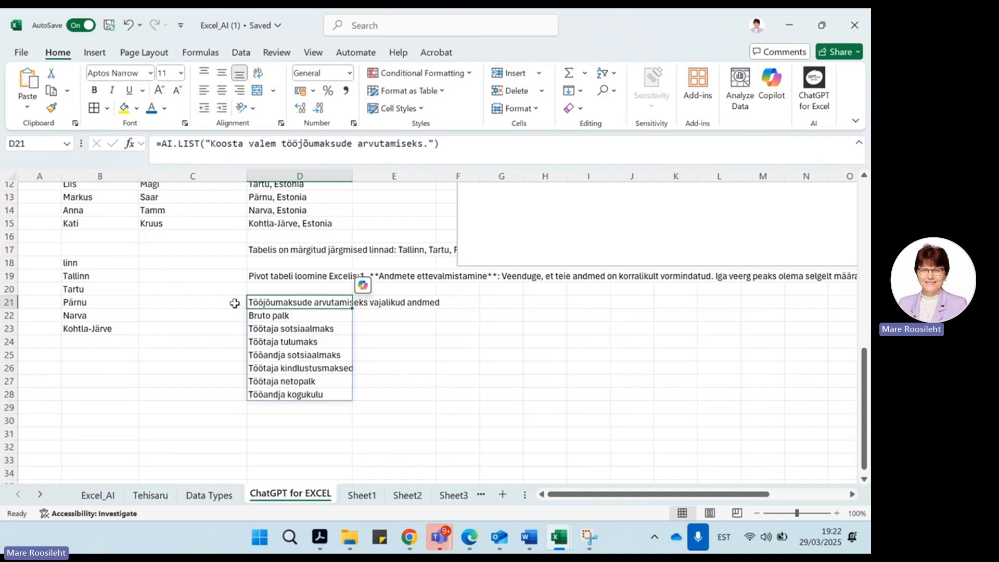
pyautogui.scroll(1, 258, 274)
pyautogui.click(255, 315)
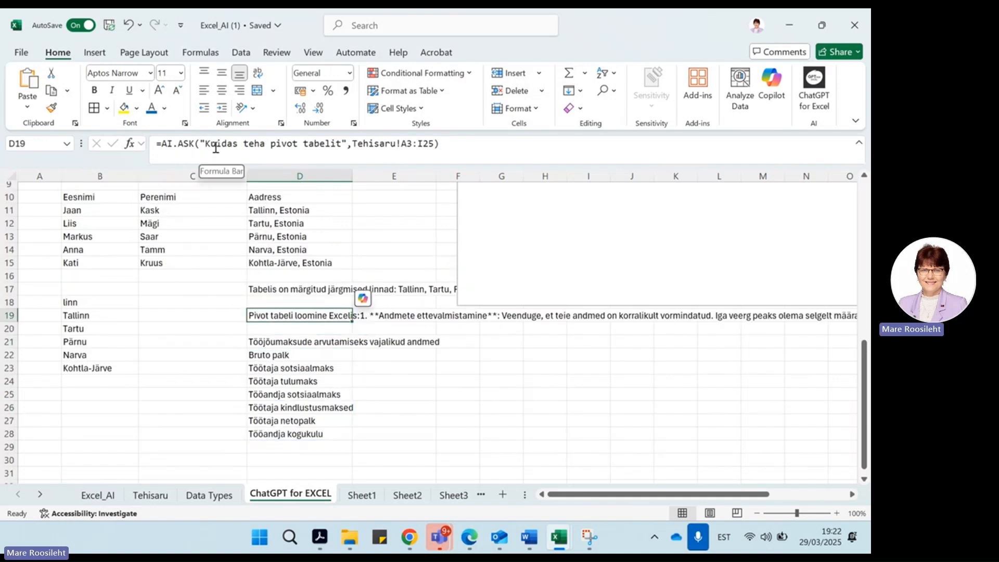
pyautogui.click(542, 379)
# Step: Review the ChatGPT for Excel notes and the Excel_AI, Tehisaru and Data Types sheets, ending on Tehisaru
pyautogui.scroll(3, 541, 378)
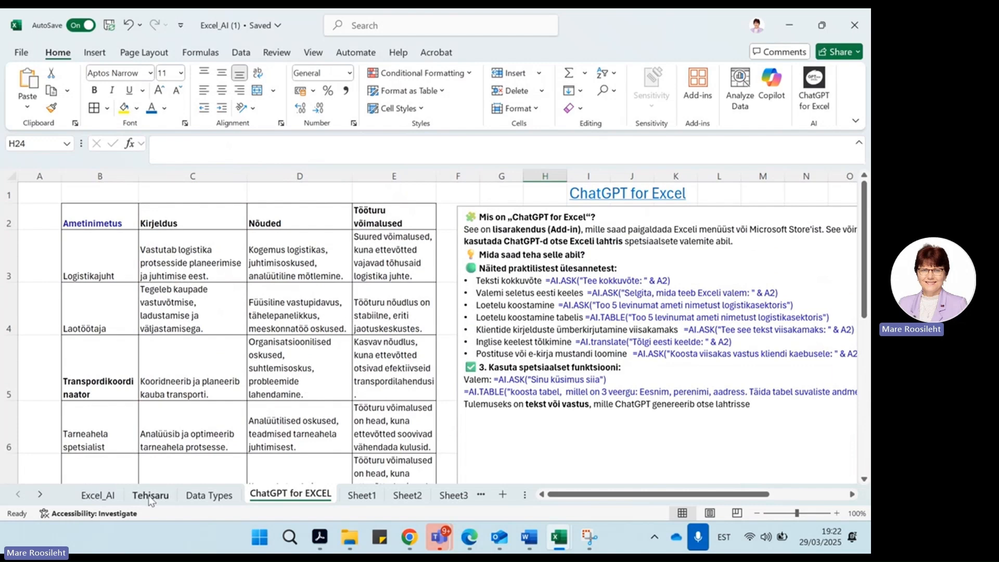
pyautogui.click(96, 499)
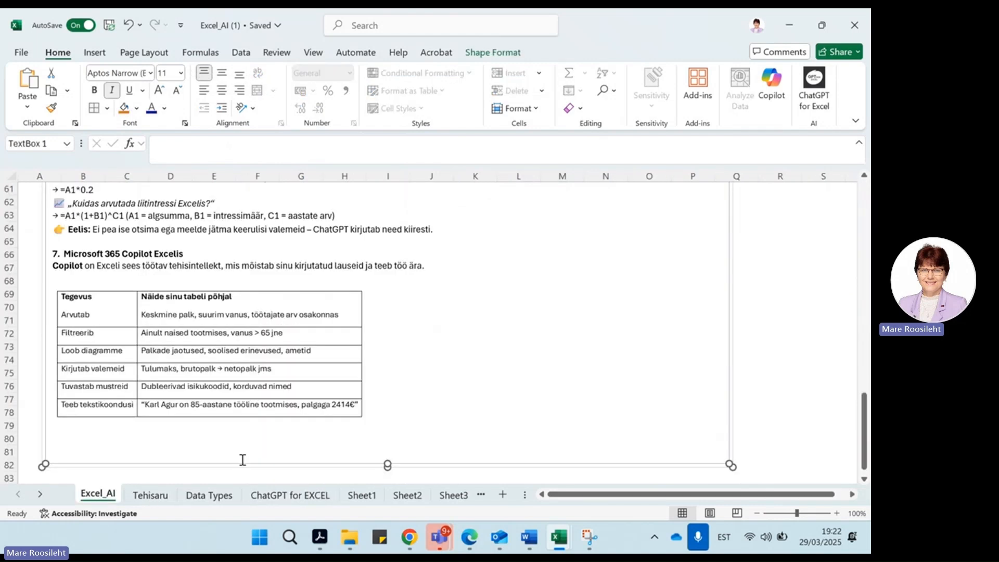
pyautogui.scroll(10, 245, 448)
pyautogui.scroll(2, 259, 430)
pyautogui.scroll(-5, 258, 431)
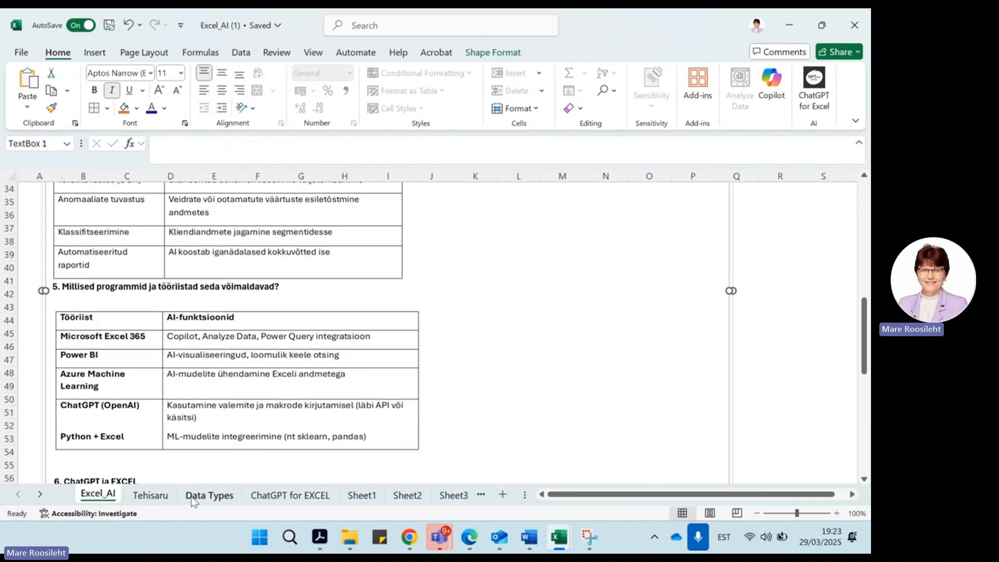
pyautogui.click(151, 495)
pyautogui.scroll(1, 442, 449)
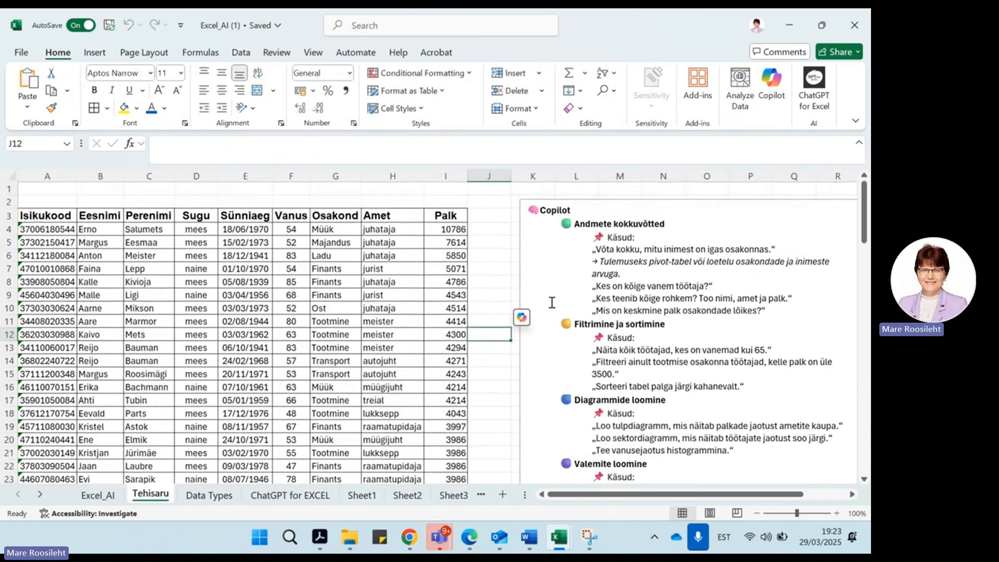
pyautogui.click(209, 495)
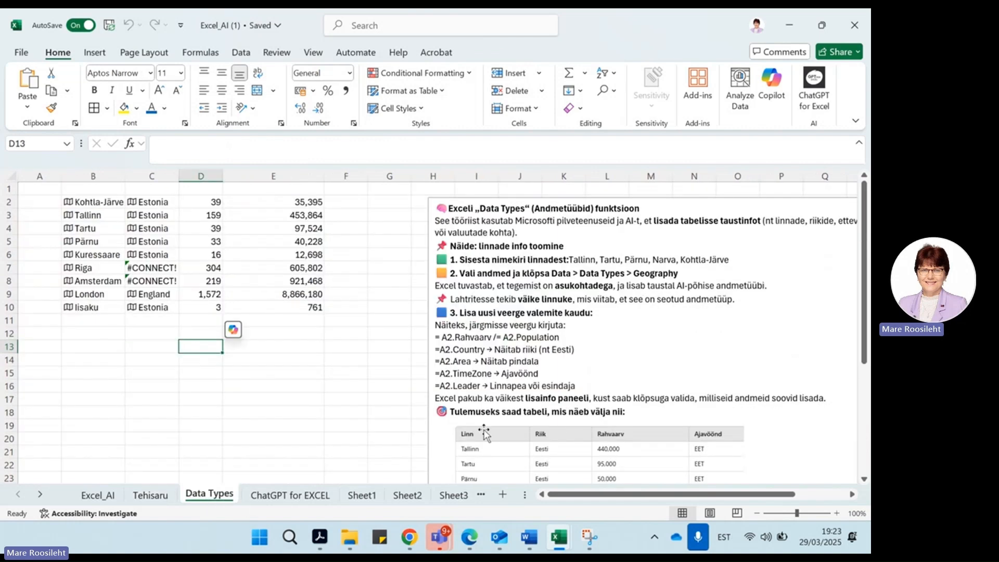
pyautogui.click(136, 495)
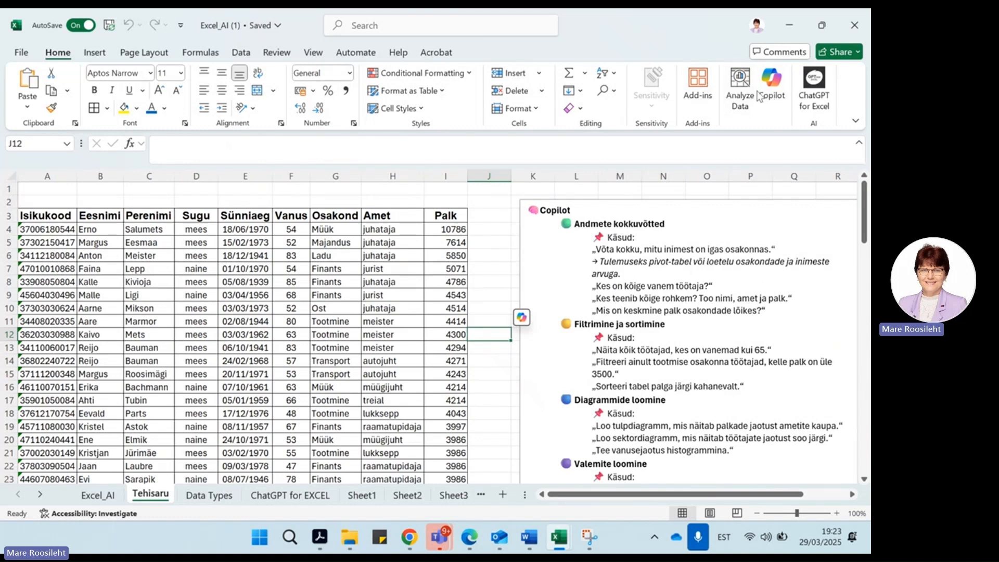
# Step: Review the Data Types sheet and the ChatGPT for EXCEL sheet
pyautogui.click(209, 495)
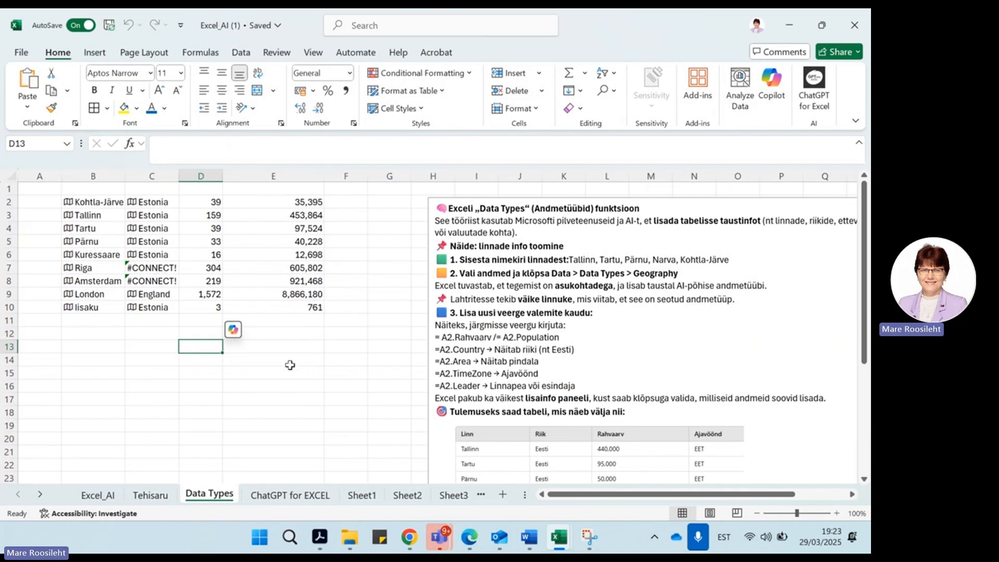
pyautogui.click(292, 496)
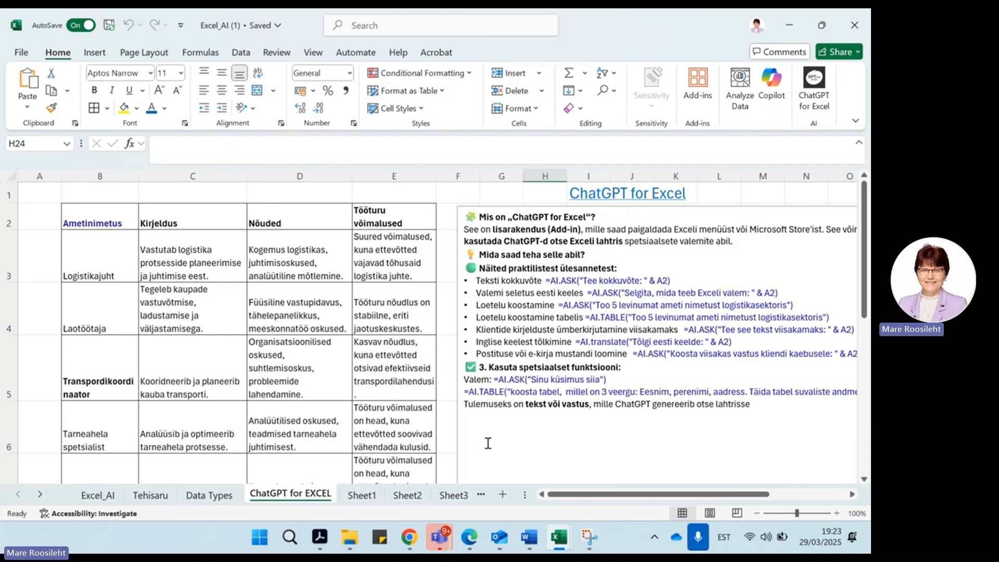
# Step: Switch to the "Käibemaksu valem Excelis" ChatGPT conversation in Chrome and ask in Estonian how long ChatGPT can be used for free in Excel
pyautogui.moveTo(409, 537)
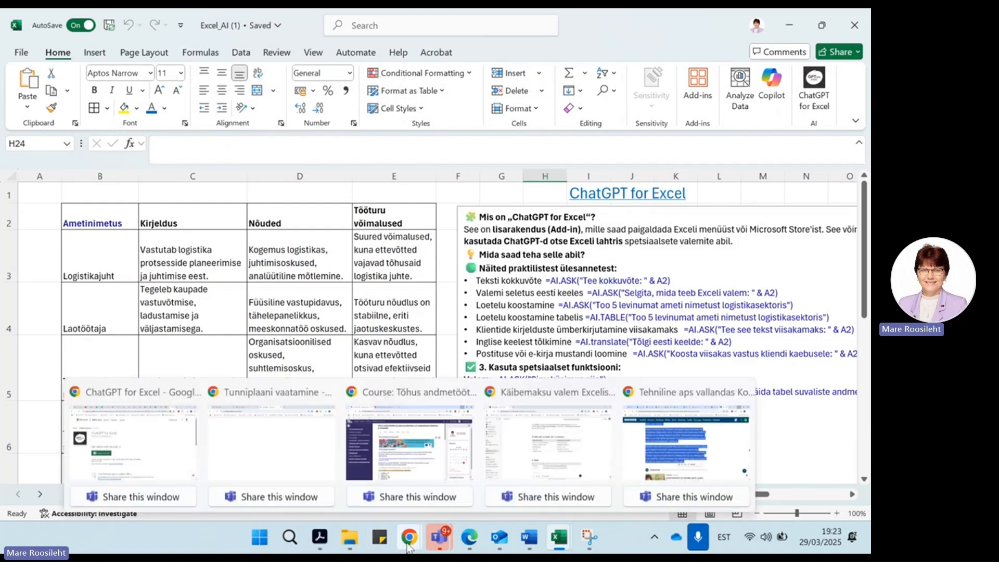
pyautogui.click(528, 471)
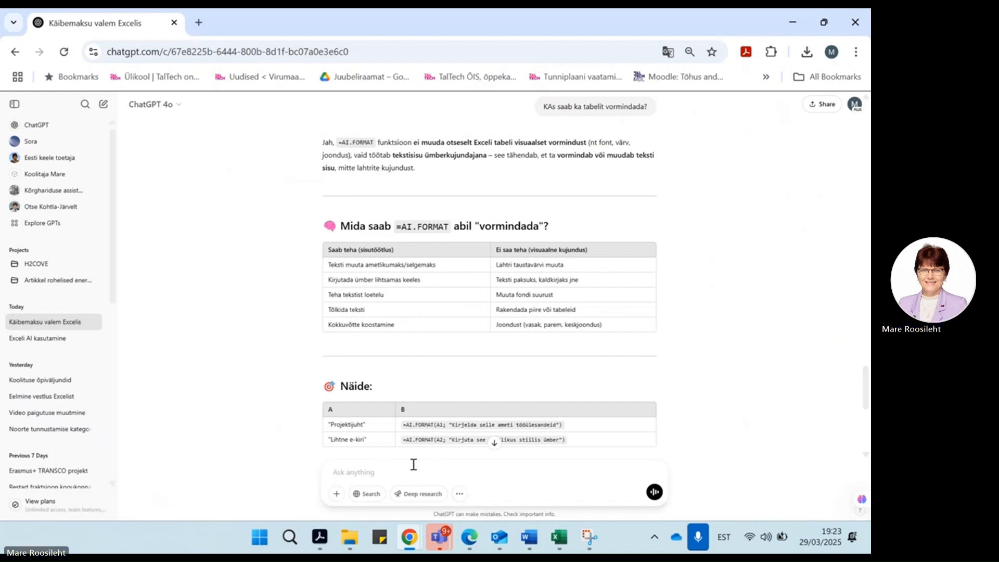
pyautogui.scroll(-6, 430, 449)
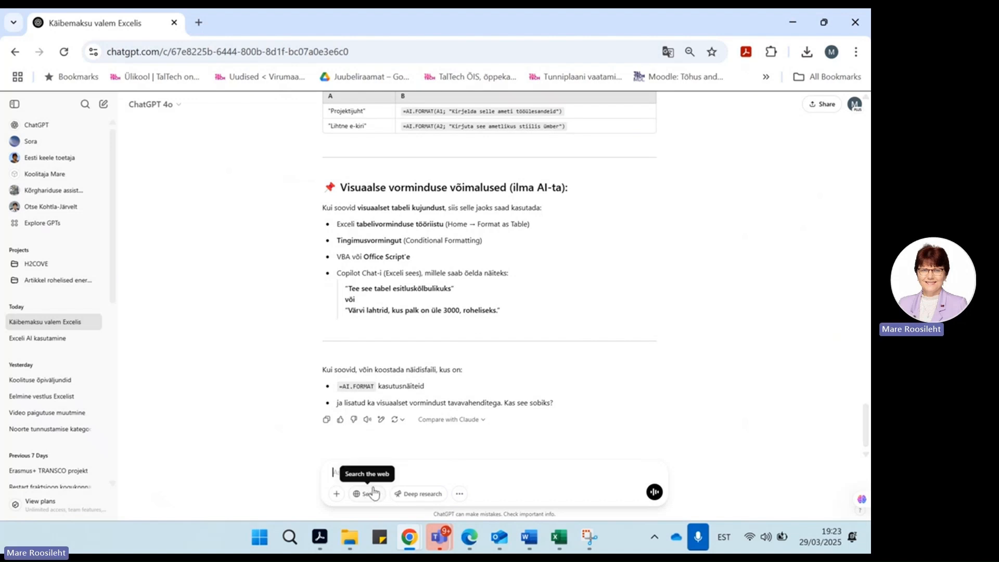
pyautogui.write('Ku')
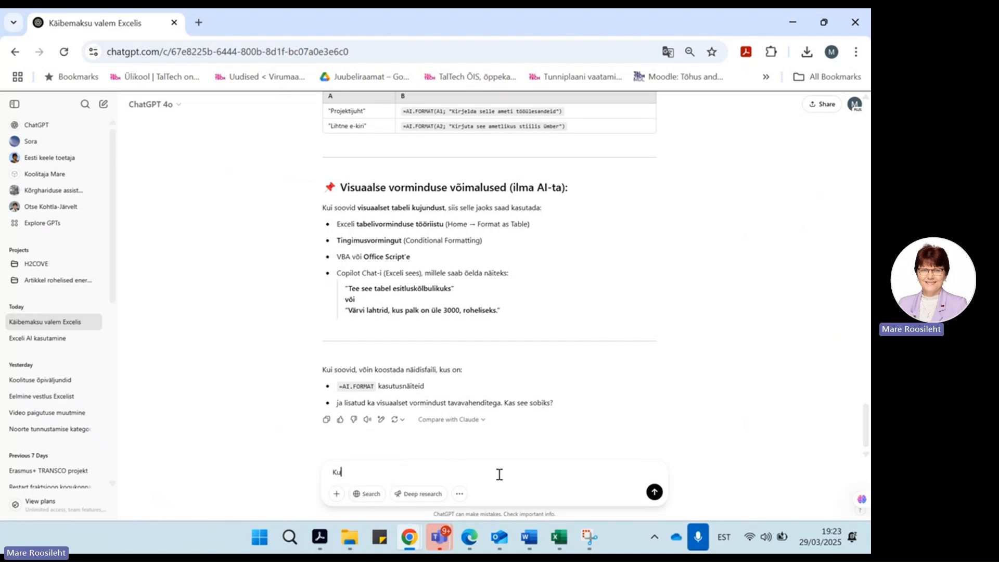
pyautogui.write('i pik')
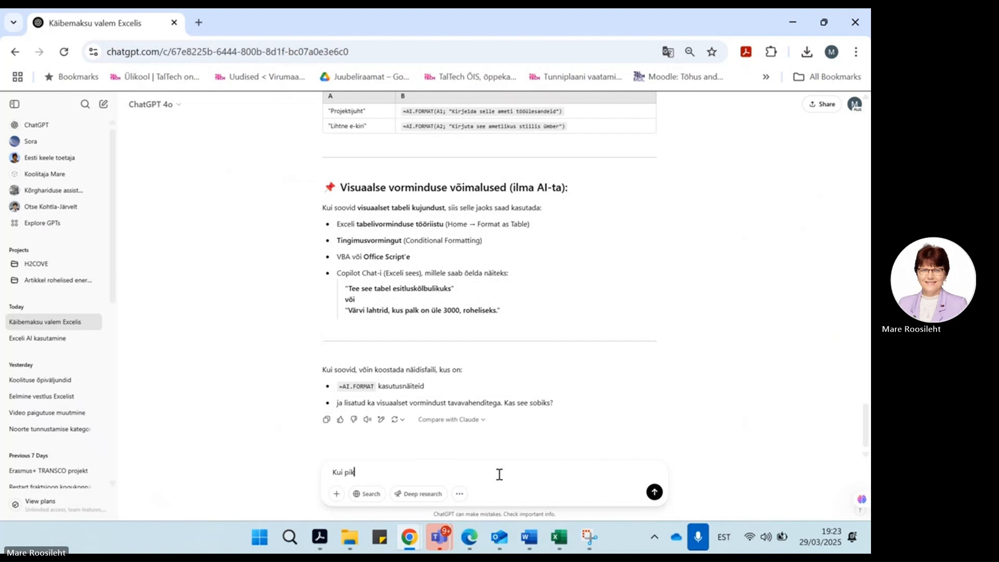
pyautogui.write('alt saab tasuta kasutada chatGPT')
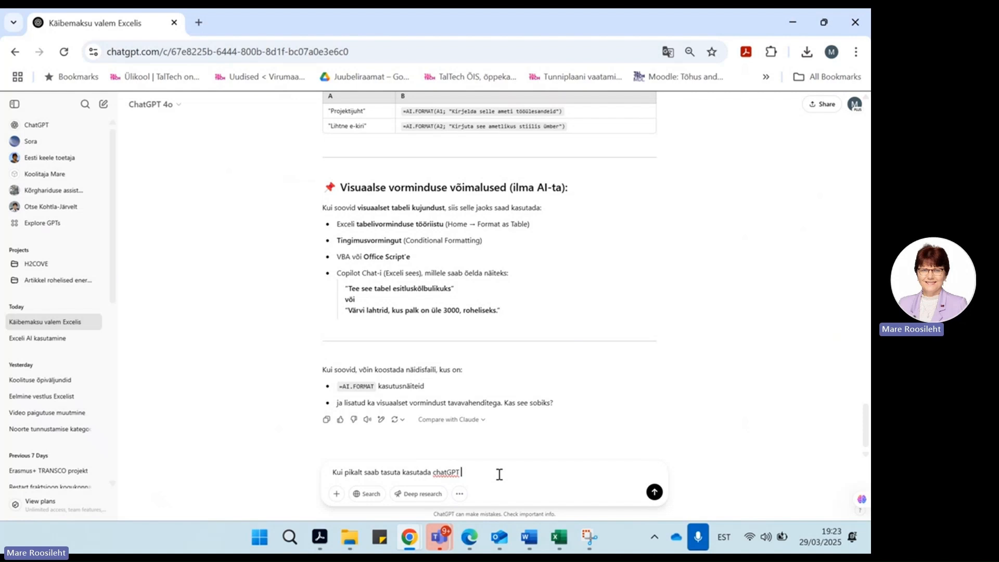
pyautogui.write('xcel.')
pyautogui.press('Return')
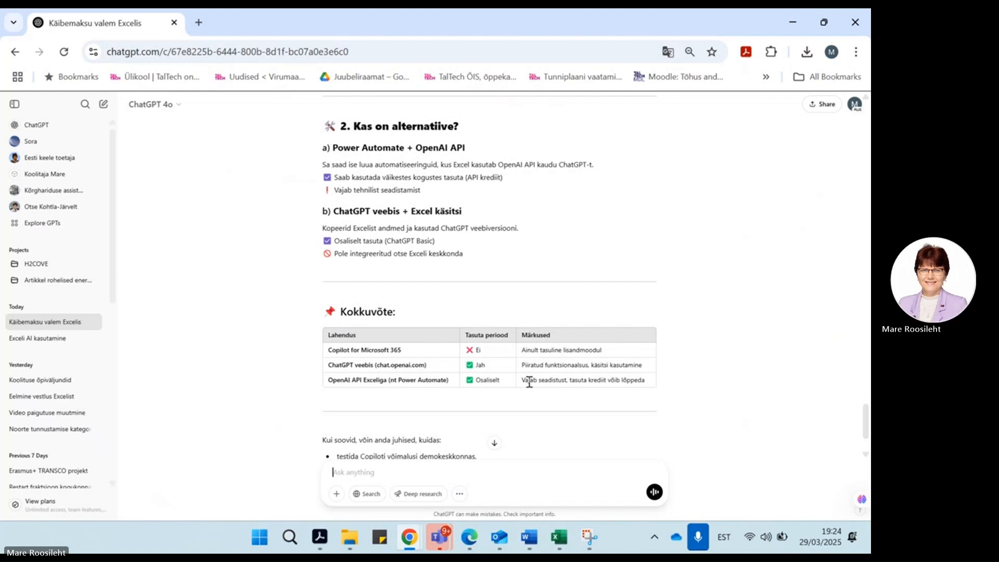
# Step: Read the ChatGPT answer's summary table and the earlier AI.FORMAT reply, and return to the ChatGPT for EXCEL sheet in Excel
pyautogui.scroll(-2, 592, 385)
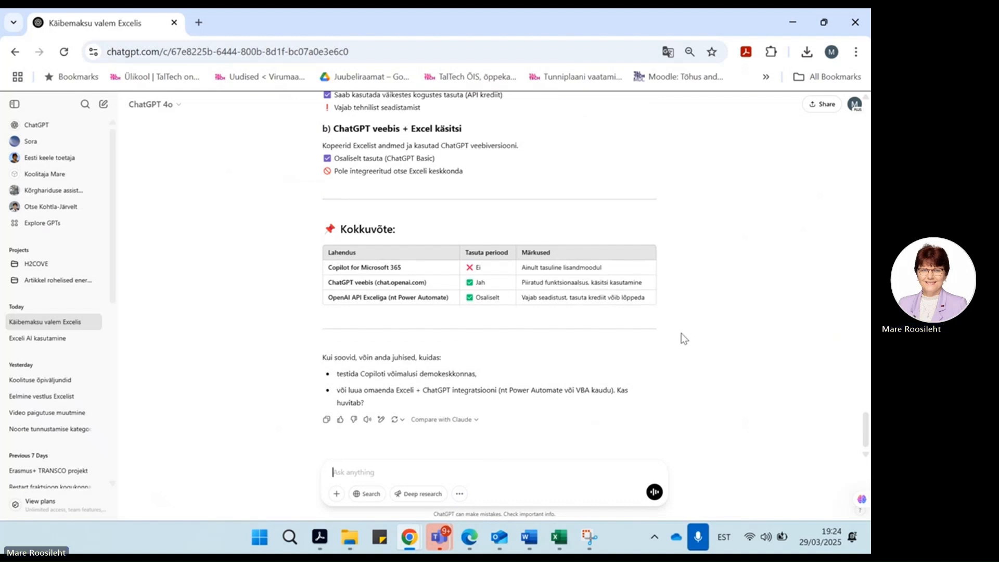
pyautogui.scroll(15, 682, 334)
pyautogui.scroll(8, 682, 333)
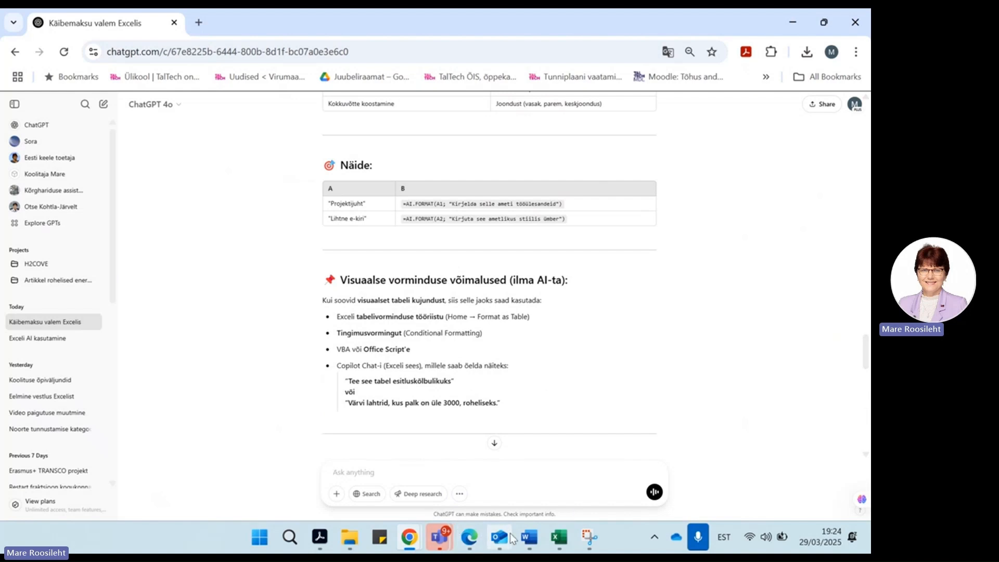
pyautogui.moveTo(467, 542)
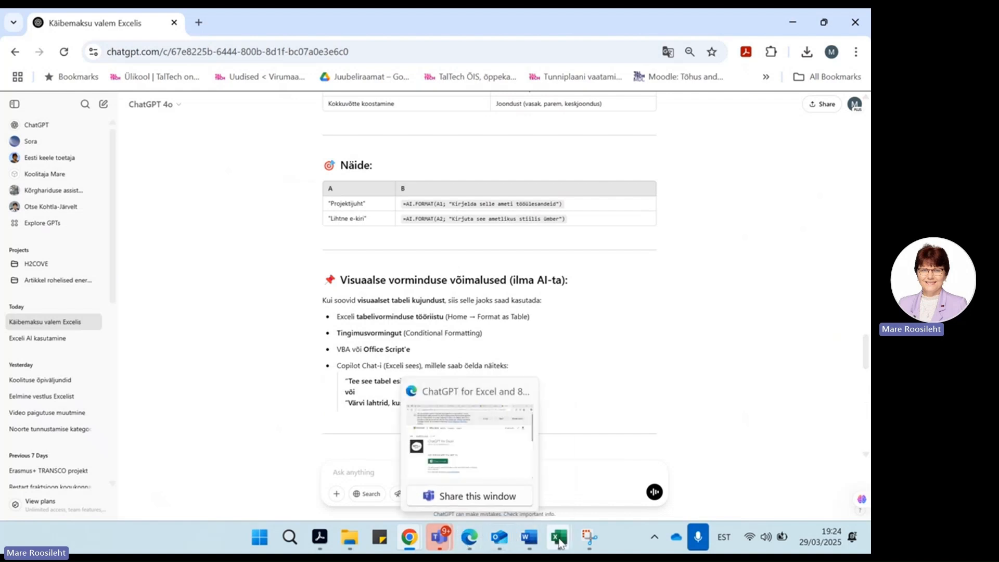
pyautogui.moveTo(559, 537)
pyautogui.click(371, 454)
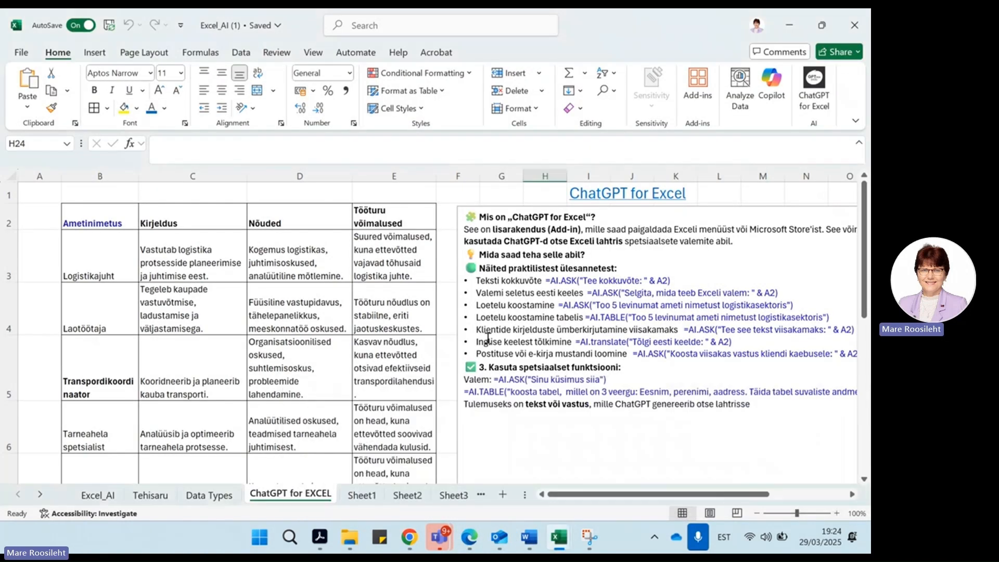